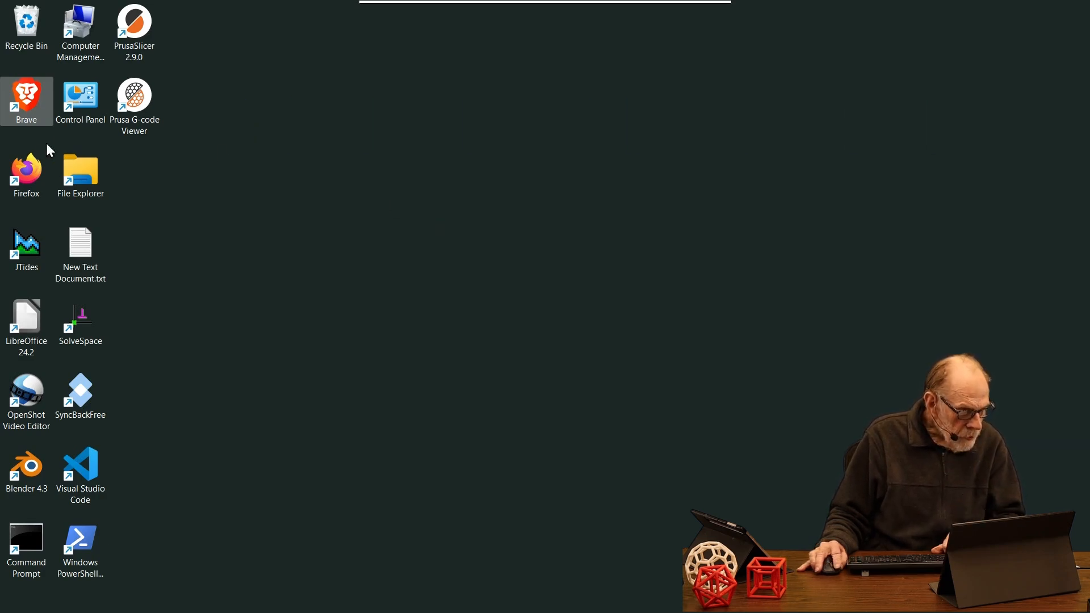
Switch to the Brave browser and open the SolveSpace website
{"action": "double_click", "coordinate": [29, 117]}
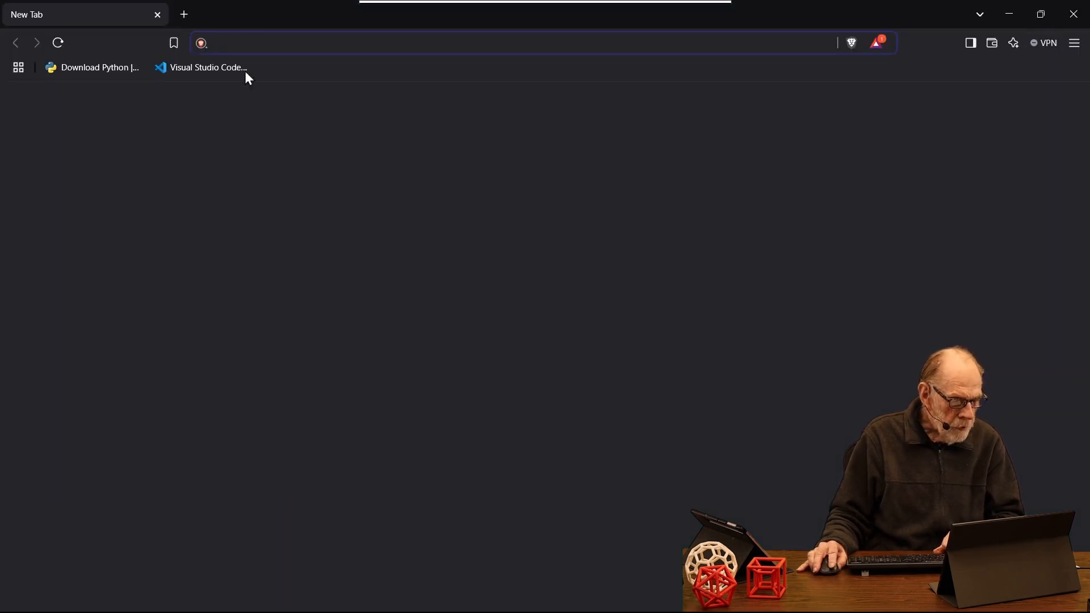
{"action": "type", "text": "solves"}
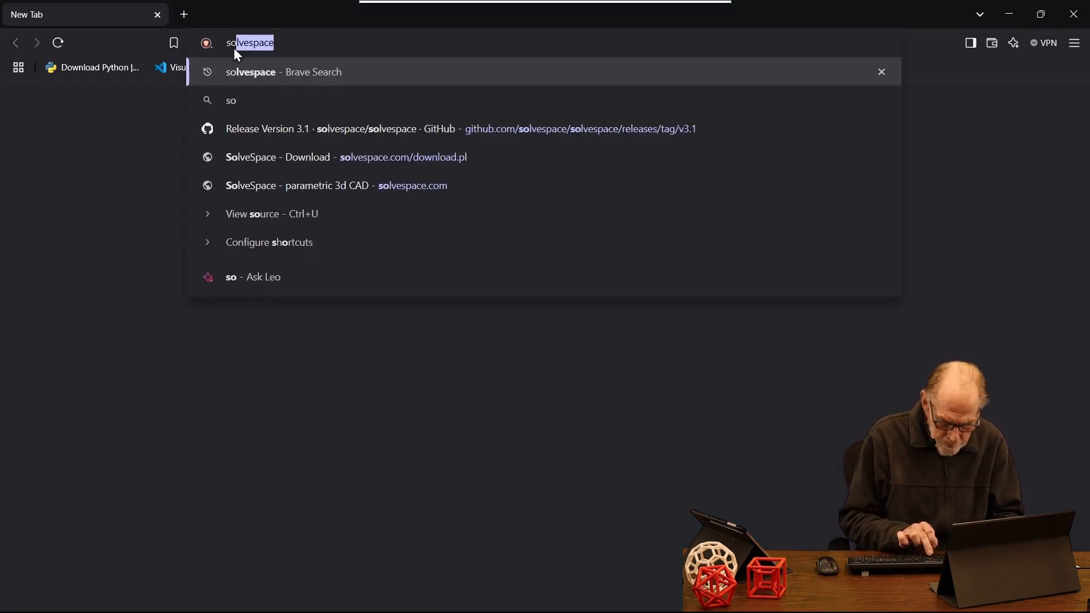
{"action": "type", "text": "pa"}
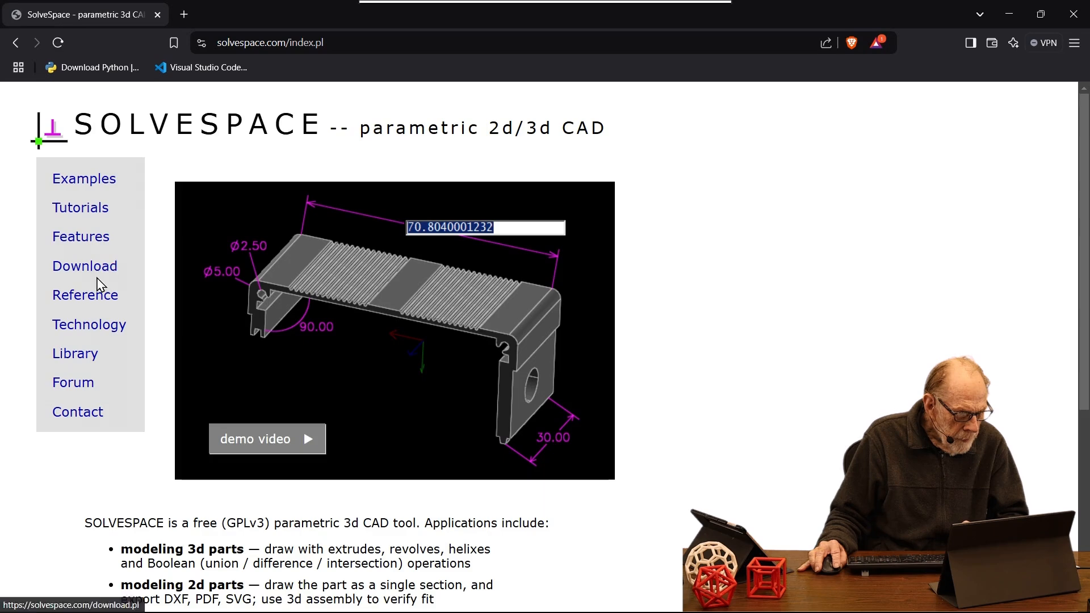
Open the 3.1 stable release from the SolveSpace download page and save solvespace.exe to the Downloads folder
{"action": "left_click", "coordinate": [98, 271]}
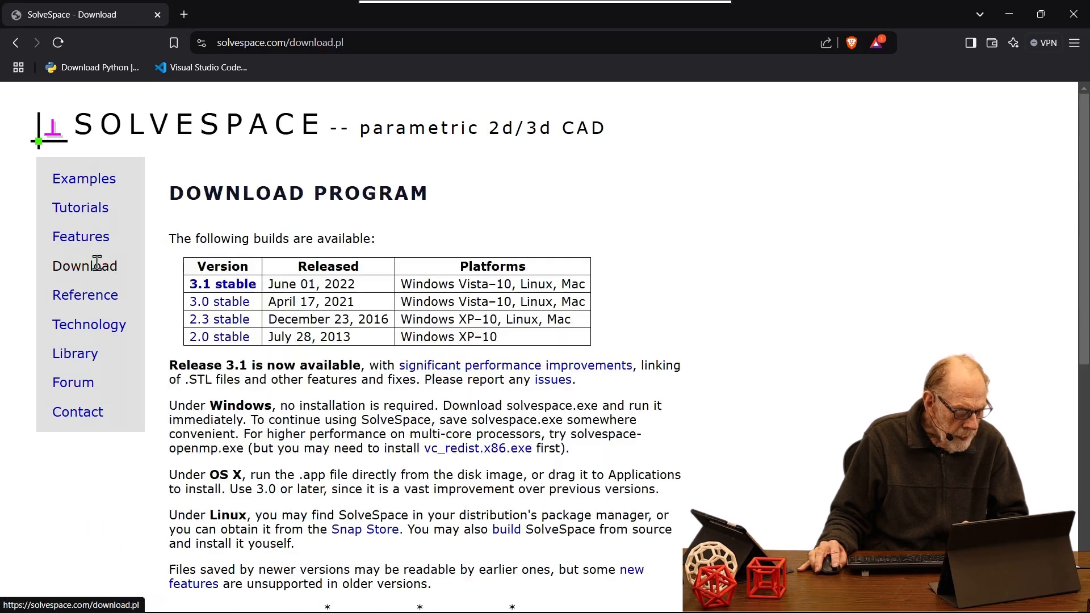
{"action": "left_click", "coordinate": [217, 286]}
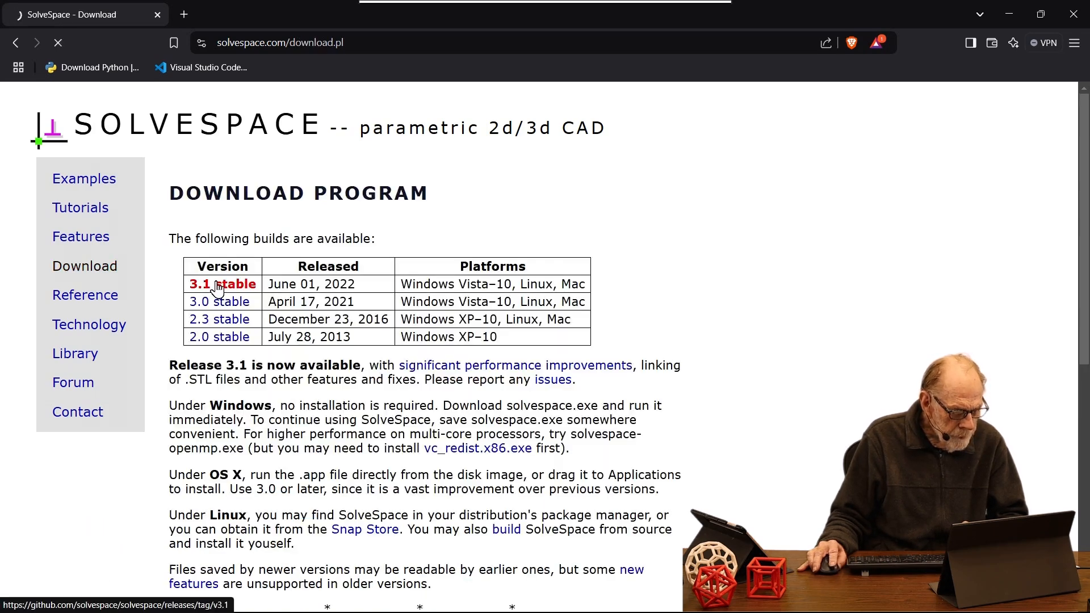
{"action": "scroll", "coordinate": [399, 398], "scroll_direction": "down", "scroll_amount": 2}
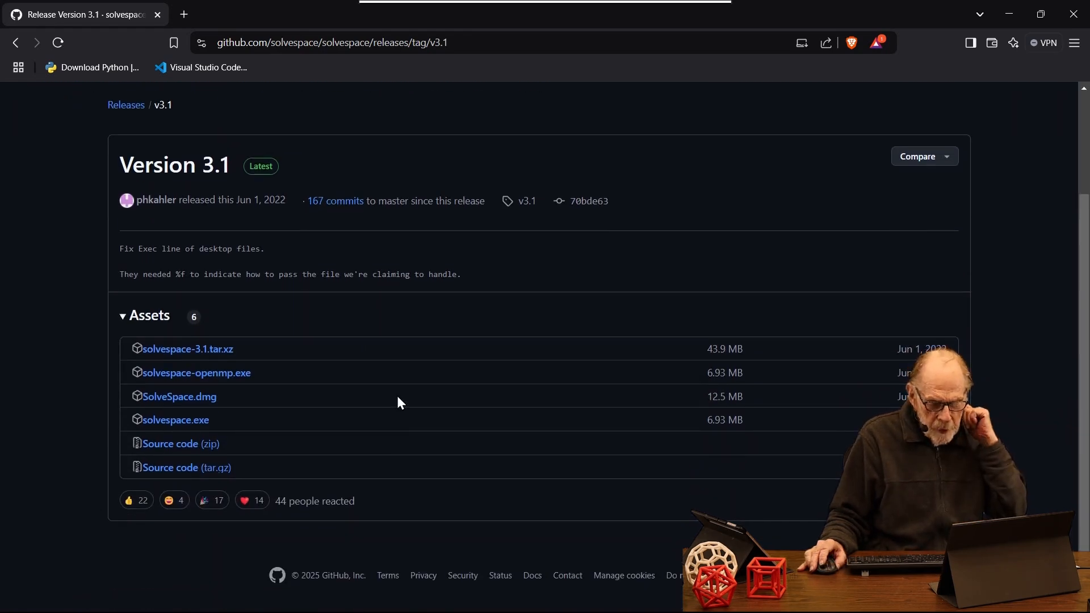
{"action": "left_click", "coordinate": [183, 422]}
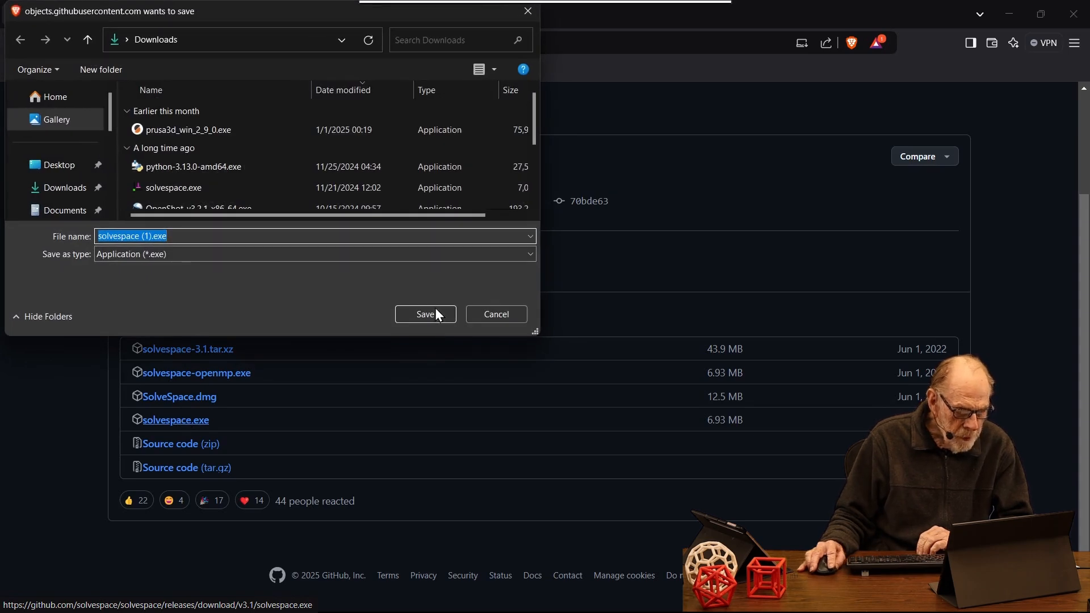
{"action": "left_click", "coordinate": [426, 316]}
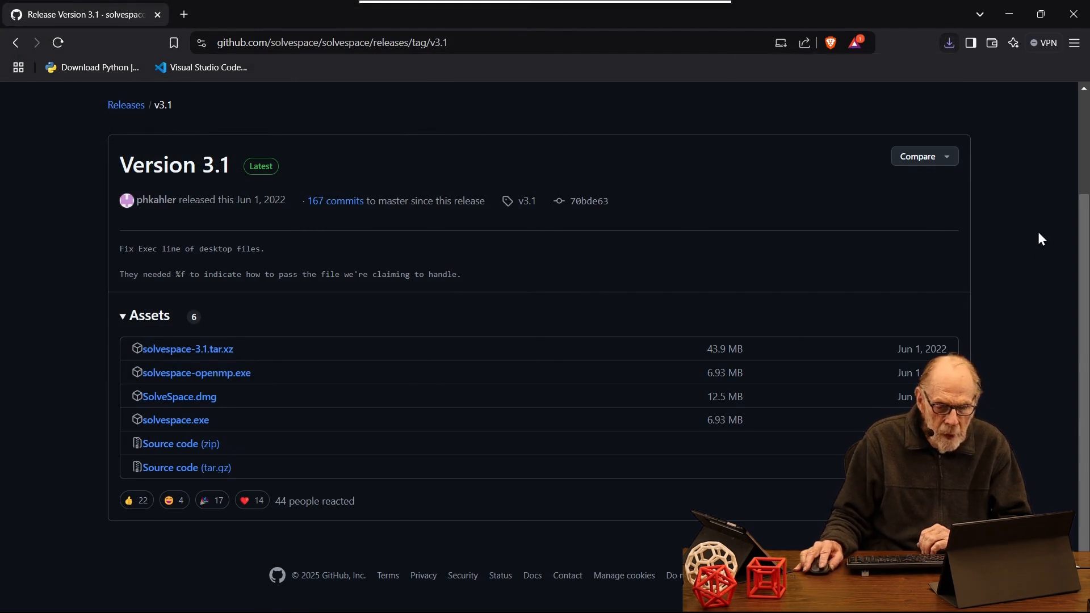
Switch to File Explorer and locate solvespace.exe in the Downloads folder
{"action": "left_click", "coordinate": [1003, 13]}
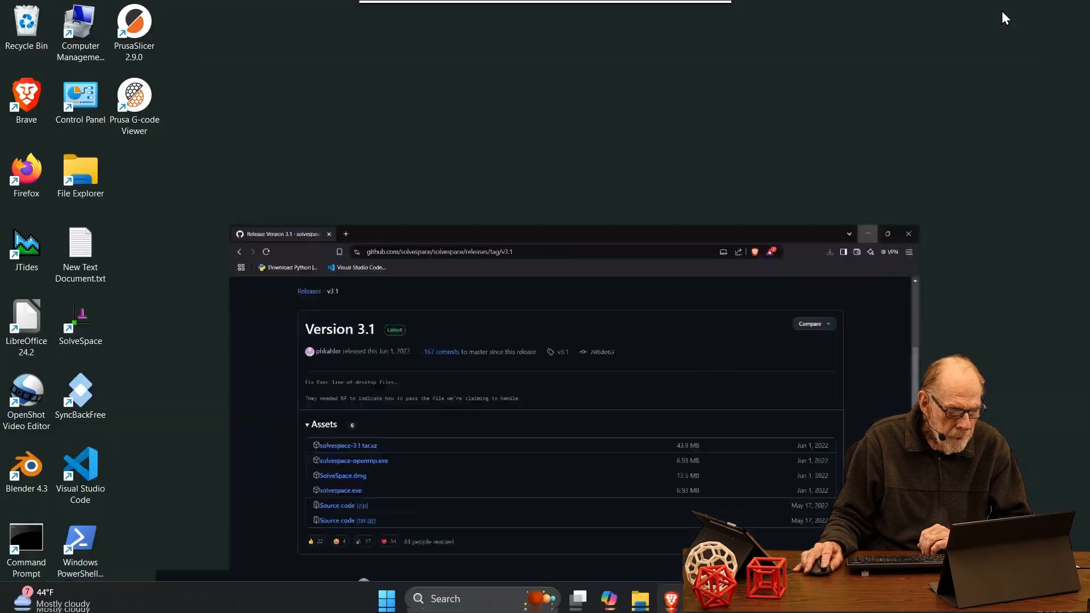
{"action": "left_click", "coordinate": [639, 597]}
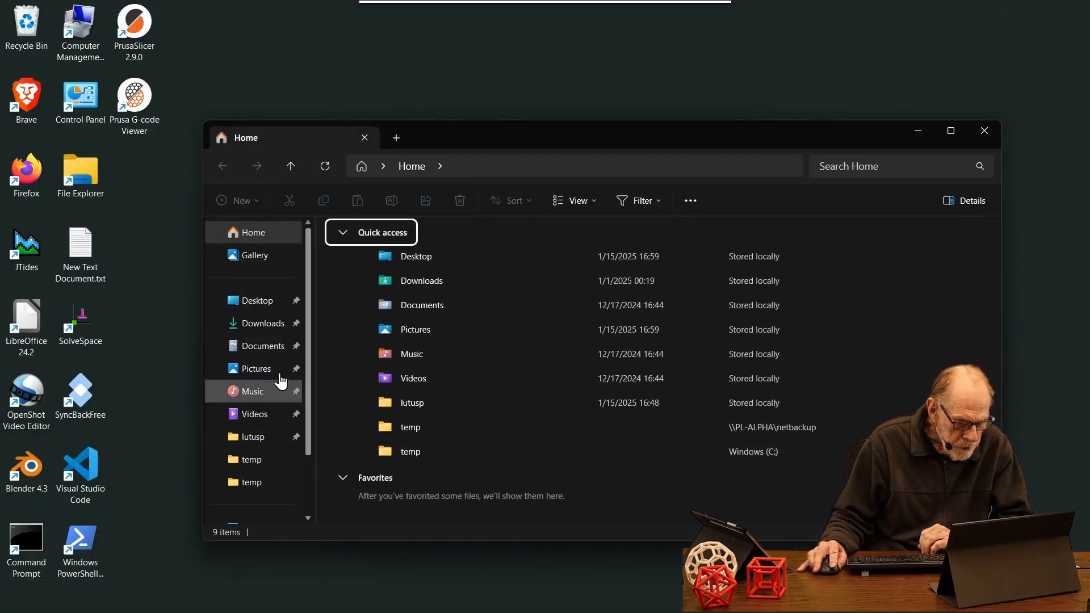
{"action": "left_click", "coordinate": [263, 324]}
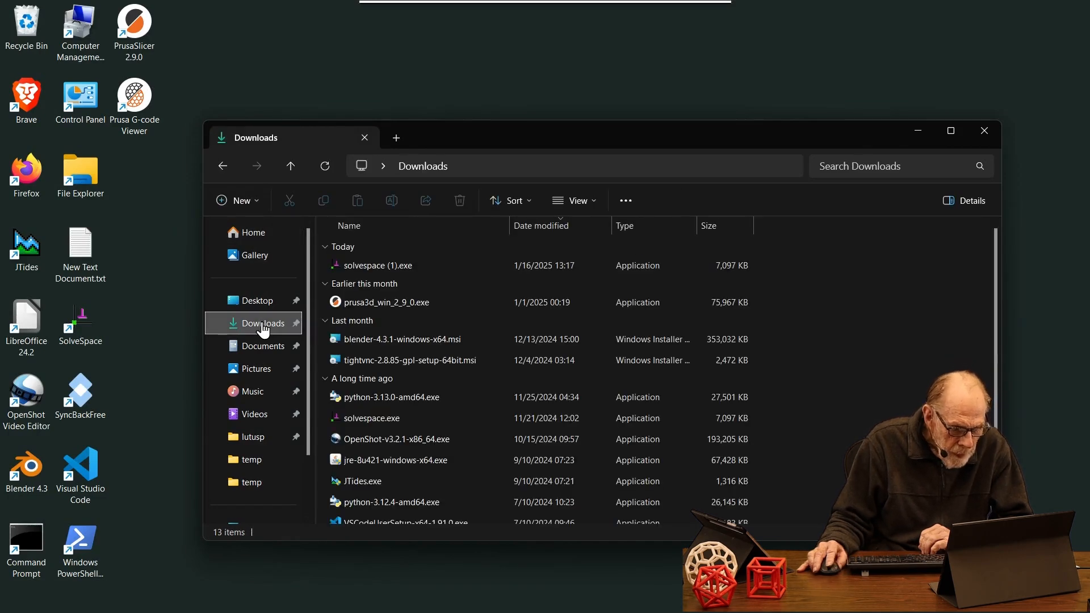
{"action": "left_click", "coordinate": [383, 424]}
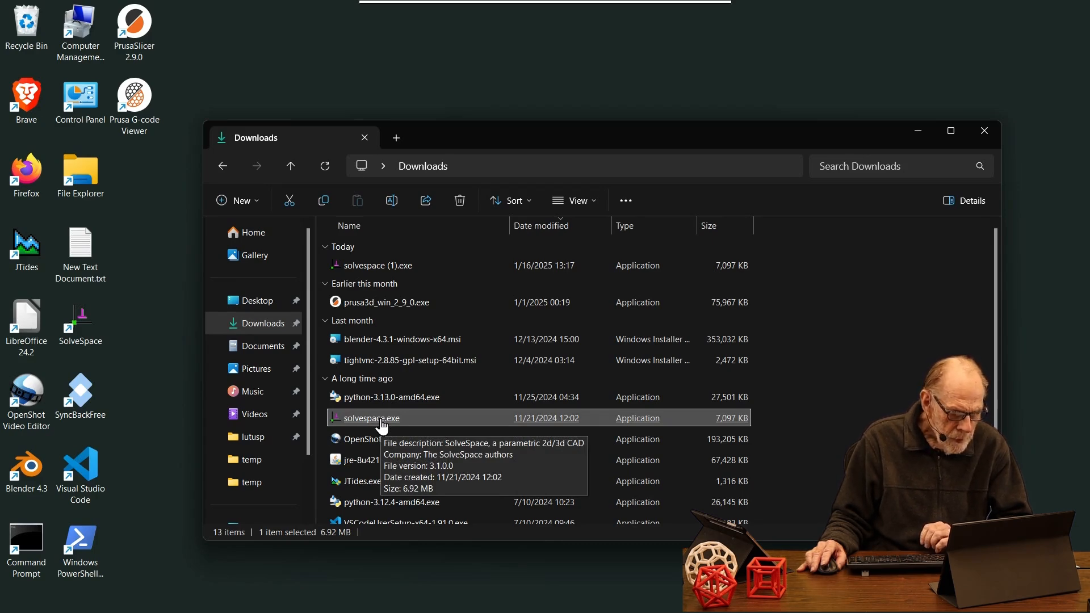
{"action": "left_click", "coordinate": [450, 567]}
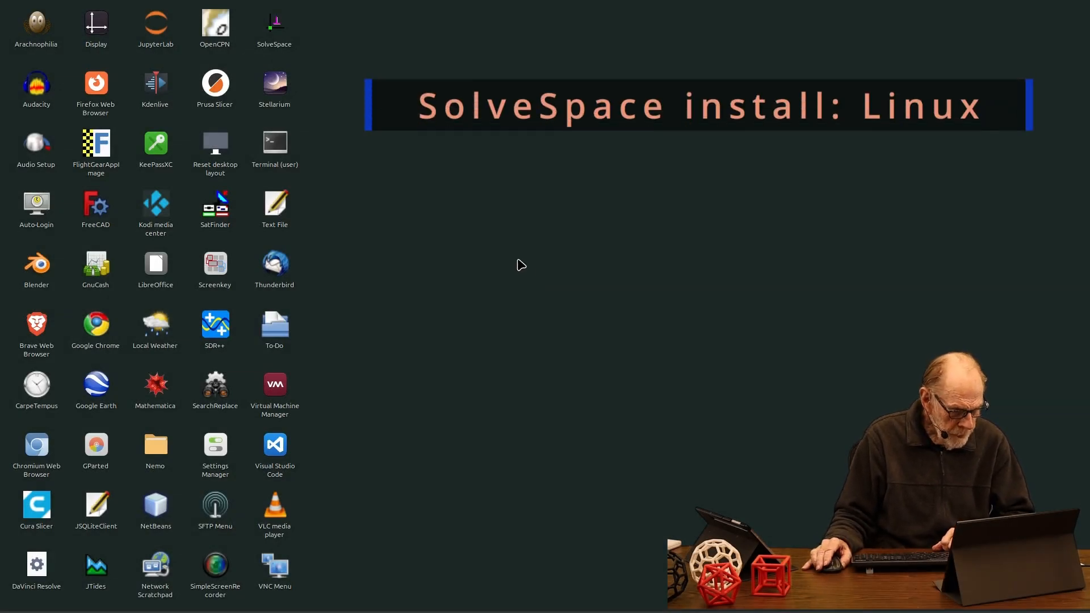
Switch to a Linux Terminal, reposition its window, and start a root shell with "sudo su", entering the account password
{"action": "double_click", "coordinate": [275, 144]}
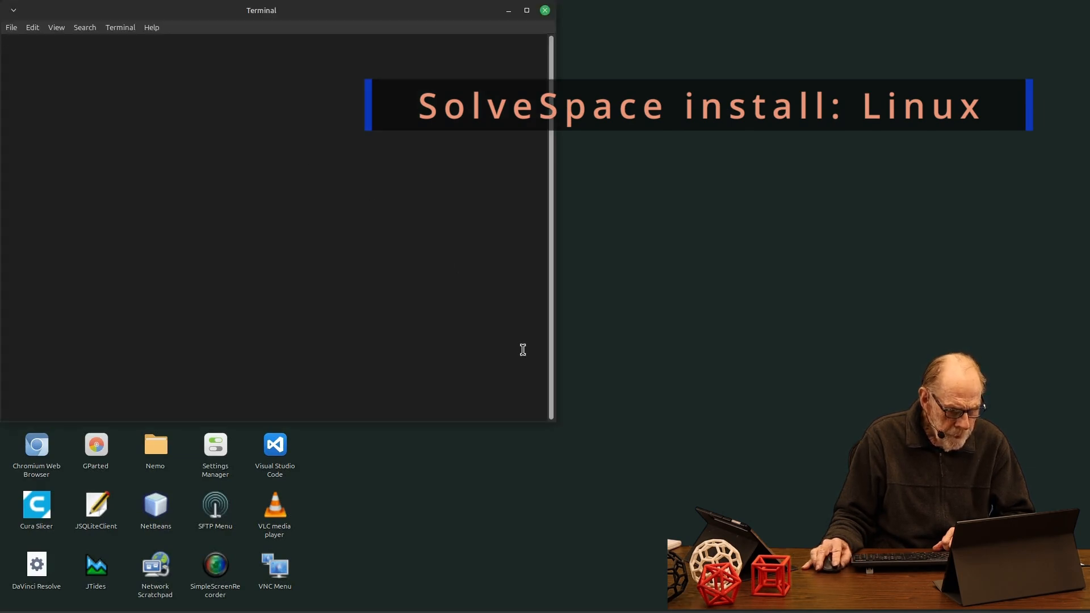
{"action": "left_click_drag", "start_coordinate": [392, 15], "coordinate": [727, 105]}
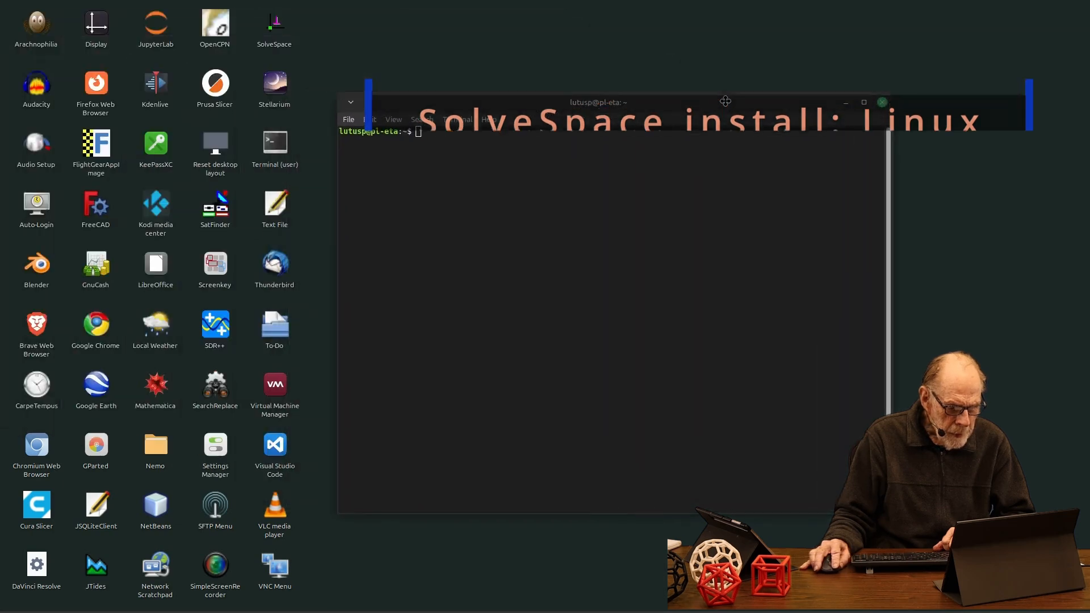
{"action": "type", "text": "sudo su"}
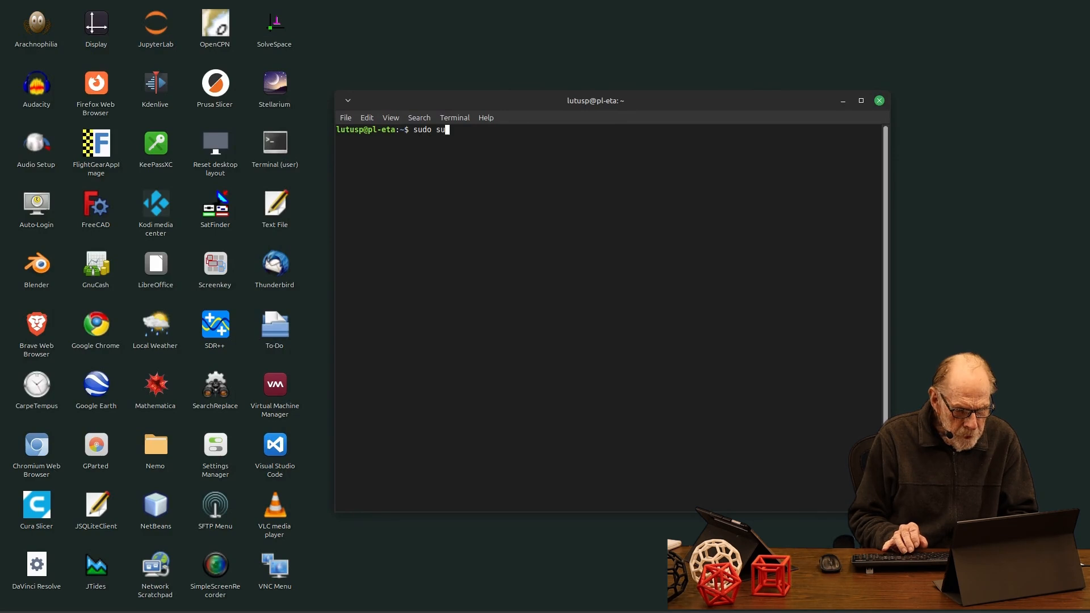
{"action": "key", "text": "Return"}
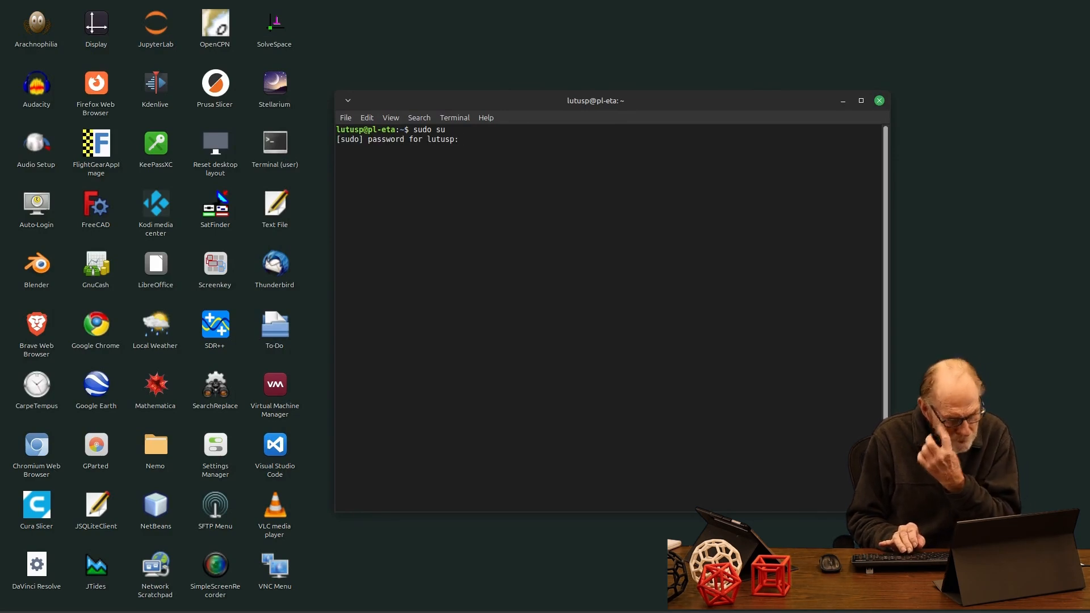
{"action": "type", "text": "*******"}
{"action": "key", "text": "Return"}
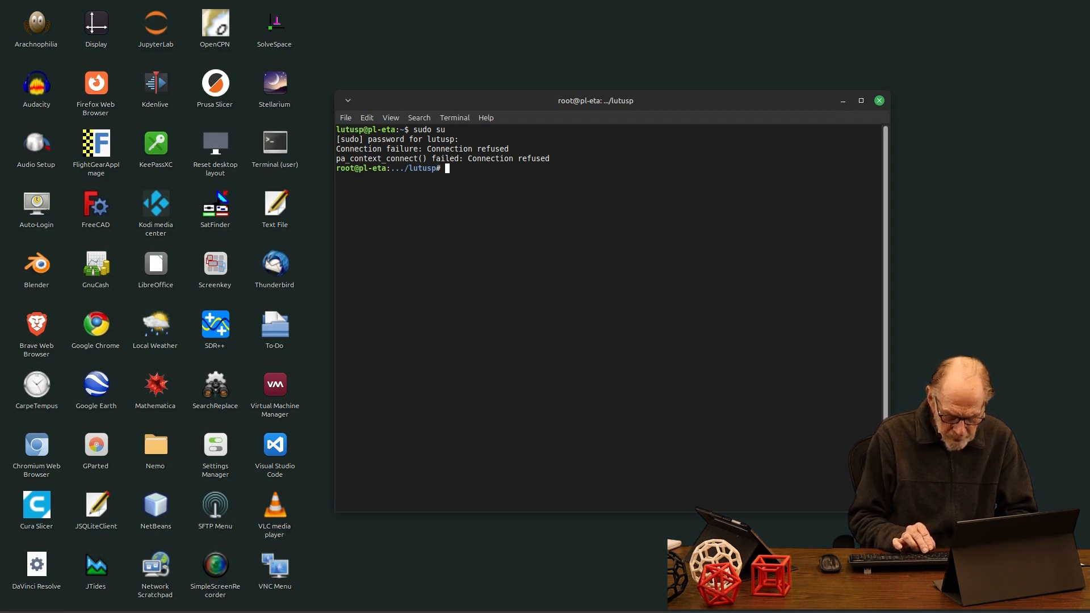
Refresh the system's package lists with "apt update" and add a few blank prompt lines below the output
{"action": "type", "text": "a"}
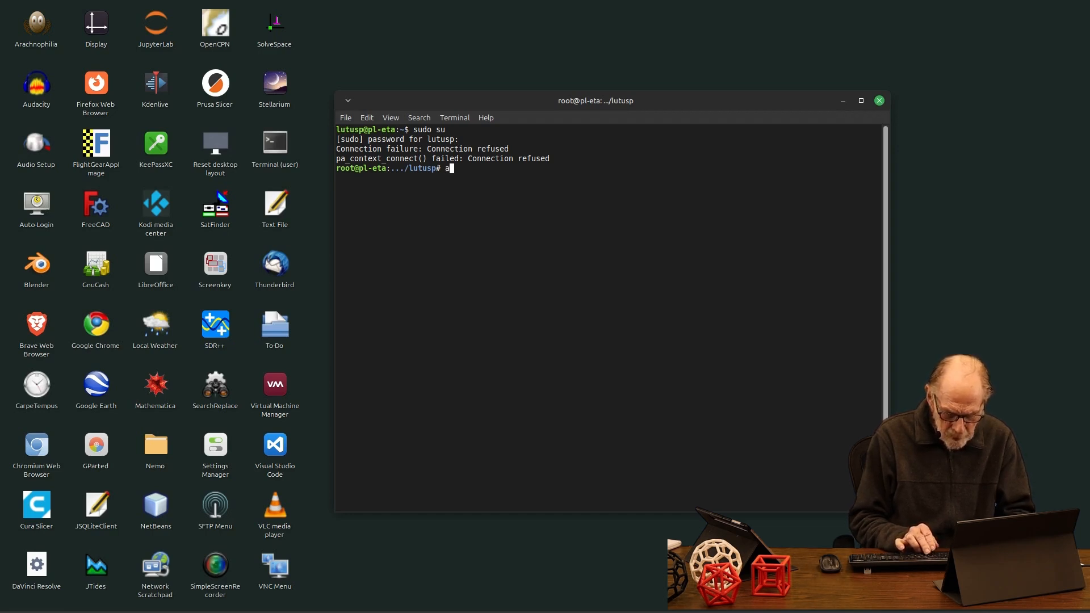
{"action": "type", "text": "pt upda"}
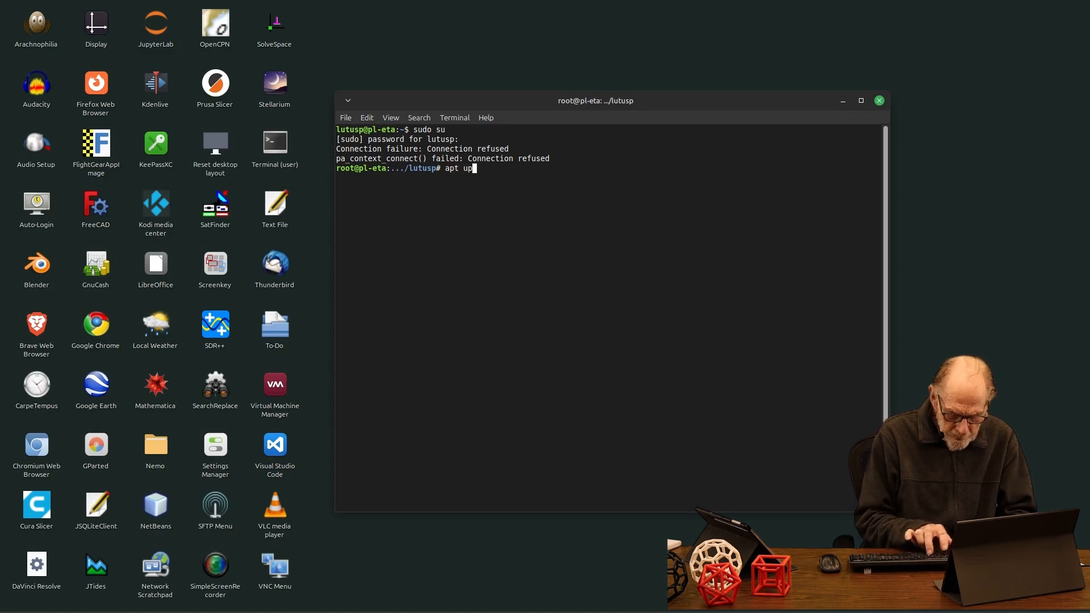
{"action": "type", "text": "te"}
{"action": "key", "text": "Return"}
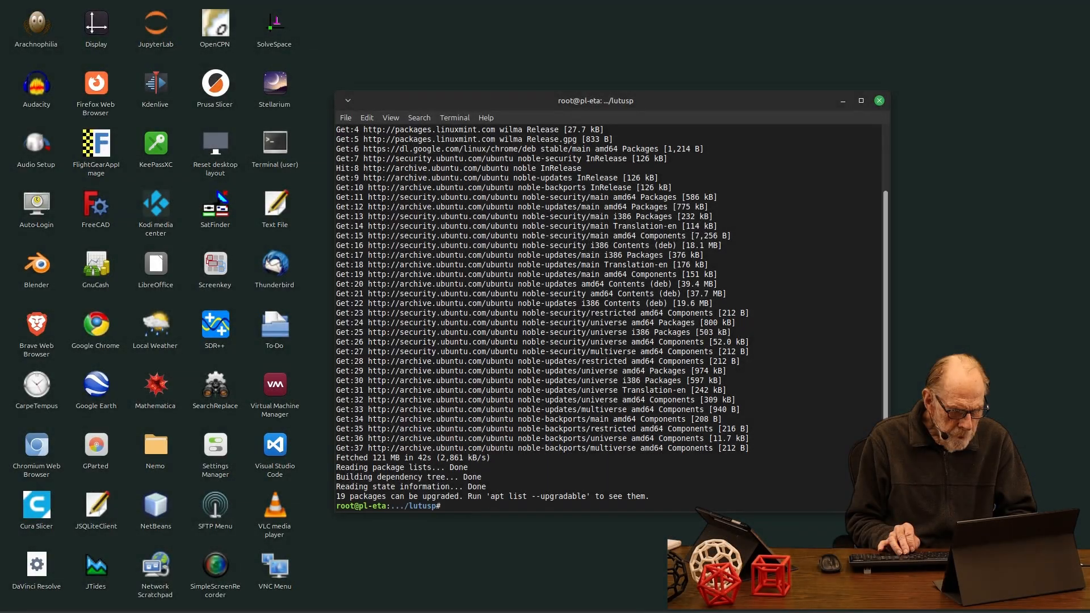
{"action": "key", "text": "Return"}
{"action": "key", "text": "Return"}
{"action": "key", "text": "Return"}
{"action": "key", "text": "Return"}
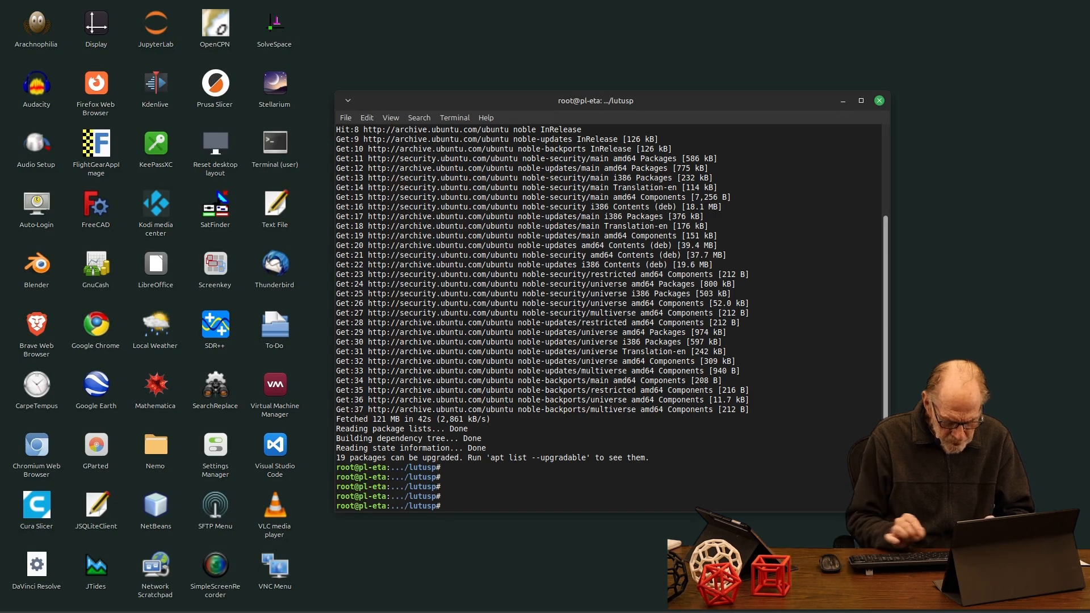
Run "apt install solvespace" to install the SolveSpace package
{"action": "type", "text": "apt i"}
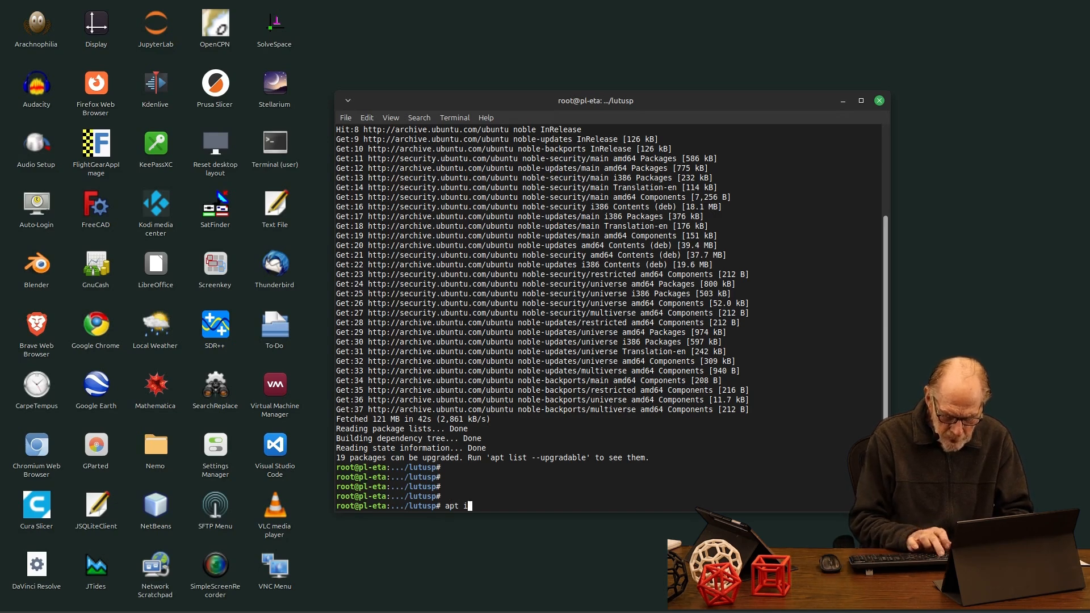
{"action": "type", "text": "nstall s"}
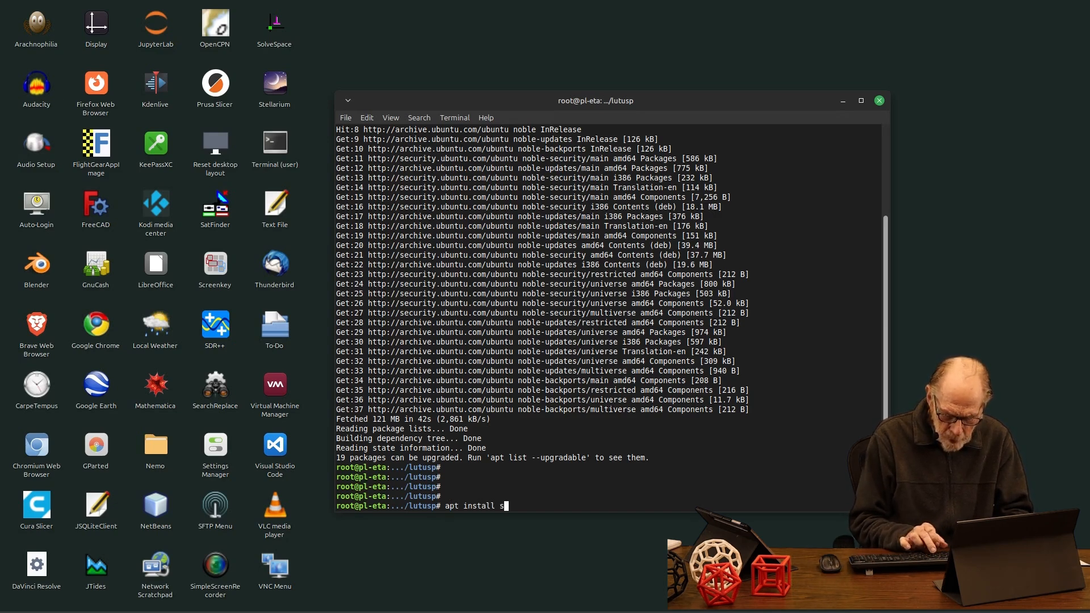
{"action": "type", "text": "olvespace"}
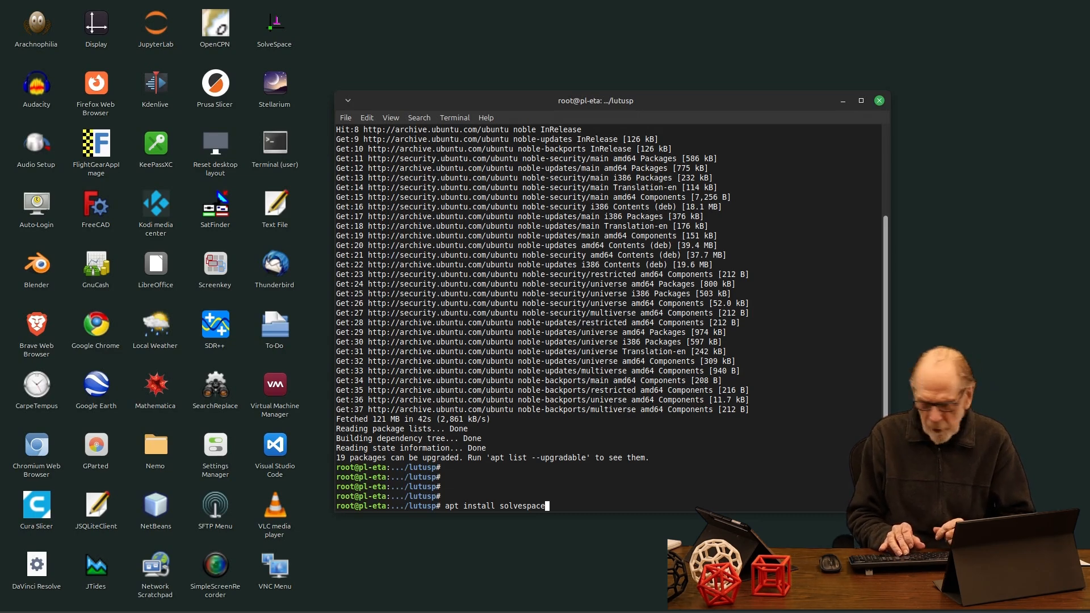
{"action": "key", "text": "Return"}
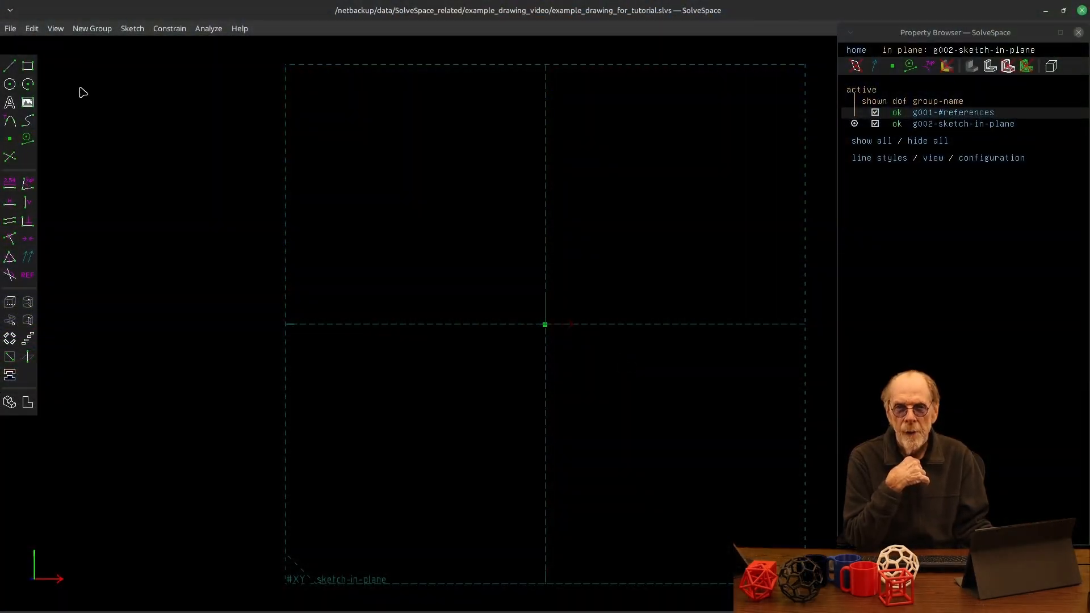
In SolveSpace, sketch a rectangle around the origin in the XY plane of example_drawing_for_tutorial.slvs
{"action": "left_click", "coordinate": [28, 66]}
{"action": "left_click", "coordinate": [389, 192]}
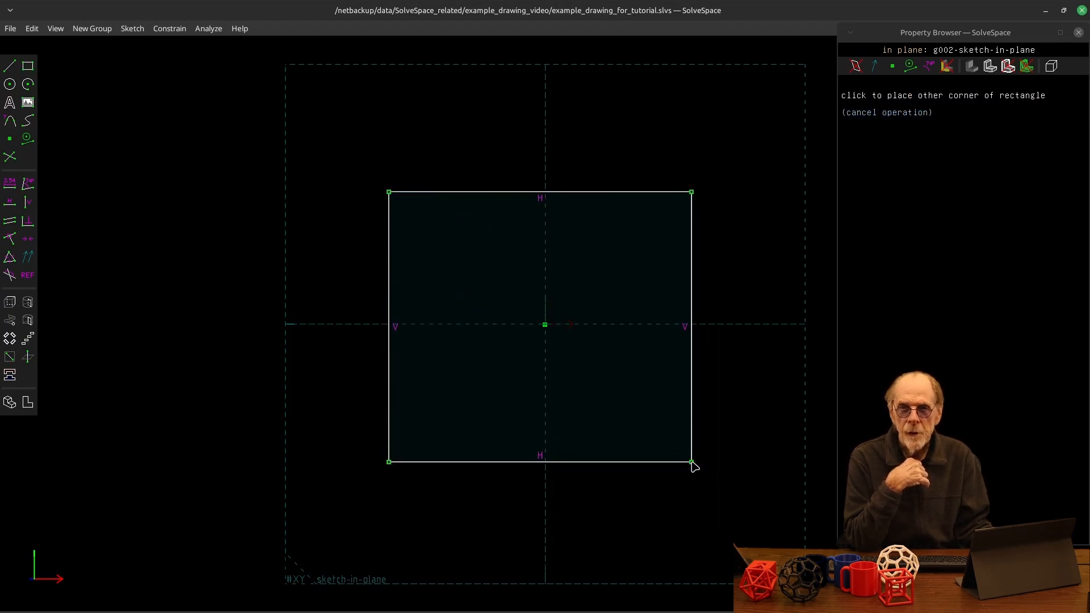
{"action": "left_click", "coordinate": [693, 461]}
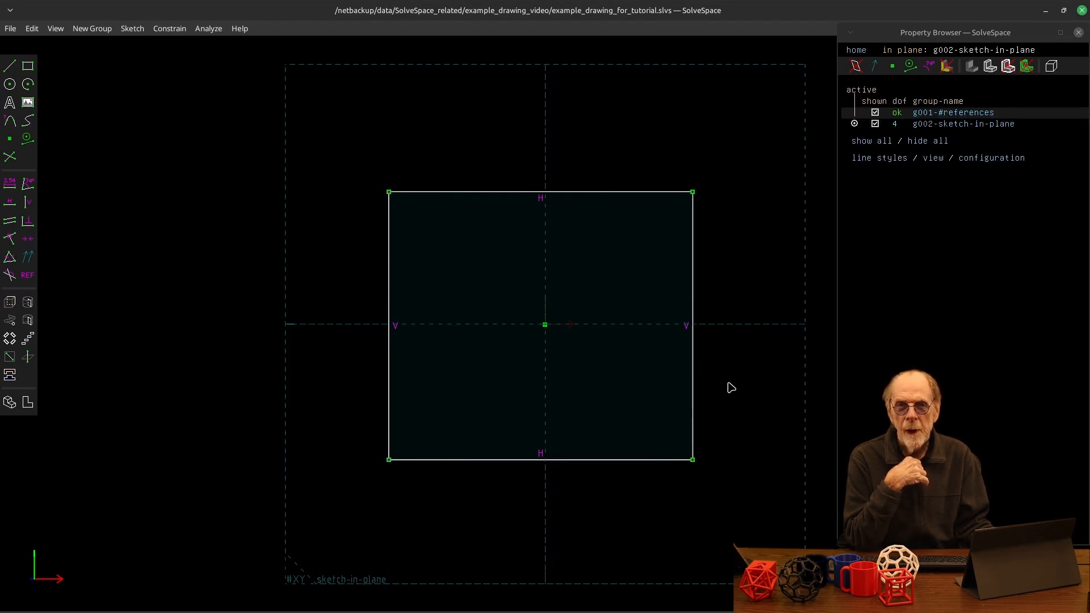
Extrude the rectangle into a solid block, make the extrusion two-sided, and stretch its depth by pulling the front face outward
{"action": "middle_click_drag", "start_coordinate": [750, 377], "coordinate": [693, 433]}
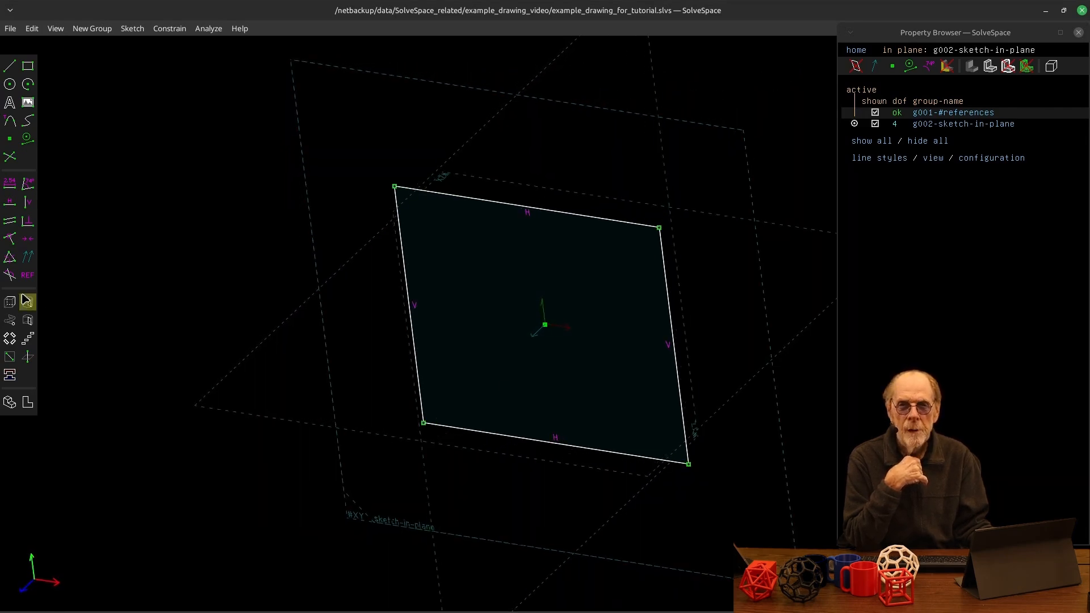
{"action": "left_click", "coordinate": [10, 303]}
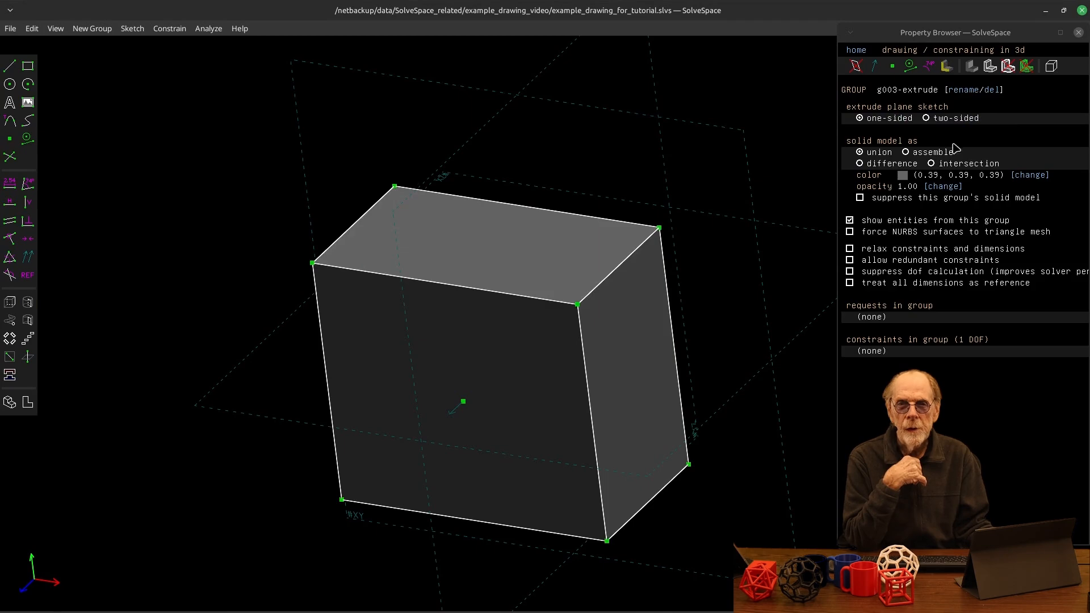
{"action": "left_click", "coordinate": [926, 120]}
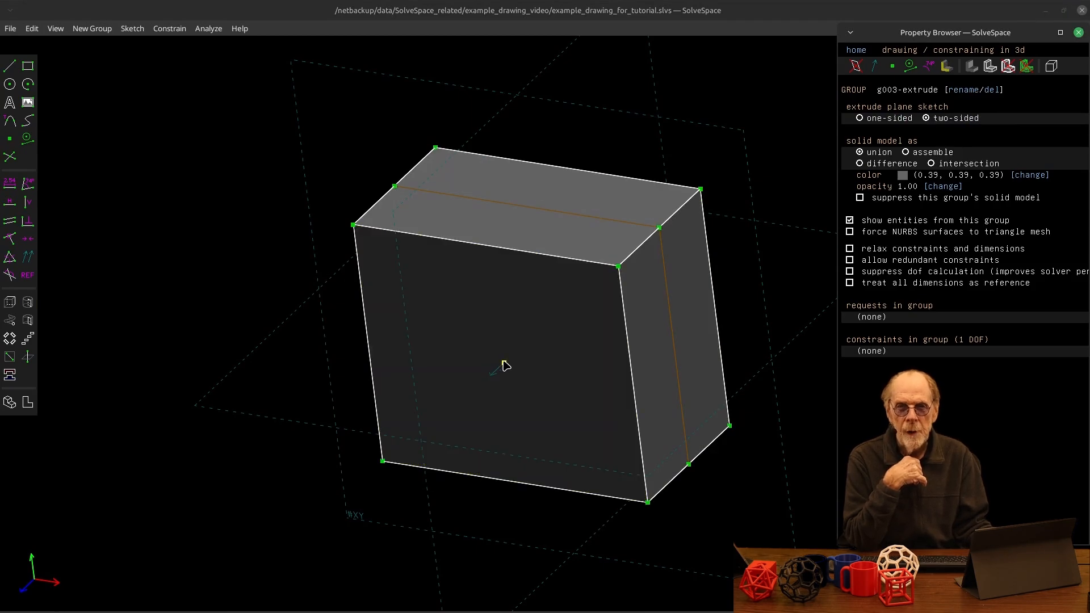
{"action": "left_click", "coordinate": [504, 364]}
{"action": "left_click_drag", "start_coordinate": [504, 365], "coordinate": [414, 454]}
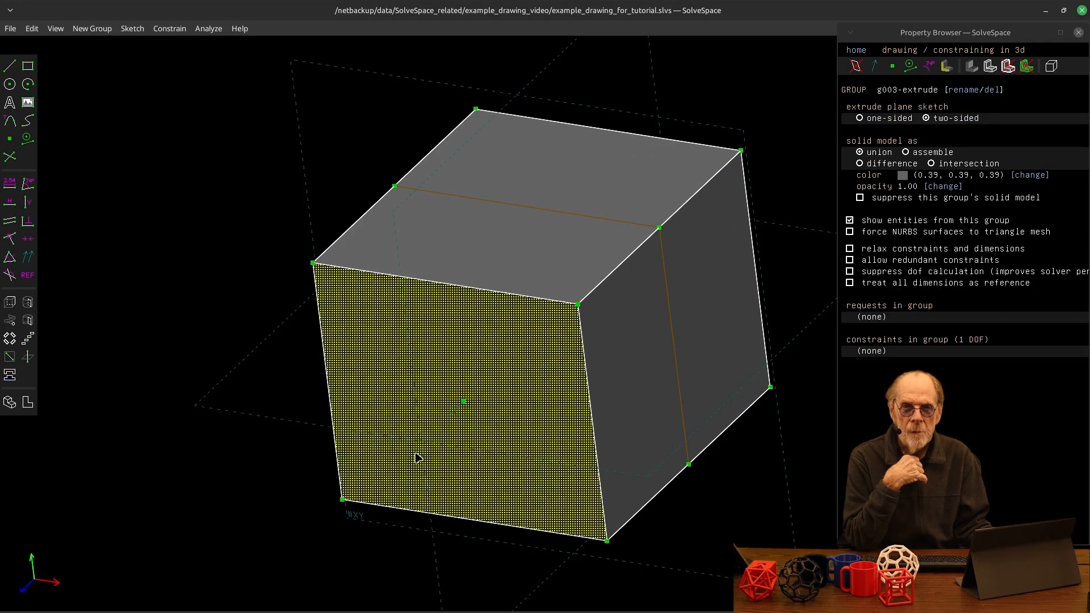
Create a new sketch group in the XY reference workplane
{"action": "left_click", "coordinate": [856, 51]}
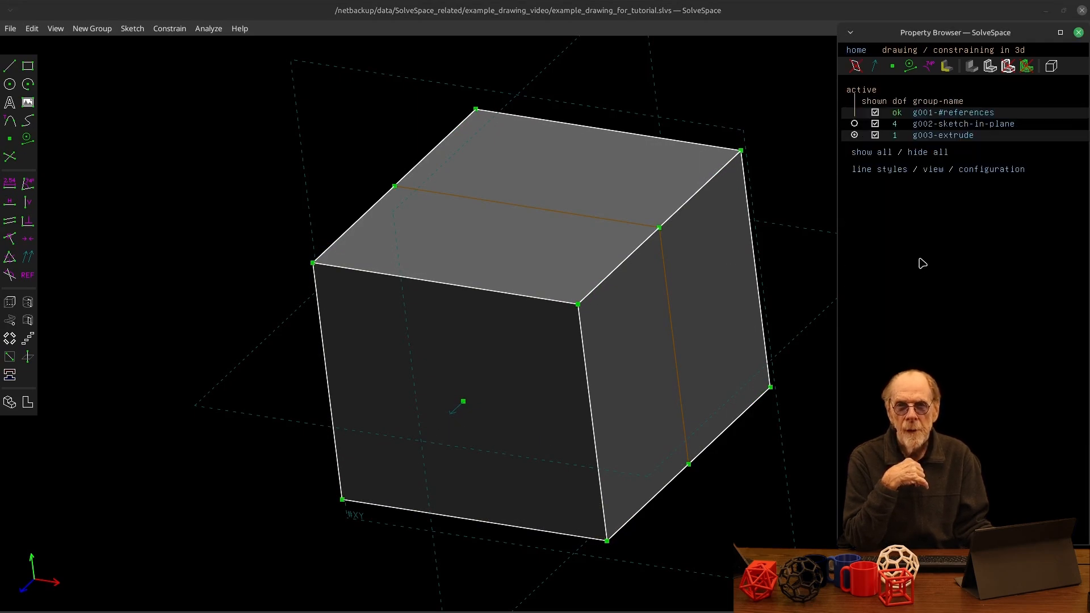
{"action": "left_click", "coordinate": [788, 441]}
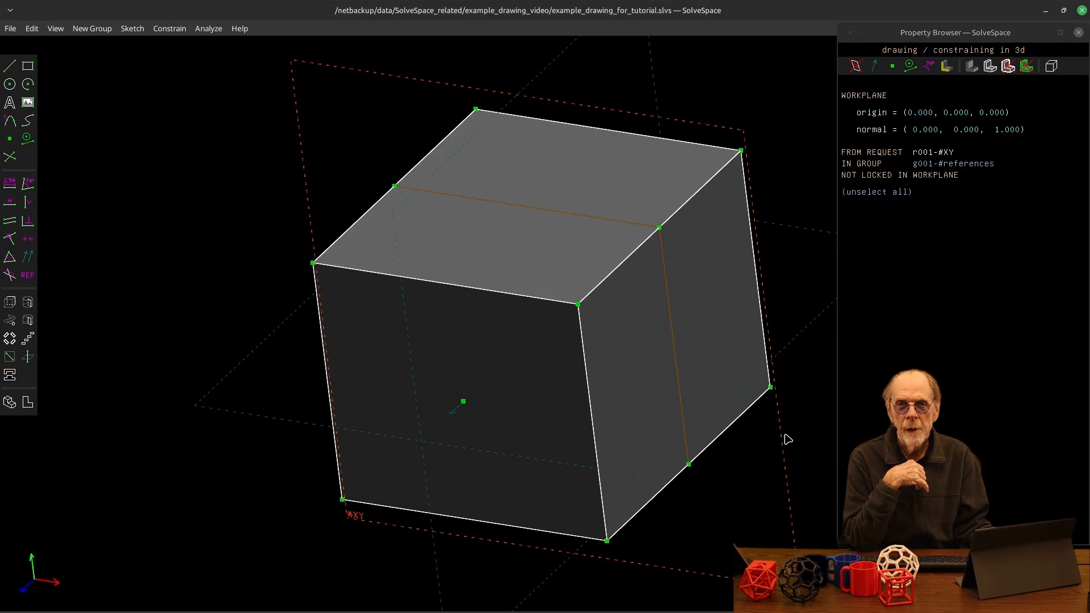
{"action": "key", "text": "shift+w"}
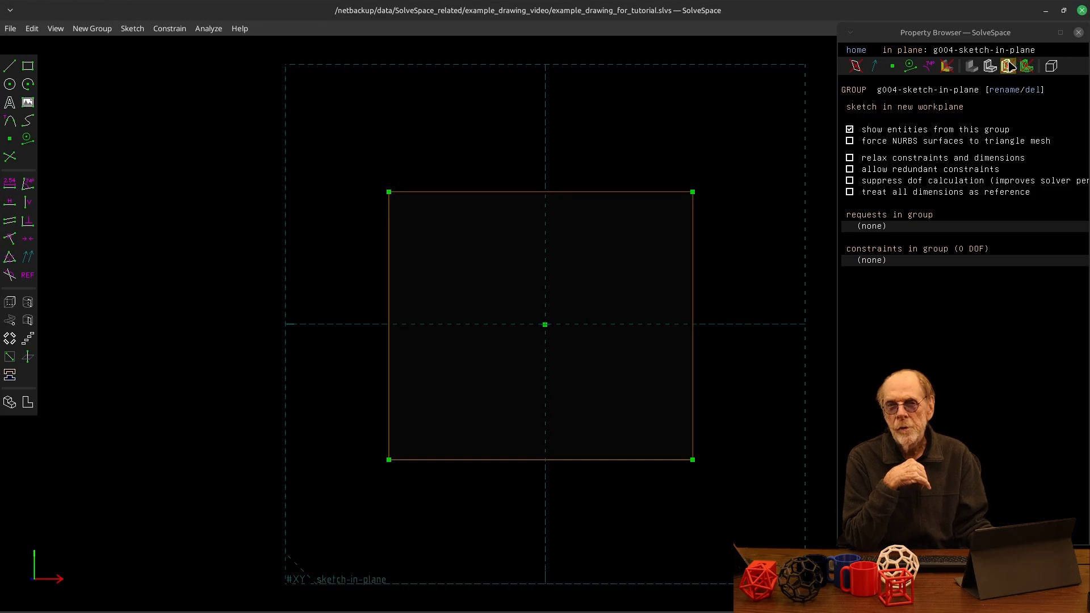
Sketch a circle centered on the origin, inside the rectangular outline of the block, in the new sketch group
{"action": "left_click", "coordinate": [856, 50]}
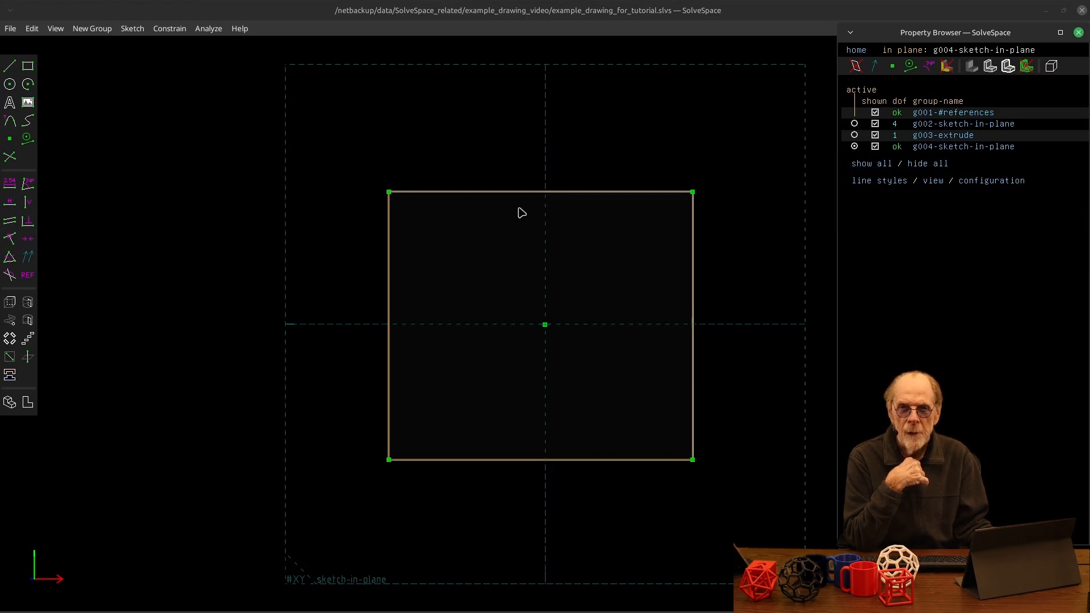
{"action": "left_click", "coordinate": [9, 84]}
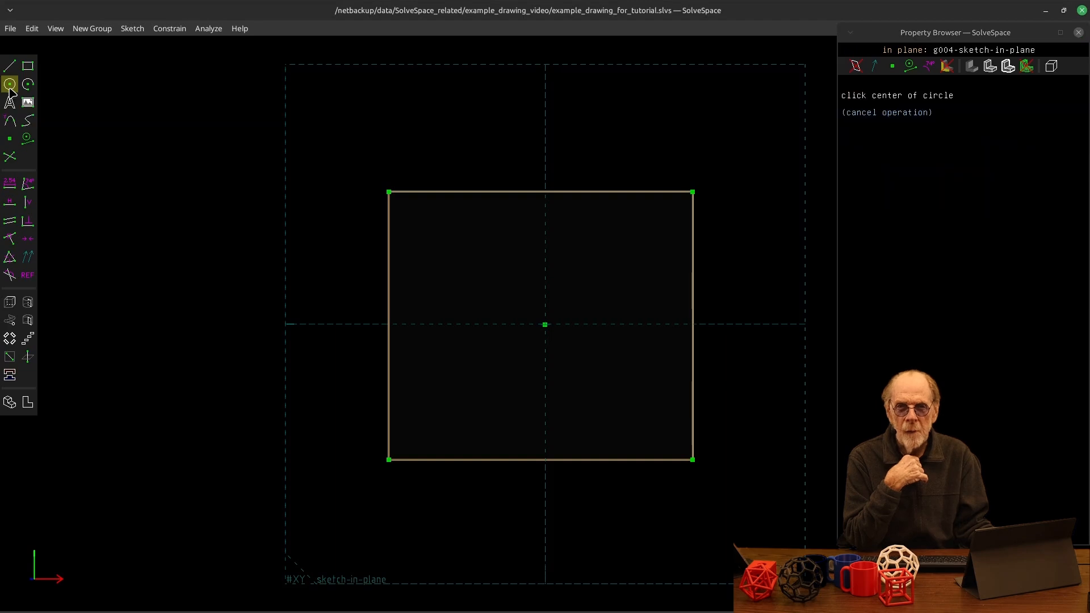
{"action": "left_click", "coordinate": [545, 325]}
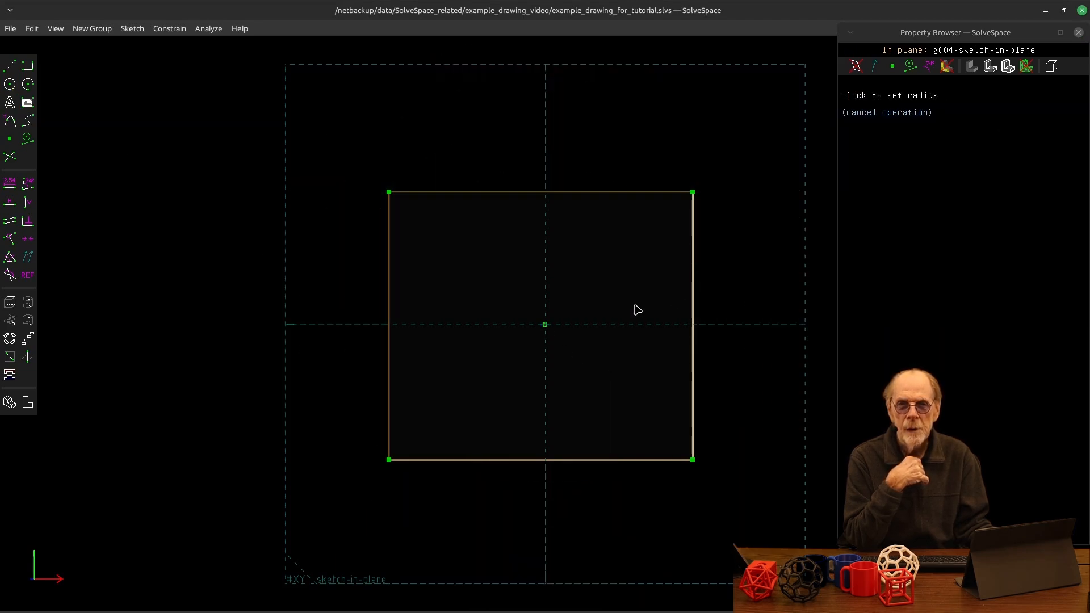
{"action": "key", "text": "Escape"}
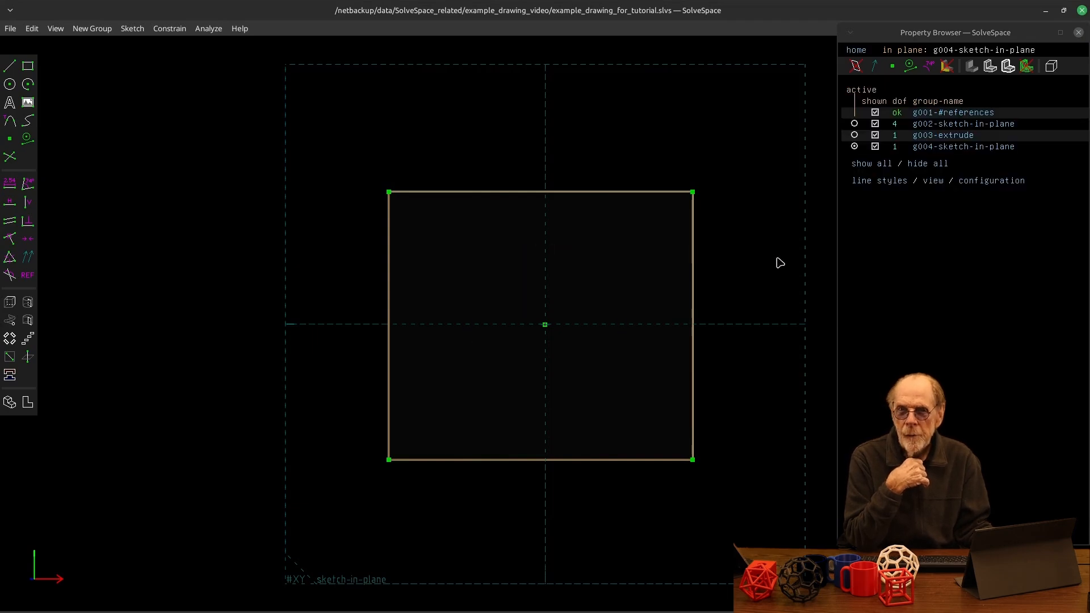
Extrude the circle two-sided as a difference to cut a round hole through the block's depth
{"action": "left_click", "coordinate": [1051, 68]}
{"action": "mouse_move", "coordinate": [749, 439]}
{"action": "middle_mouse_down"}
{"action": "mouse_move", "coordinate": [720, 475]}
{"action": "mouse_move", "coordinate": [709, 467]}
{"action": "middle_mouse_up"}
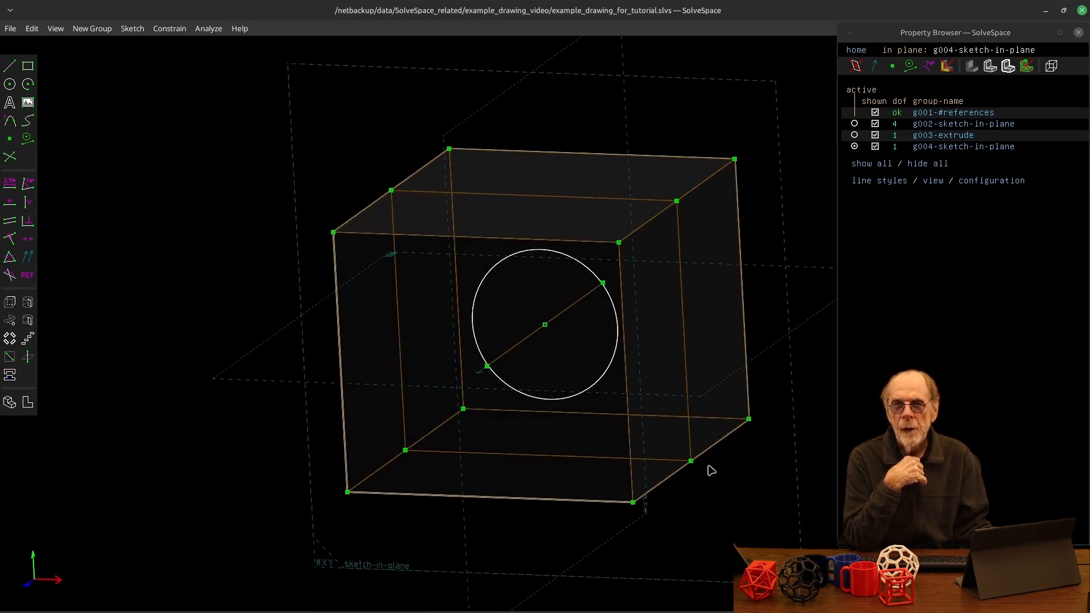
{"action": "left_click", "coordinate": [9, 302]}
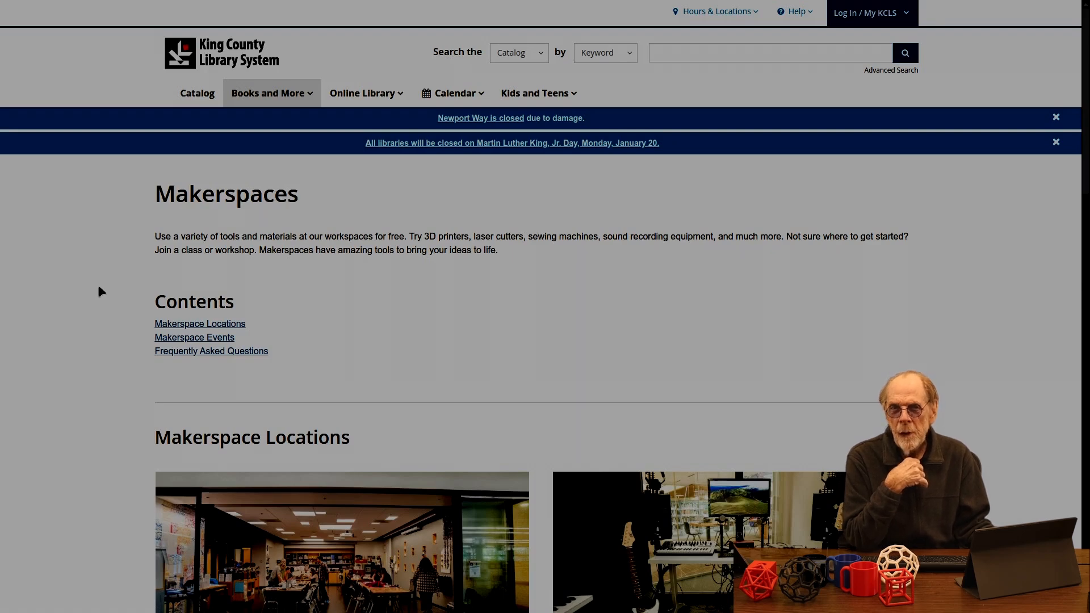
Look through the King County Library System Makerspaces web page, covering its locations, events and frequently asked questions
{"action": "scroll", "coordinate": [100, 291], "scroll_direction": "down", "scroll_amount": 6}
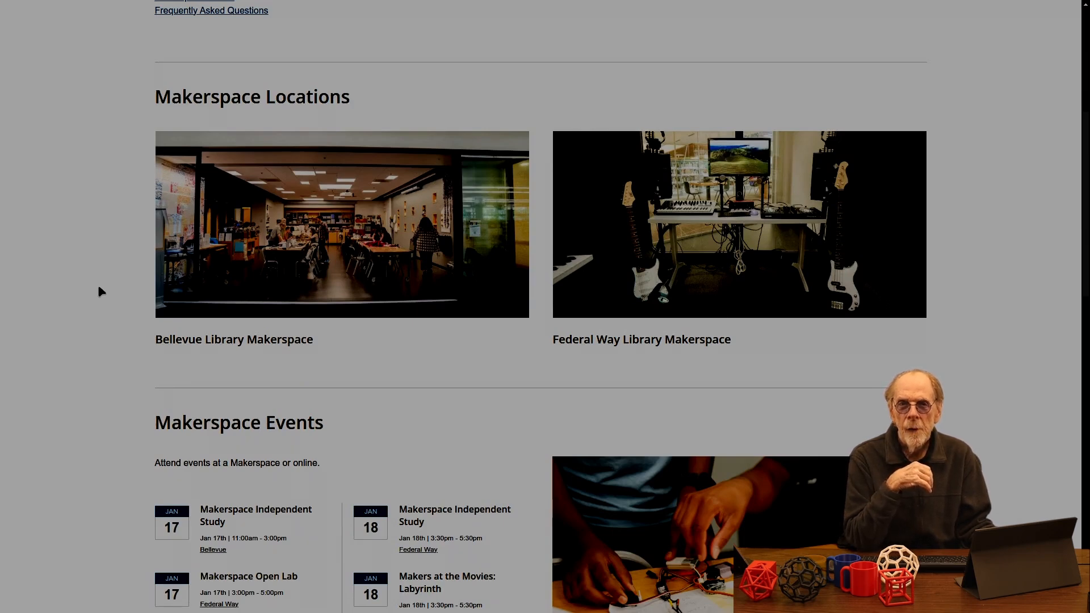
{"action": "scroll", "coordinate": [100, 291], "scroll_direction": "down", "scroll_amount": 6}
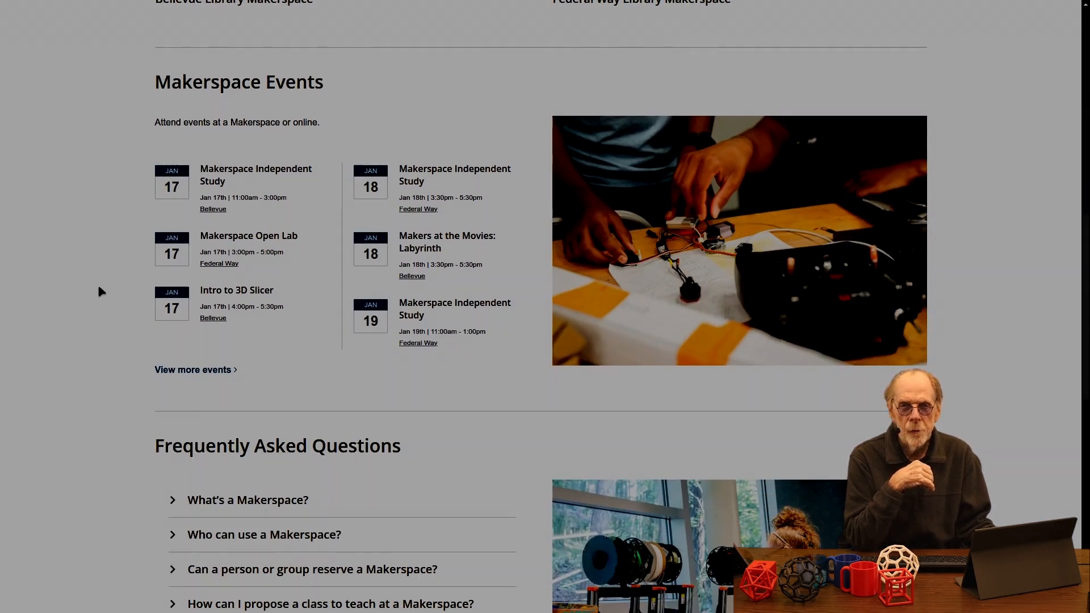
{"action": "scroll", "coordinate": [100, 292], "scroll_direction": "down", "scroll_amount": 6}
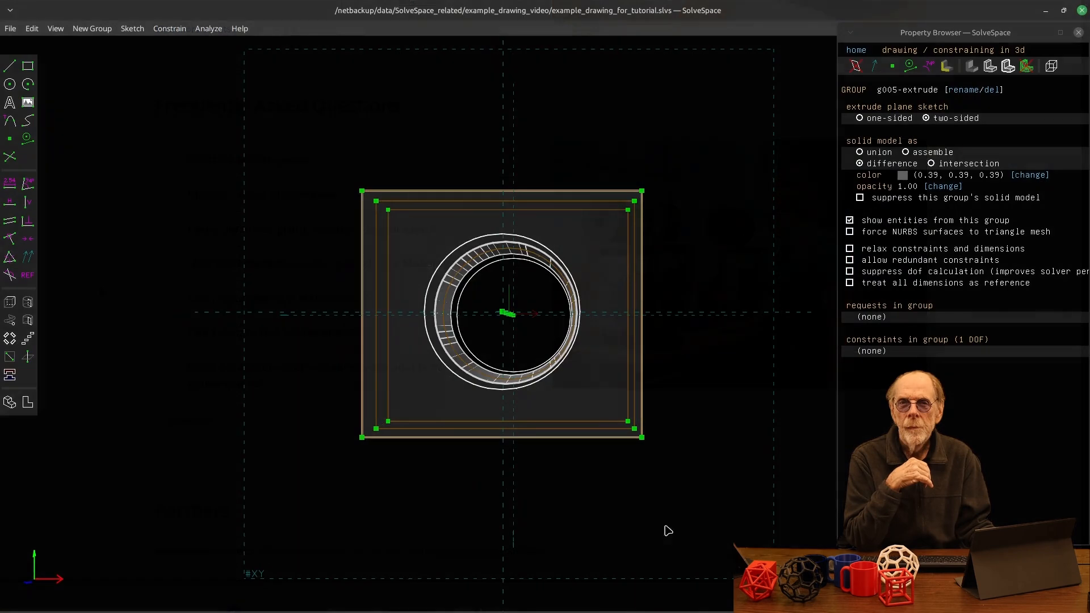
Back in SolveSpace, hide all groups in the group list and toggle the solid model's edge and outline display to inspect the bored block
{"action": "right_click_drag", "start_coordinate": [652, 518], "coordinate": [632, 540]}
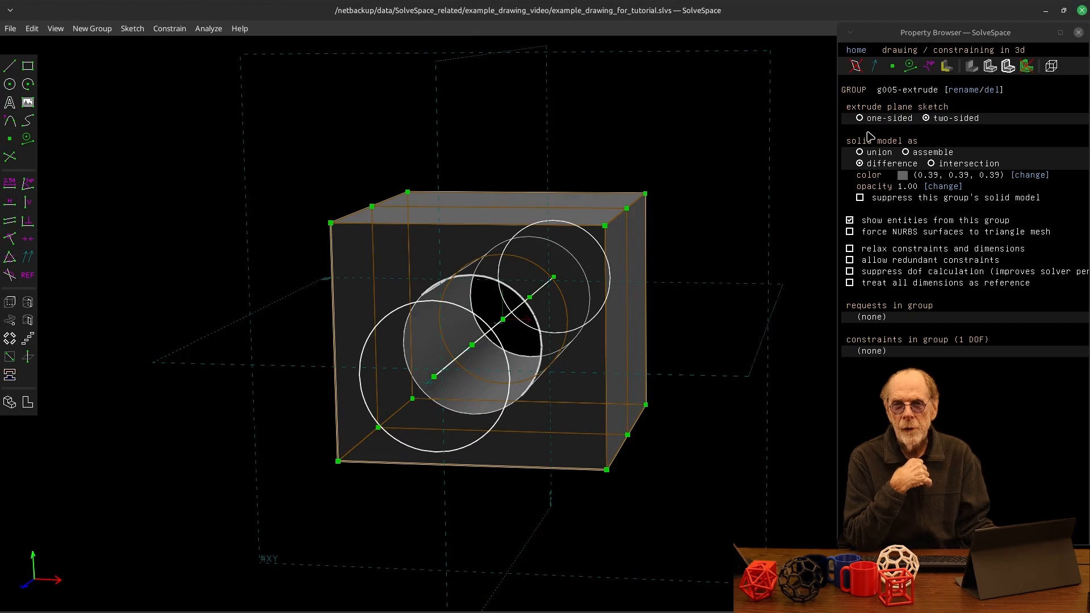
{"action": "left_click", "coordinate": [856, 51]}
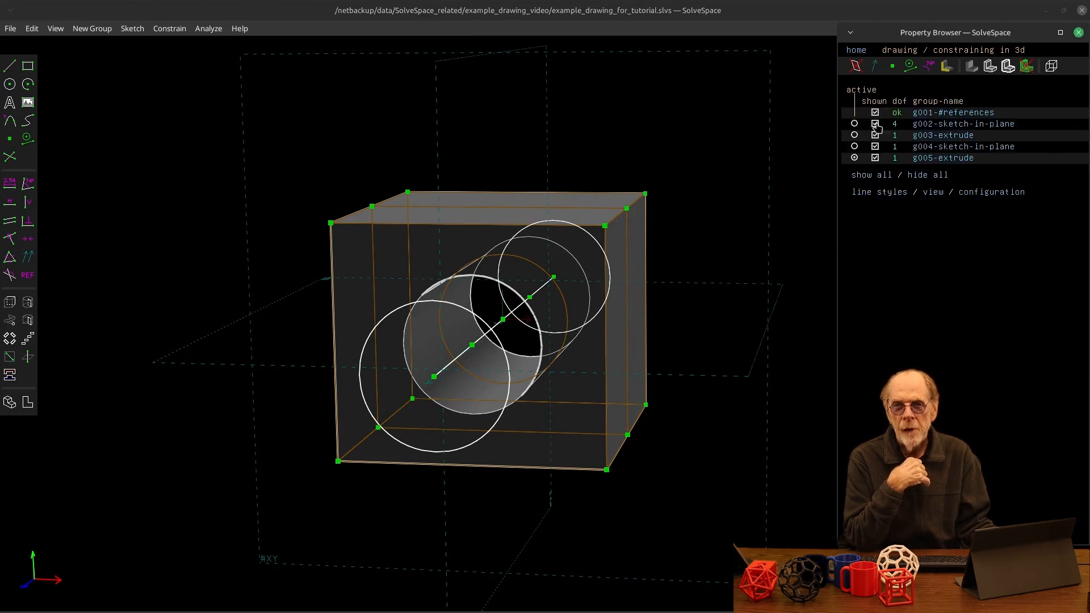
{"action": "left_click", "coordinate": [923, 176]}
{"action": "left_click", "coordinate": [1000, 66]}
{"action": "left_click", "coordinate": [989, 67]}
{"action": "mouse_move", "coordinate": [692, 417]}
{"action": "middle_mouse_down"}
{"action": "mouse_move", "coordinate": [674, 424]}
{"action": "mouse_move", "coordinate": [745, 380]}
{"action": "mouse_move", "coordinate": [694, 407]}
{"action": "mouse_move", "coordinate": [692, 429]}
{"action": "middle_mouse_up"}
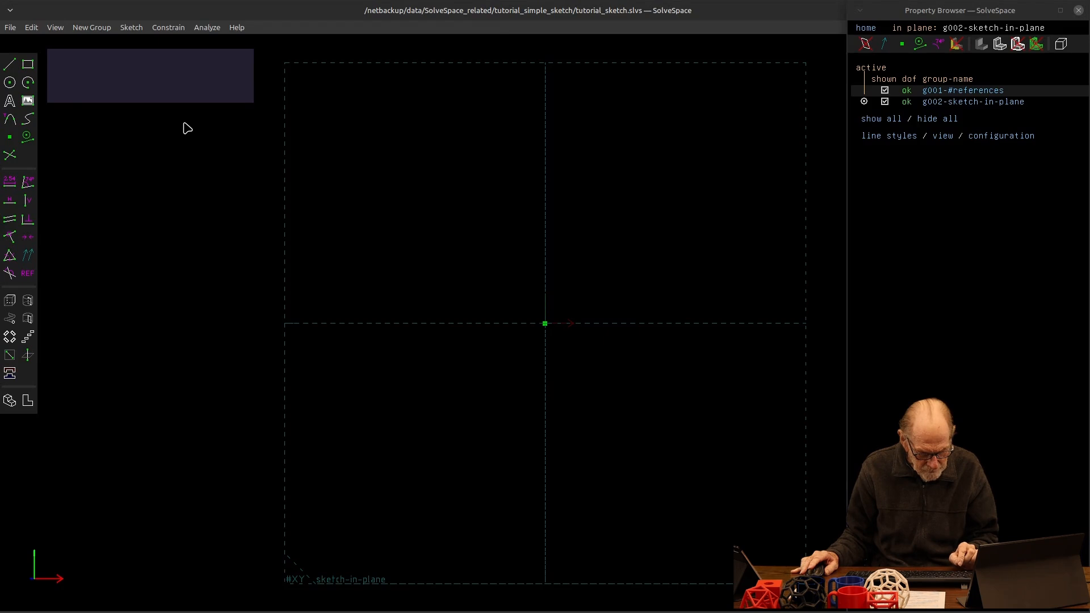
{"action": "key", "text": "w"}
{"action": "key", "text": "w"}
{"action": "key", "text": "w"}
{"action": "key", "text": "w"}
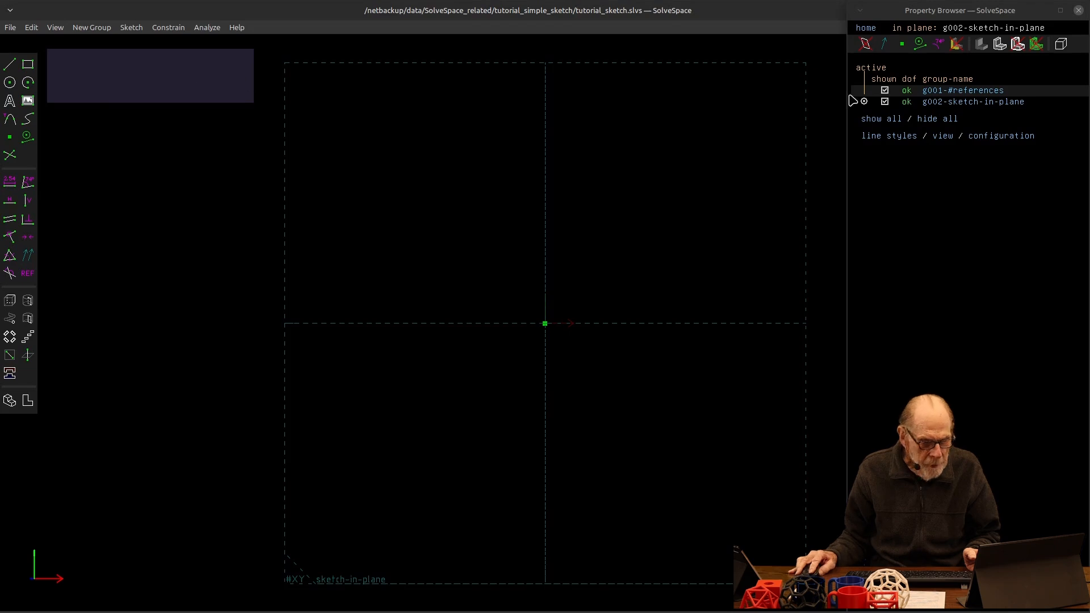
Toggle the Property Browser window off and back on in tutorial_sketch.slvs
{"action": "mouse_move", "coordinate": [963, 11]}
{"action": "left_mouse_down"}
{"action": "mouse_move", "coordinate": [757, 45]}
{"action": "mouse_move", "coordinate": [960, 9]}
{"action": "left_mouse_up"}
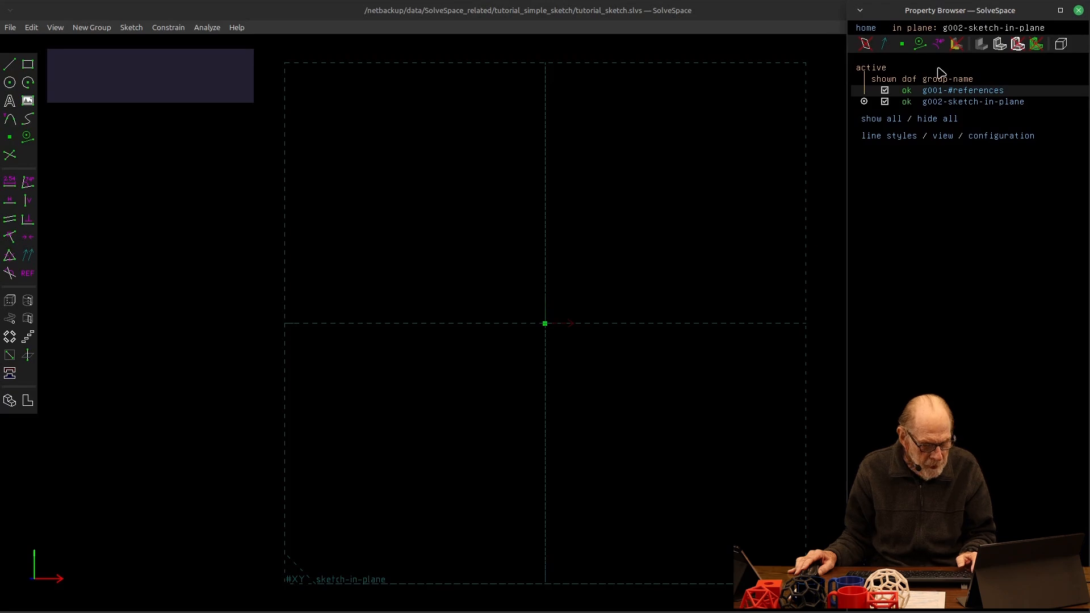
{"action": "key", "text": "Tab"}
{"action": "key", "text": "Tab"}
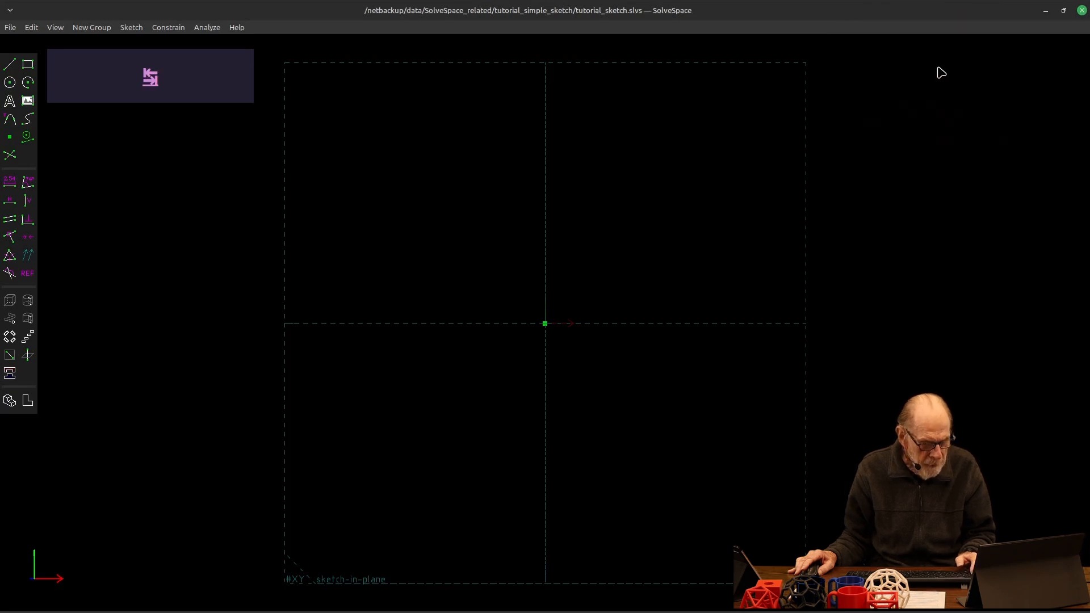
{"action": "key", "text": "Tab"}
{"action": "key", "text": "Tab"}
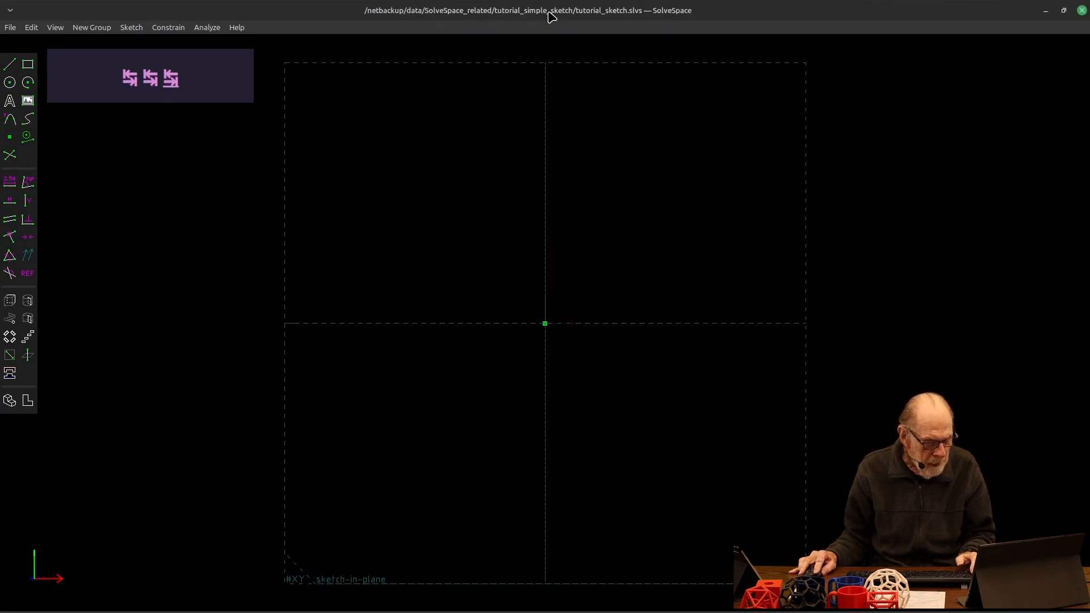
{"action": "left_click_drag", "start_coordinate": [528, 17], "coordinate": [954, 11]}
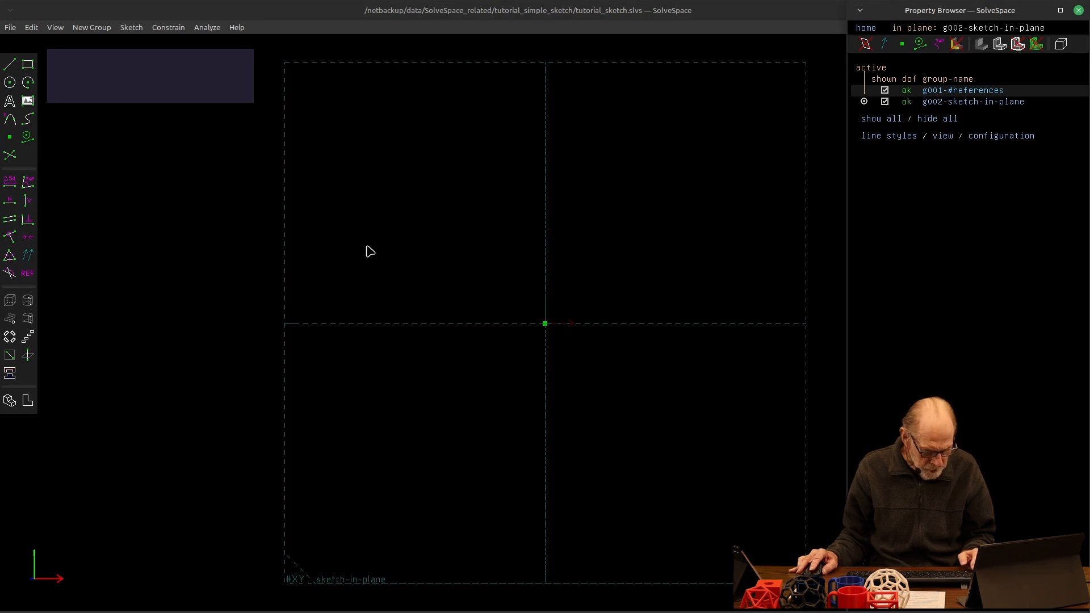
Sketch an open chain of four connected line segments around the origin in the XY workplane
{"action": "key", "text": "s"}
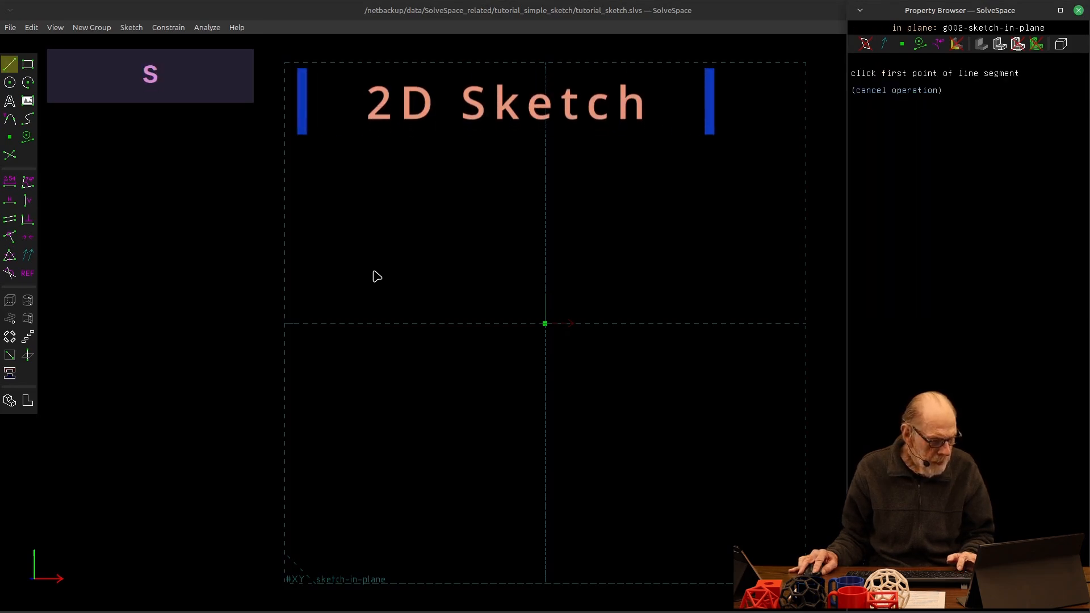
{"action": "left_click", "coordinate": [374, 270]}
{"action": "left_click", "coordinate": [559, 442]}
{"action": "left_click", "coordinate": [698, 262]}
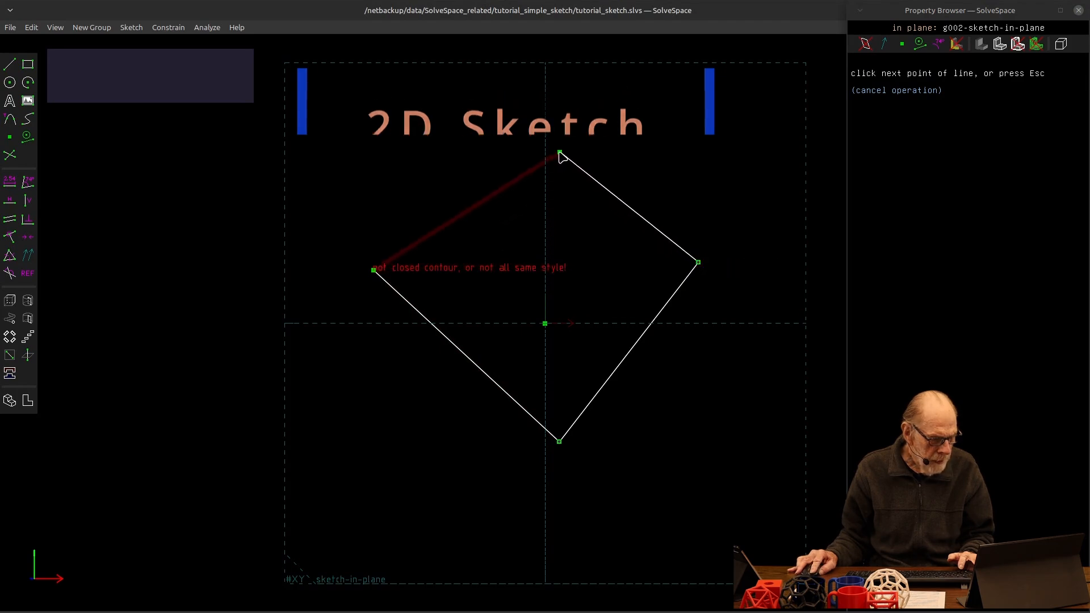
{"action": "left_click", "coordinate": [537, 132]}
{"action": "left_click", "coordinate": [383, 195]}
{"action": "key", "text": "Escape"}
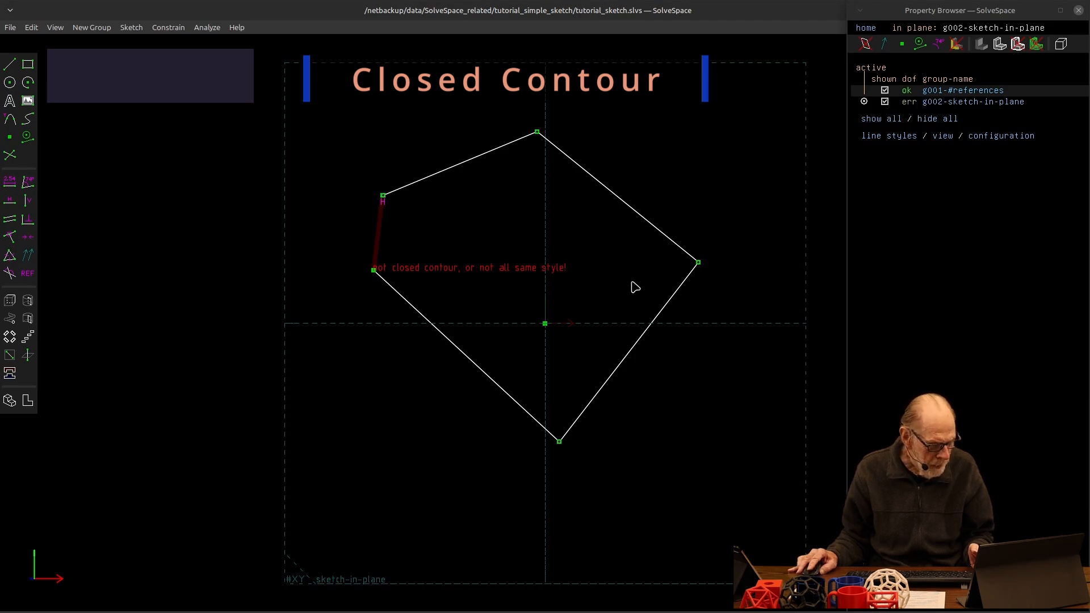
Close the contour by constraining the two open endpoints on its left side to be coincident
{"action": "left_click", "coordinate": [383, 196]}
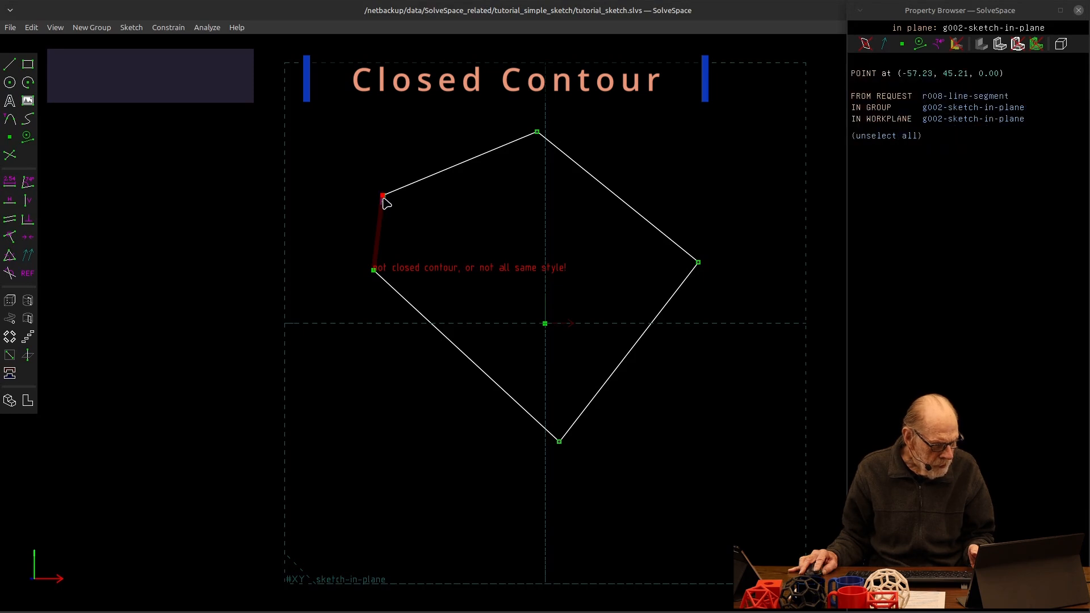
{"action": "left_click", "coordinate": [375, 271]}
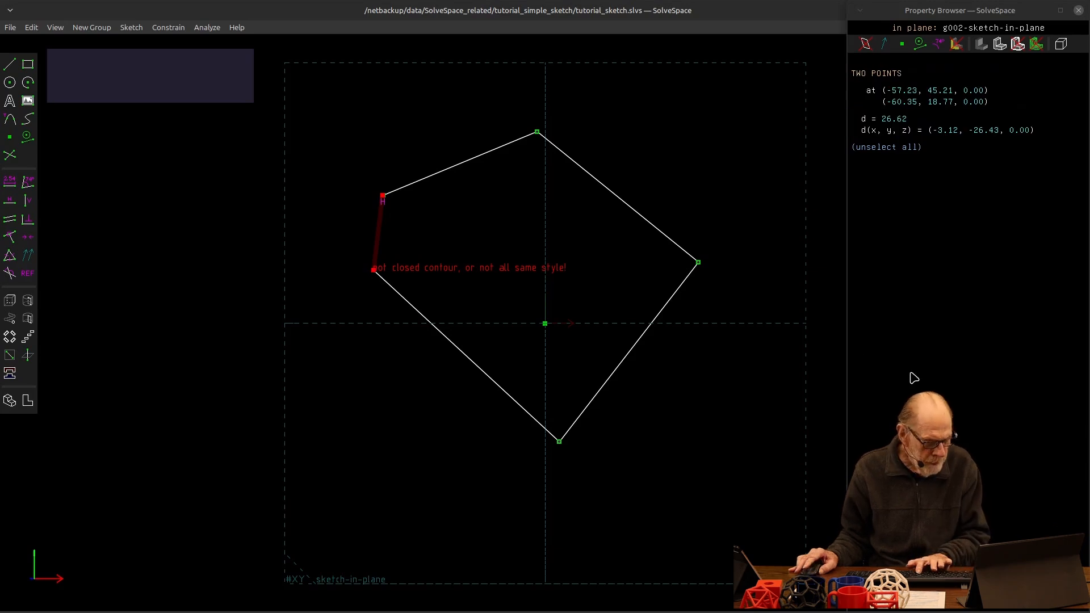
{"action": "key", "text": "o"}
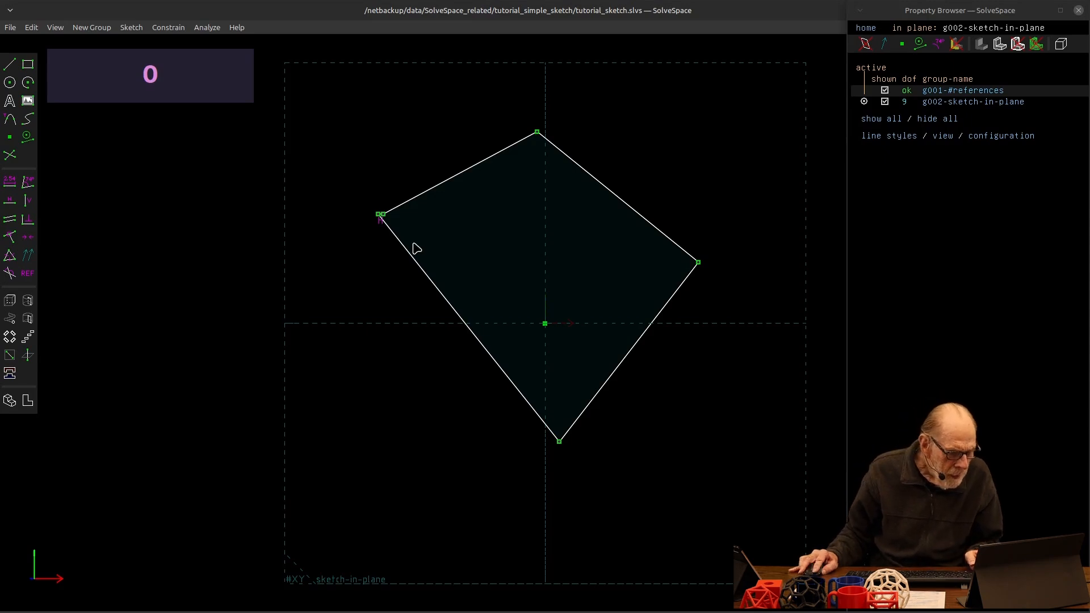
Pull the joined corner apart to expose the short stray horizontal line segment, and delete that segment
{"action": "left_click_drag", "start_coordinate": [401, 248], "coordinate": [461, 199]}
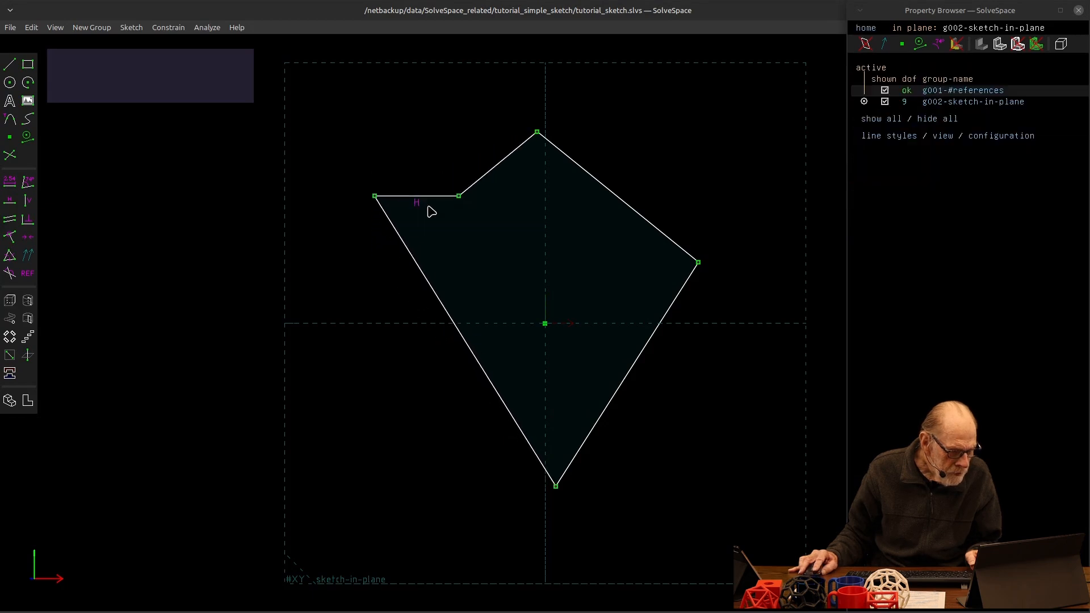
{"action": "left_click", "coordinate": [419, 197]}
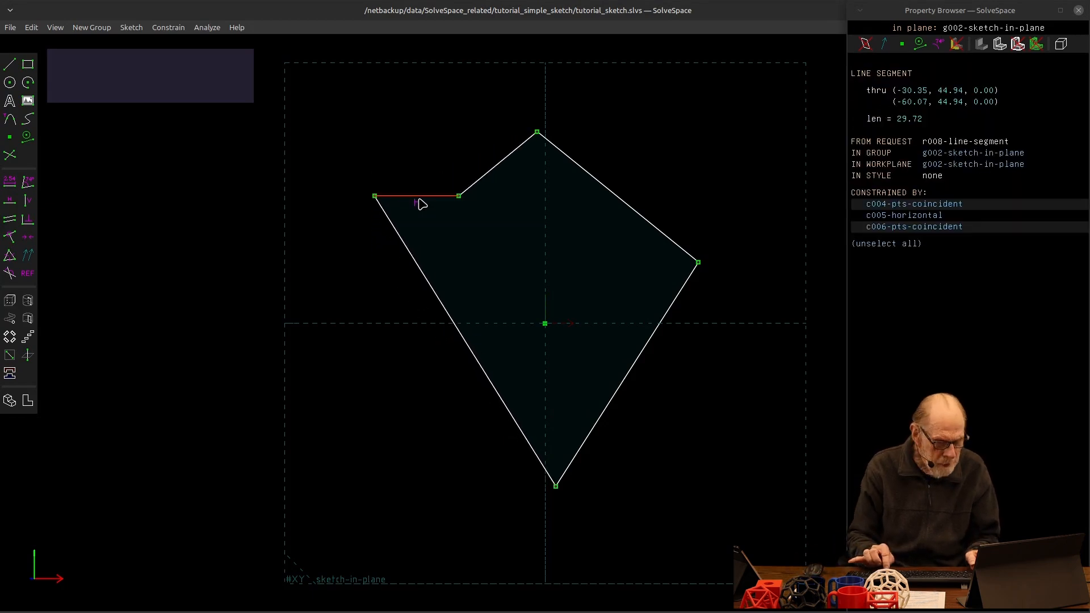
{"action": "key", "text": "Delete"}
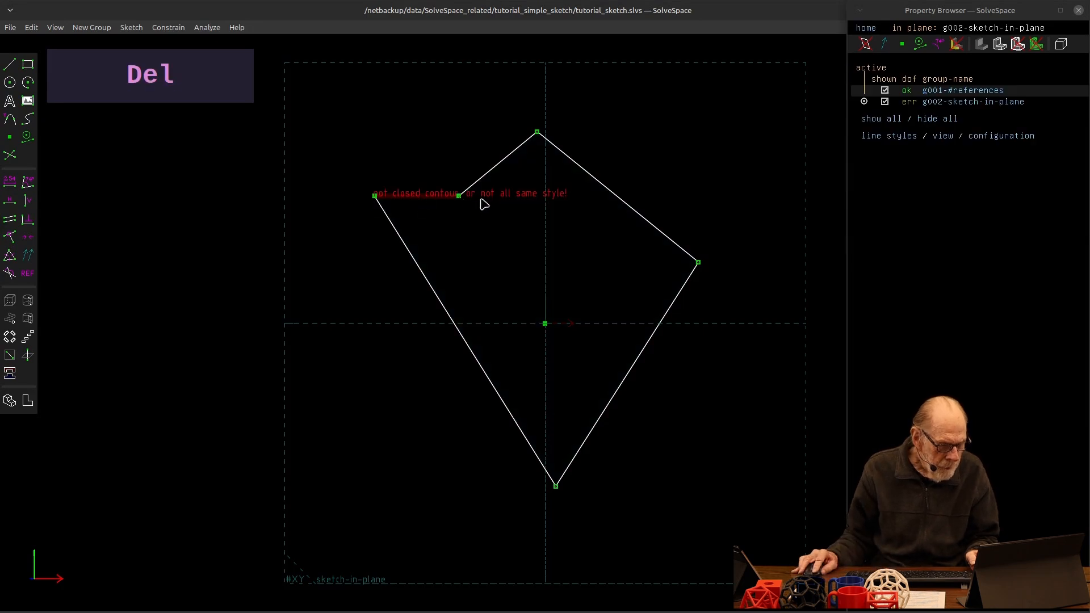
Constrain the two endpoints left open by the deleted segment to be coincident, forming a closed quadrilateral
{"action": "left_click", "coordinate": [458, 195]}
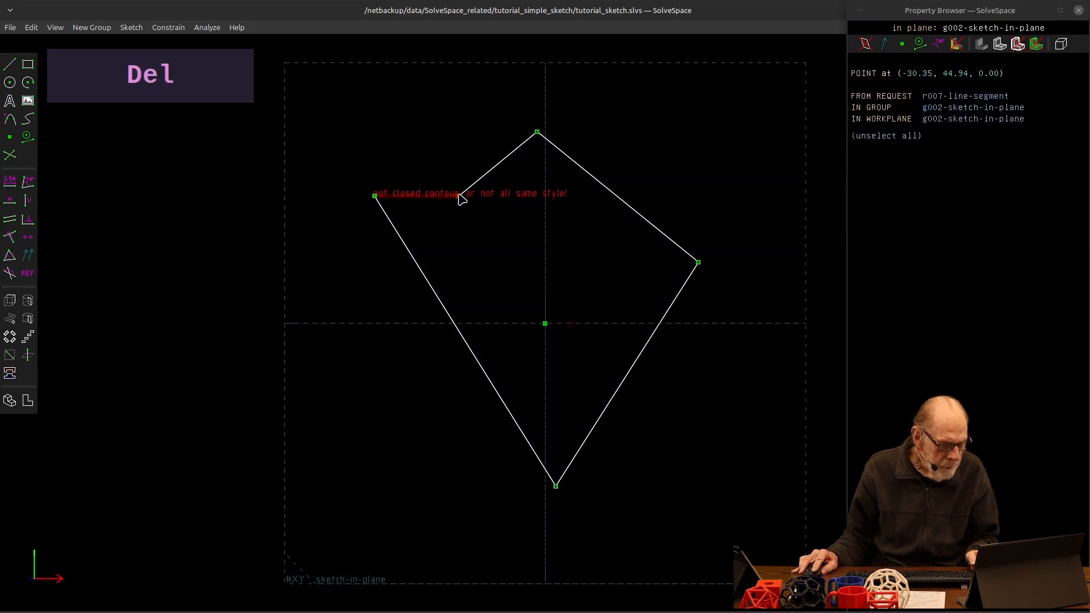
{"action": "left_click", "coordinate": [375, 196]}
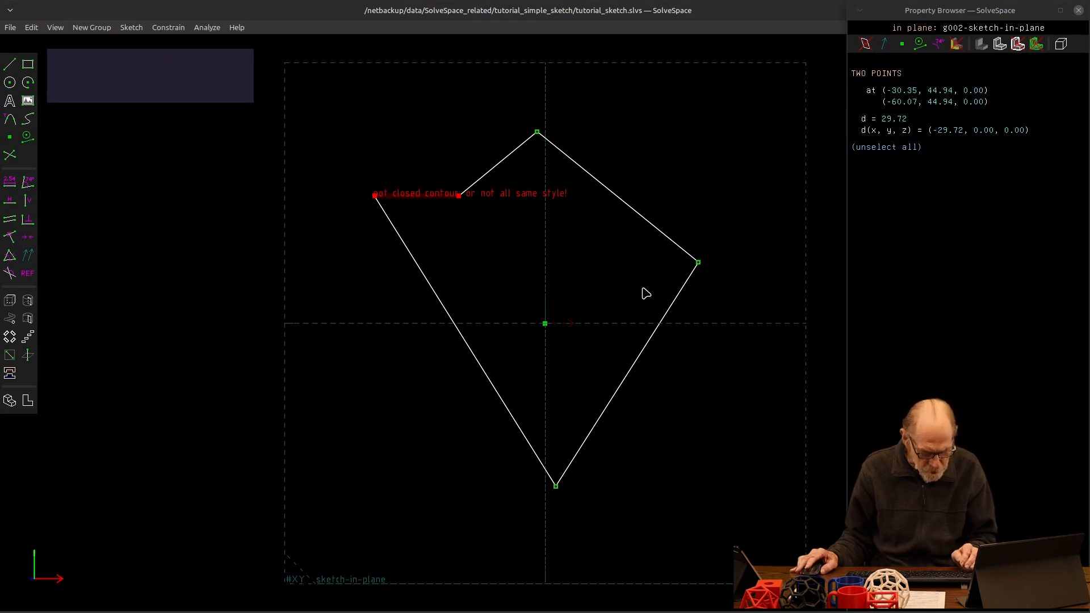
{"action": "key", "text": "o"}
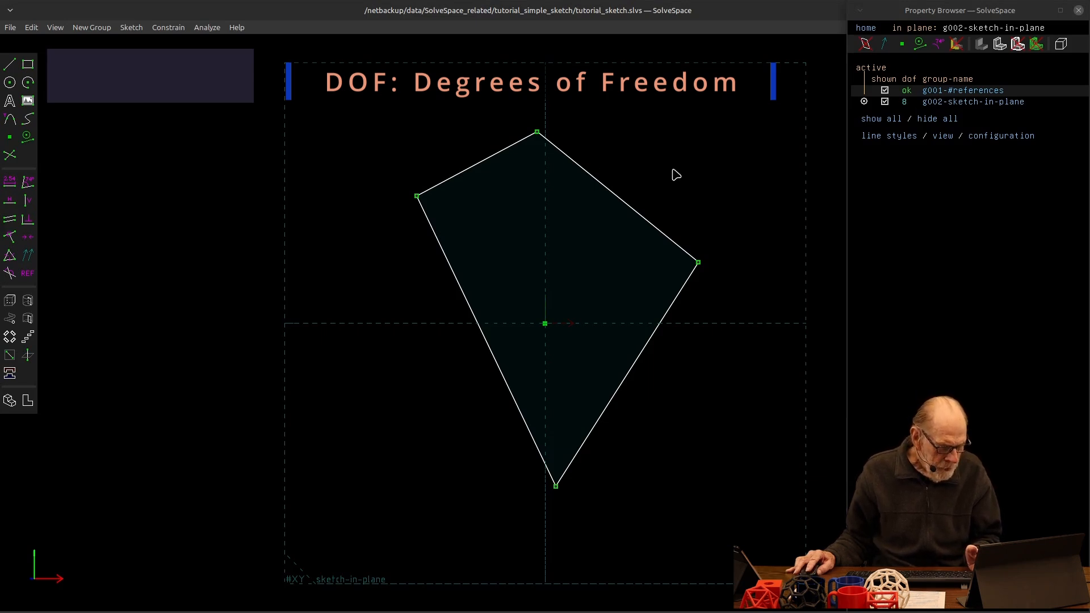
Reshape the quadrilateral by shifting its upper right side slightly, raising the right corner, and moving the lowest corner up and left
{"action": "mouse_move", "coordinate": [613, 194]}
{"action": "left_mouse_down"}
{"action": "mouse_move", "coordinate": [608, 205]}
{"action": "mouse_move", "coordinate": [616, 189]}
{"action": "left_mouse_up"}
{"action": "left_click_drag", "start_coordinate": [698, 257], "coordinate": [693, 213]}
{"action": "left_click_drag", "start_coordinate": [556, 488], "coordinate": [507, 433]}
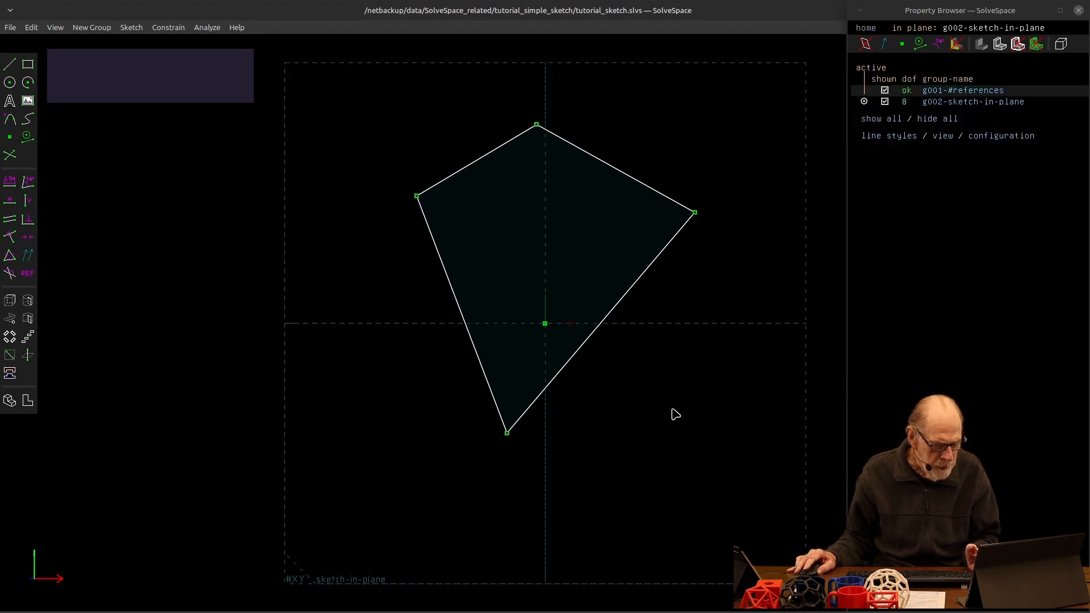
Apply vertical constraints to the quadrilateral's left side and its upper right side
{"action": "left_click", "coordinate": [456, 304]}
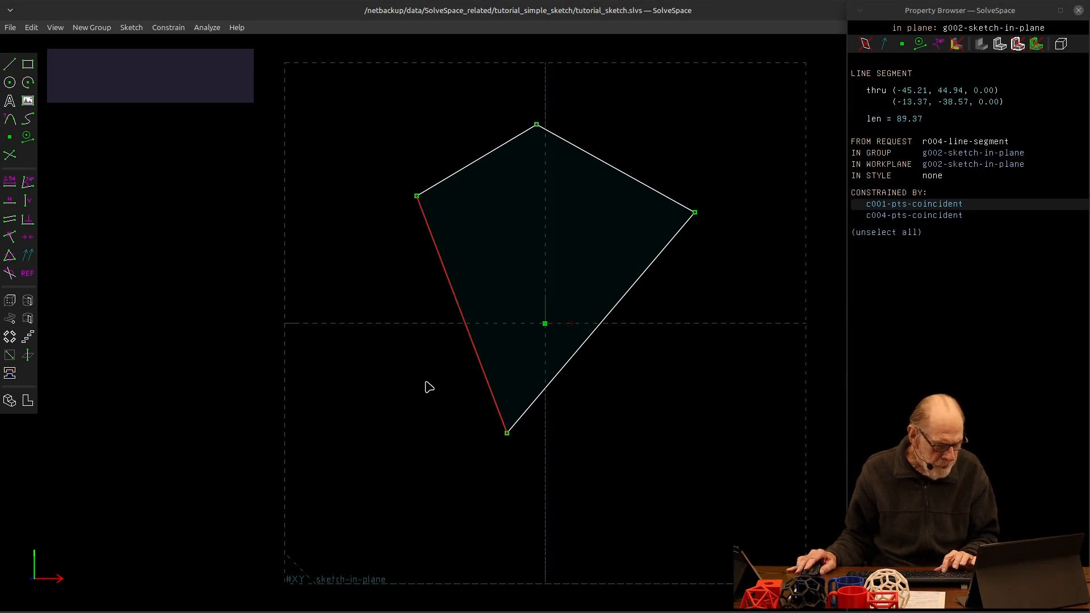
{"action": "key", "text": "v"}
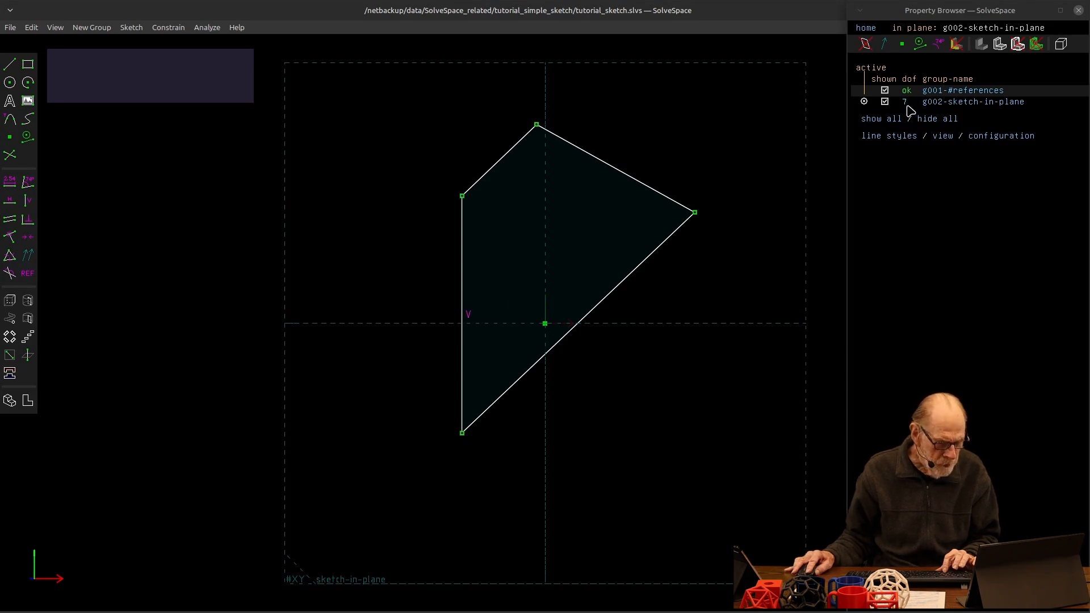
{"action": "left_click", "coordinate": [628, 180]}
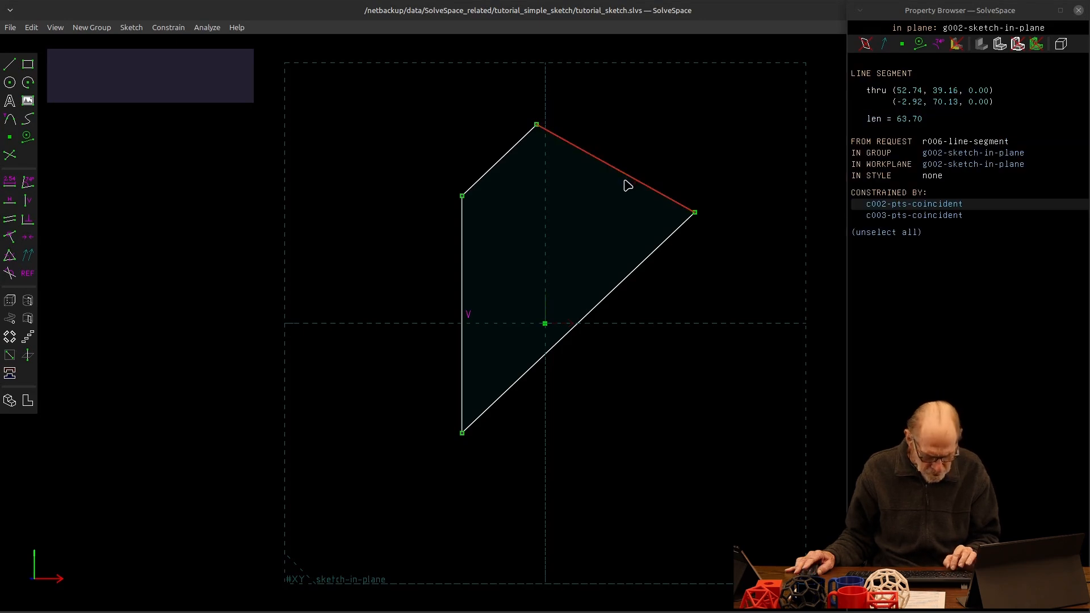
{"action": "key", "text": "v"}
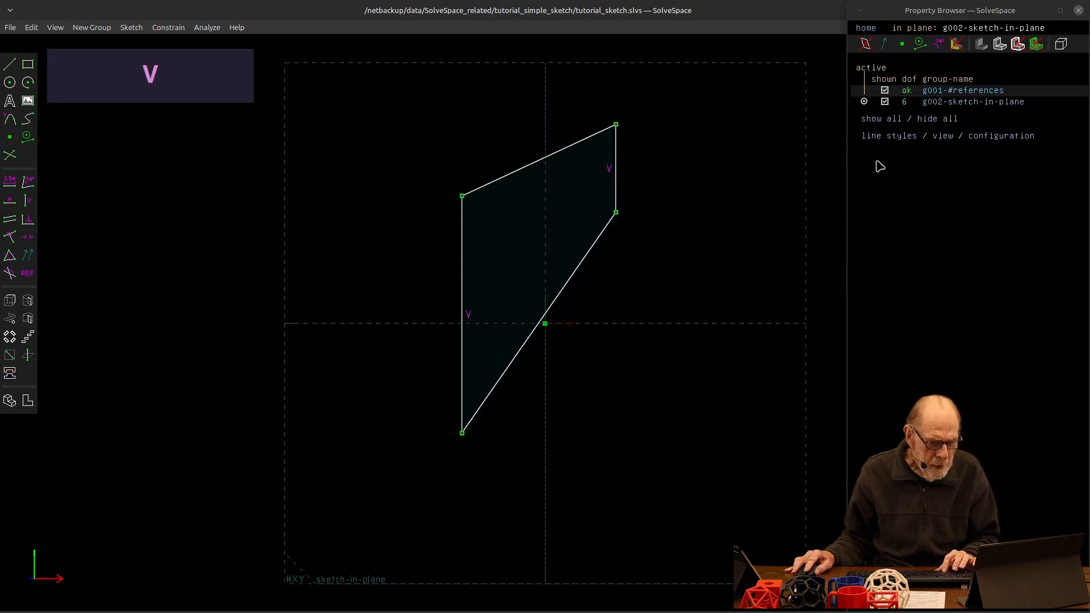
Constrain the quadrilateral's top and bottom sides horizontal, and pull the lower corners outward to enlarge the rectangle to about 98 mm wide
{"action": "left_click", "coordinate": [537, 163]}
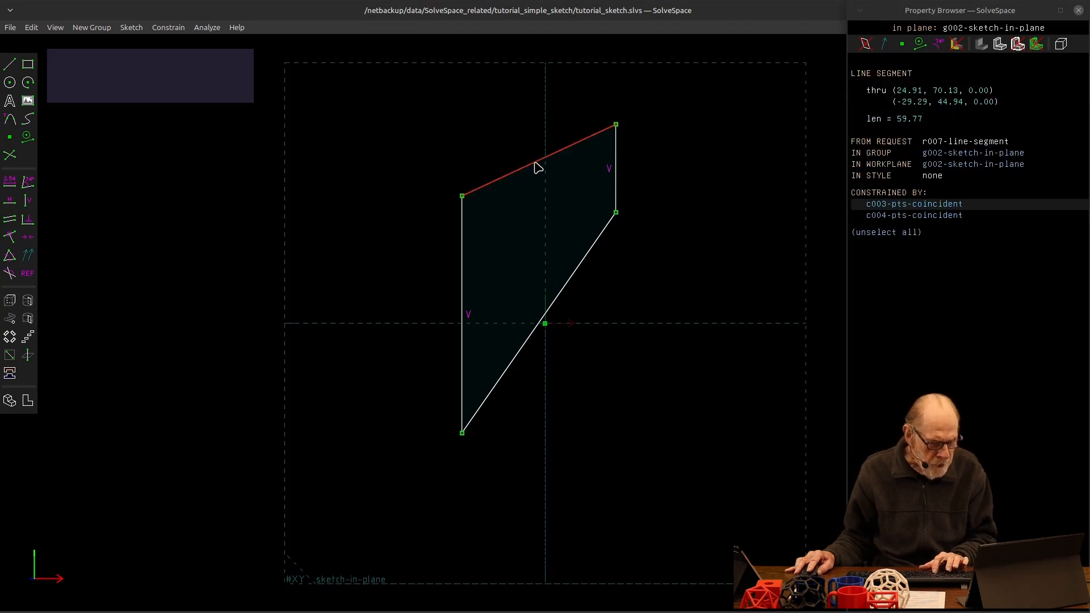
{"action": "key", "text": "h"}
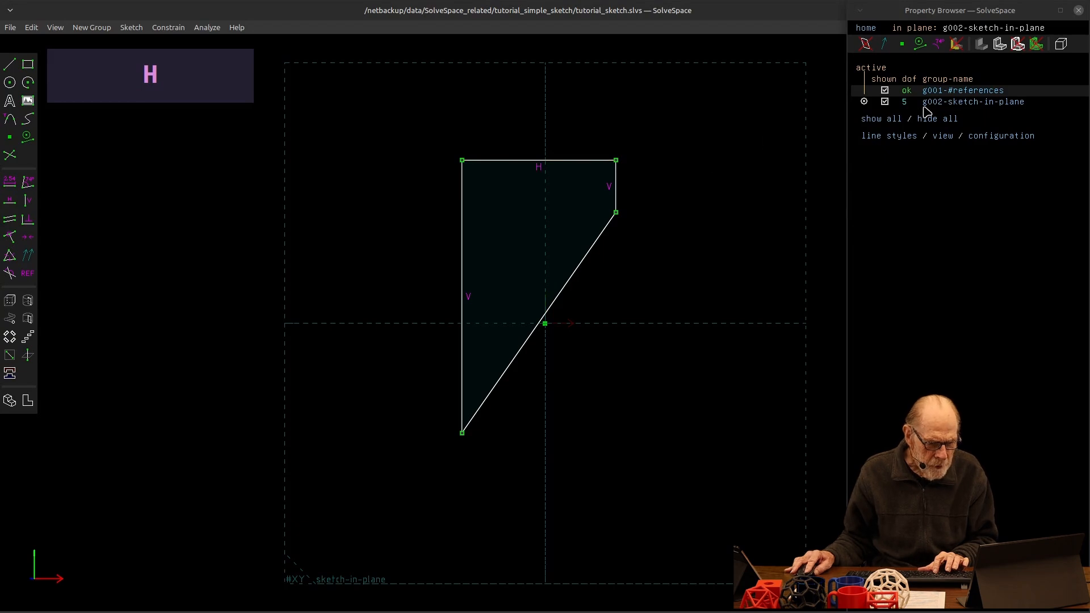
{"action": "left_click", "coordinate": [556, 309]}
{"action": "key", "text": "h"}
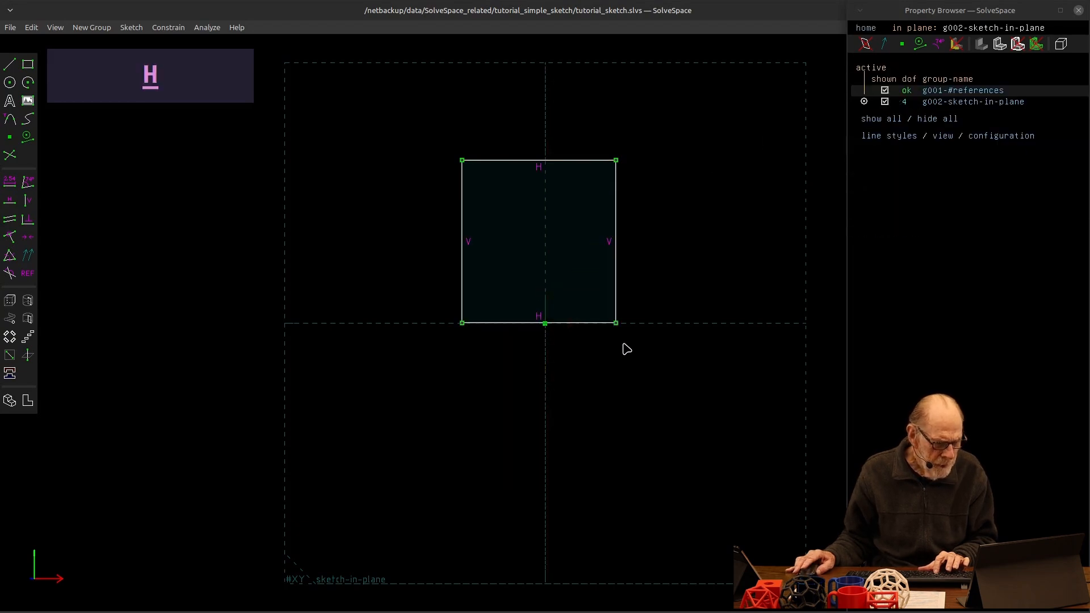
{"action": "left_click_drag", "start_coordinate": [614, 328], "coordinate": [691, 392]}
{"action": "left_click_drag", "start_coordinate": [462, 391], "coordinate": [413, 410]}
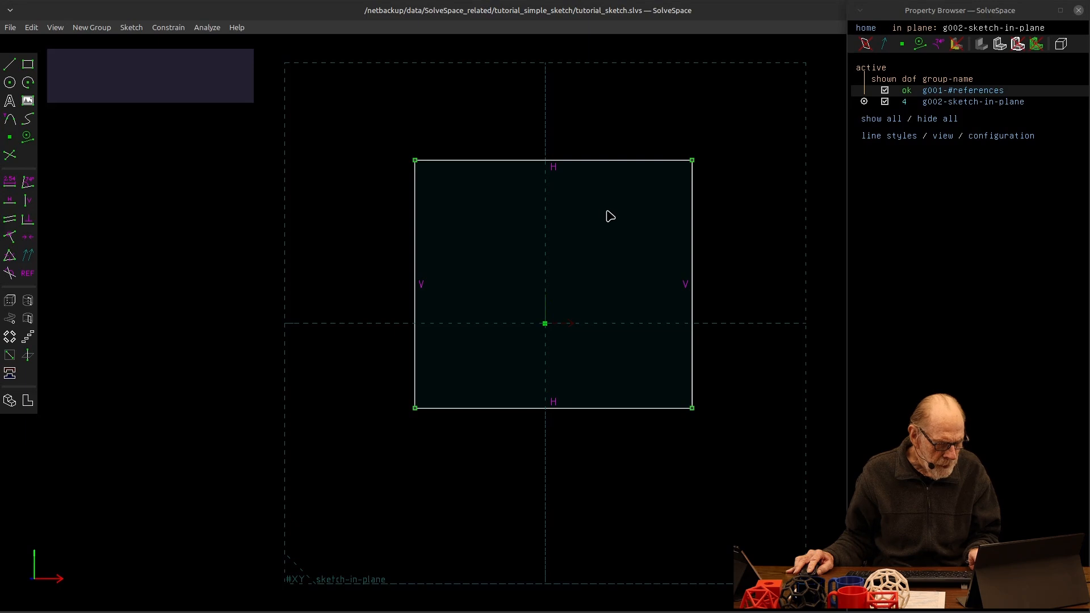
Dimension the rectangle's top side and left side at 100 each
{"action": "left_click", "coordinate": [589, 163]}
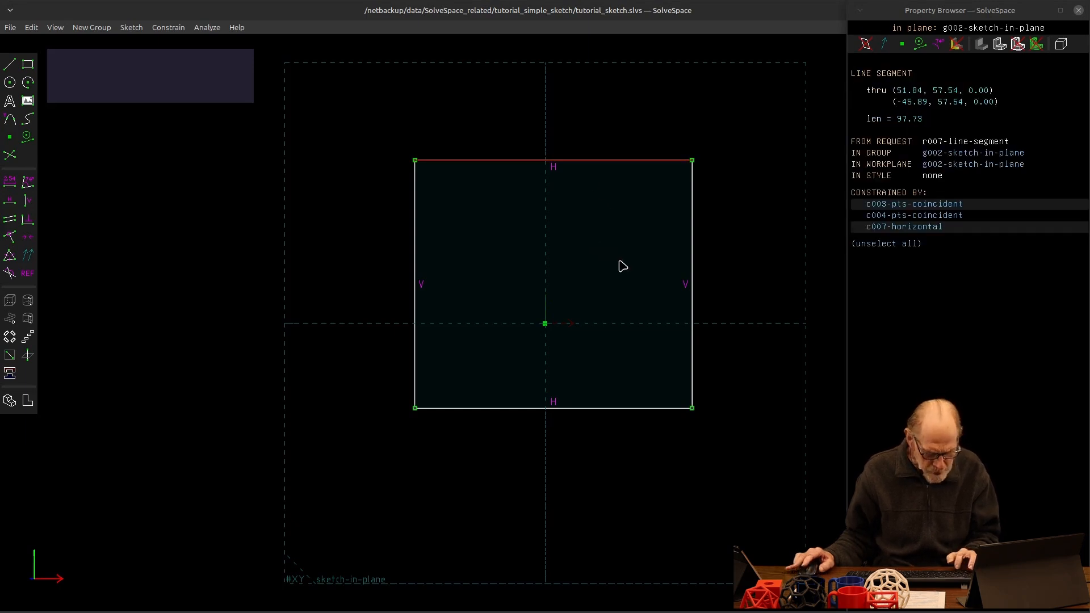
{"action": "key", "text": "d"}
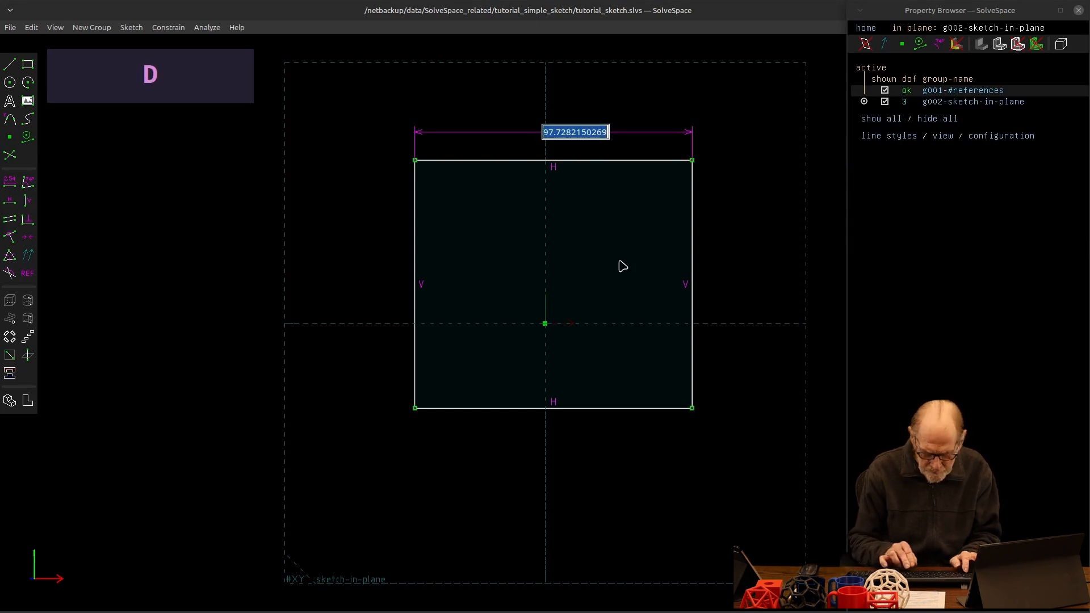
{"action": "type", "text": "100"}
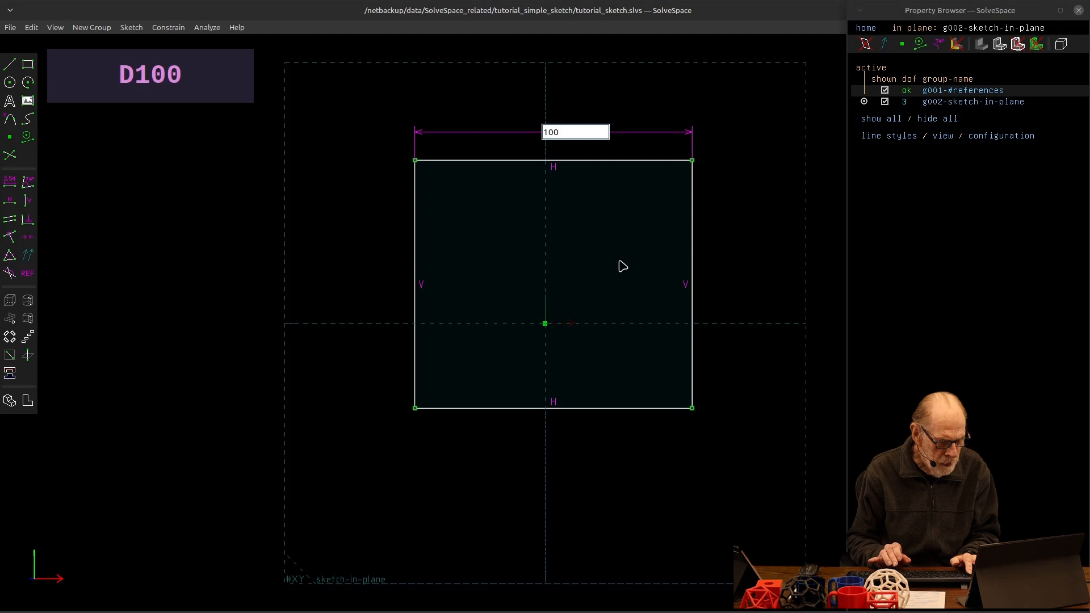
{"action": "key", "text": "Return"}
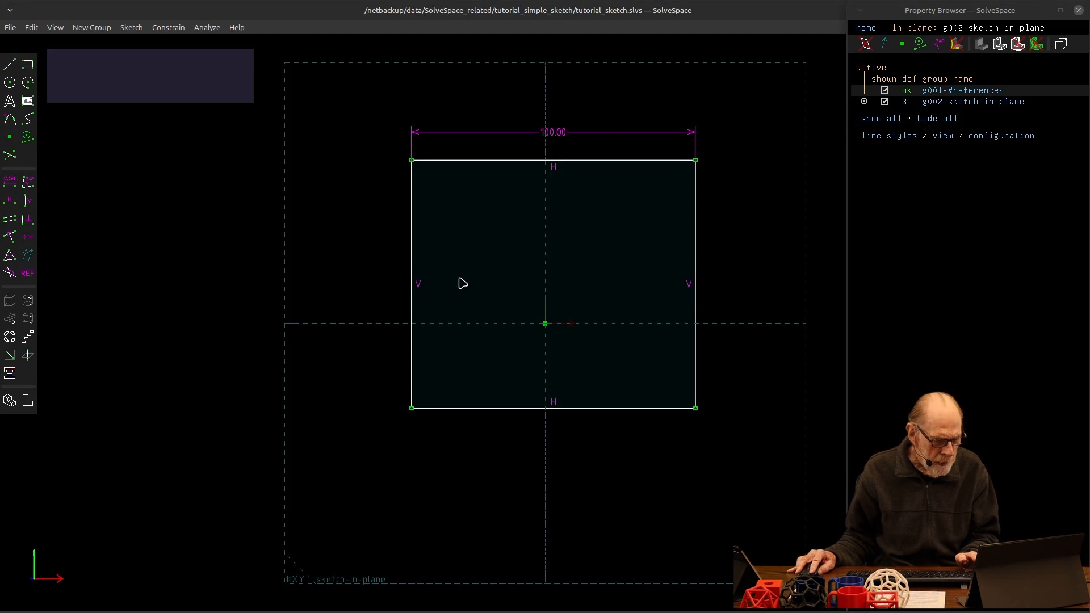
{"action": "left_click", "coordinate": [412, 257]}
{"action": "type", "text": "d100"}
{"action": "key", "text": "Return"}
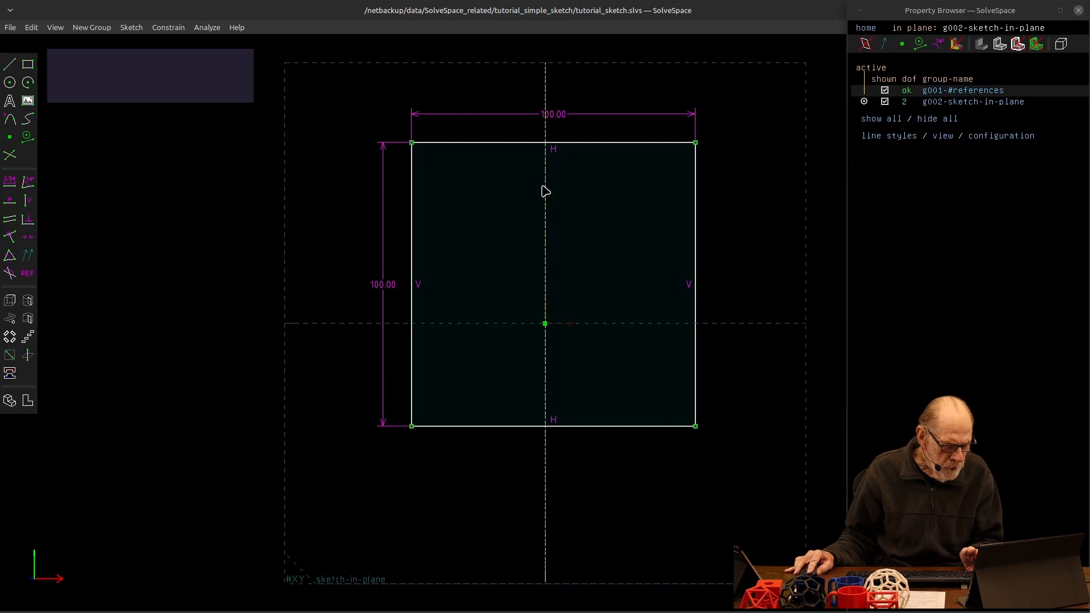
Shift the dimensioned square slightly downward within the workplane
{"action": "left_click", "coordinate": [509, 145]}
{"action": "right_click_drag", "start_coordinate": [508, 146], "coordinate": [469, 177]}
{"action": "left_click_drag", "start_coordinate": [469, 177], "coordinate": [508, 159]}
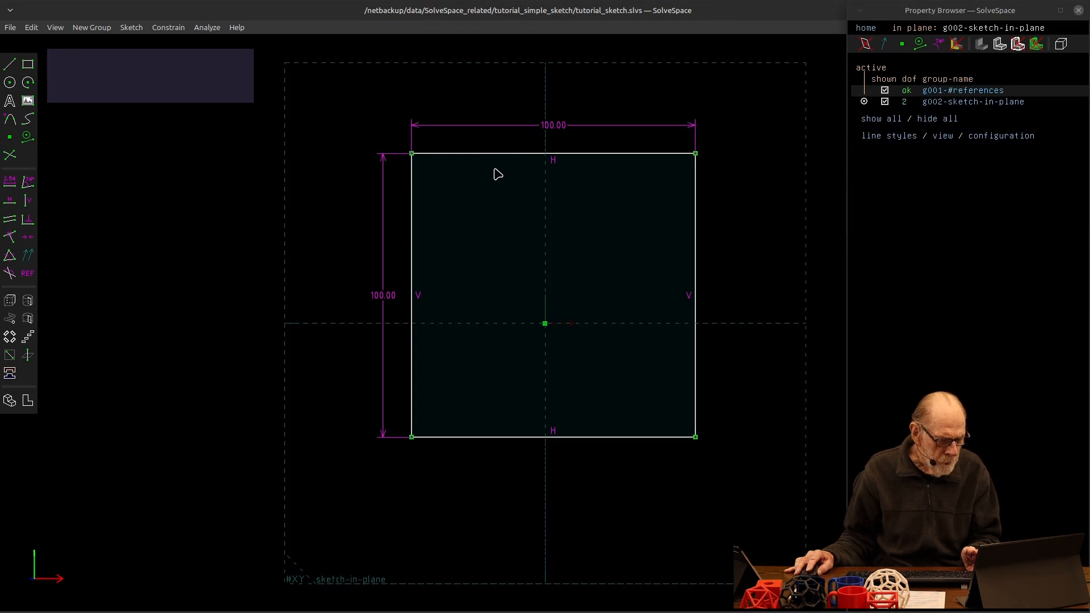
Constrain the square's two top corners to be symmetric about the vertical axis through the origin
{"action": "left_click", "coordinate": [411, 154]}
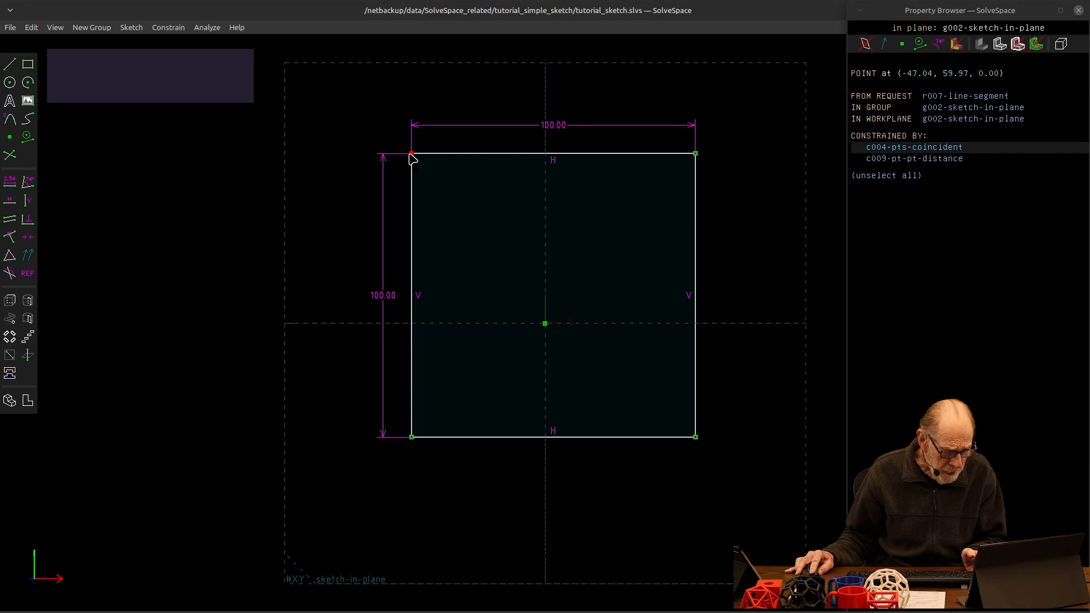
{"action": "left_click", "coordinate": [696, 154]}
{"action": "left_click", "coordinate": [546, 92]}
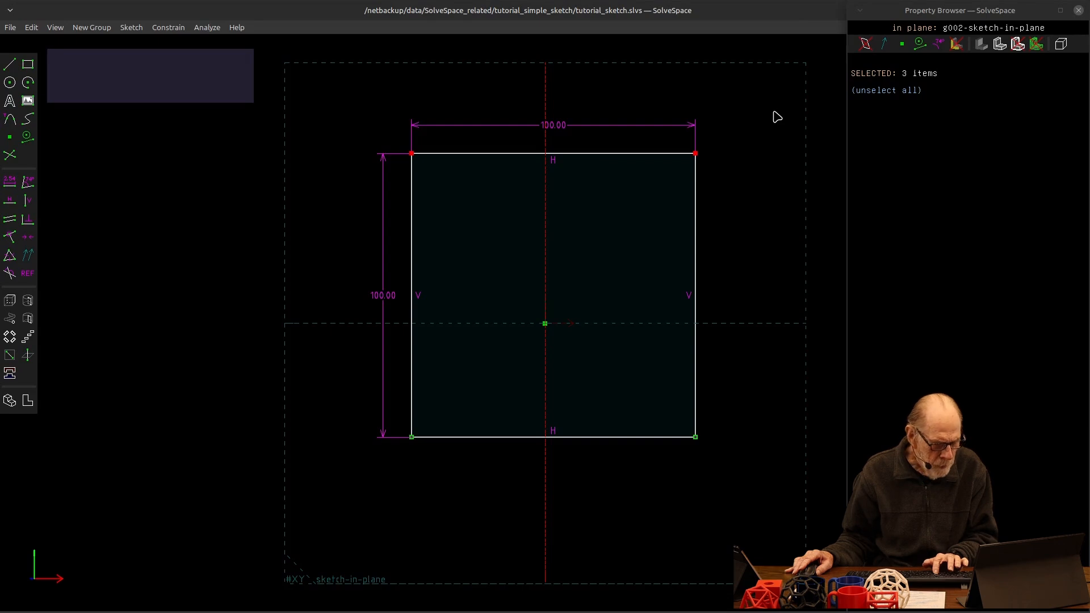
{"action": "key", "text": "y"}
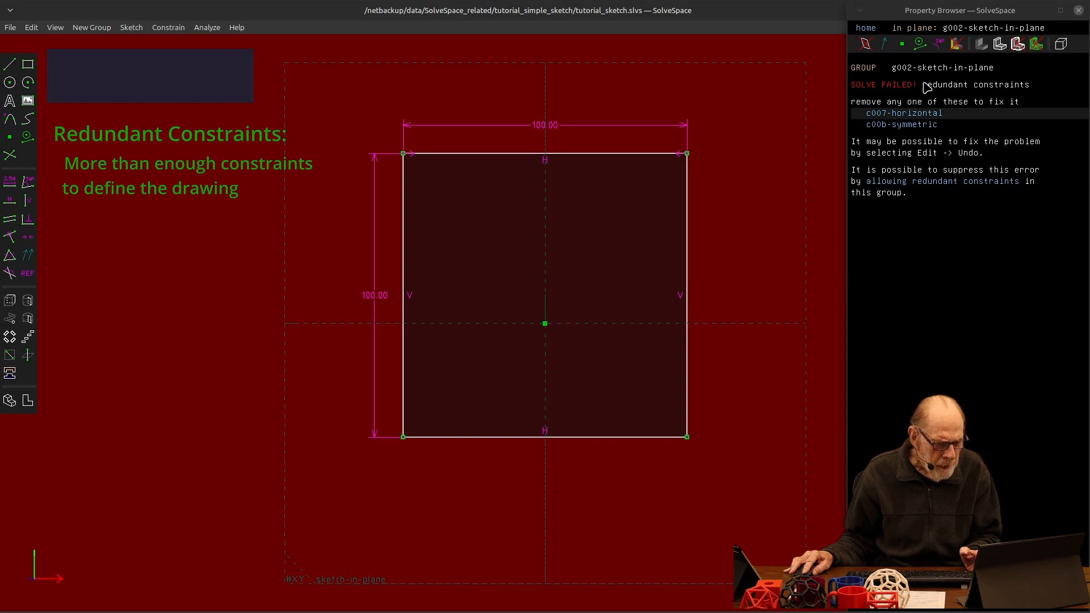
Delete the redundant horizontal constraint on the top side and return to the group list
{"action": "left_click", "coordinate": [910, 114]}
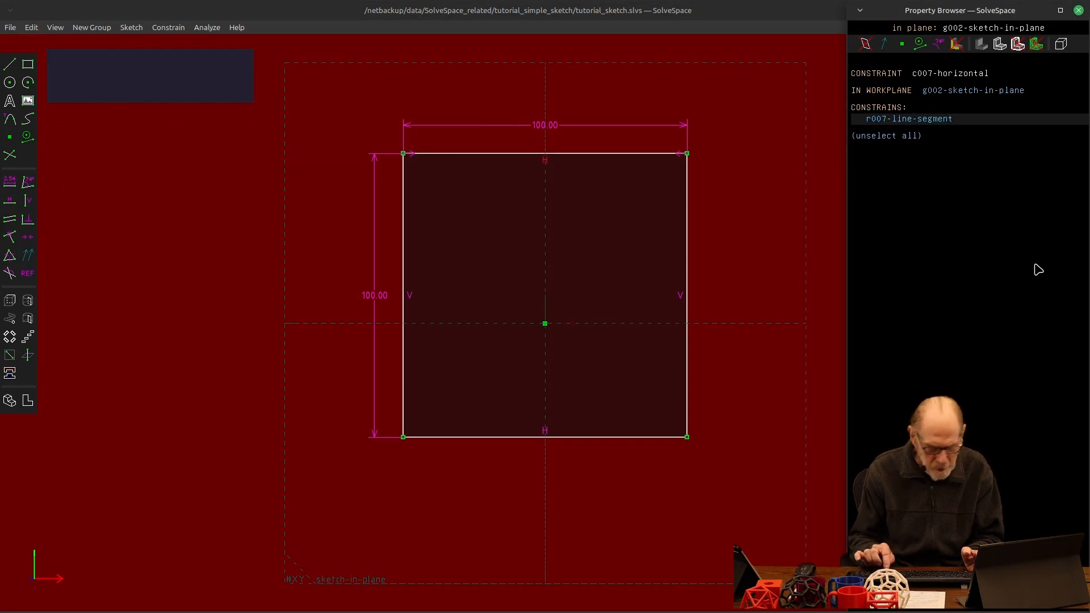
{"action": "key", "text": "Delete"}
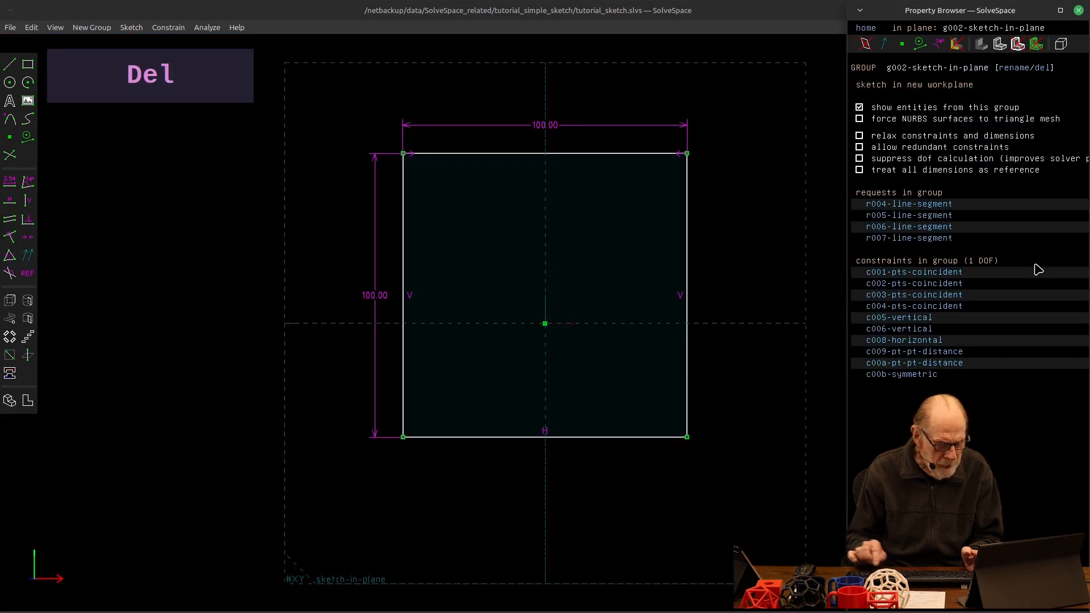
{"action": "left_click", "coordinate": [862, 33]}
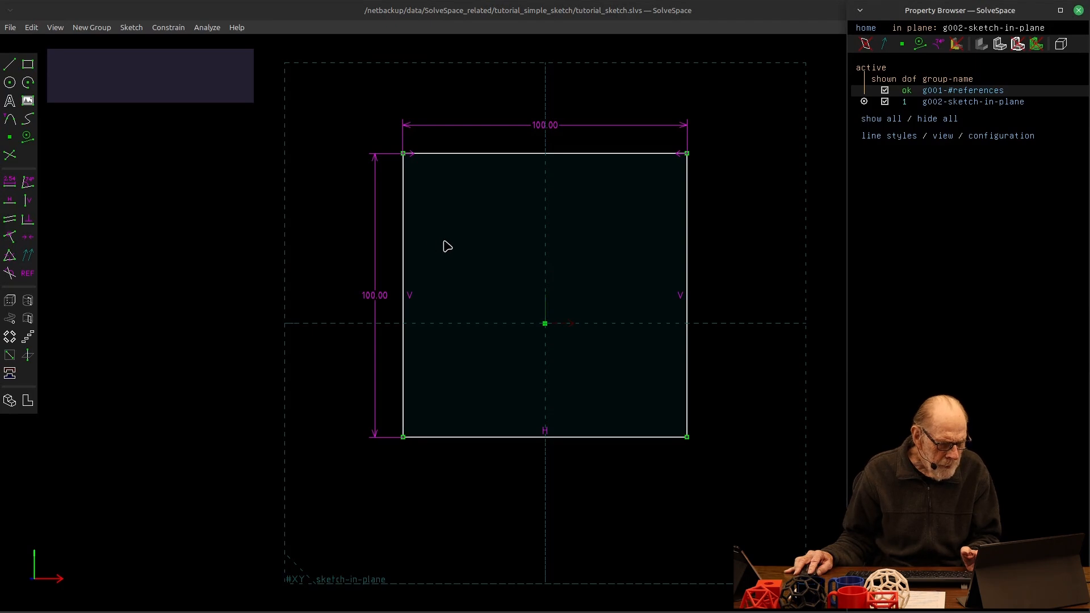
Constrain the square's two left corners to be symmetric about the horizontal axis through the origin
{"action": "left_click", "coordinate": [405, 156]}
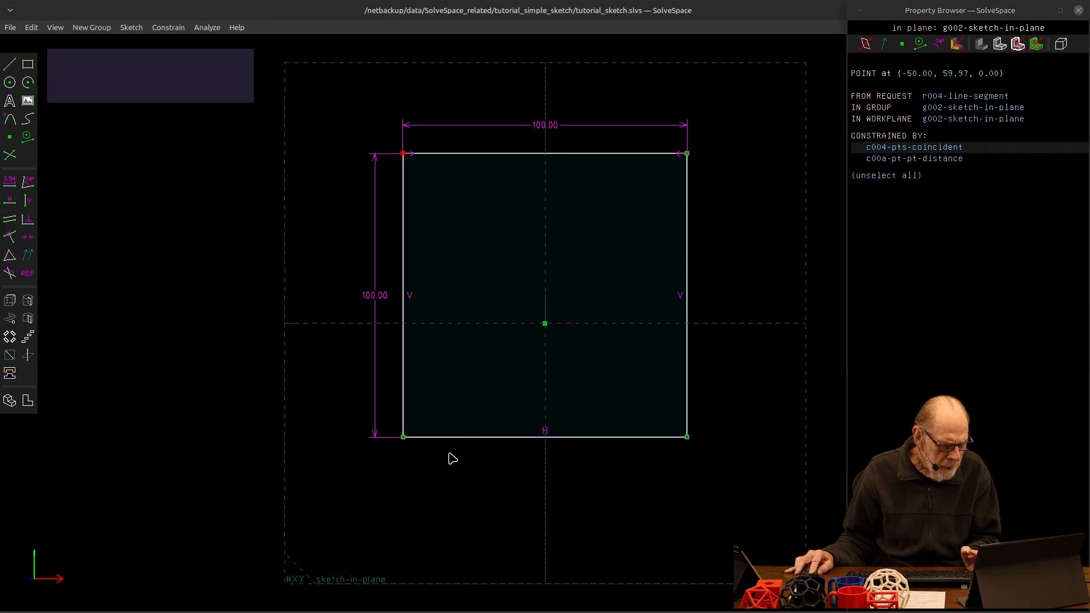
{"action": "left_click", "coordinate": [403, 438]}
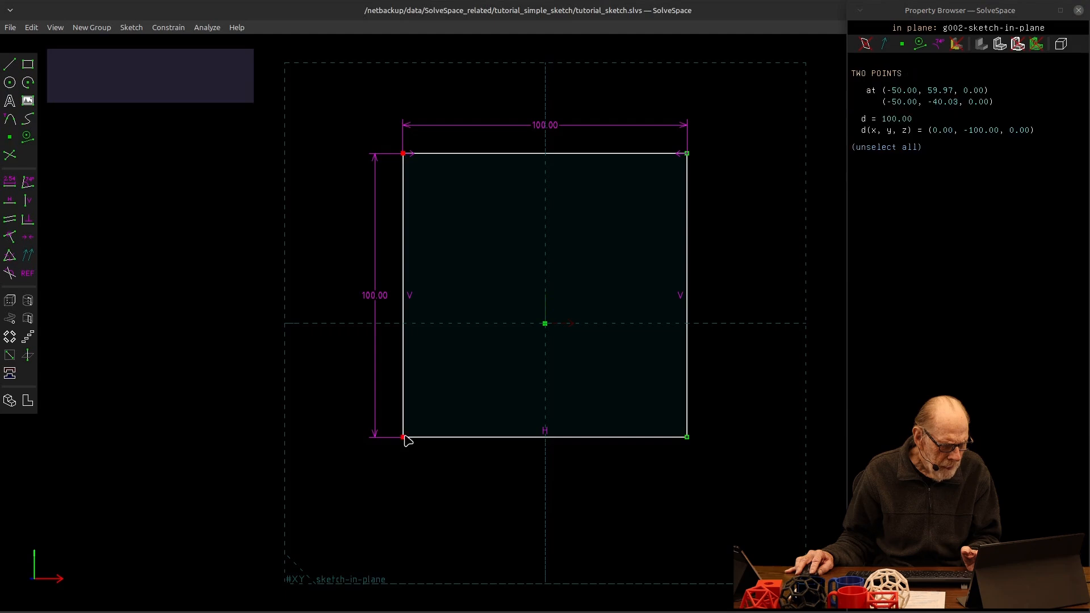
{"action": "left_click", "coordinate": [323, 328]}
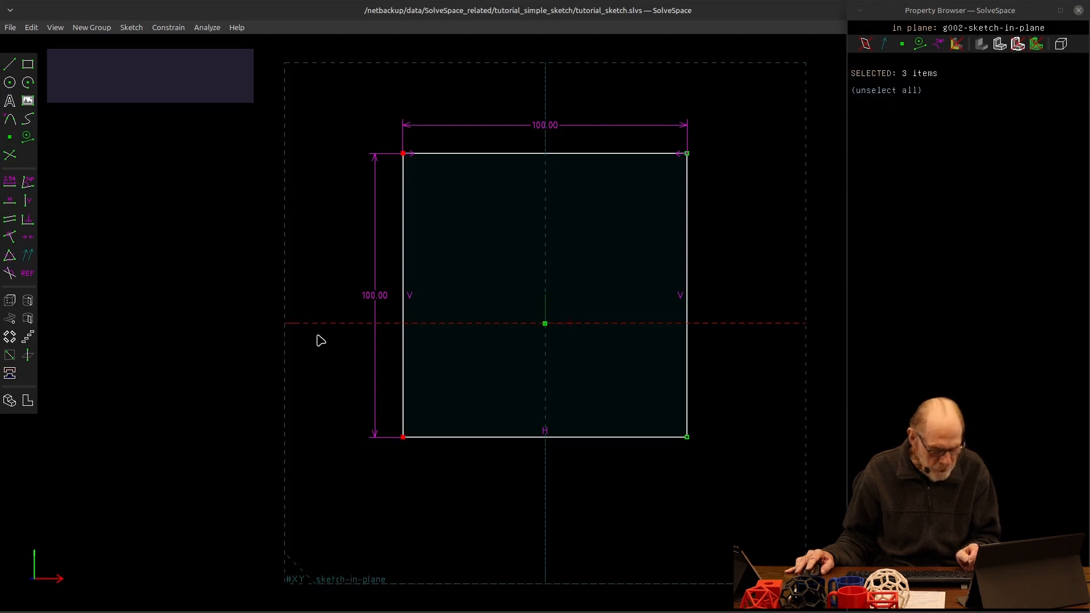
{"action": "key", "text": "y"}
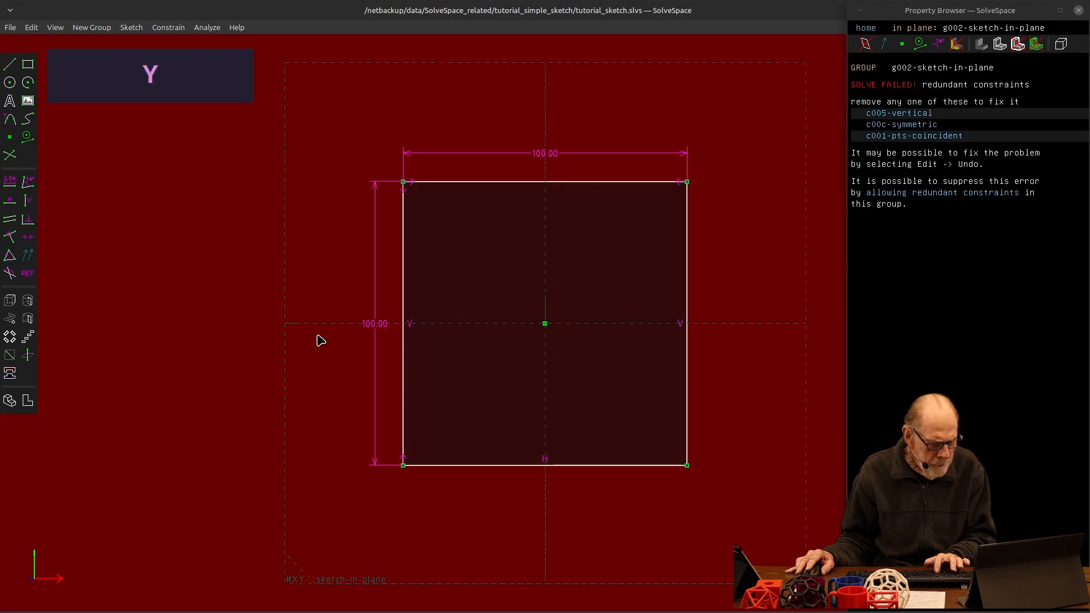
Delete the redundant vertical constraint on the left side and check the sketch's degrees of freedom in the group list
{"action": "left_click", "coordinate": [893, 114]}
{"action": "key", "text": "Delete"}
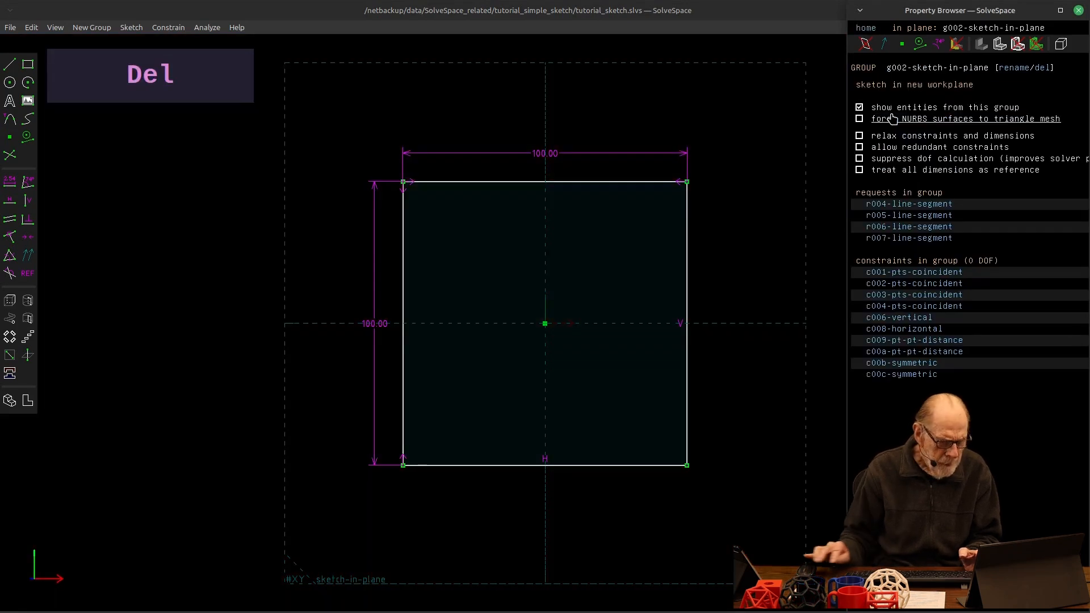
{"action": "left_click", "coordinate": [591, 184]}
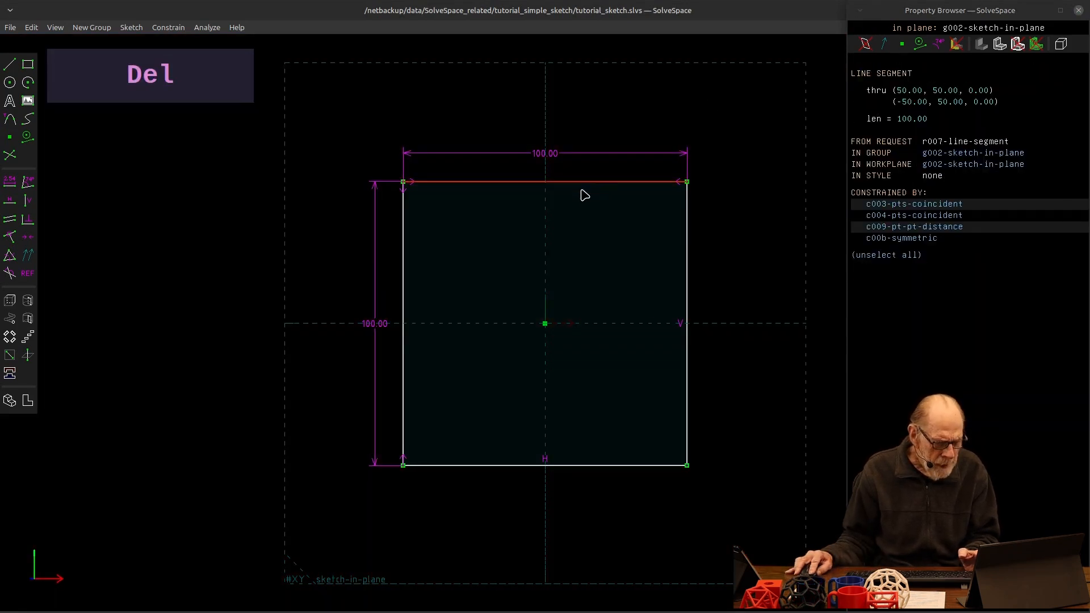
{"action": "left_click", "coordinate": [582, 190]}
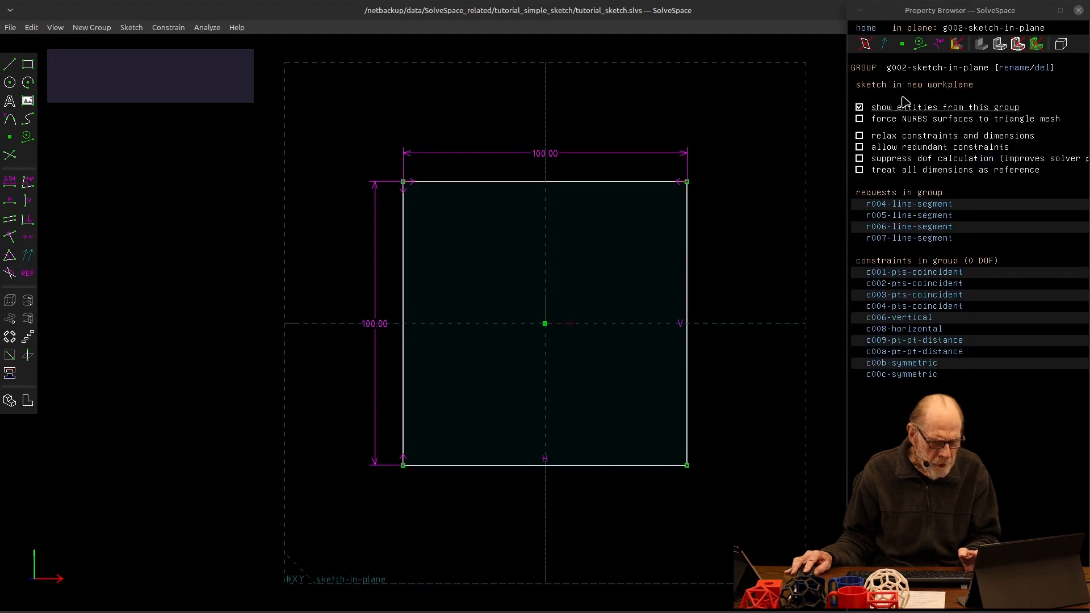
{"action": "left_click", "coordinate": [865, 28]}
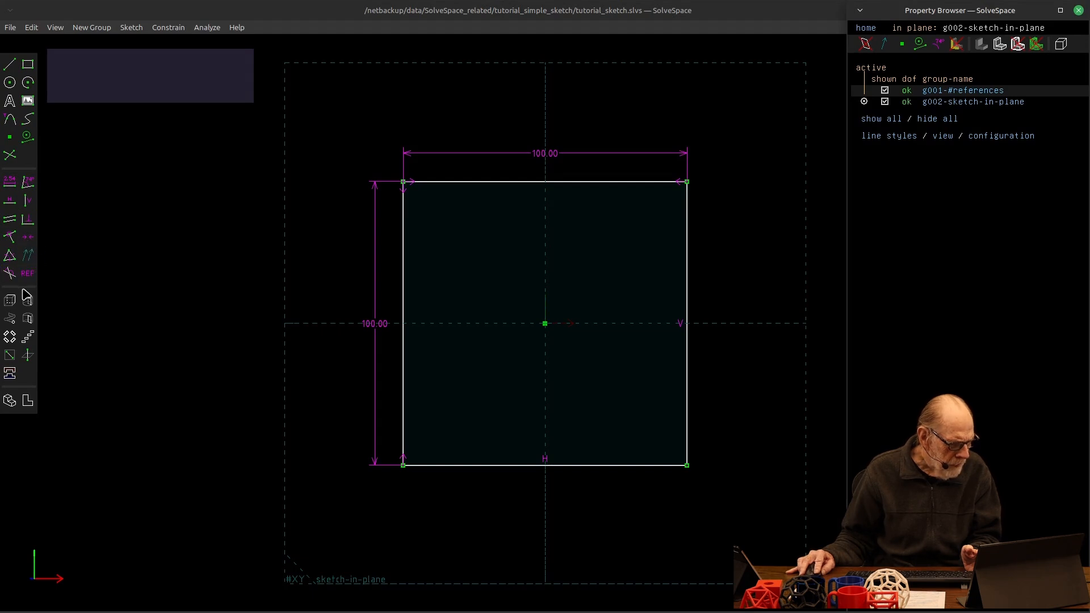
Extrude the square sketch into a solid block and deepen it by pulling its front face outward
{"action": "left_click", "coordinate": [735, 268]}
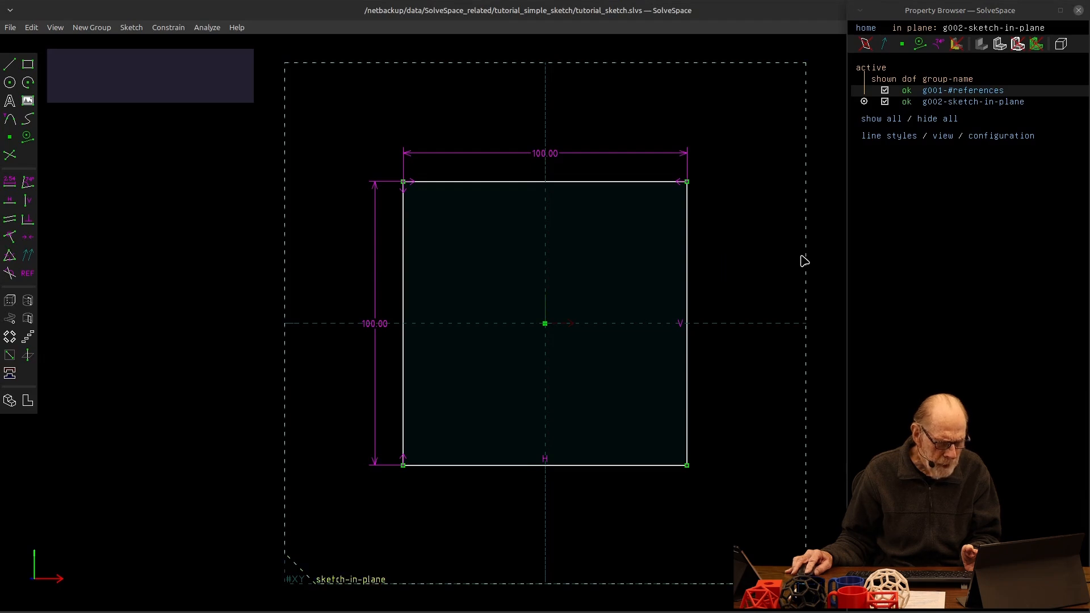
{"action": "mouse_move", "coordinate": [806, 260]}
{"action": "middle_mouse_down"}
{"action": "mouse_move", "coordinate": [791, 257]}
{"action": "mouse_move", "coordinate": [734, 312]}
{"action": "middle_mouse_up"}
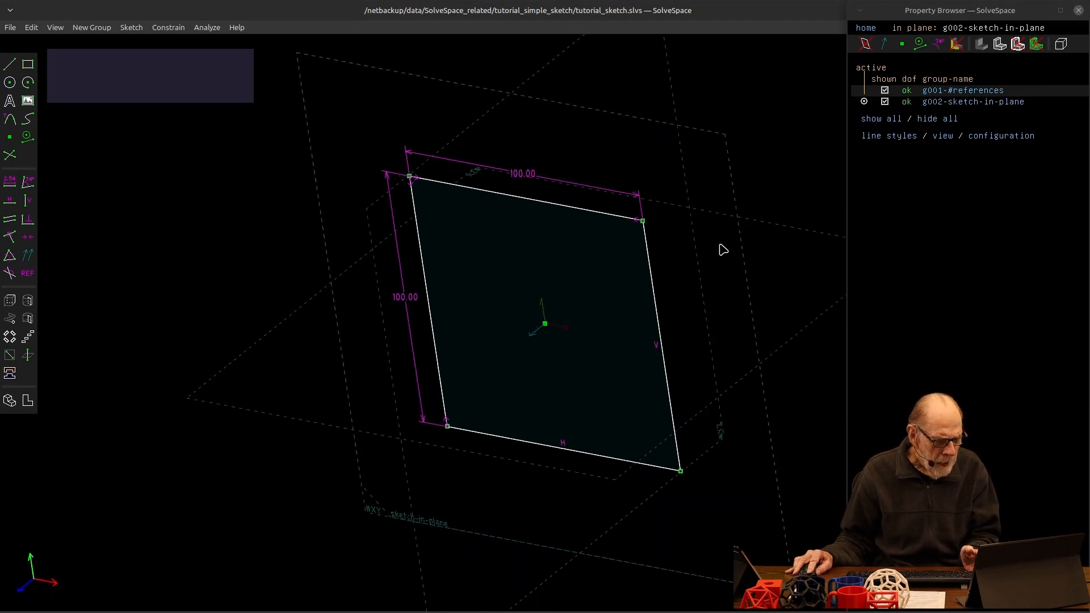
{"action": "left_click", "coordinate": [747, 252]}
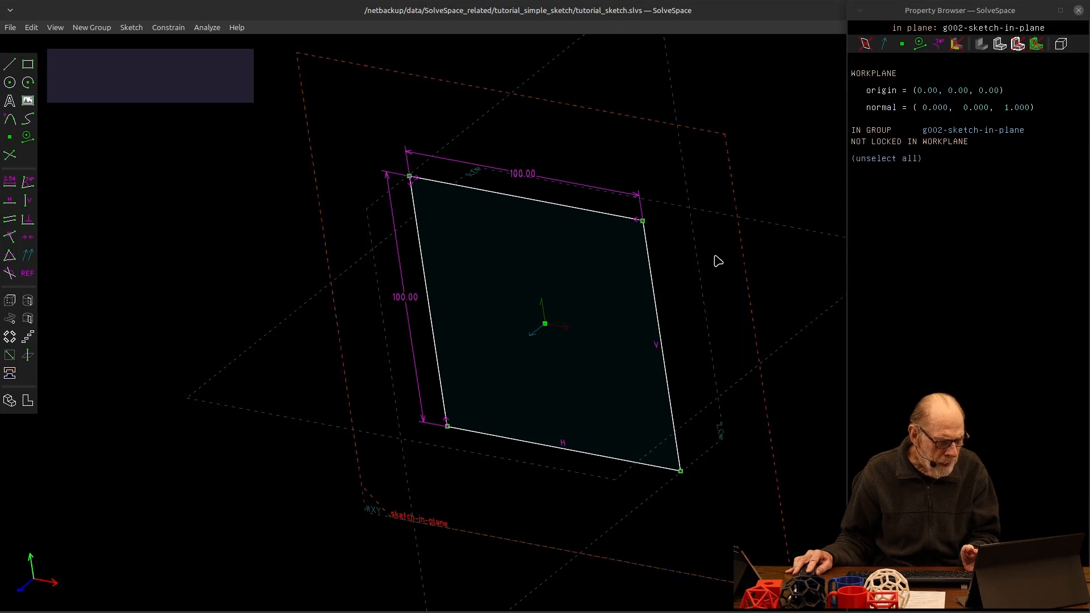
{"action": "left_click", "coordinate": [11, 300]}
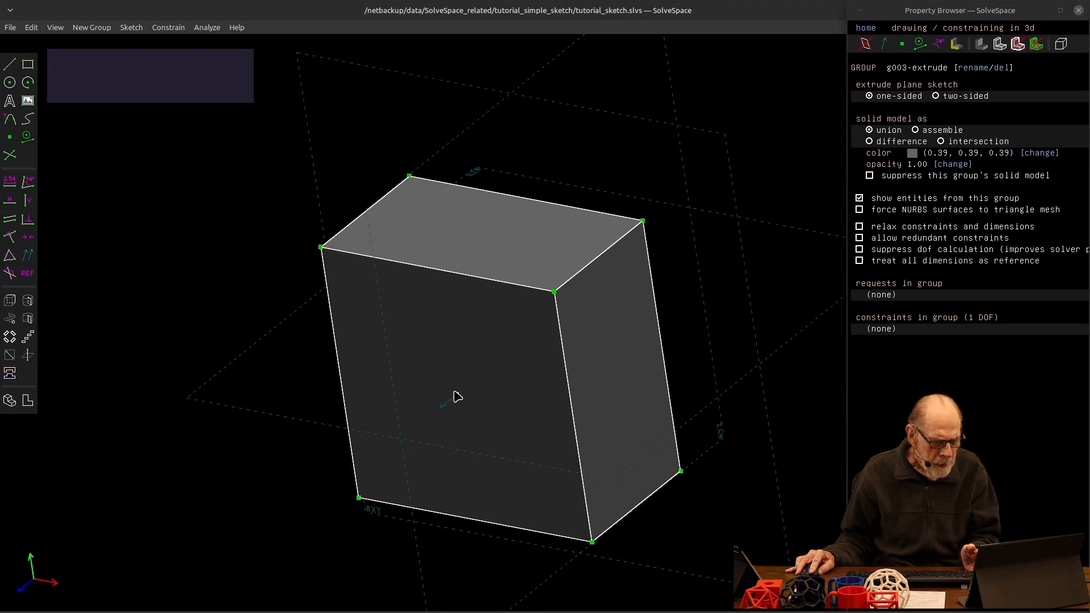
{"action": "left_click_drag", "start_coordinate": [457, 396], "coordinate": [280, 523]}
{"action": "middle_click_drag", "start_coordinate": [800, 513], "coordinate": [718, 499]}
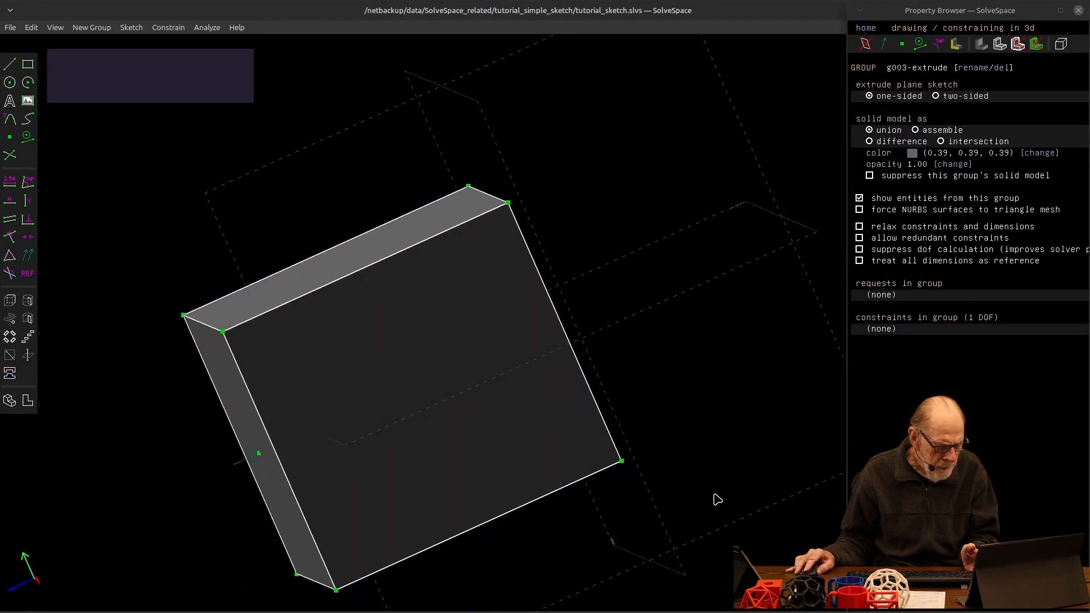
{"action": "left_click", "coordinate": [645, 480]}
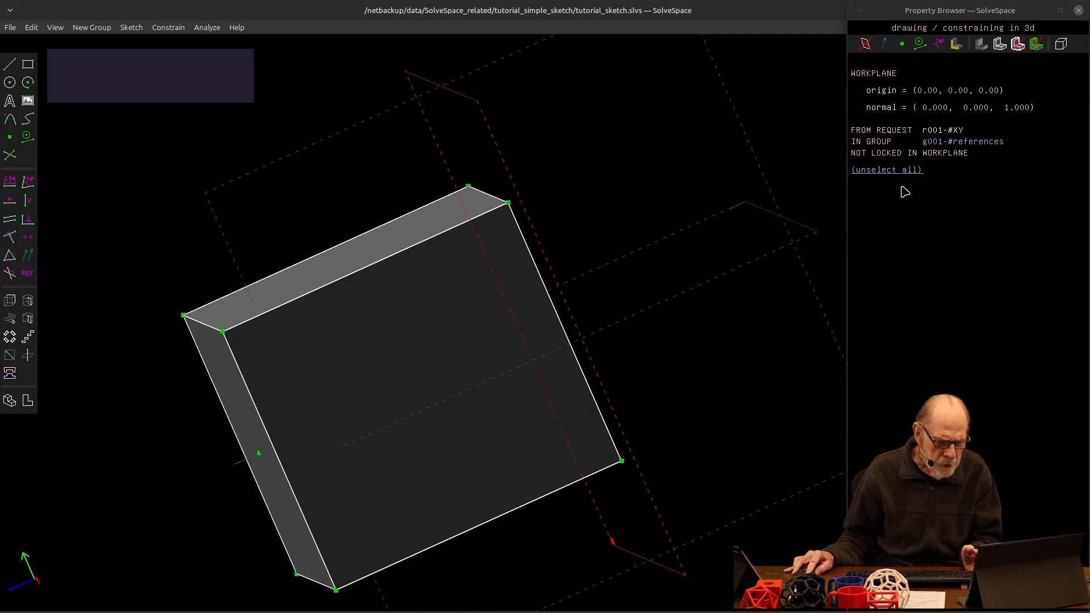
{"action": "left_click", "coordinate": [886, 171]}
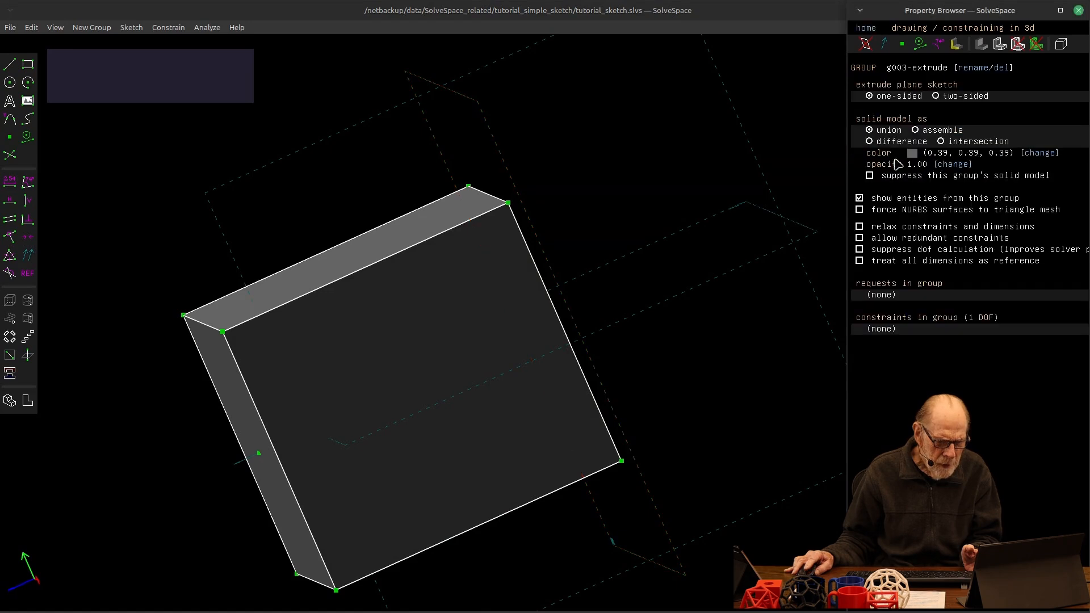
Make the extrusion two-sided and shorten its depth slightly by moving the front face's centre point inward
{"action": "left_click", "coordinate": [937, 97]}
{"action": "middle_click_drag", "start_coordinate": [698, 494], "coordinate": [782, 500]}
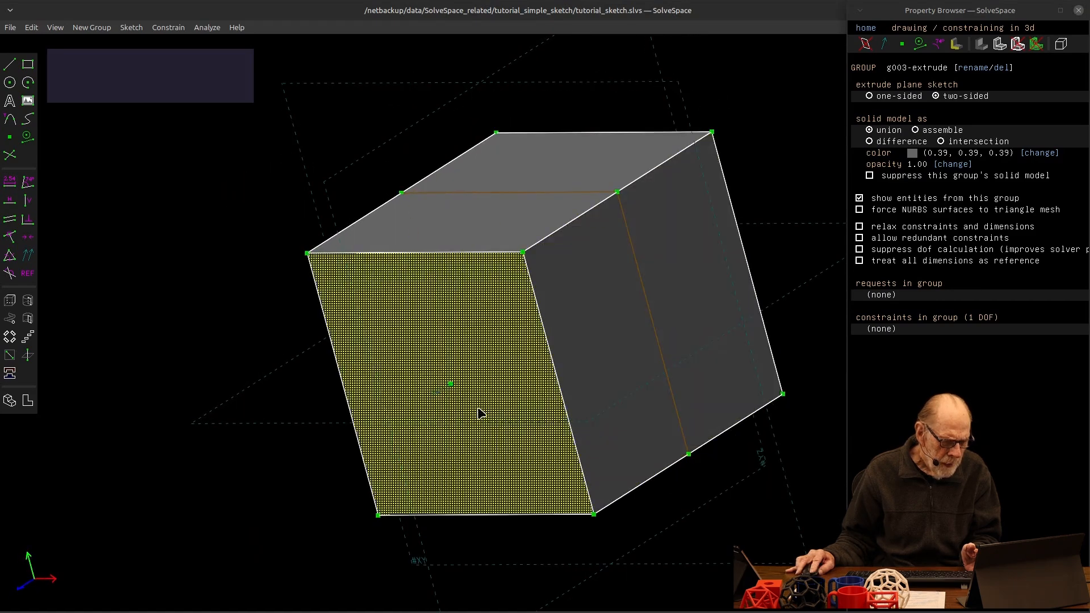
{"action": "left_click", "coordinate": [452, 386]}
{"action": "middle_click_drag", "start_coordinate": [452, 385], "coordinate": [495, 355]}
{"action": "key", "text": "Escape"}
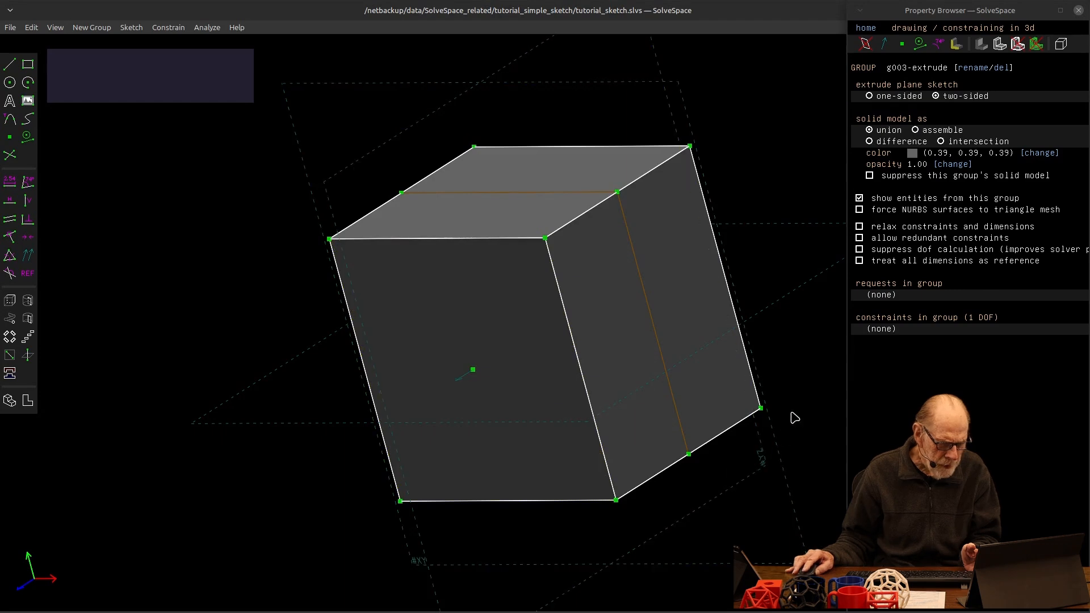
{"action": "middle_click_drag", "start_coordinate": [793, 419], "coordinate": [795, 419]}
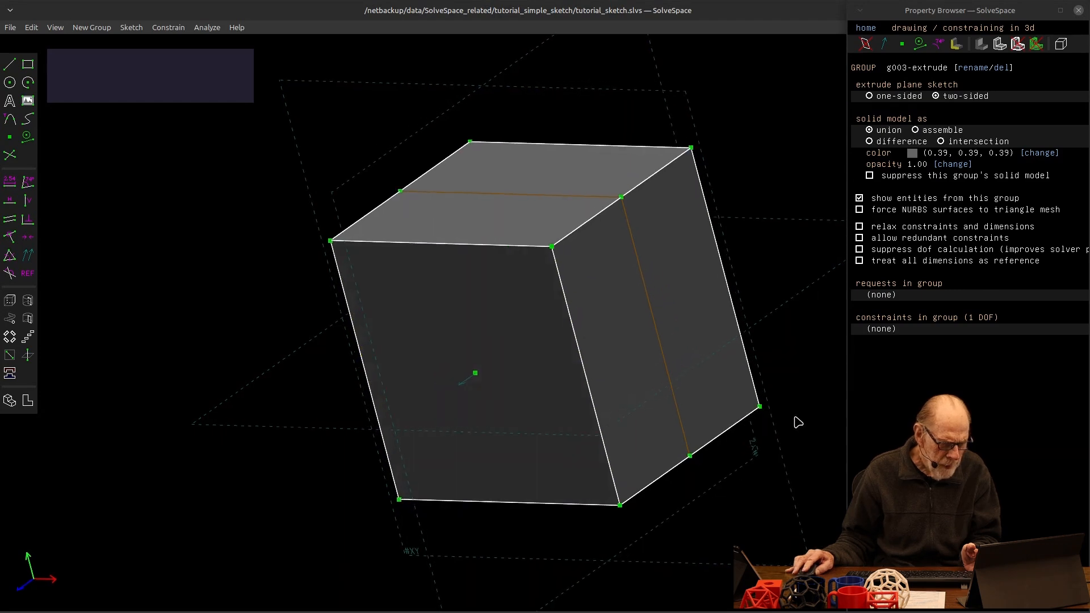
{"action": "left_click", "coordinate": [867, 29]}
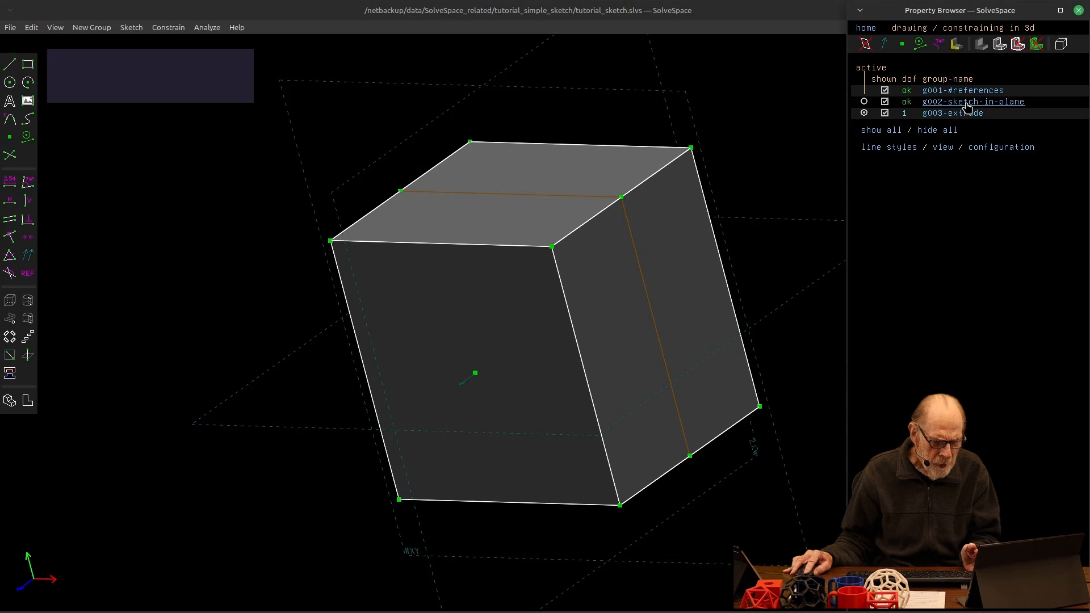
View the square sketch group, return to the extrusion group, and set the extruded block's color to pure red (1.00, 0.00, 0.00)
{"action": "left_click", "coordinate": [865, 103]}
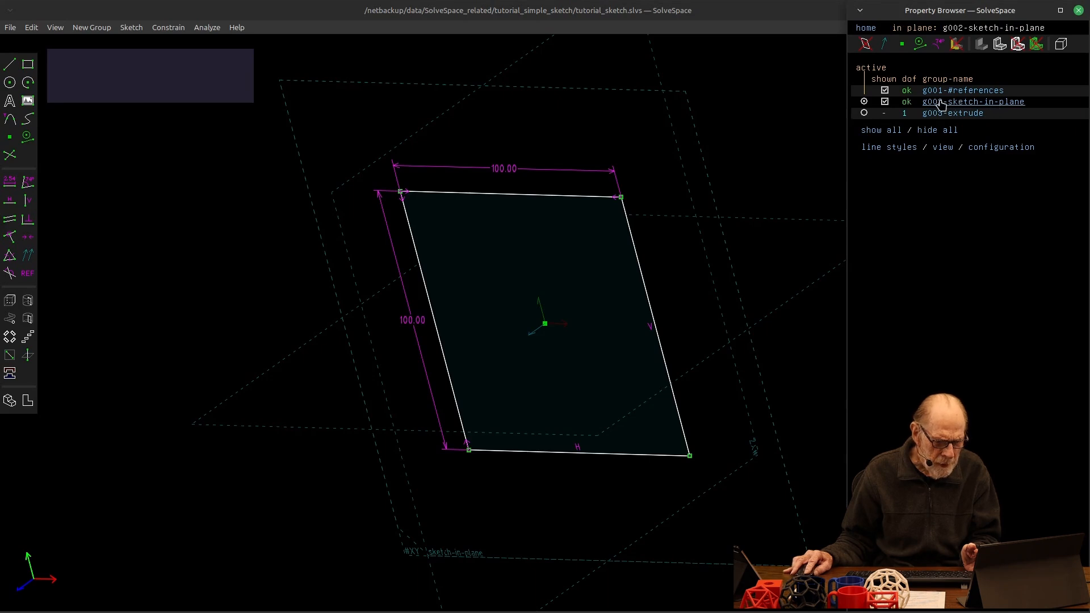
{"action": "left_click", "coordinate": [864, 114]}
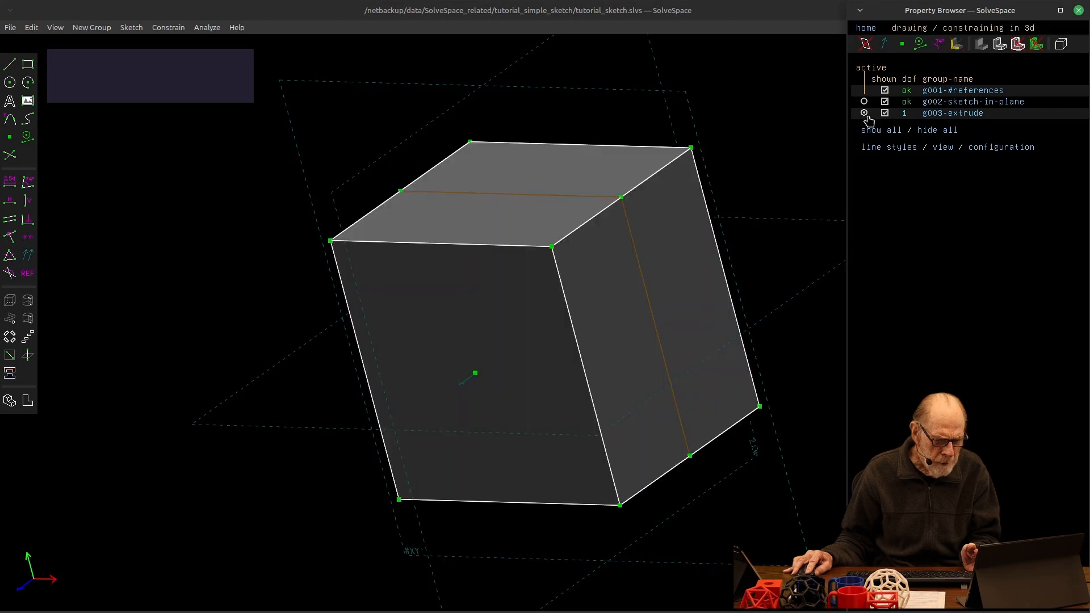
{"action": "left_click", "coordinate": [942, 114]}
{"action": "left_click", "coordinate": [1036, 150]}
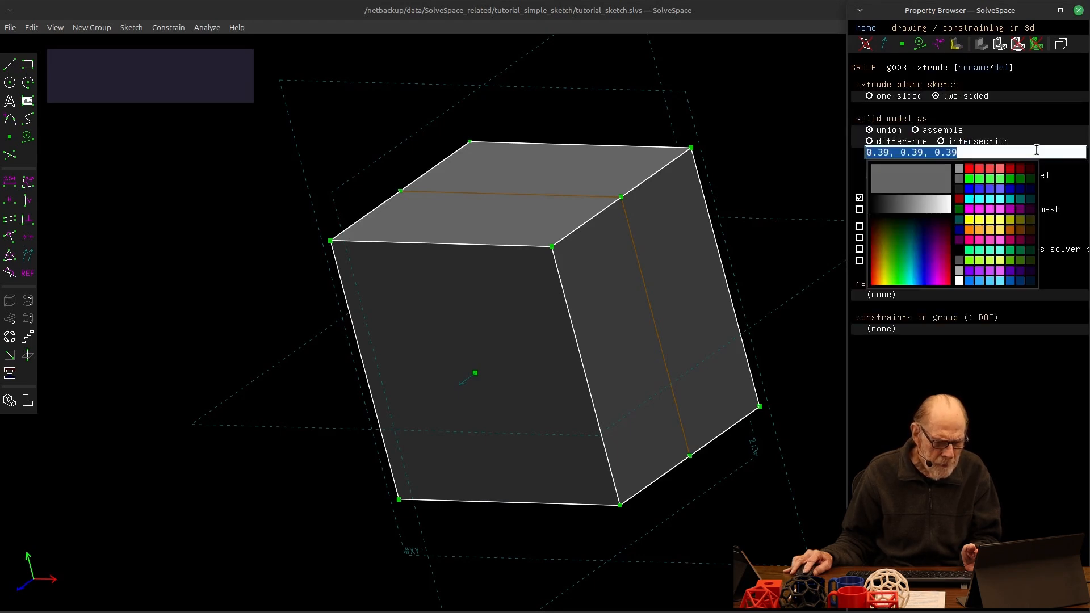
{"action": "left_click", "coordinate": [969, 170]}
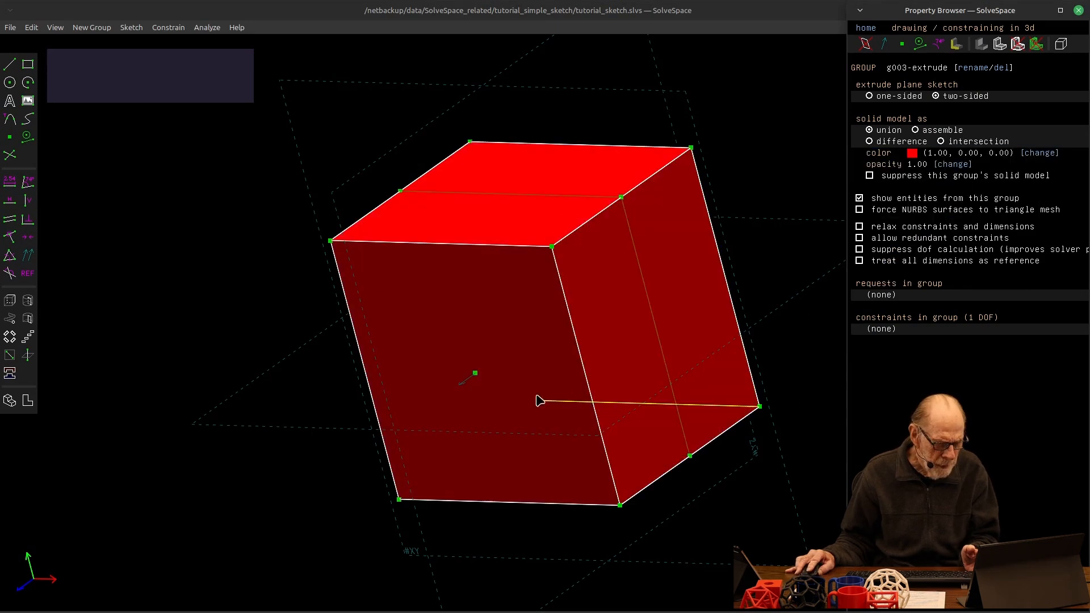
Check the group list, and constrain the block's total depth to 50 mm with a dimension on its central extrusion line
{"action": "left_click", "coordinate": [864, 28]}
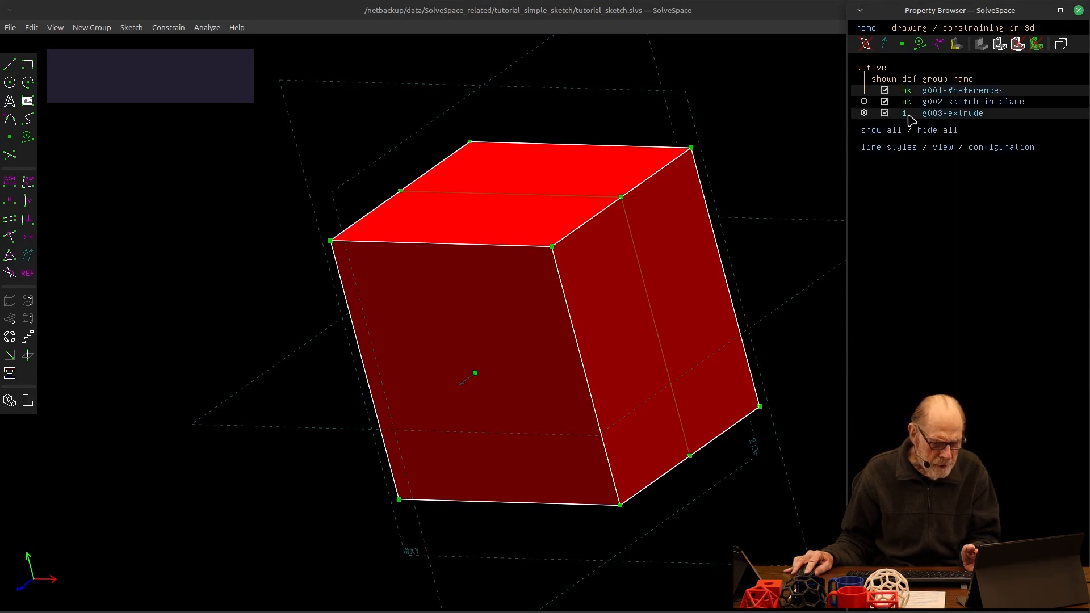
{"action": "left_click", "coordinate": [530, 339]}
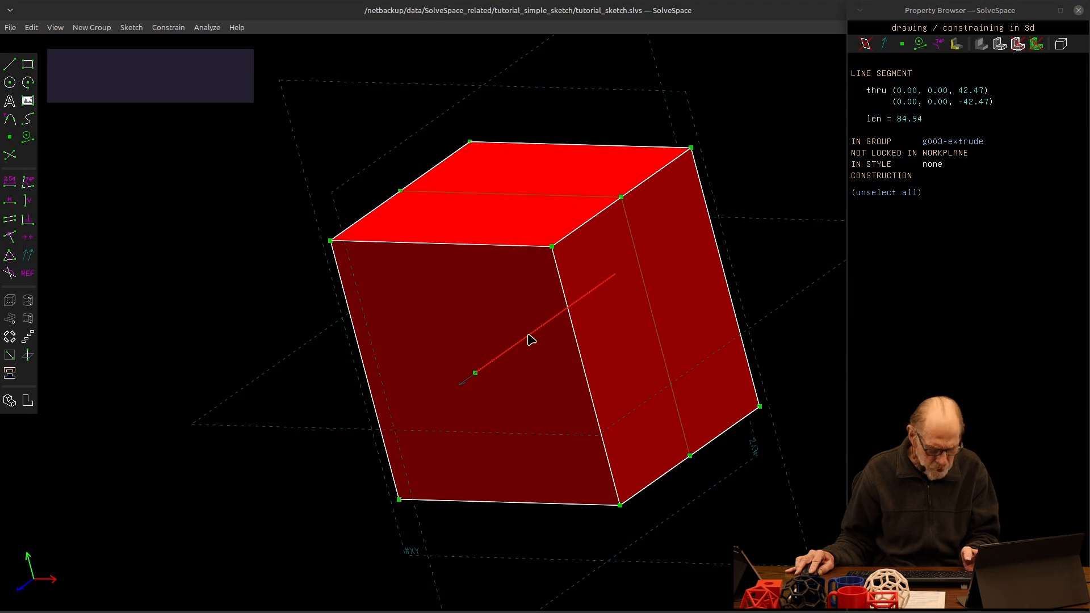
{"action": "key", "text": "d"}
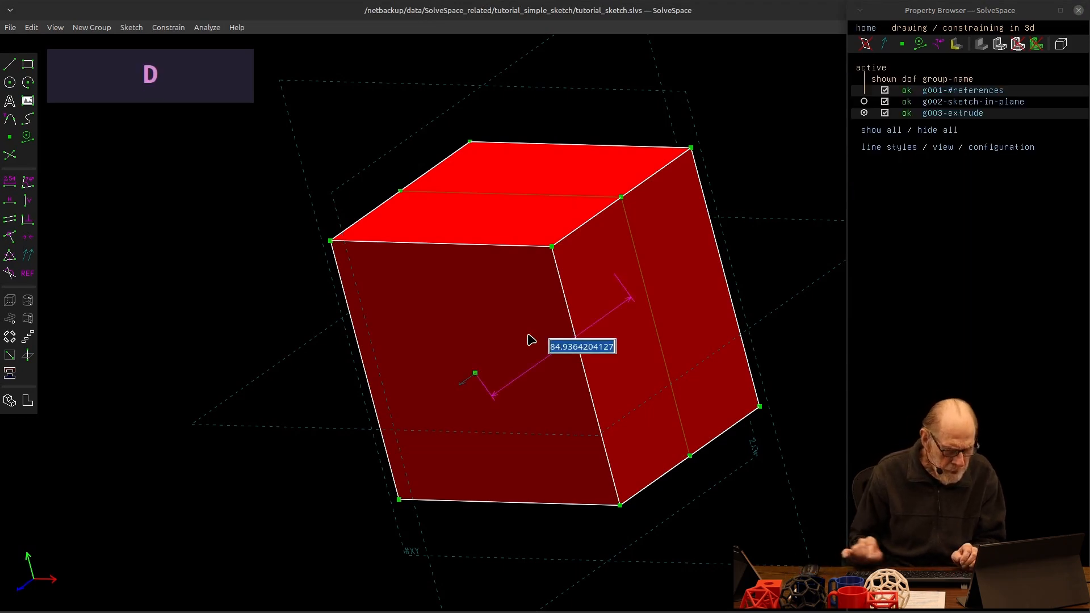
{"action": "type", "text": "50"}
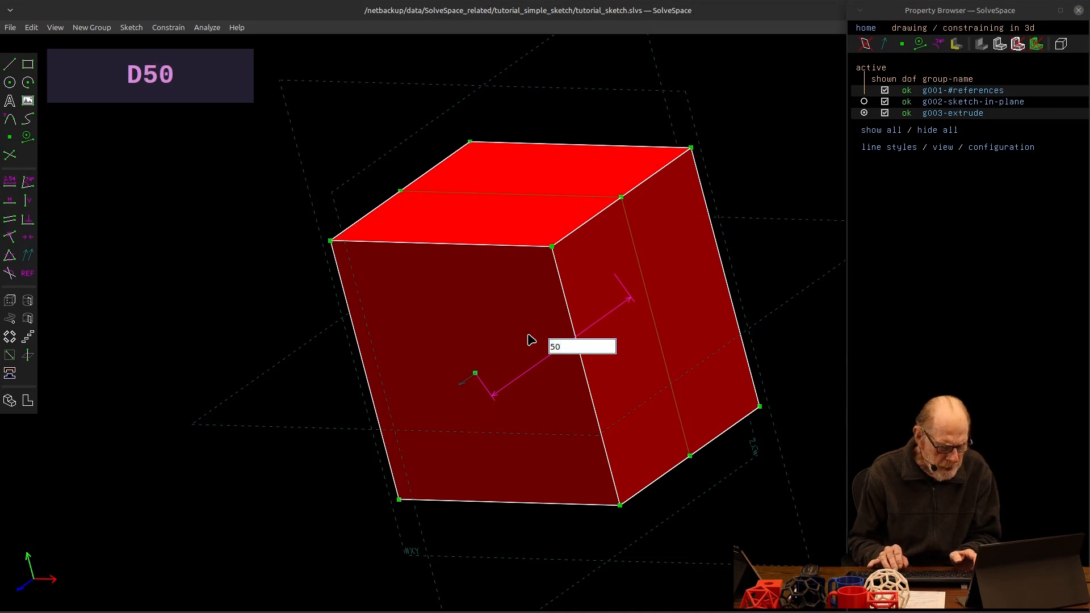
{"action": "key", "text": "Return"}
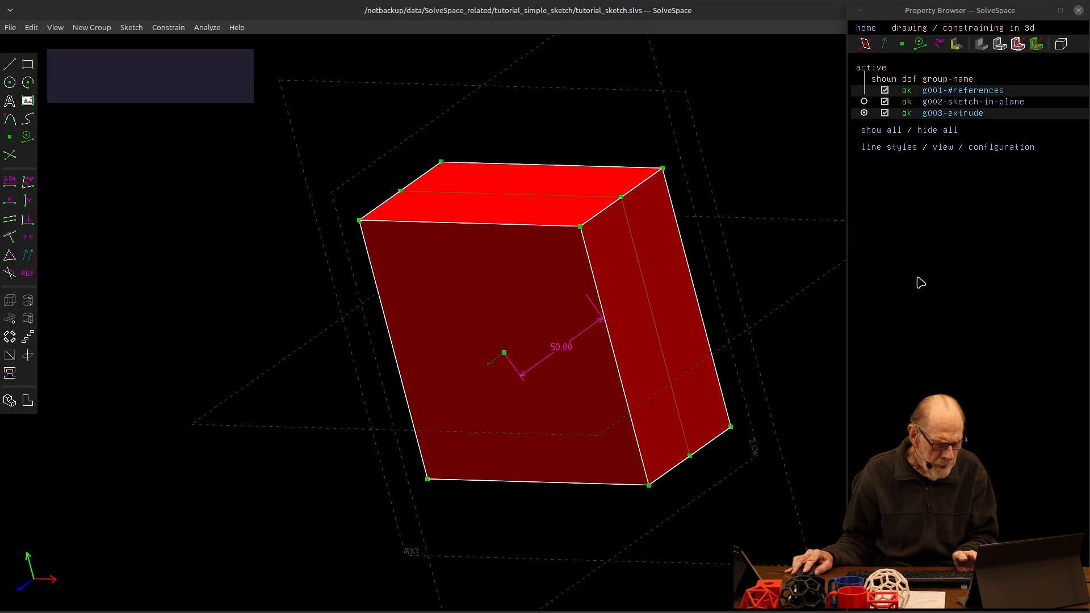
Create a new sketch on the XY workplane and draw a circle centred on the origin inside the square
{"action": "left_click", "coordinate": [794, 485]}
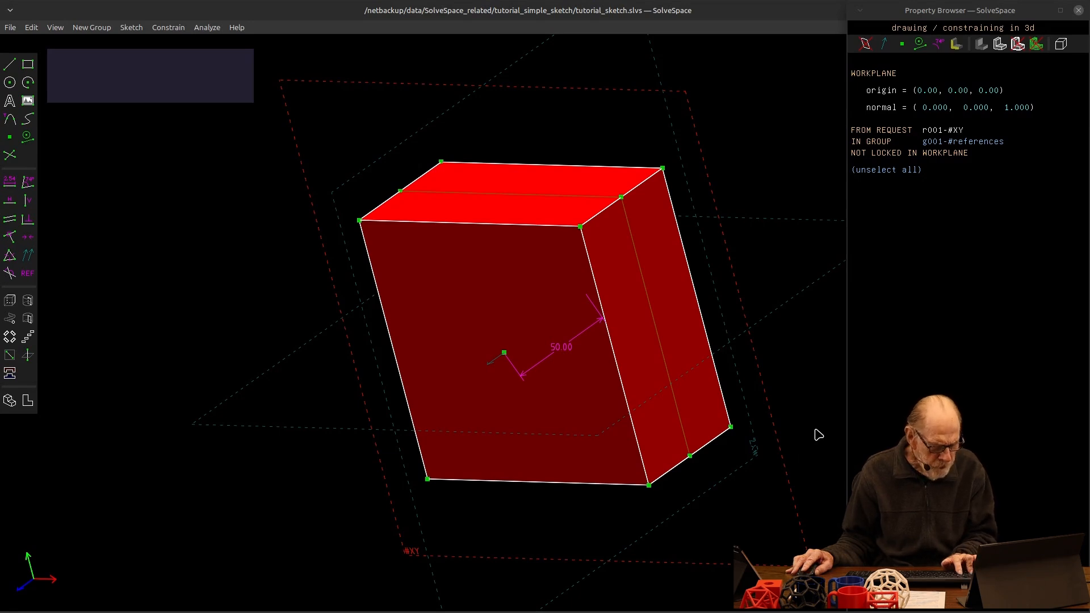
{"action": "key", "text": "shift+w"}
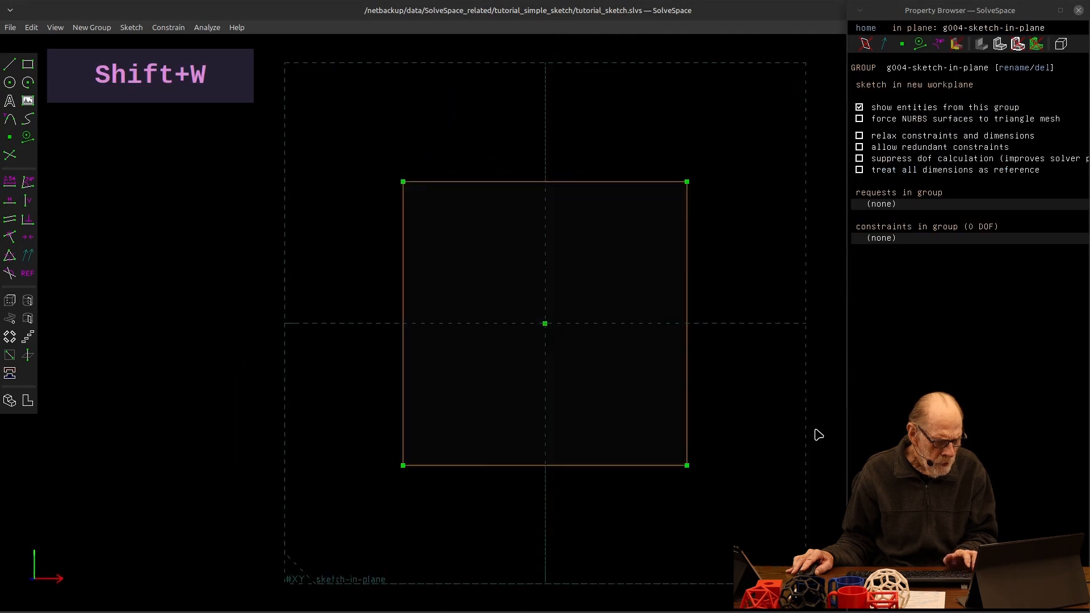
{"action": "left_click", "coordinate": [10, 83]}
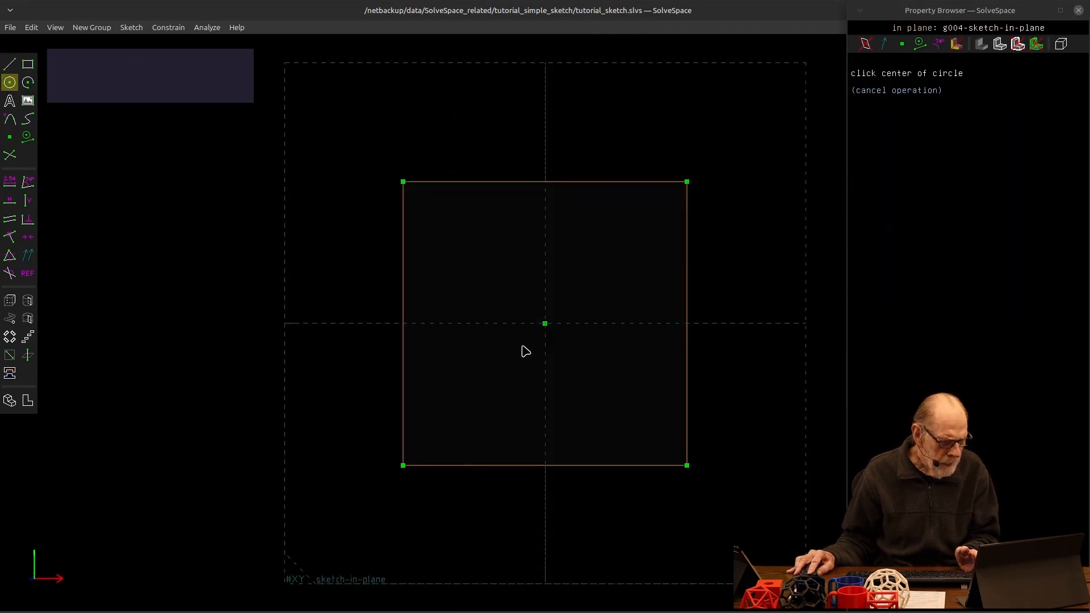
{"action": "left_click", "coordinate": [545, 325]}
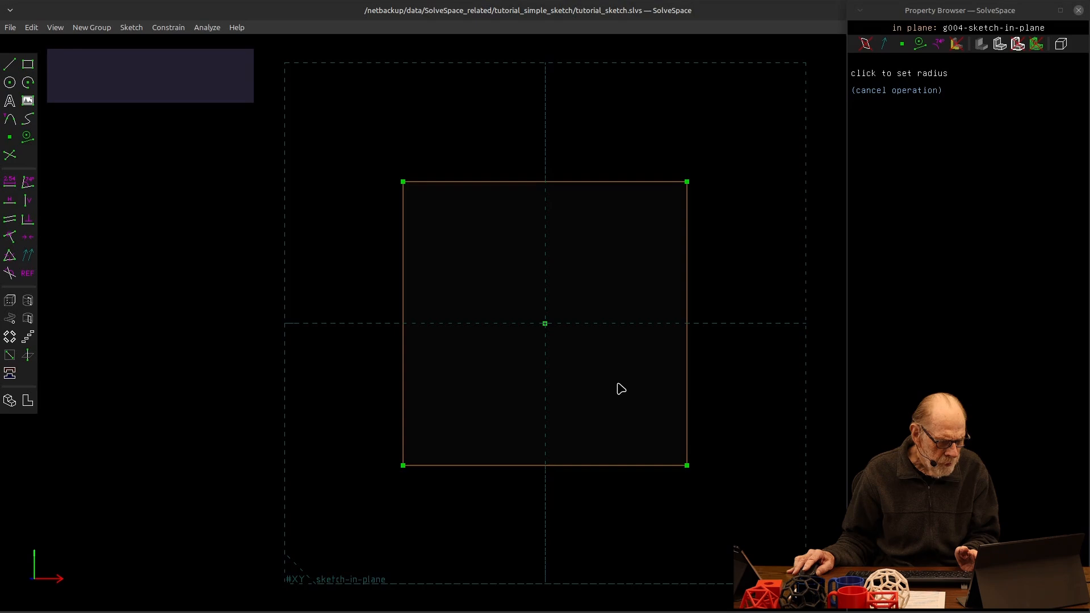
{"action": "left_click", "coordinate": [629, 310]}
Show the solid's outlines and hidden lines, and check the circle sketch's degrees of freedom in the group list
{"action": "left_click", "coordinate": [1018, 44]}
{"action": "left_click", "coordinate": [1062, 44]}
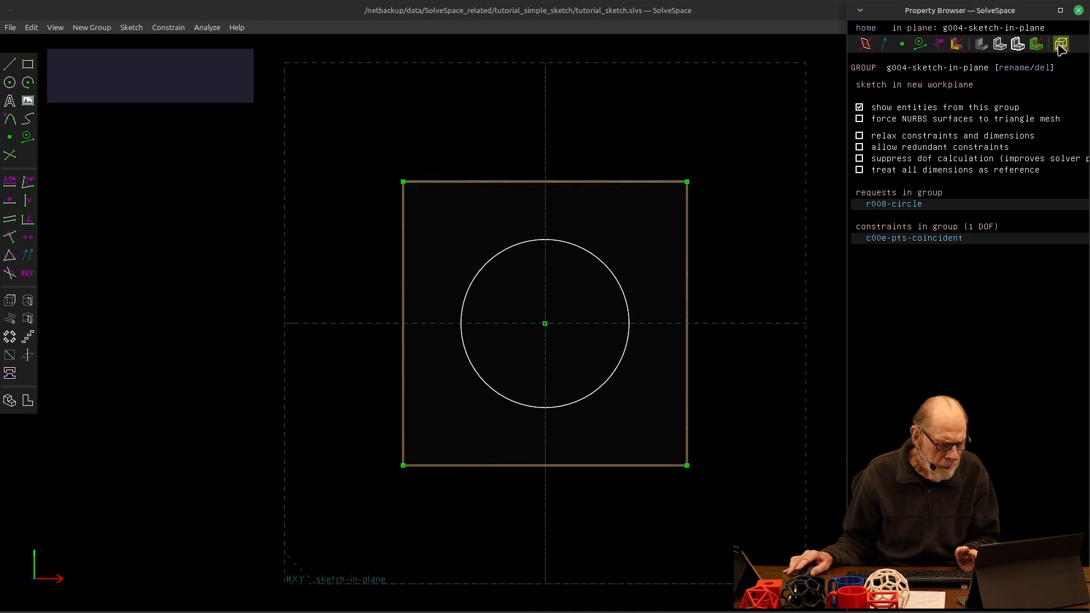
{"action": "middle_click_drag", "start_coordinate": [777, 392], "coordinate": [721, 442]}
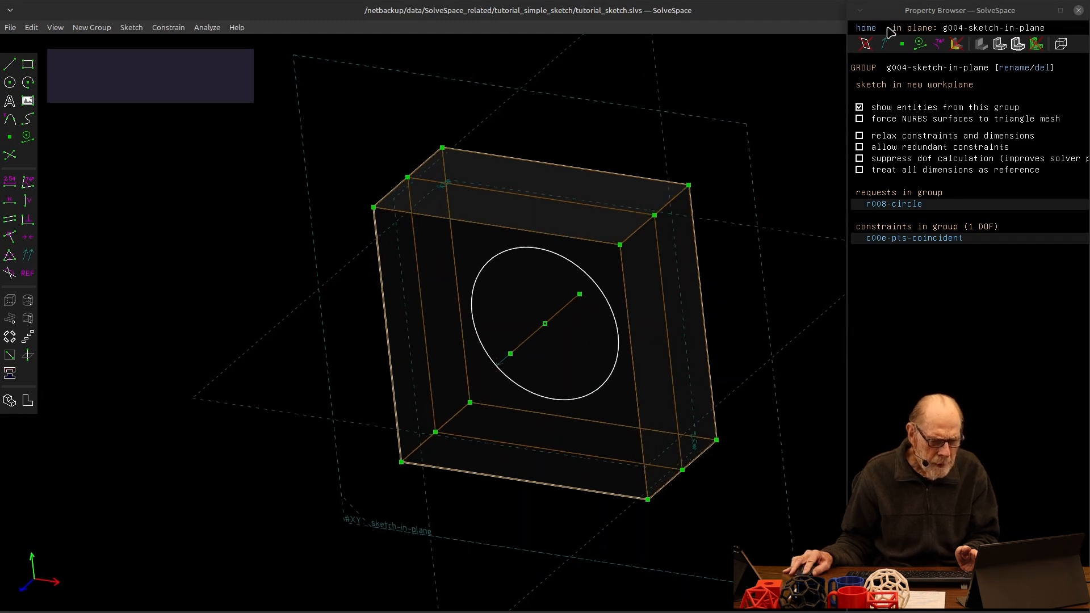
{"action": "left_click", "coordinate": [866, 28]}
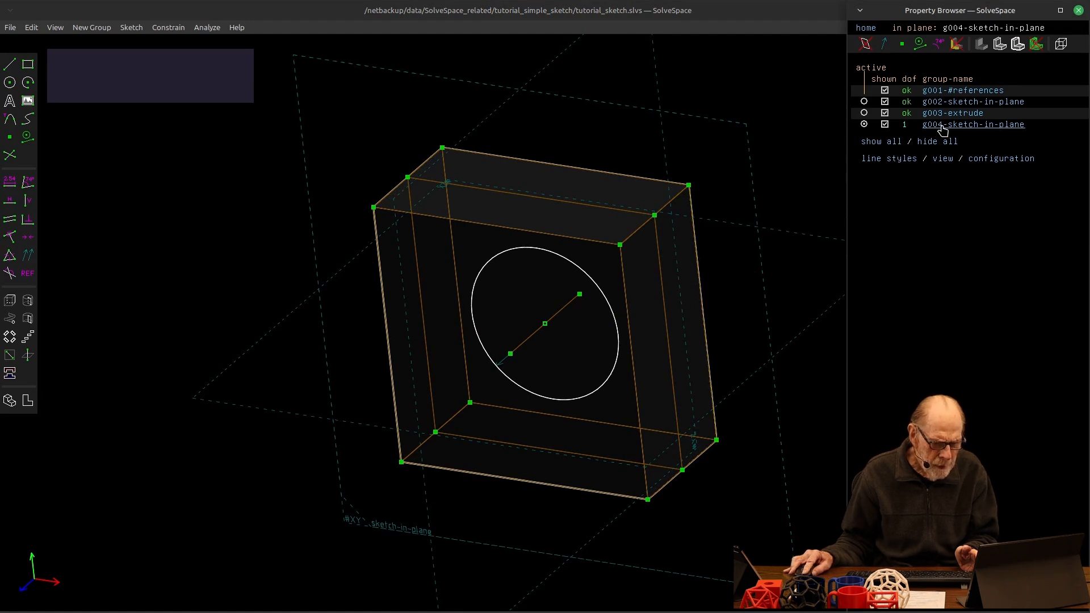
Extrude the circle into a cylinder and set its color to blue (0.00, 0.00, 1.00)
{"action": "left_click", "coordinate": [11, 303]}
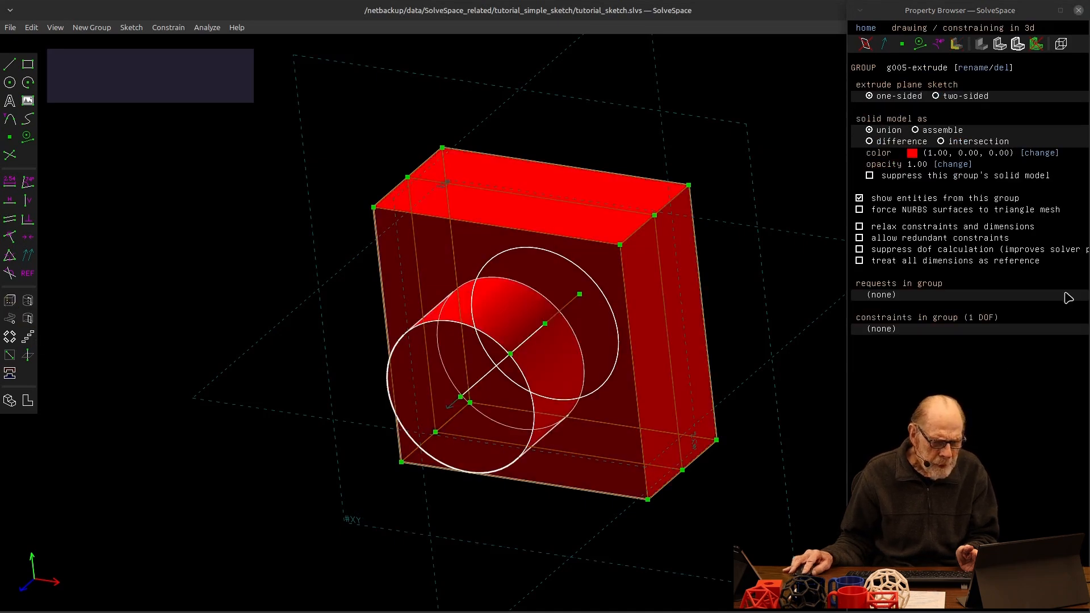
{"action": "left_click", "coordinate": [1040, 152]}
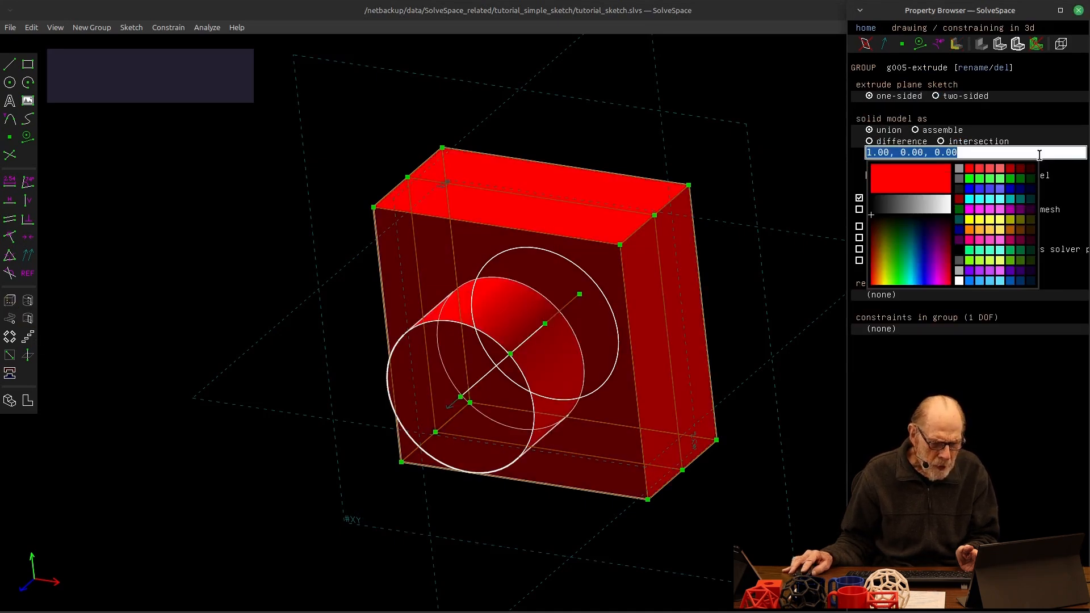
{"action": "left_click", "coordinate": [972, 189]}
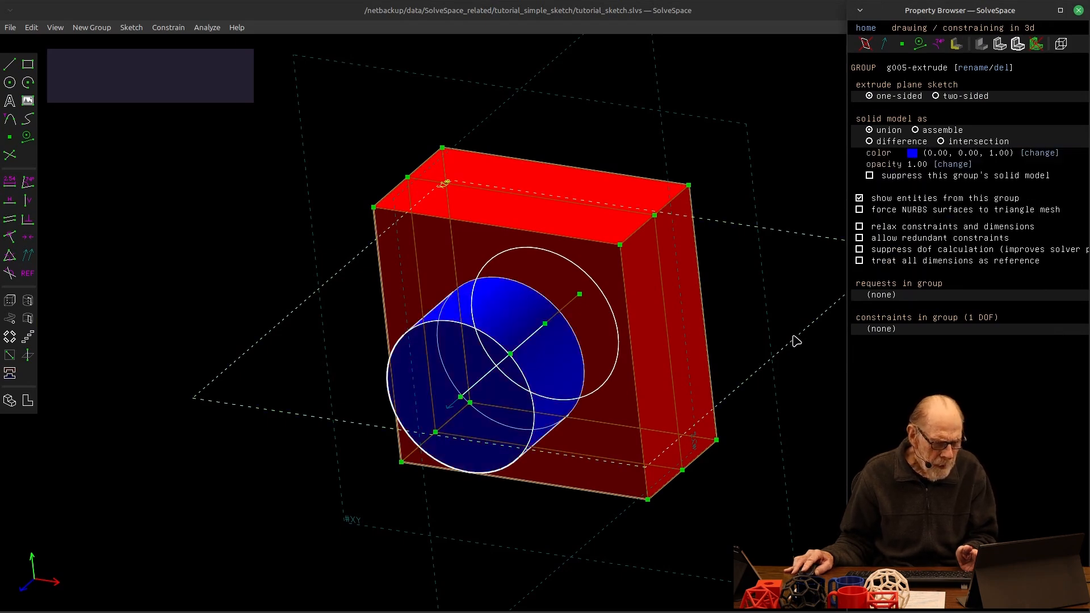
Make the cylinder's extrusion two-sided and lengthen it so it protrudes from both the front and back of the block
{"action": "left_click", "coordinate": [936, 96]}
{"action": "left_click_drag", "start_coordinate": [503, 363], "coordinate": [343, 496]}
{"action": "mouse_move", "coordinate": [676, 569]}
{"action": "middle_mouse_down"}
{"action": "mouse_move", "coordinate": [608, 563]}
{"action": "mouse_move", "coordinate": [672, 574]}
{"action": "mouse_move", "coordinate": [684, 557]}
{"action": "mouse_move", "coordinate": [672, 552]}
{"action": "middle_mouse_up"}
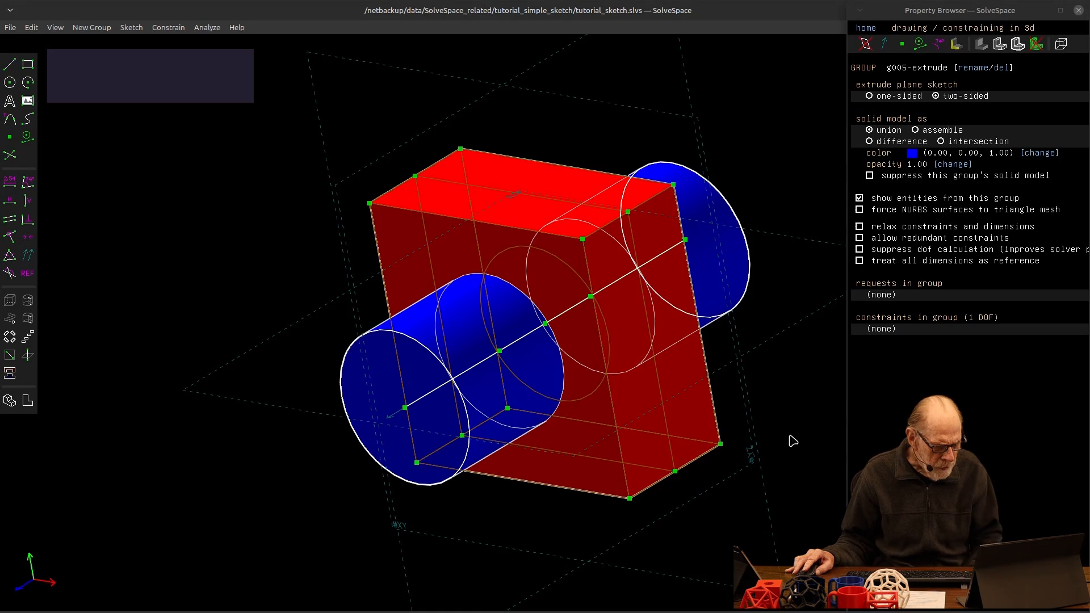
{"action": "middle_click_drag", "start_coordinate": [795, 440], "coordinate": [796, 455]}
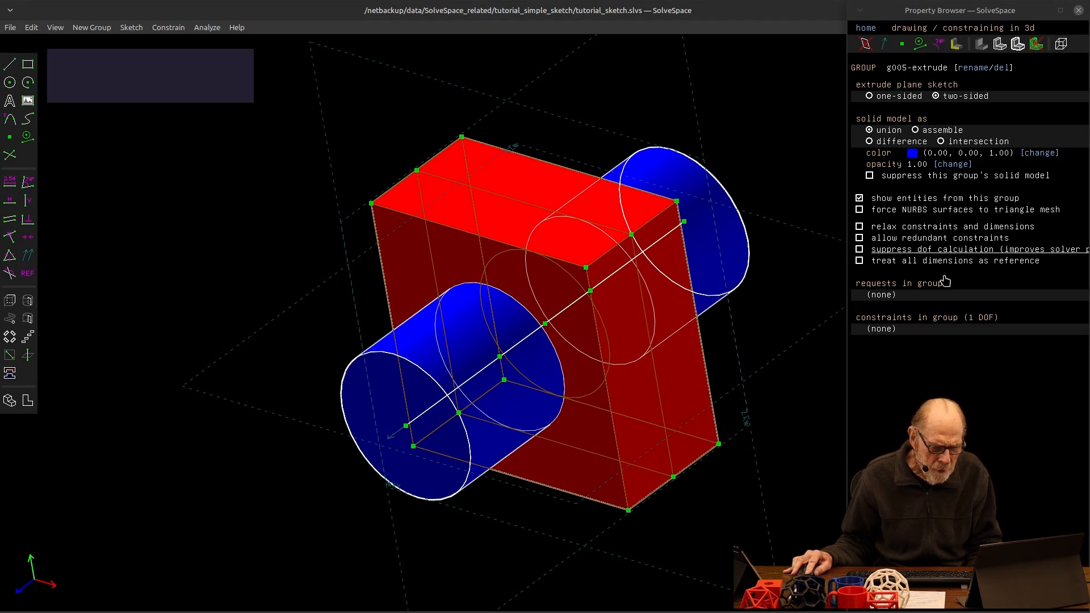
Hide the entities of all groups and turn off the edge lines so only the shaded solids are shown
{"action": "left_click", "coordinate": [866, 29]}
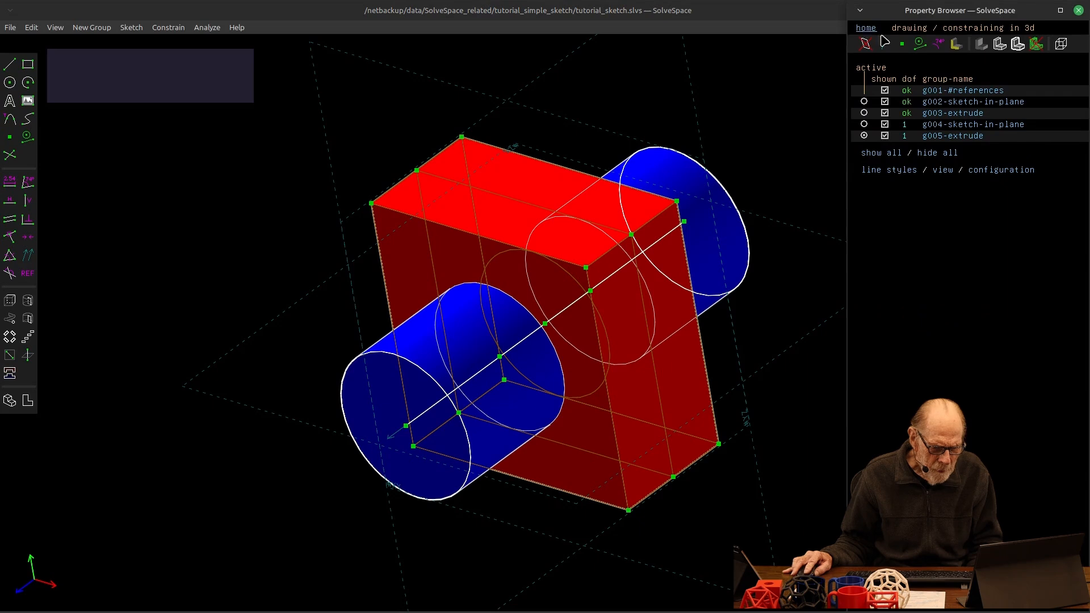
{"action": "left_click", "coordinate": [944, 154]}
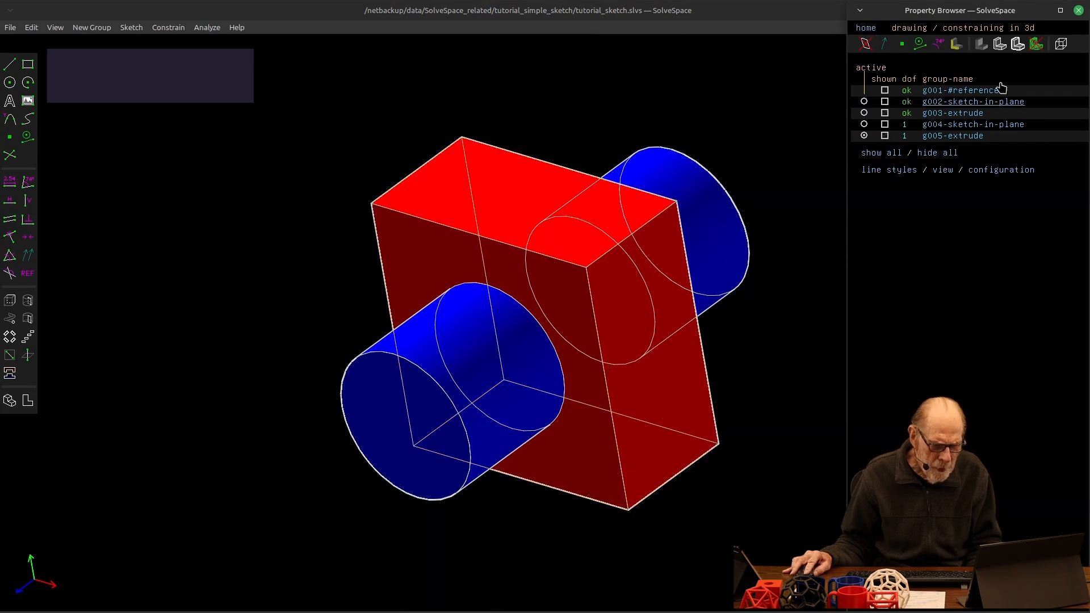
{"action": "left_click", "coordinate": [1000, 43]}
Try the difference and intersection Boolean operations on the cylinder's extrusion and set it back to union, comparing the resulting solids
{"action": "left_click", "coordinate": [944, 136]}
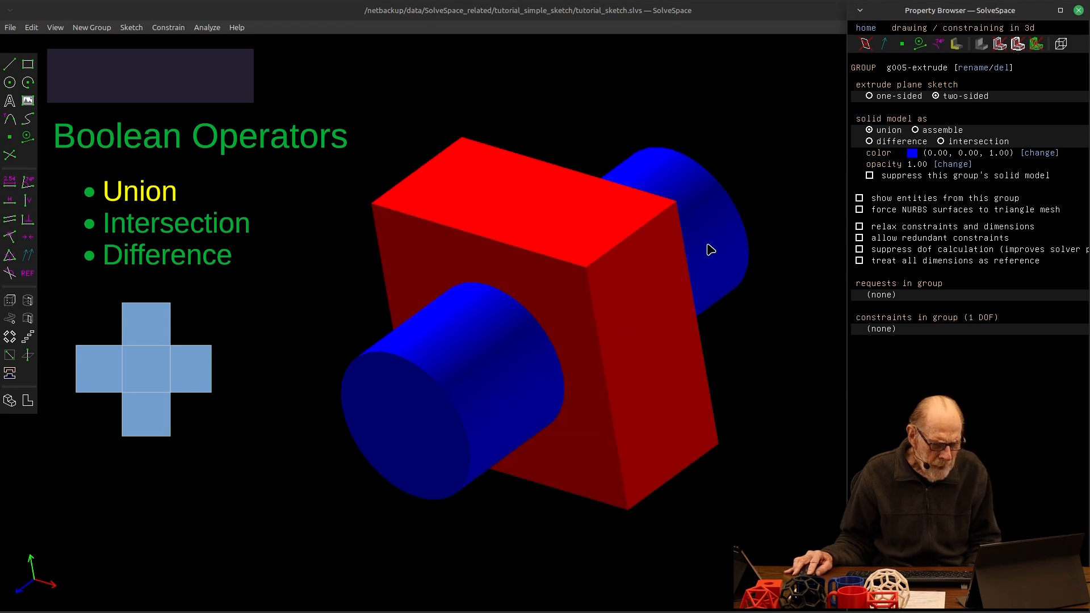
{"action": "left_click", "coordinate": [870, 141]}
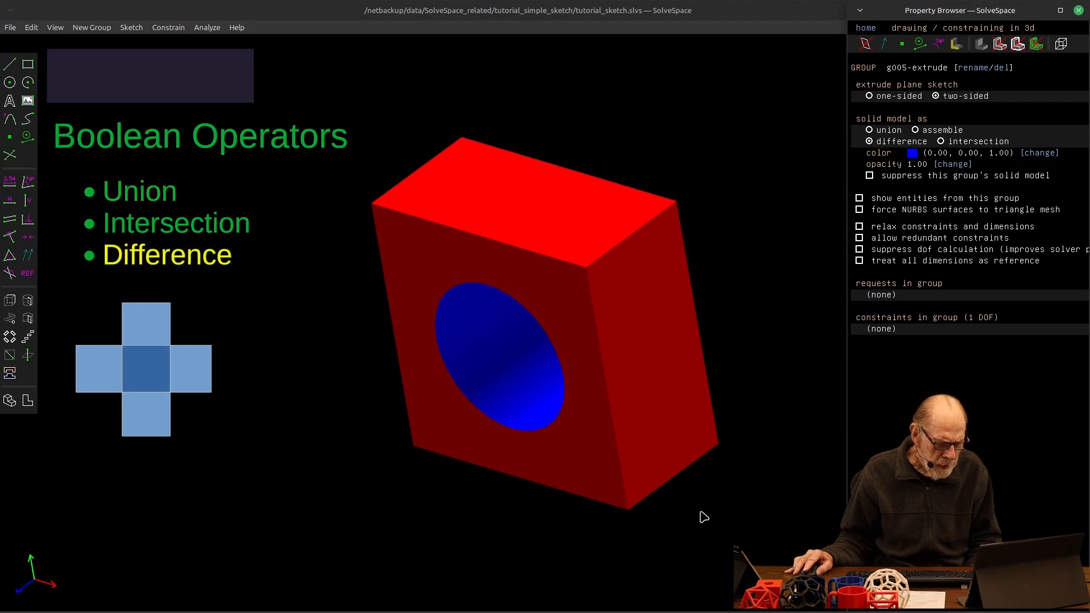
{"action": "mouse_move", "coordinate": [713, 510]}
{"action": "middle_mouse_down"}
{"action": "mouse_move", "coordinate": [733, 488]}
{"action": "mouse_move", "coordinate": [705, 516]}
{"action": "mouse_move", "coordinate": [735, 486]}
{"action": "mouse_move", "coordinate": [720, 505]}
{"action": "middle_mouse_up"}
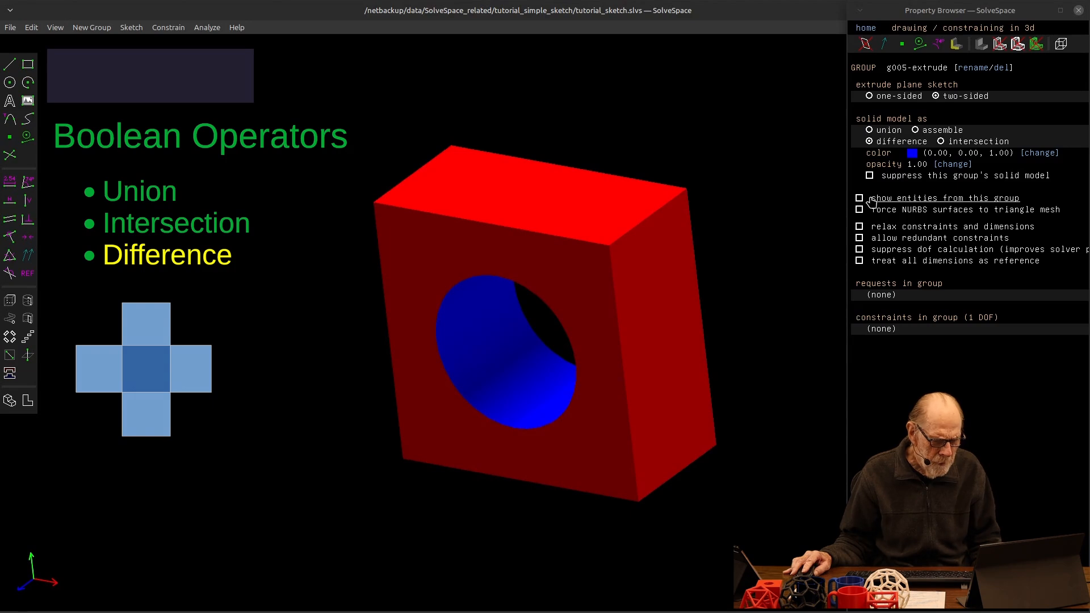
{"action": "left_click", "coordinate": [941, 141]}
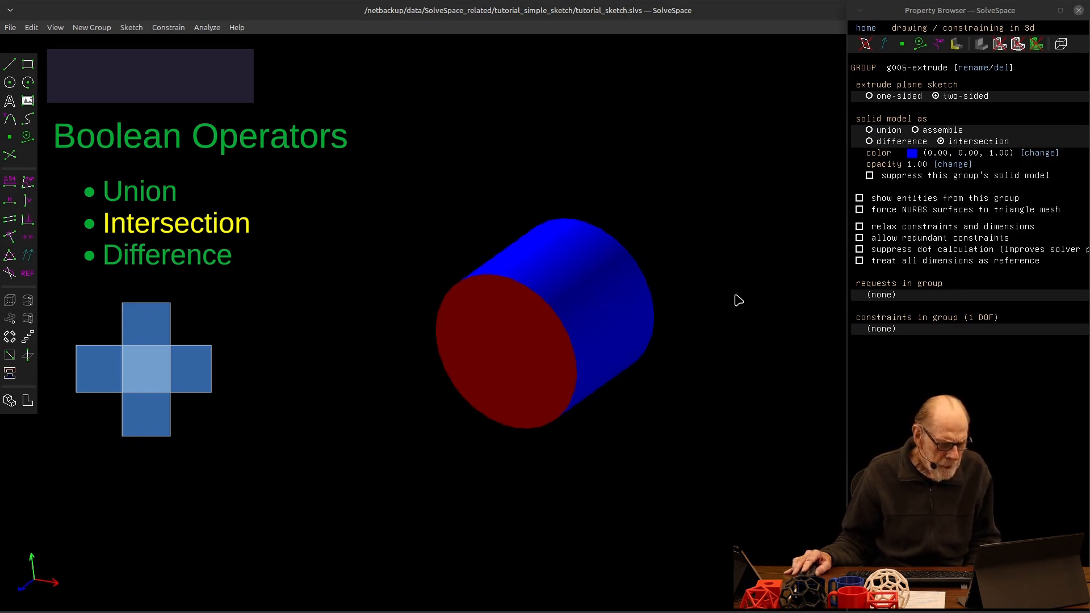
{"action": "left_click", "coordinate": [869, 130]}
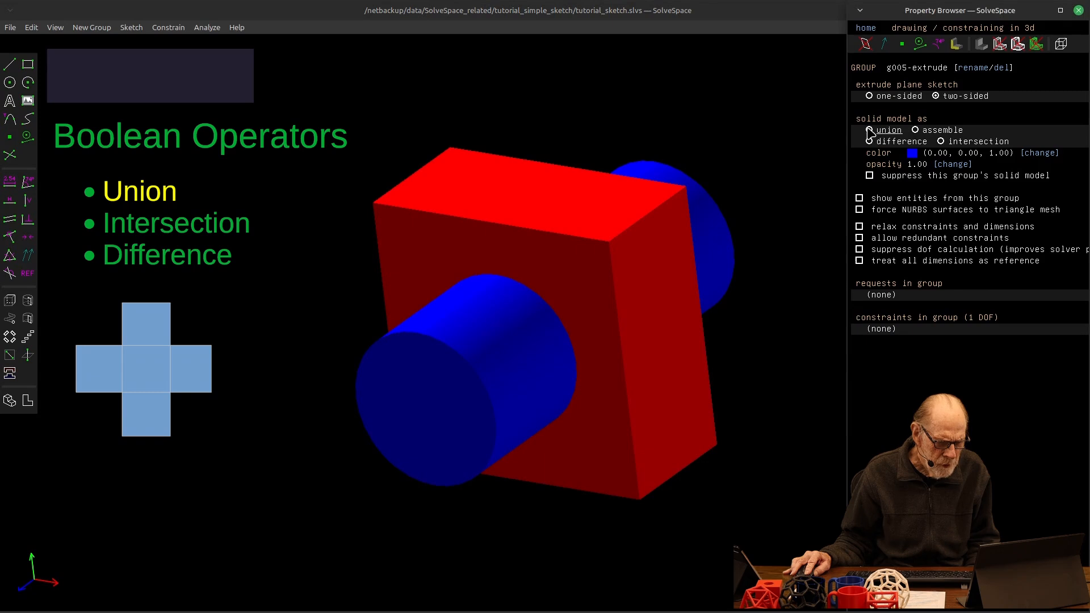
{"action": "left_click", "coordinate": [870, 142]}
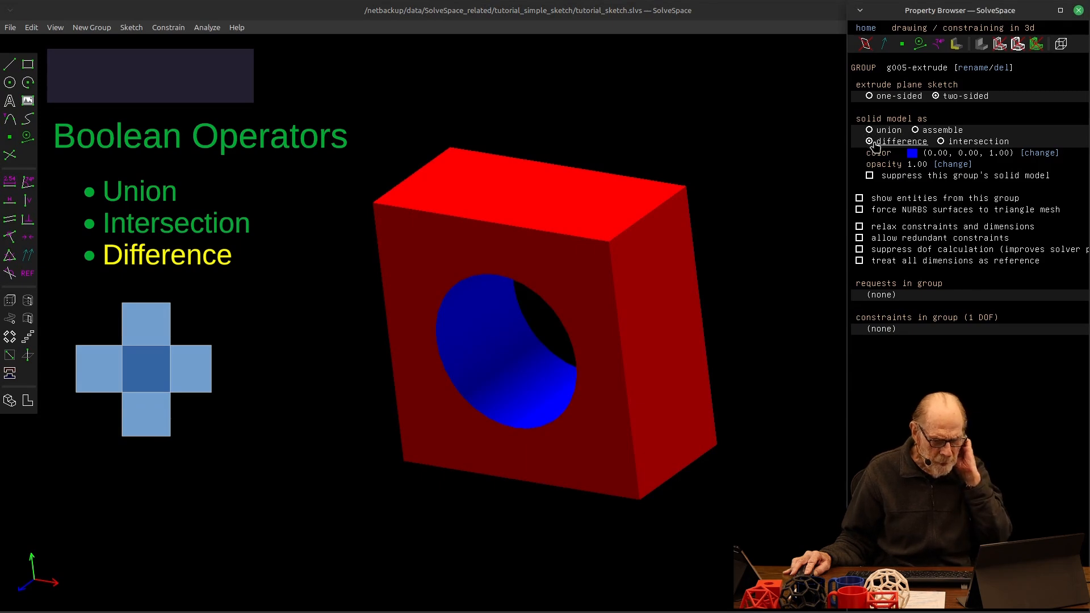
{"action": "left_click", "coordinate": [941, 142]}
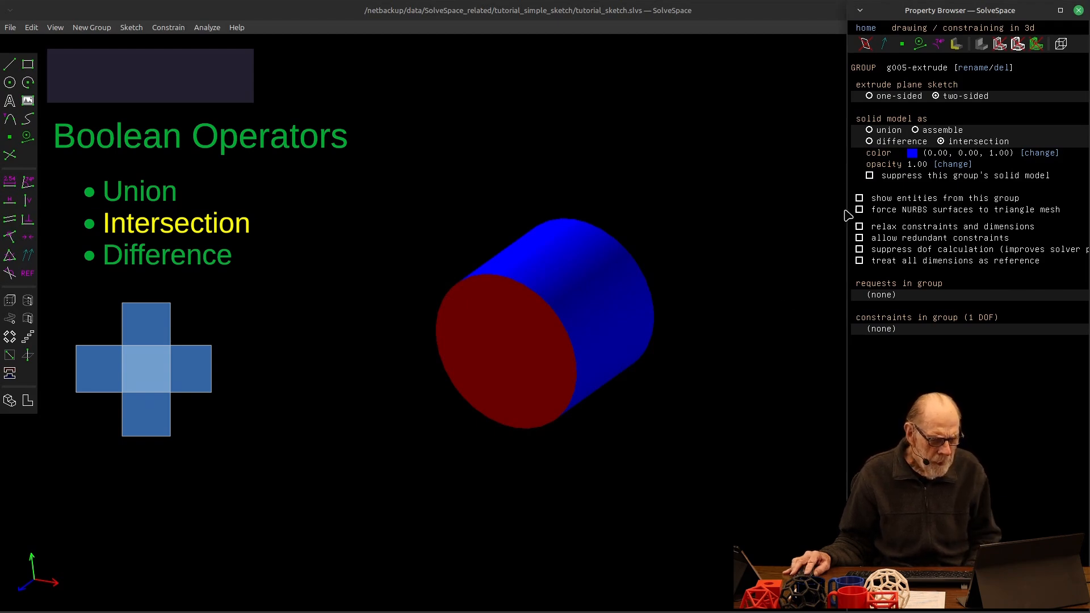
{"action": "left_click", "coordinate": [869, 130]}
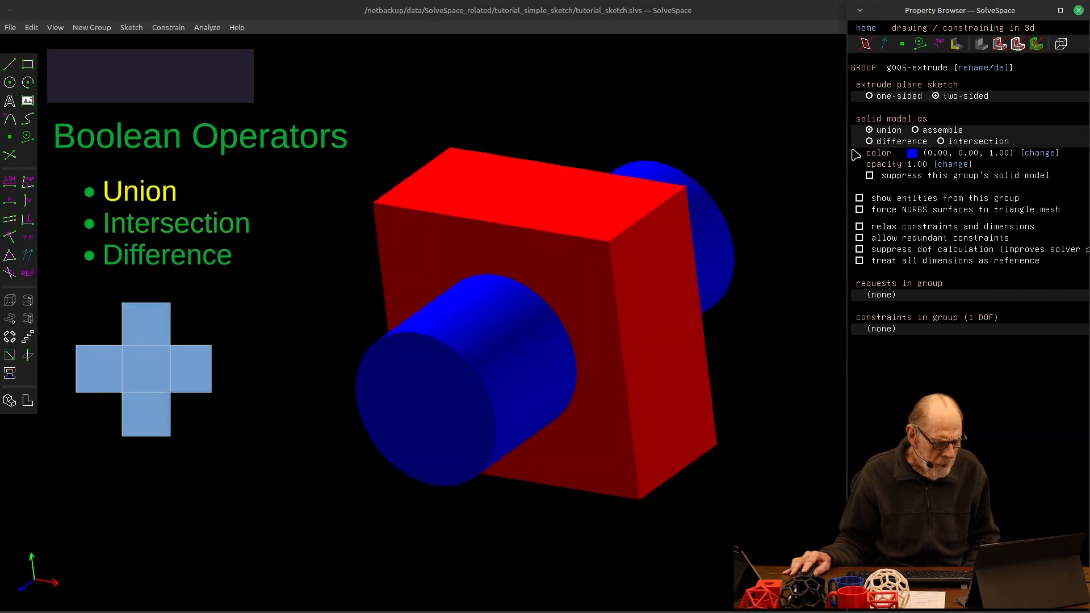
Export the combined solid as a Wavefront OBJ triangle mesh, overwriting tutorial_sketch.obj in the tutorial_simple_sketch folder
{"action": "left_click", "coordinate": [10, 27]}
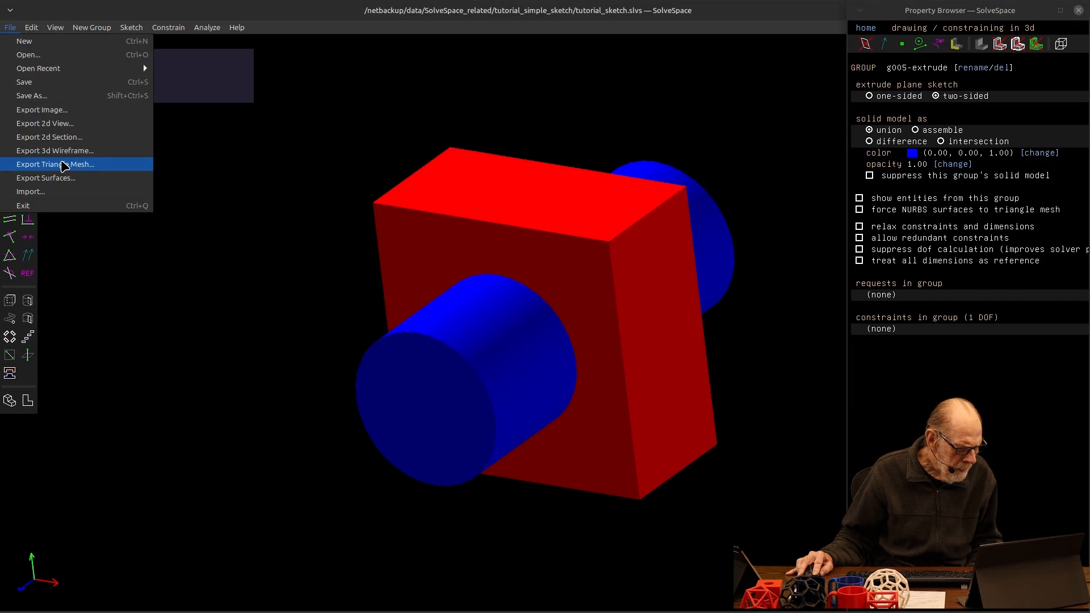
{"action": "left_click", "coordinate": [64, 165]}
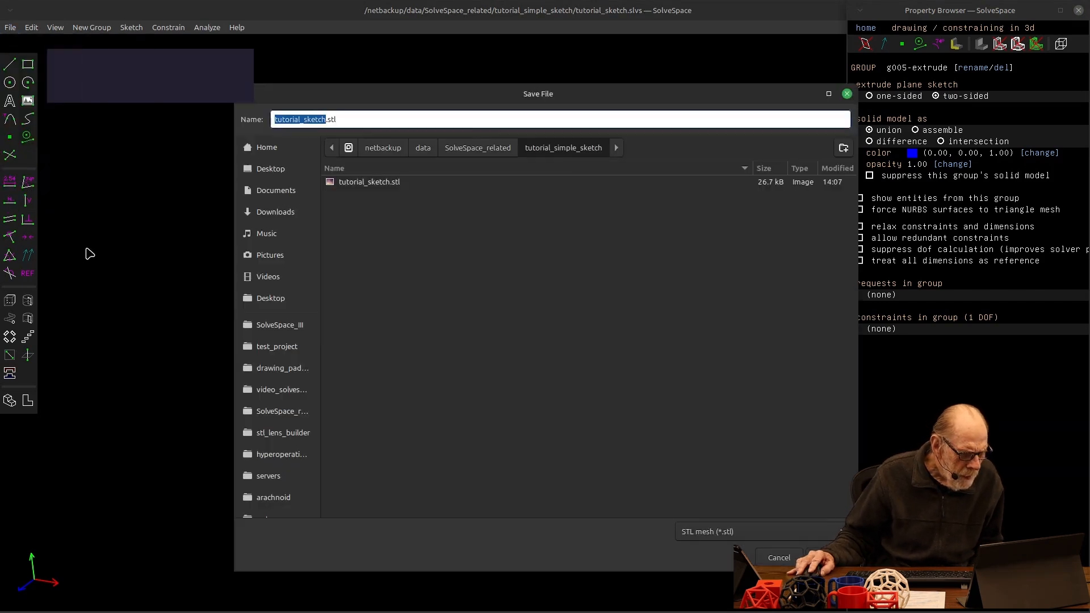
{"action": "left_click", "coordinate": [696, 536]}
{"action": "left_click", "coordinate": [706, 550]}
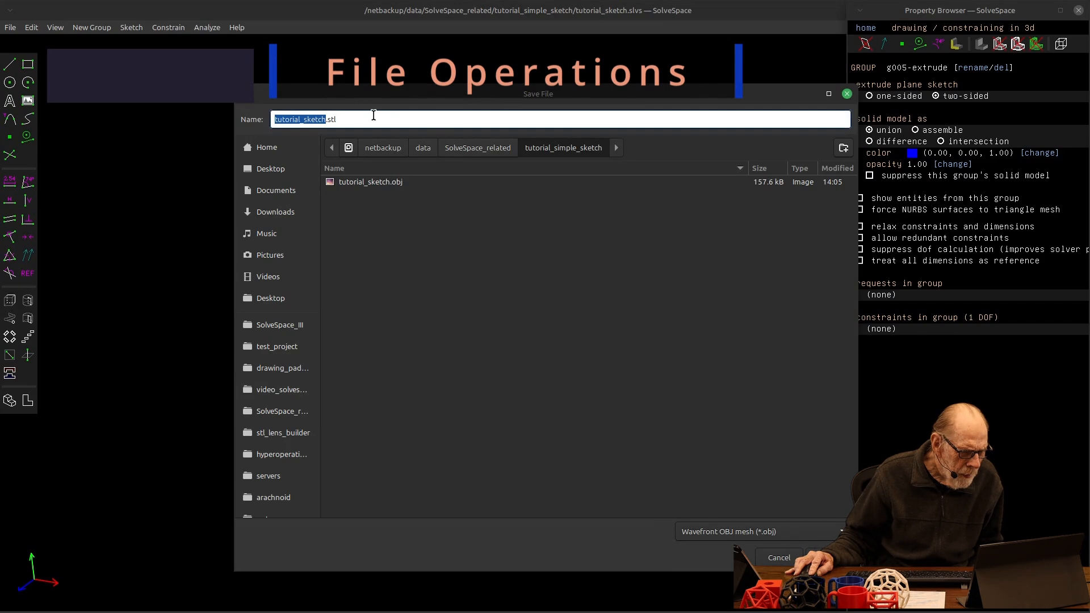
{"action": "left_click", "coordinate": [402, 182]}
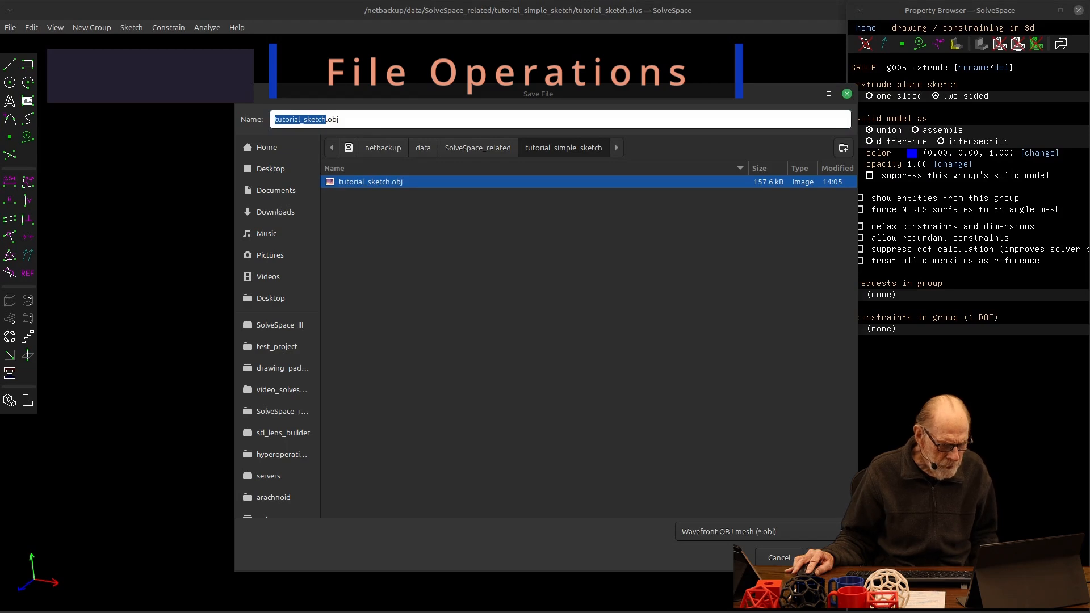
{"action": "left_click", "coordinate": [827, 557]}
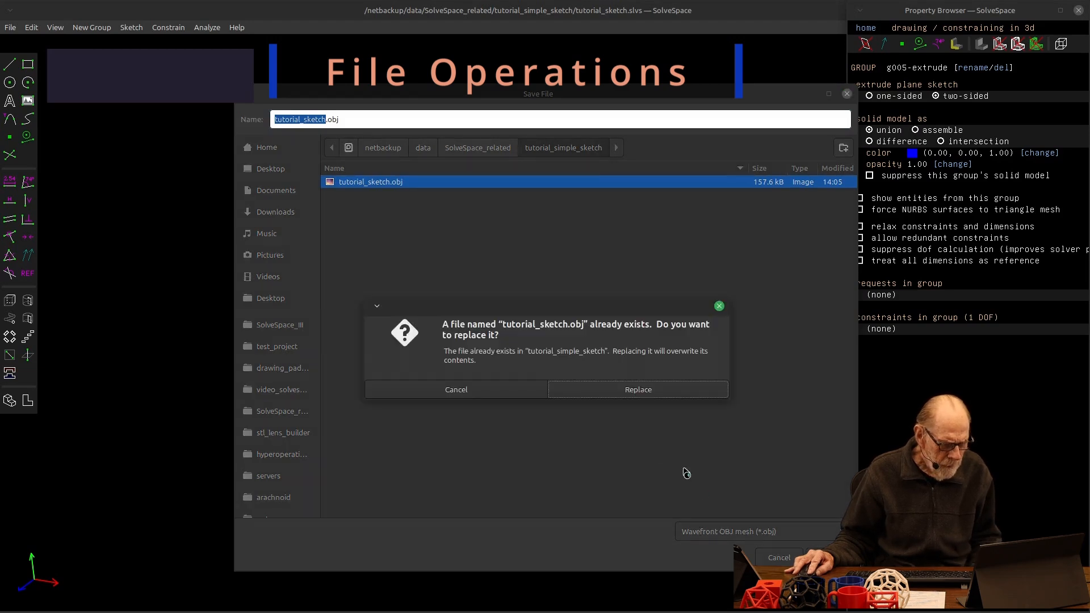
{"action": "left_click", "coordinate": [604, 391]}
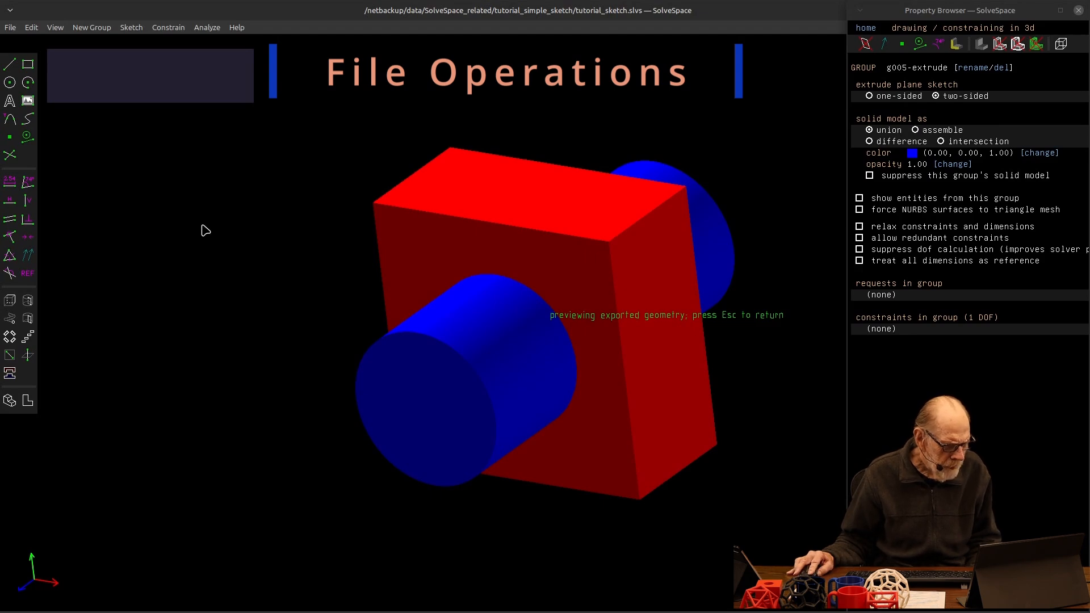
Save the model as tutorial_sketch.slvs in the tutorial_simple_sketch folder, replacing the existing file
{"action": "left_click", "coordinate": [10, 28]}
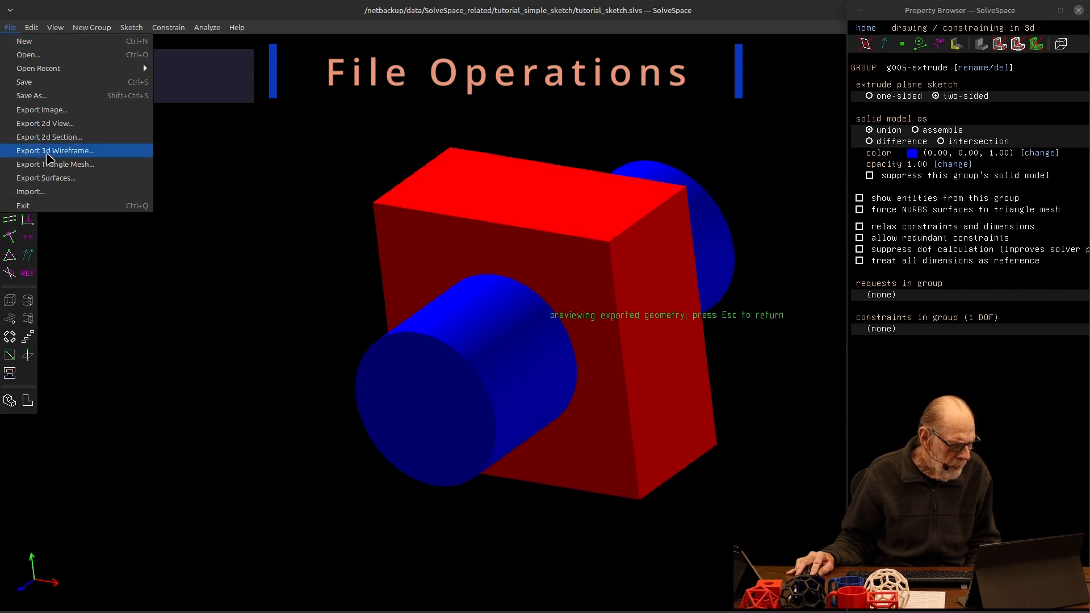
{"action": "left_click", "coordinate": [40, 102]}
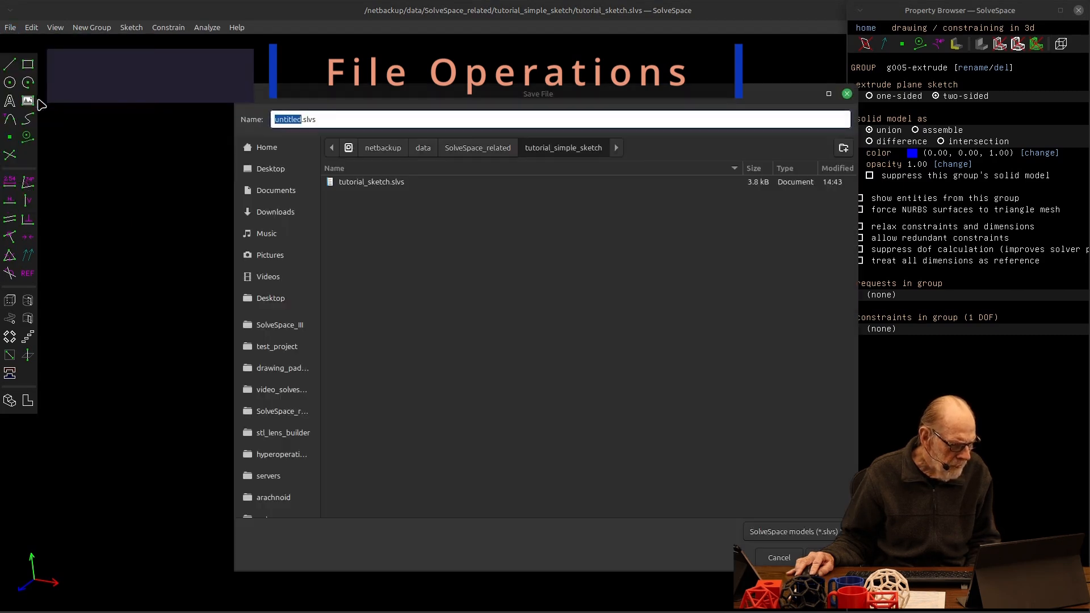
{"action": "left_click", "coordinate": [369, 183]}
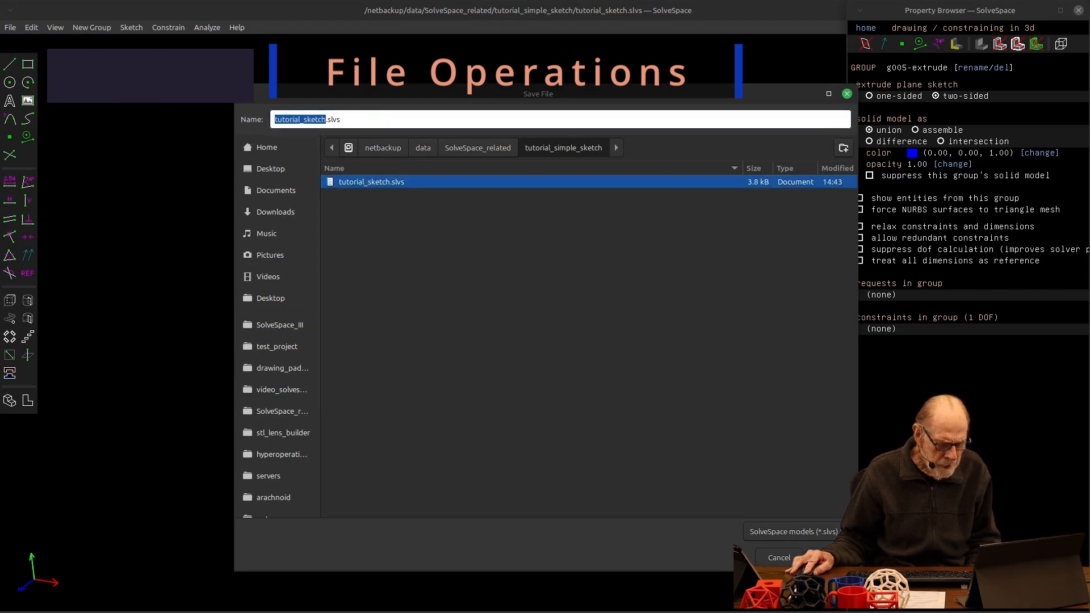
{"action": "left_click", "coordinate": [828, 558]}
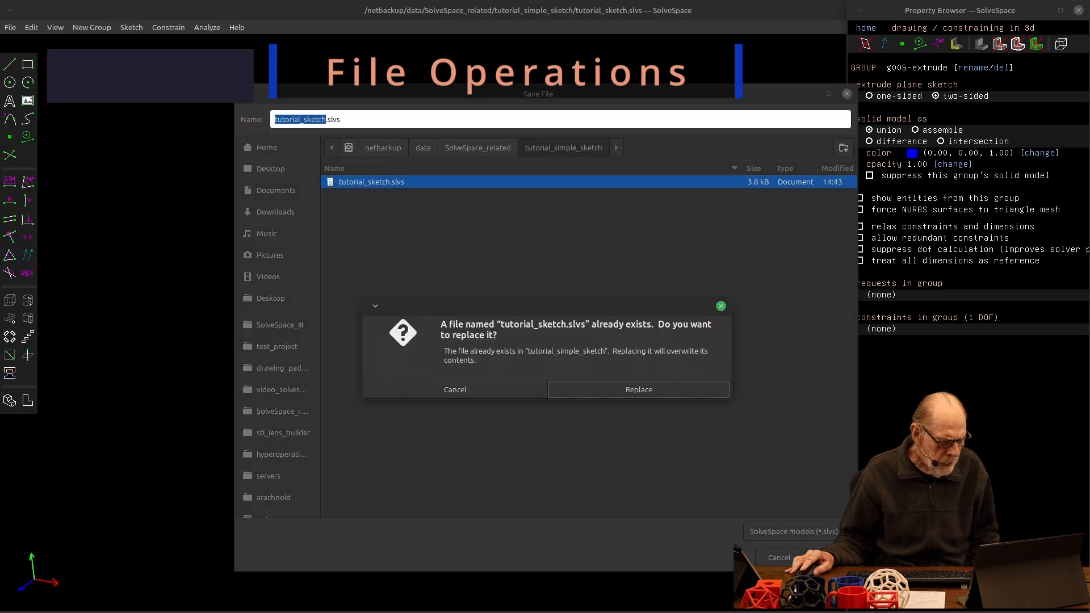
{"action": "left_click", "coordinate": [614, 391]}
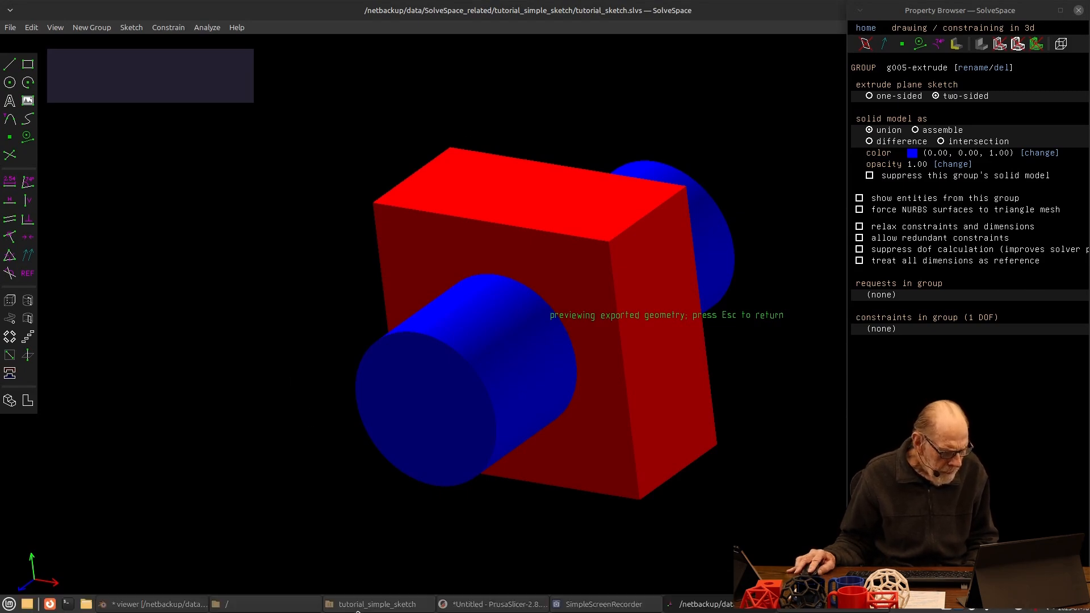
Minimize SolveSpace and switch to Blender, keeping the tutorial_simple_sketch folder accessible beside it
{"action": "left_click", "coordinate": [352, 605]}
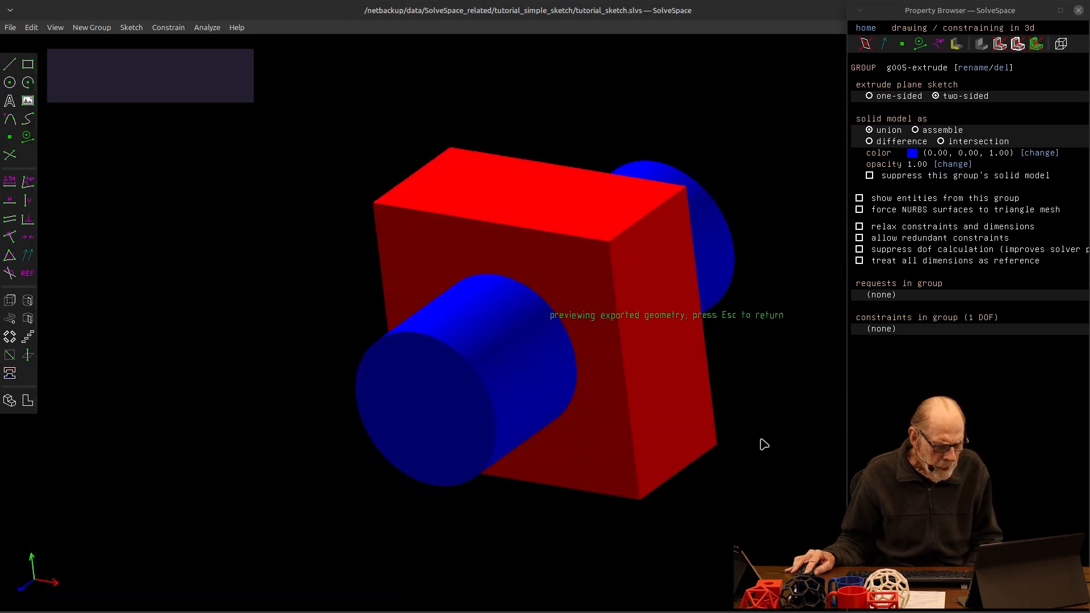
{"action": "left_click", "coordinate": [767, 446]}
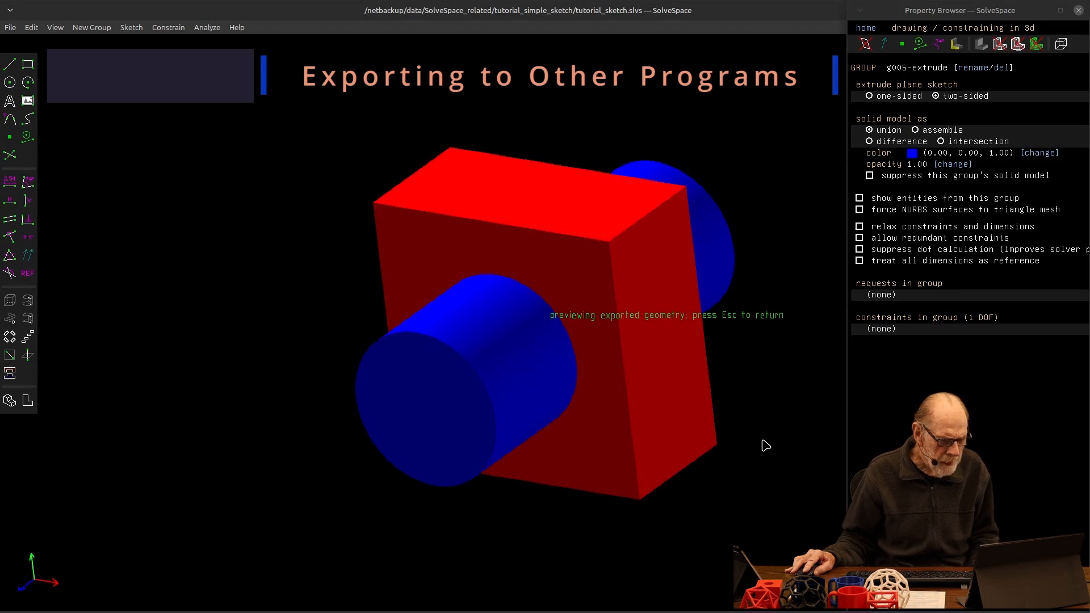
{"action": "left_click_drag", "start_coordinate": [1063, 12], "coordinate": [973, 39]}
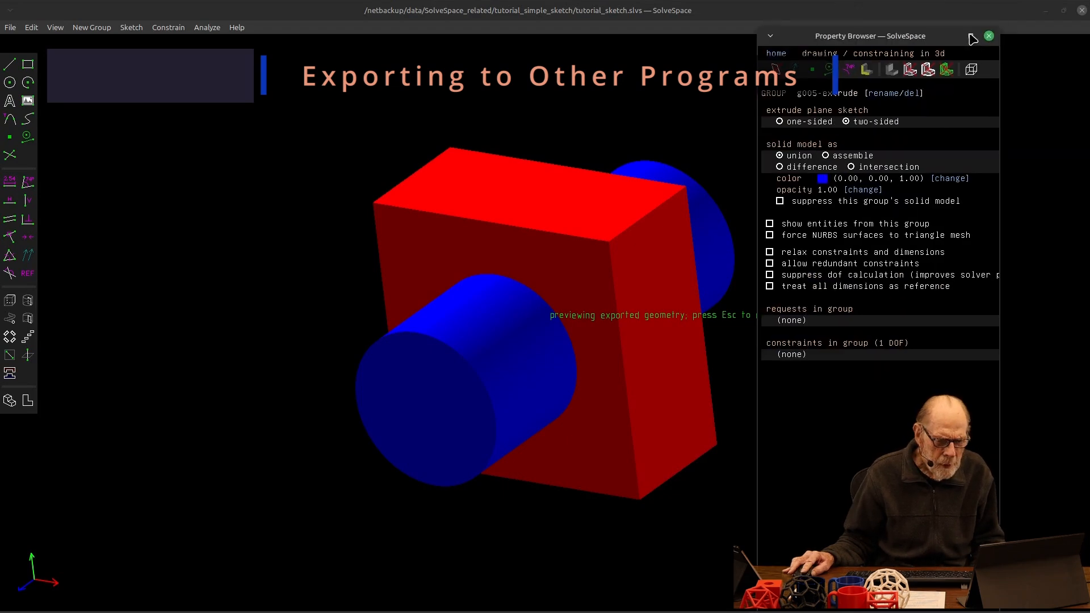
{"action": "left_click", "coordinate": [1045, 12]}
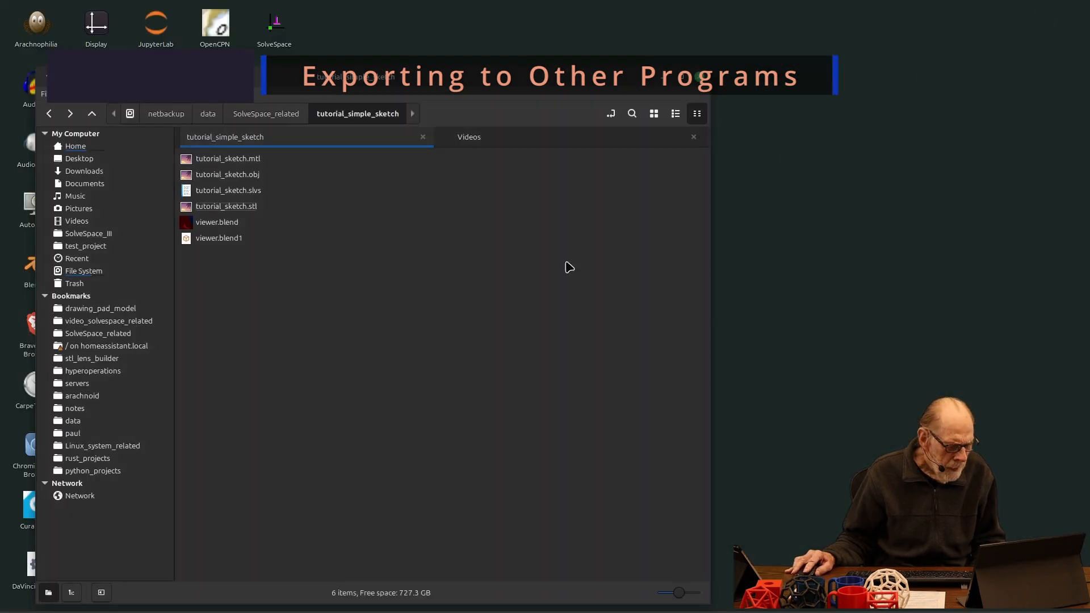
{"action": "left_click", "coordinate": [189, 605]}
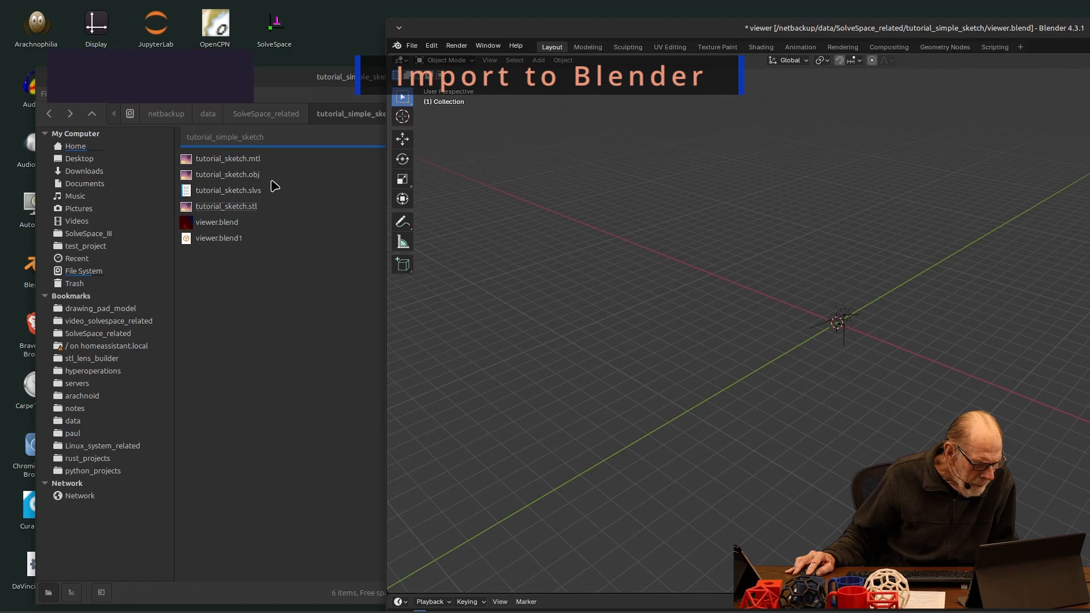
Import tutorial_sketch.obj from the folder into the Blender scene and view the colored model
{"action": "left_click_drag", "start_coordinate": [259, 175], "coordinate": [849, 234]}
{"action": "left_click", "coordinate": [834, 400]}
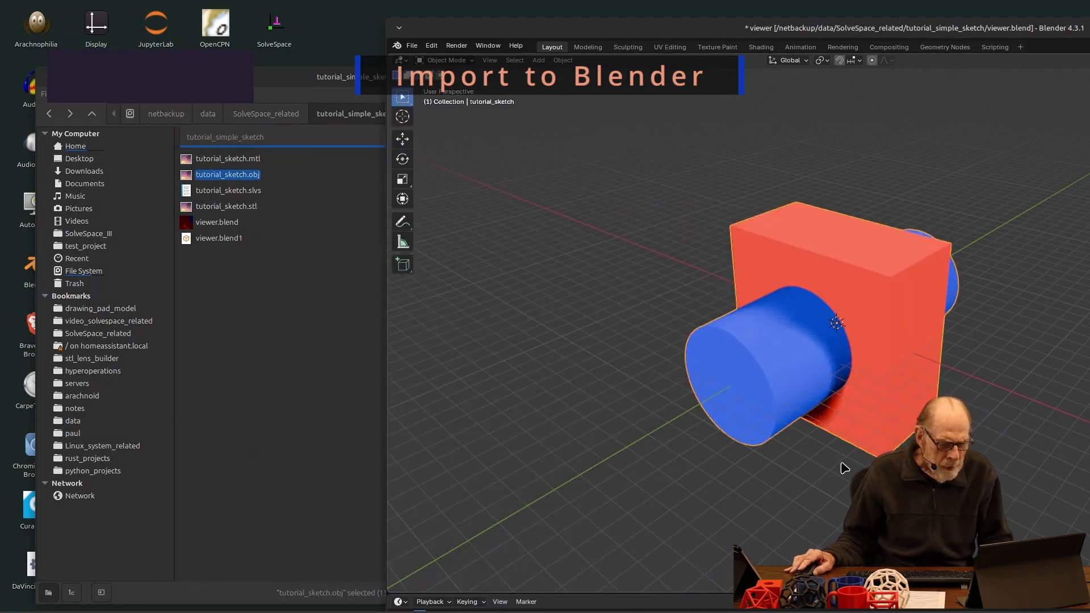
{"action": "middle_click_drag", "start_coordinate": [845, 466], "coordinate": [857, 519]}
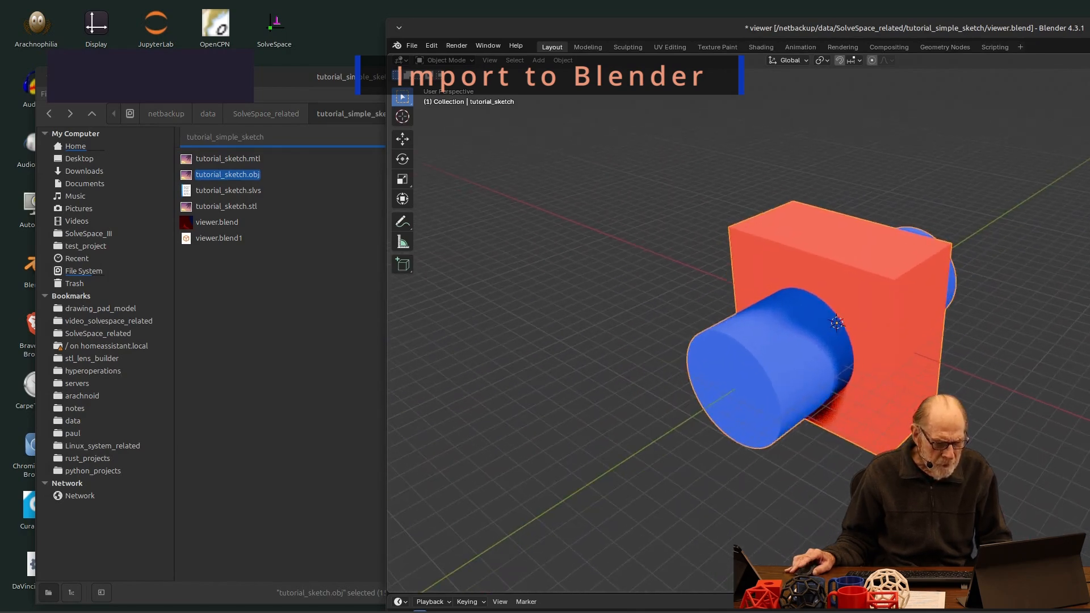
Reposition the Blender window to reach the scene's object list and delete the imported tutorial_sketch object
{"action": "left_click_drag", "start_coordinate": [780, 27], "coordinate": [527, 5]}
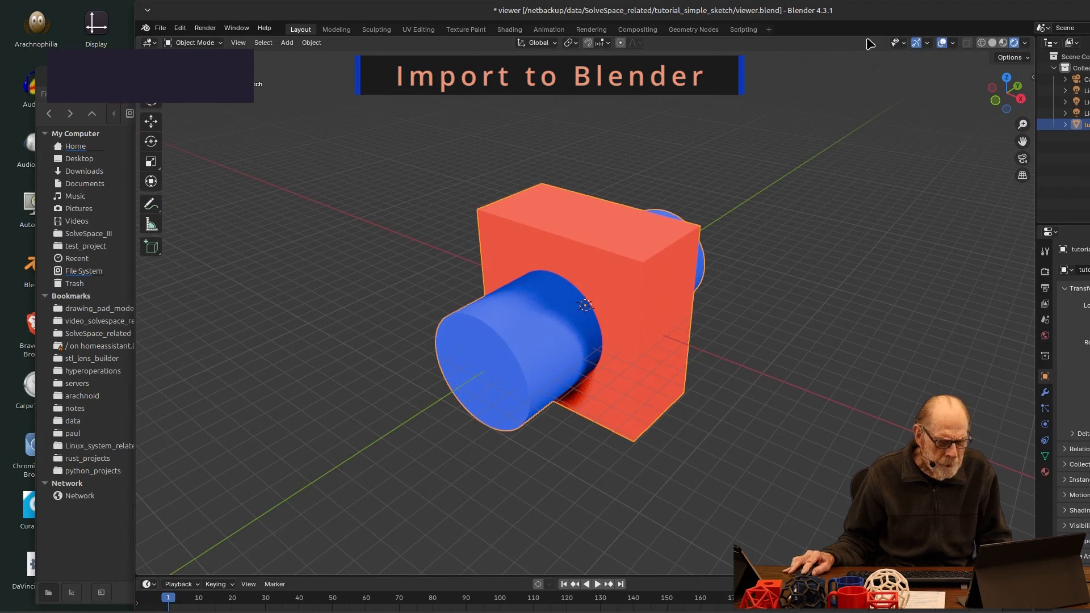
{"action": "left_click", "coordinate": [854, 56]}
{"action": "left_click_drag", "start_coordinate": [905, 8], "coordinate": [906, 23]}
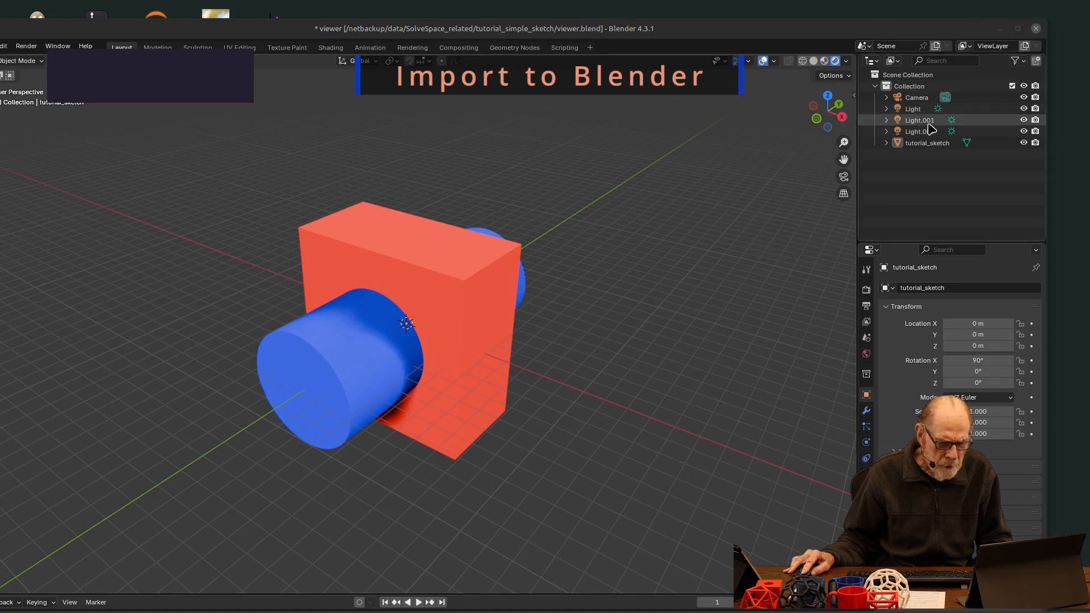
{"action": "left_click", "coordinate": [928, 144]}
{"action": "key", "text": "Delete"}
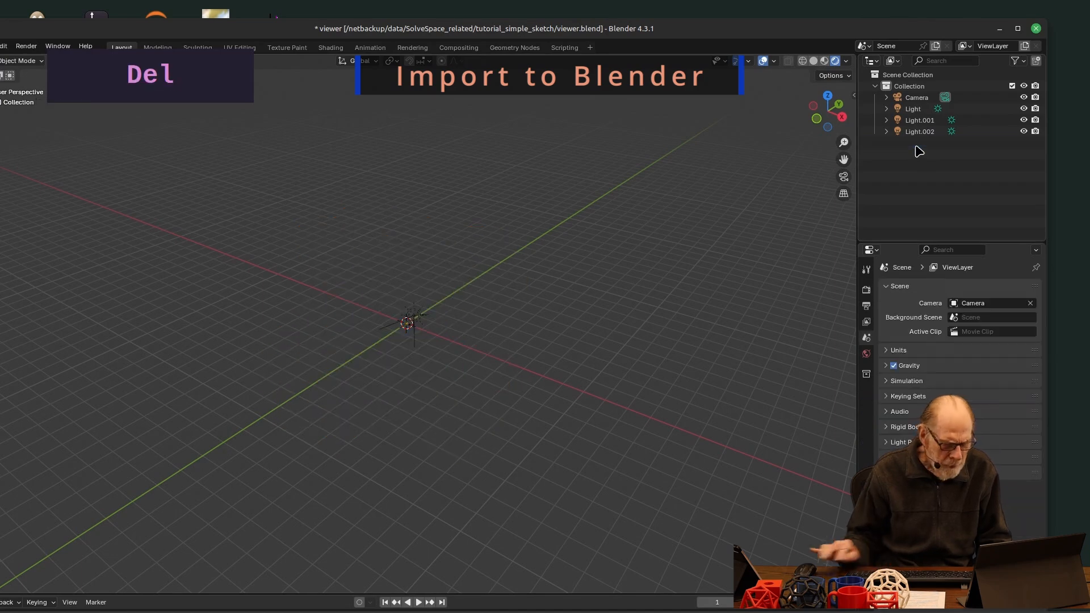
Uncover the exported files beside Blender and import tutorial_sketch.obj into the empty scene with the default Wavefront OBJ settings
{"action": "left_click_drag", "start_coordinate": [435, 26], "coordinate": [842, 9]}
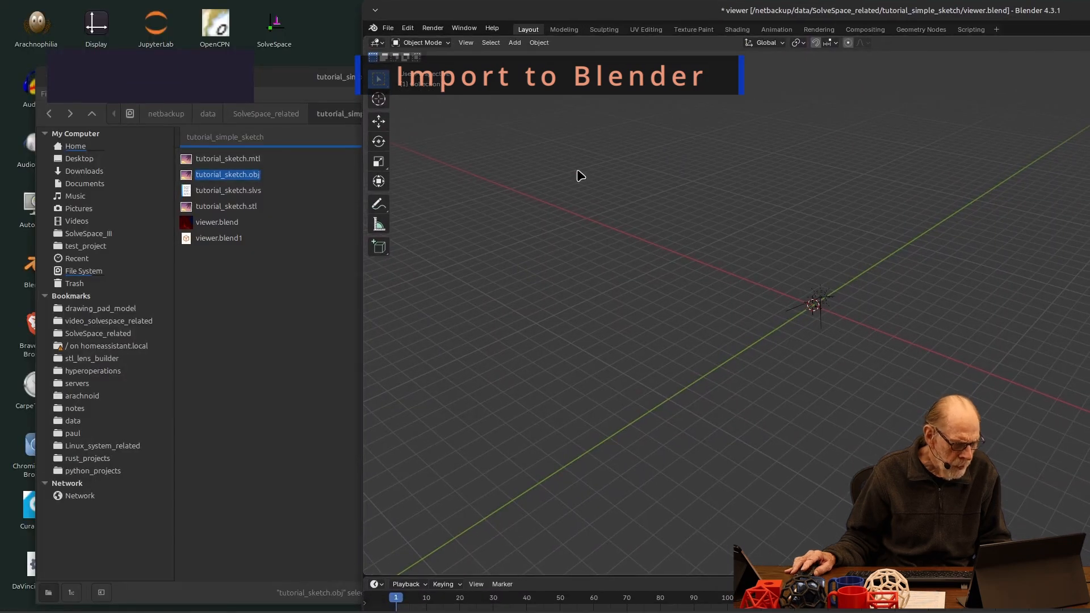
{"action": "left_click", "coordinate": [250, 178]}
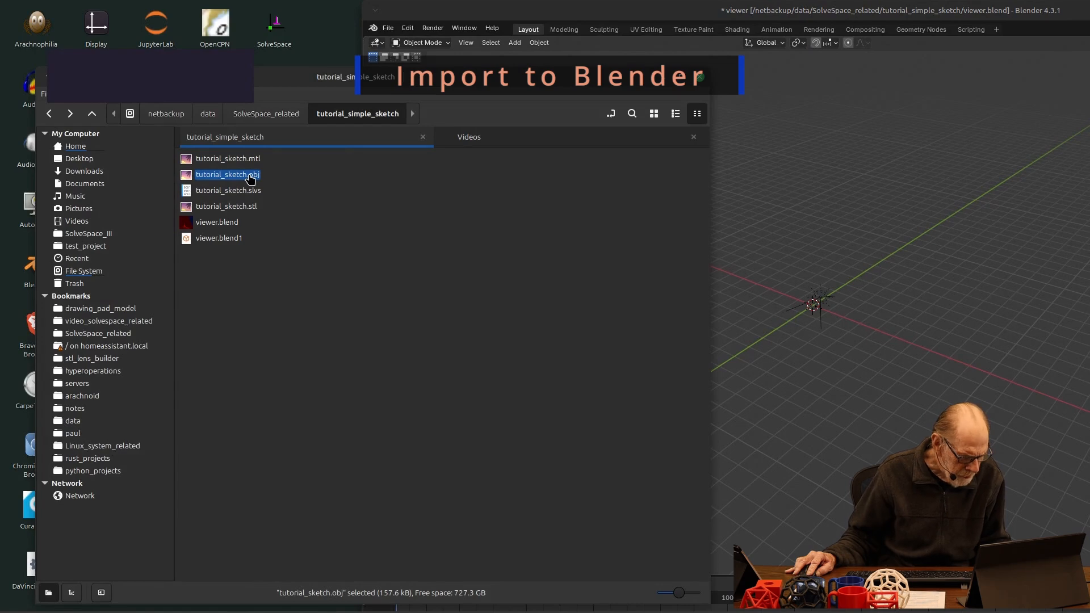
{"action": "left_click_drag", "start_coordinate": [250, 178], "coordinate": [888, 239]}
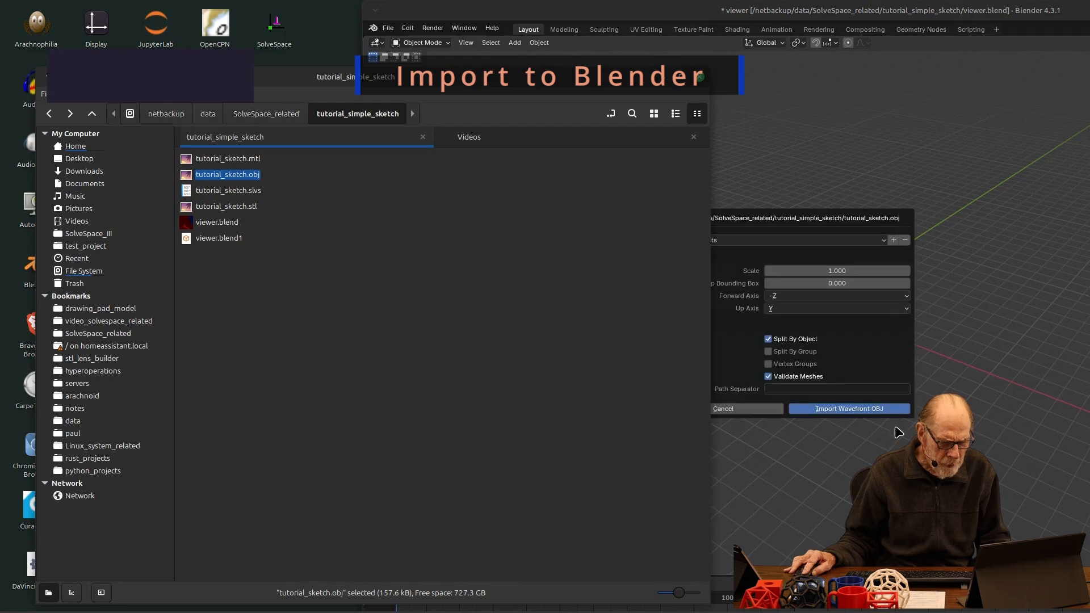
{"action": "left_click", "coordinate": [863, 408]}
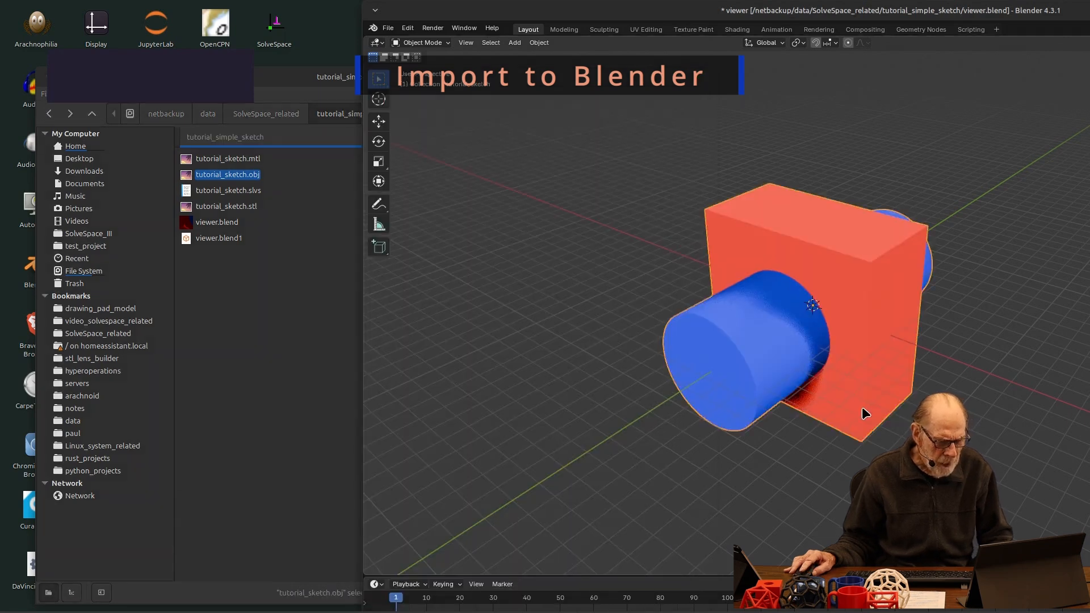
{"action": "left_click", "coordinate": [908, 471]}
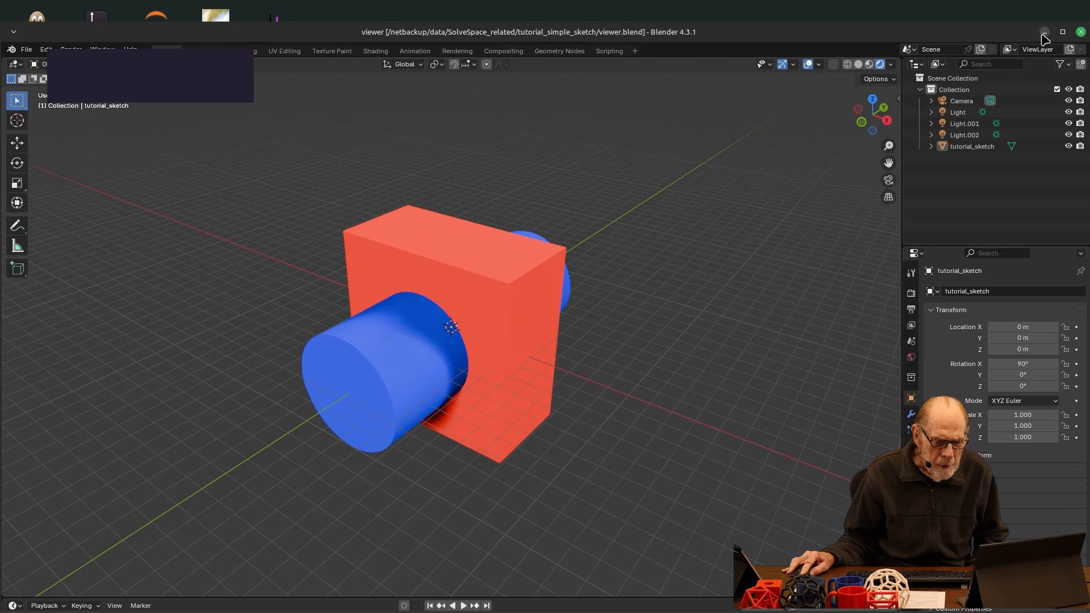
Minimize Blender, switch to PrusaSlicer and move its window aside so the exported files in the folder are accessible
{"action": "left_click", "coordinate": [1043, 34]}
{"action": "mouse_move", "coordinate": [437, 610]}
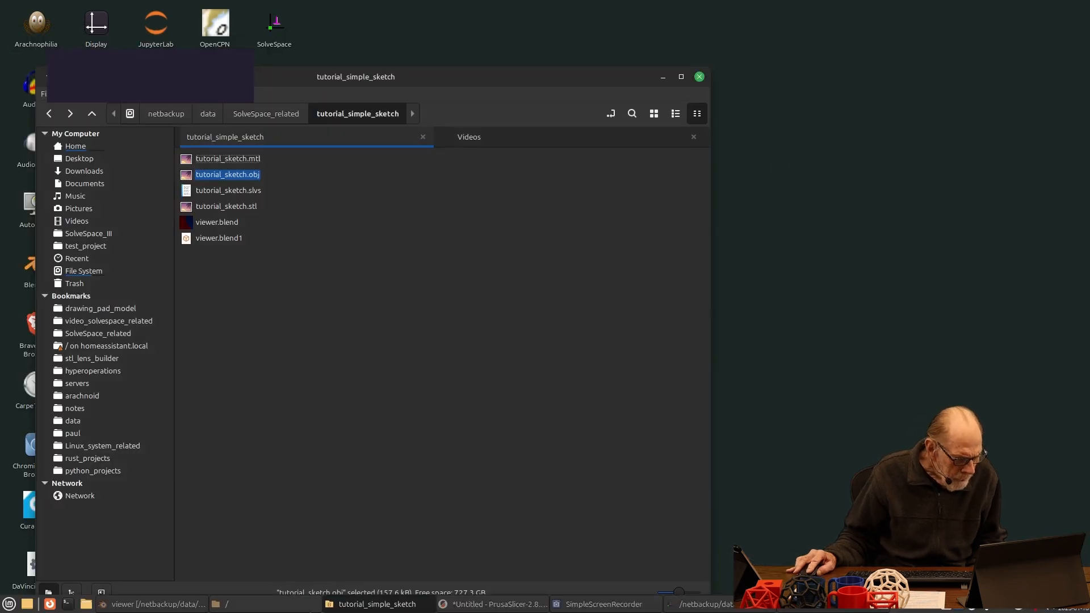
{"action": "left_click", "coordinate": [443, 603]}
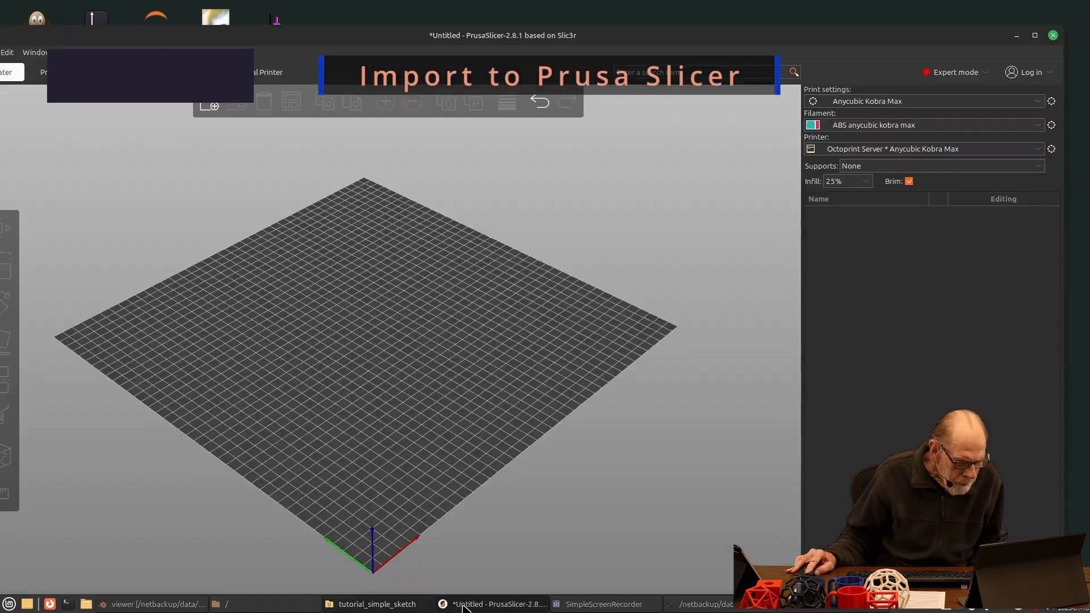
{"action": "left_click_drag", "start_coordinate": [460, 35], "coordinate": [944, 9]}
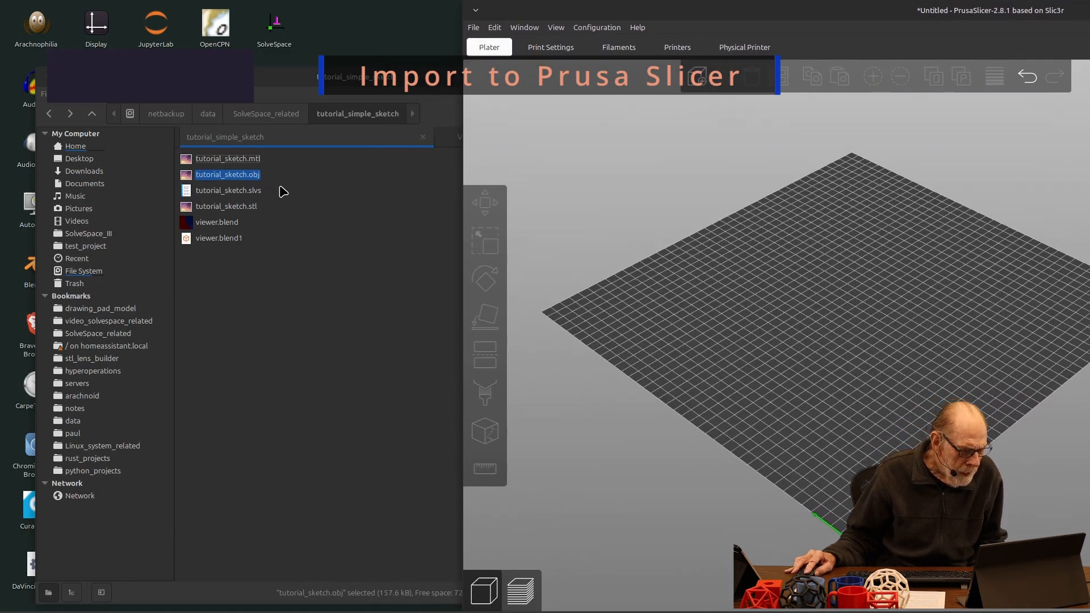
Switch to SolveSpace and export the model's triangle mesh in STL format as tutorial_sketch.stl, replacing the existing file
{"action": "mouse_move", "coordinate": [372, 612]}
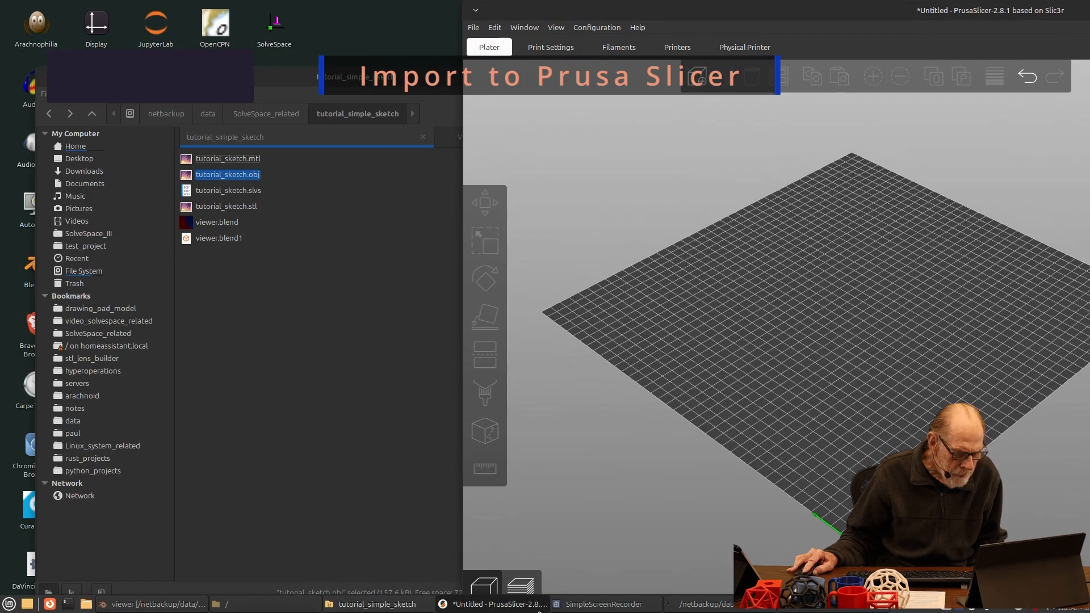
{"action": "left_click", "coordinate": [702, 605]}
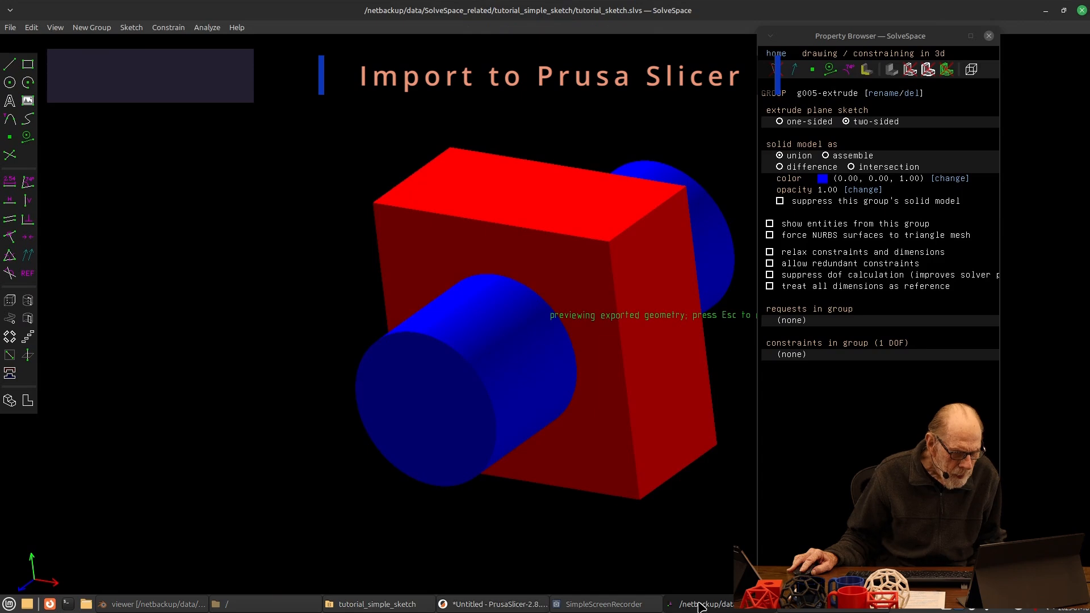
{"action": "left_click", "coordinate": [10, 27]}
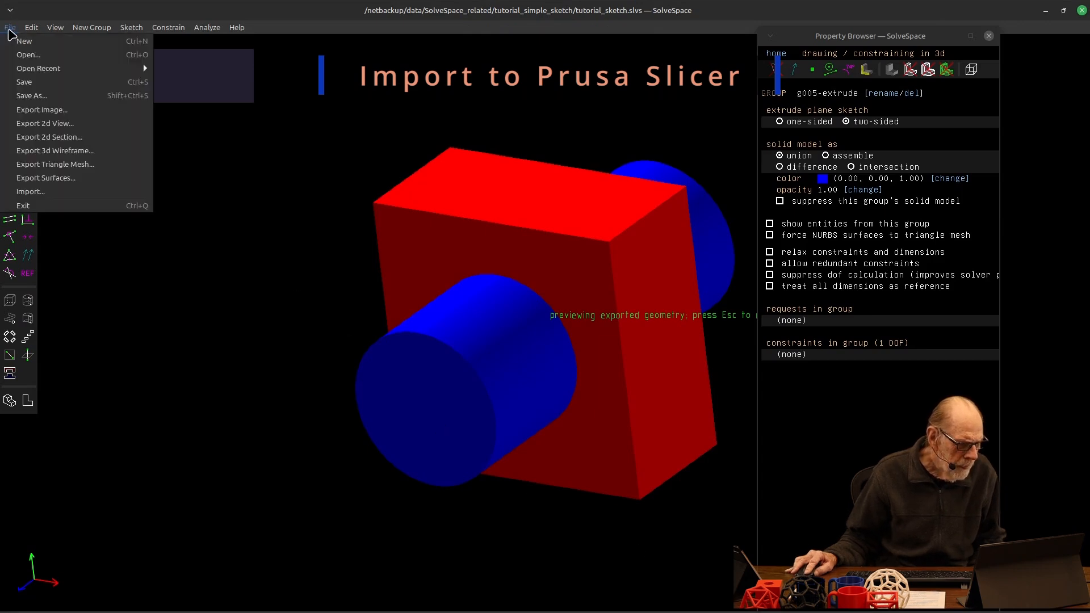
{"action": "left_click", "coordinate": [85, 164]}
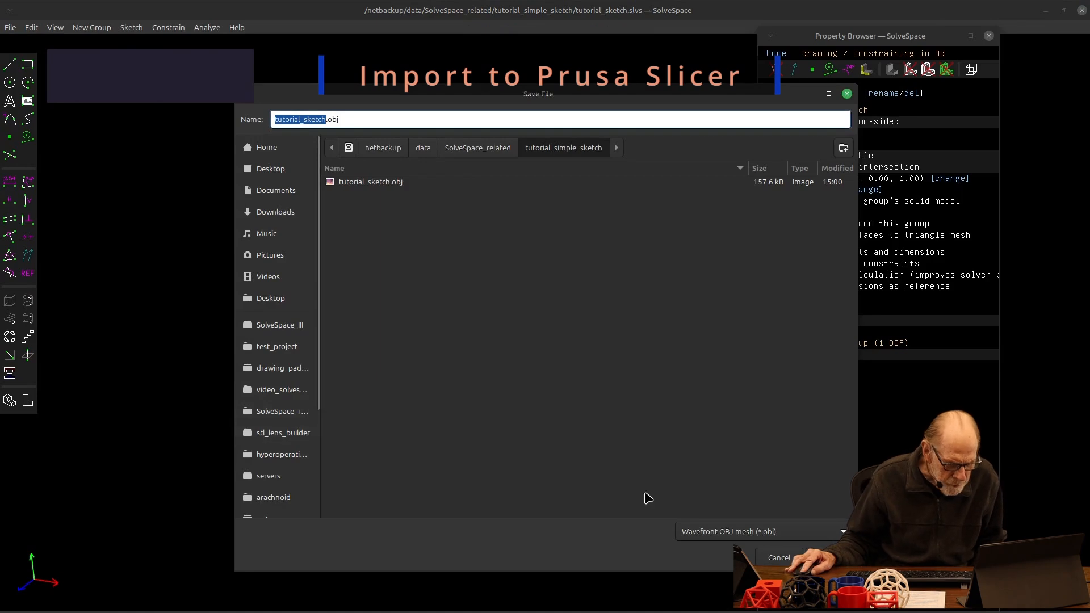
{"action": "left_click", "coordinate": [700, 536]}
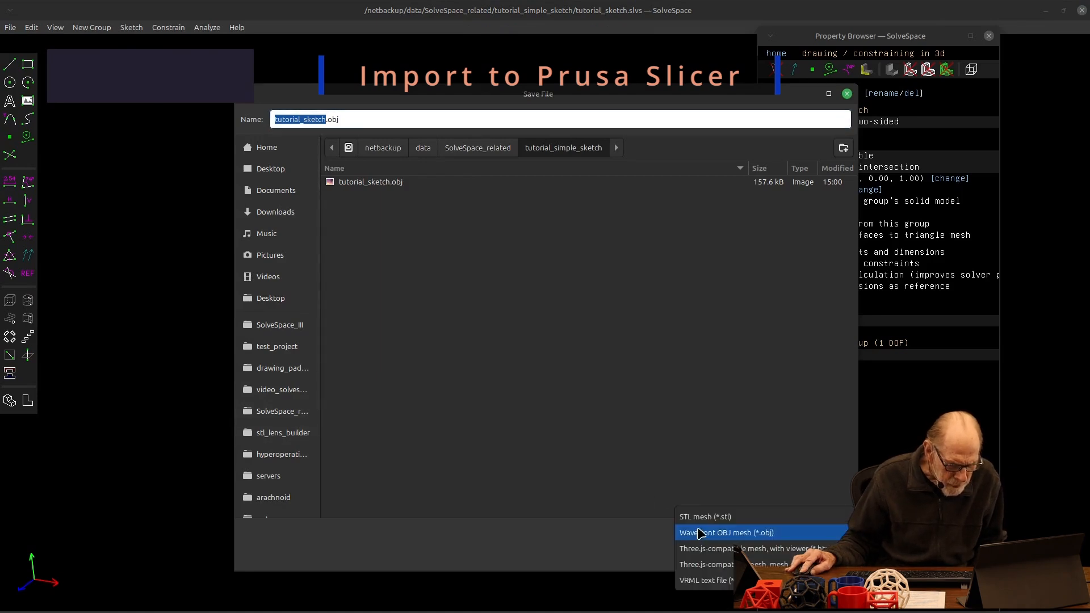
{"action": "left_click", "coordinate": [699, 517]}
{"action": "left_click", "coordinate": [373, 183]}
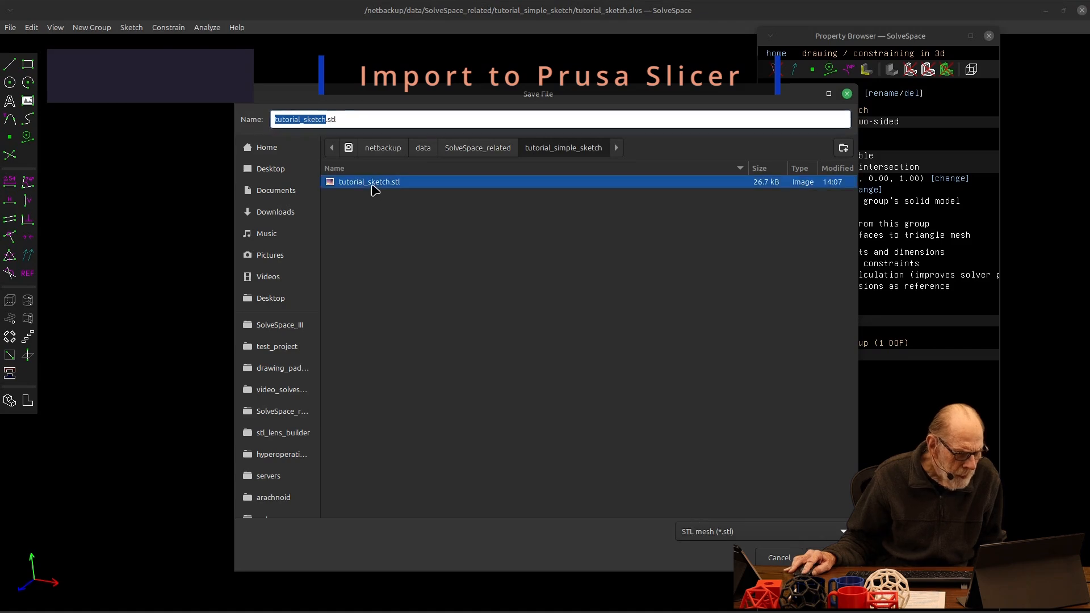
{"action": "left_click", "coordinate": [827, 558]}
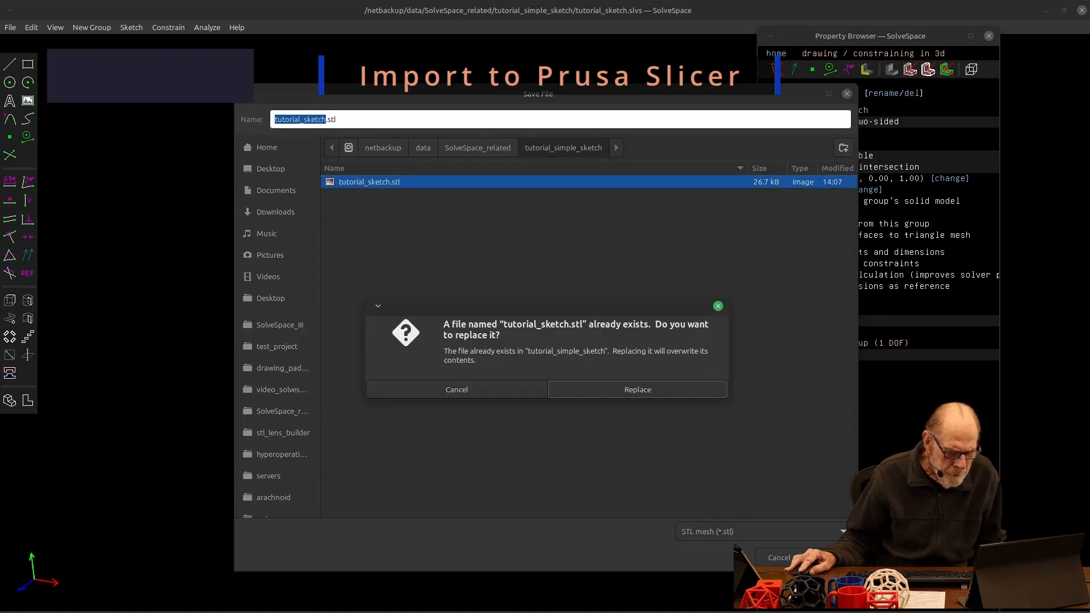
{"action": "left_click", "coordinate": [590, 397]}
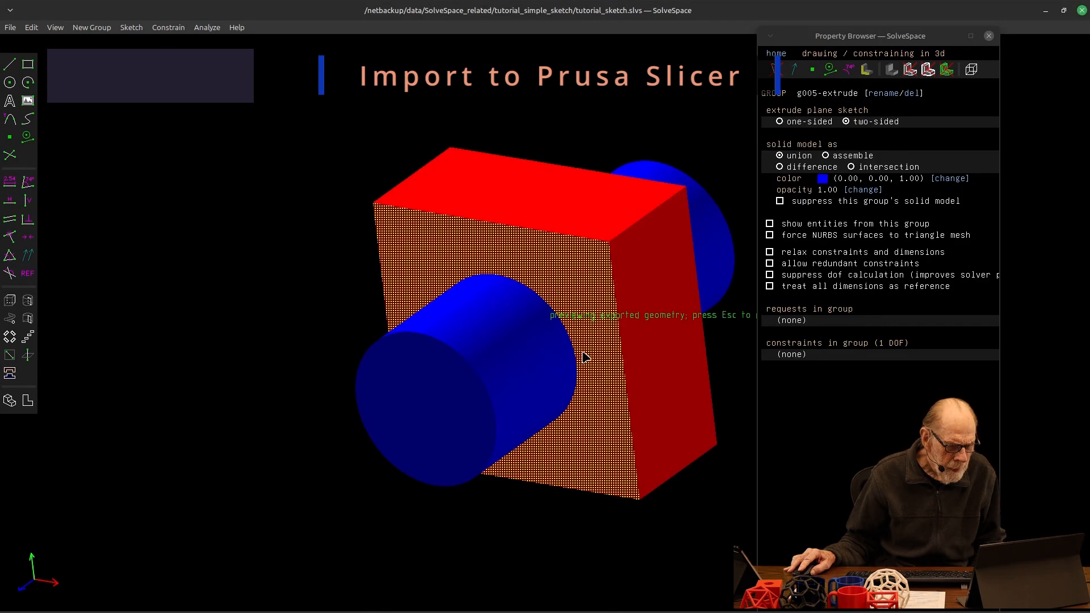
Minimize SolveSpace, load tutorial_sketch.stl from the folder onto the PrusaSlicer bed and orbit around the imported part
{"action": "left_click", "coordinate": [1046, 15]}
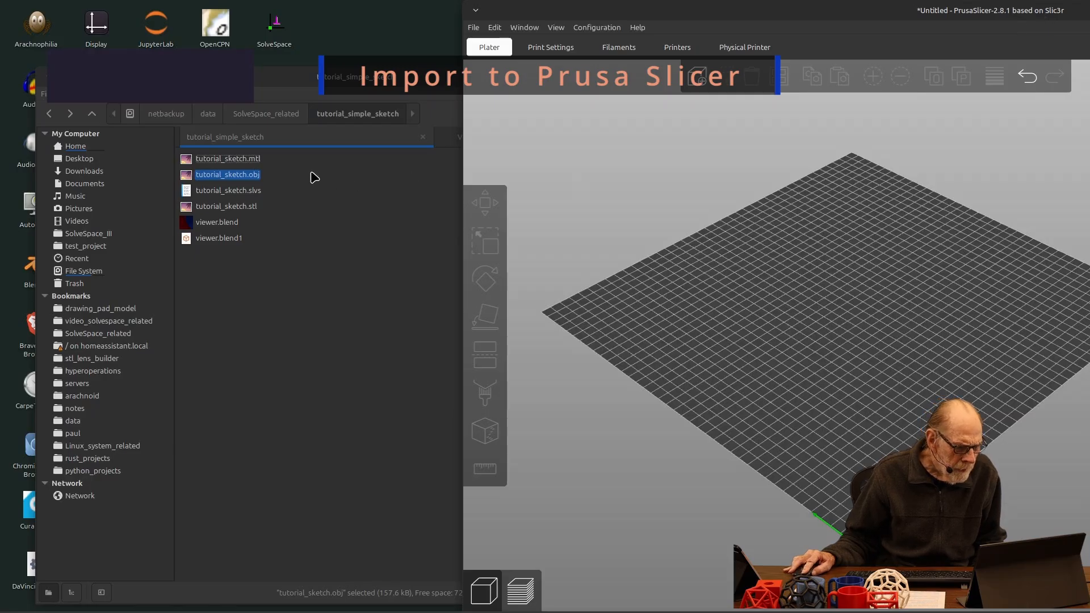
{"action": "left_click", "coordinate": [227, 206]}
{"action": "left_click_drag", "start_coordinate": [263, 208], "coordinate": [869, 304]}
{"action": "left_click_drag", "start_coordinate": [869, 404], "coordinate": [771, 466]}
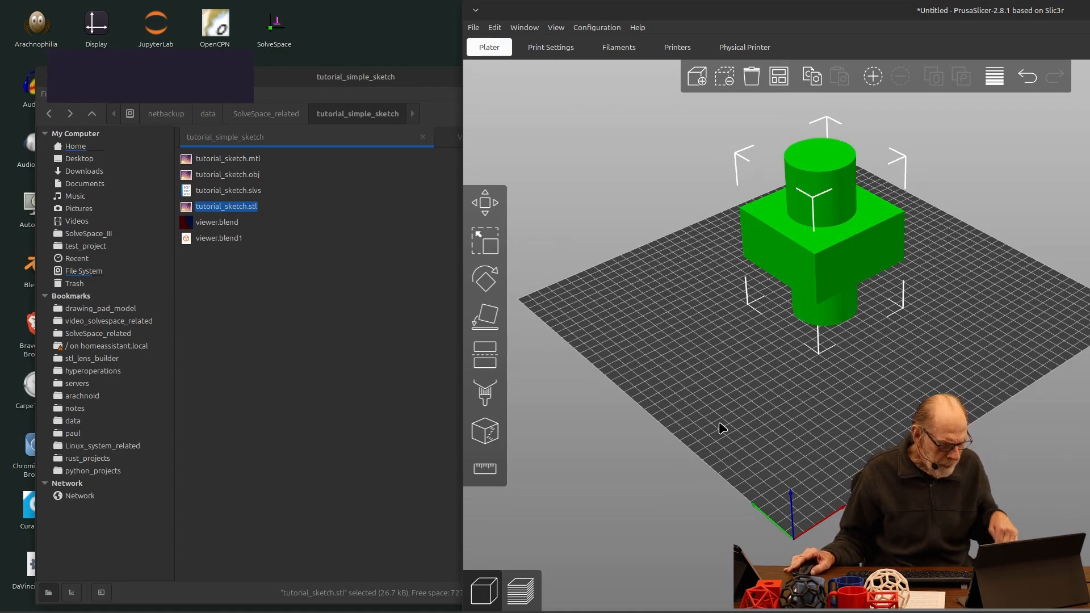
Return to SolveSpace and examine the model's orientation relative to the reference planes, selecting the XY workplane
{"action": "mouse_move", "coordinate": [357, 612]}
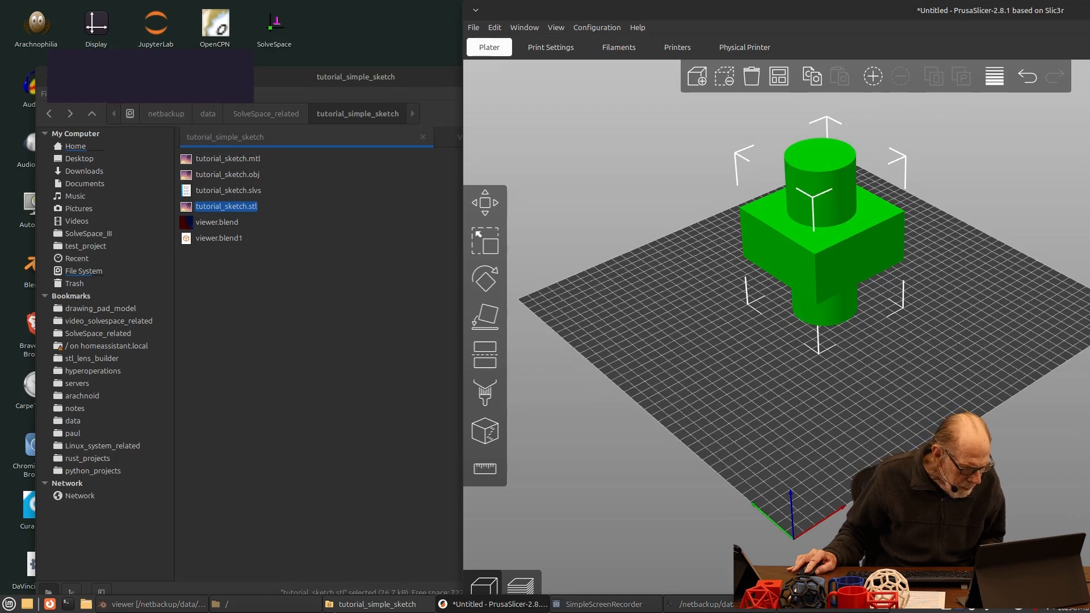
{"action": "left_click", "coordinate": [710, 604]}
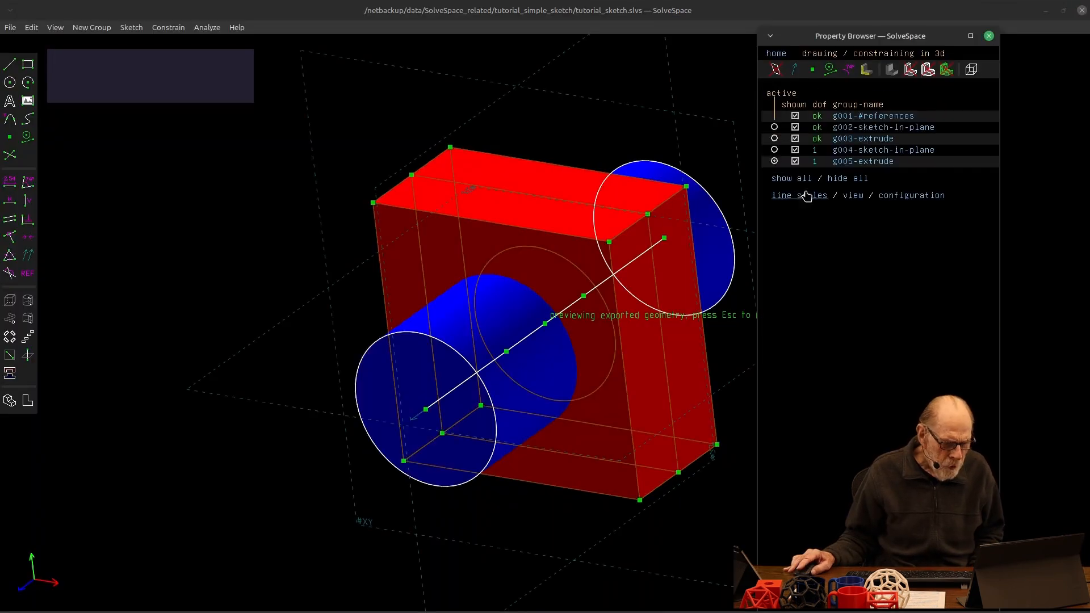
{"action": "mouse_move", "coordinate": [273, 479]}
{"action": "middle_mouse_down"}
{"action": "mouse_move", "coordinate": [197, 484]}
{"action": "mouse_move", "coordinate": [267, 476]}
{"action": "middle_mouse_up"}
{"action": "scroll", "coordinate": [262, 461], "scroll_direction": "down", "scroll_amount": 3}
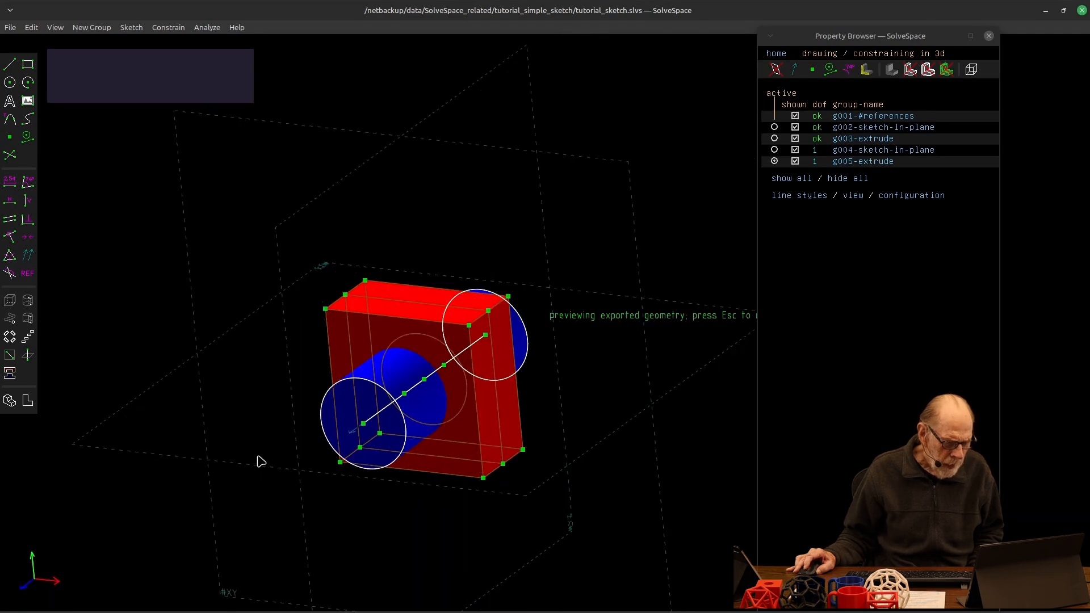
{"action": "scroll", "coordinate": [260, 460], "scroll_direction": "up", "scroll_amount": 1}
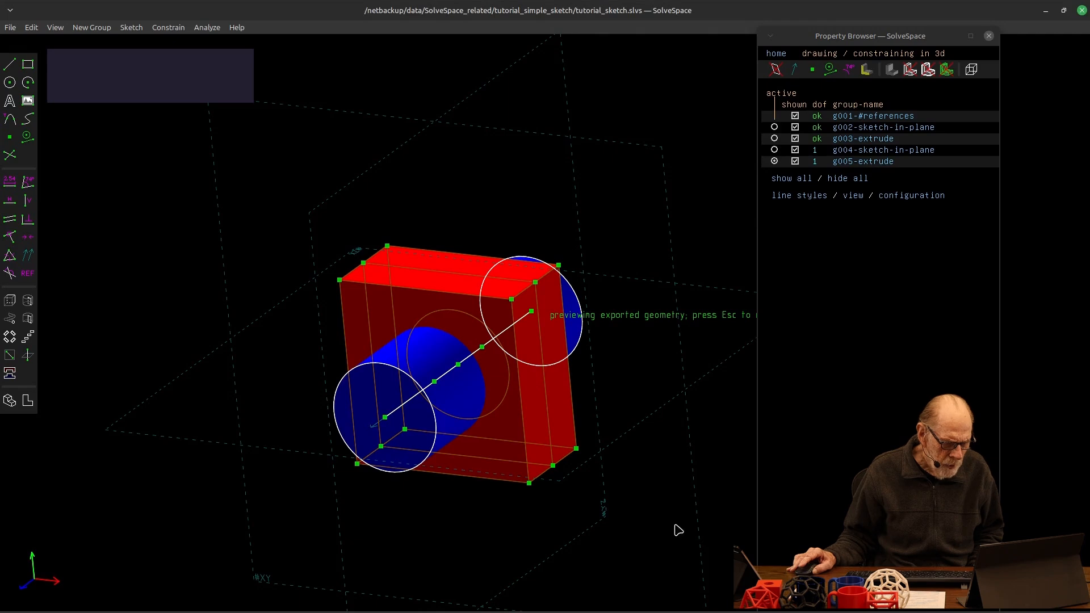
{"action": "left_click", "coordinate": [698, 505]}
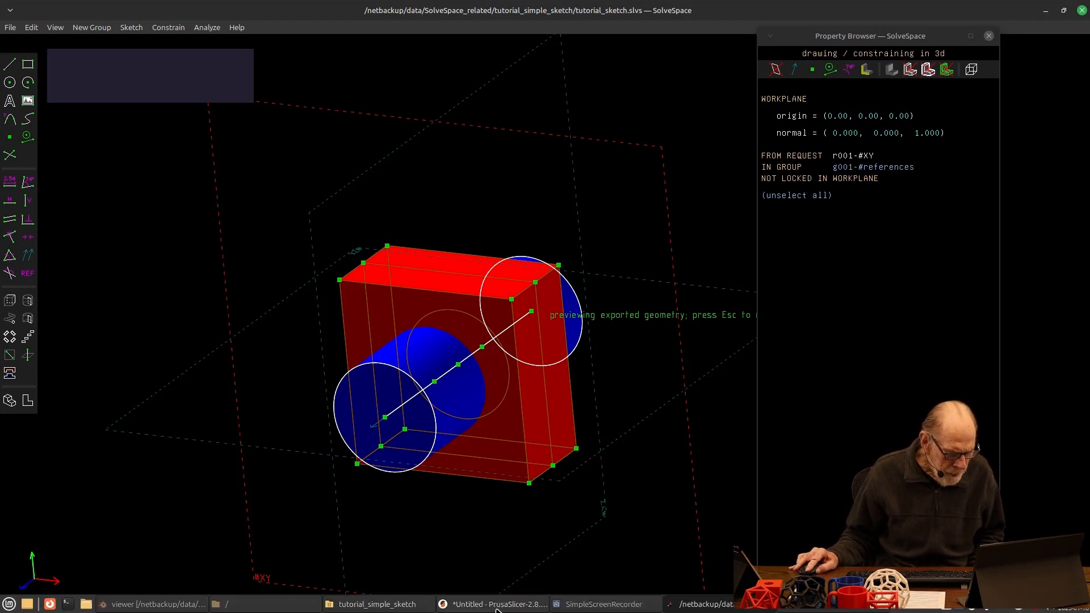
Switch to PrusaSlicer, view the part's orientation on the bed with the window moved fully into view, and minimize it
{"action": "left_click", "coordinate": [497, 606]}
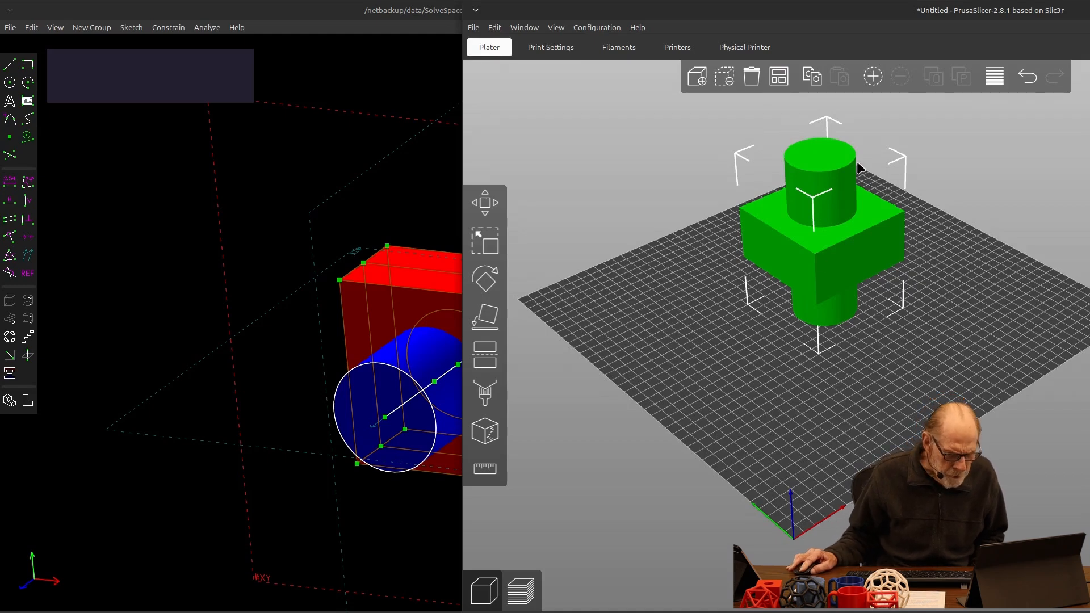
{"action": "left_click_drag", "start_coordinate": [936, 16], "coordinate": [390, 35]}
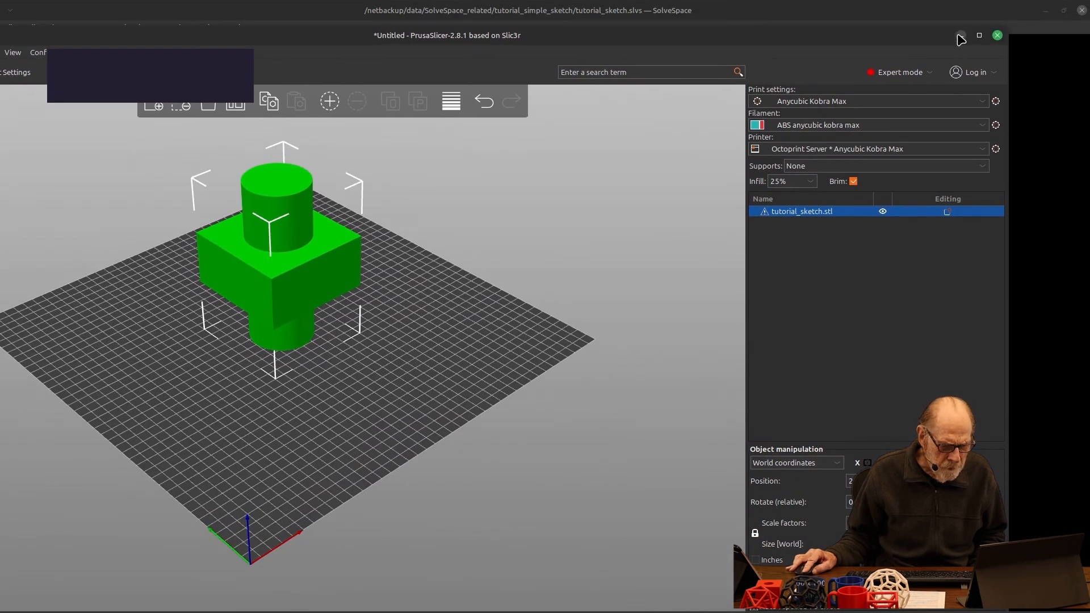
{"action": "left_click", "coordinate": [960, 36]}
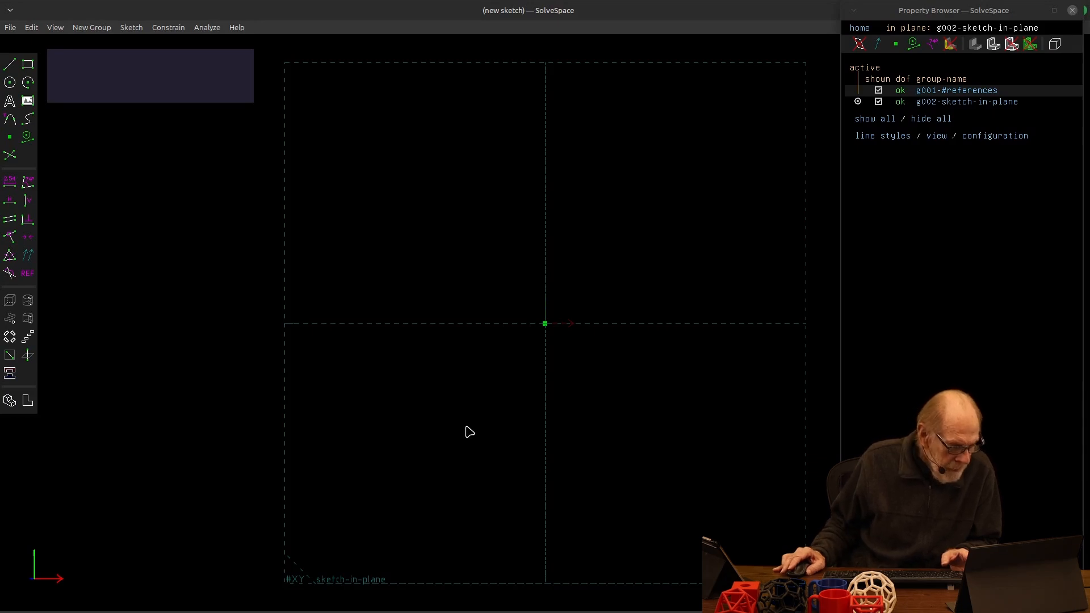
Tilt the new sketch to reveal its planes and create a new workplane sketch group from the existing sketch-in-plane workplane
{"action": "key", "text": "Left"}
{"action": "right_click_drag", "start_coordinate": [493, 403], "coordinate": [477, 421]}
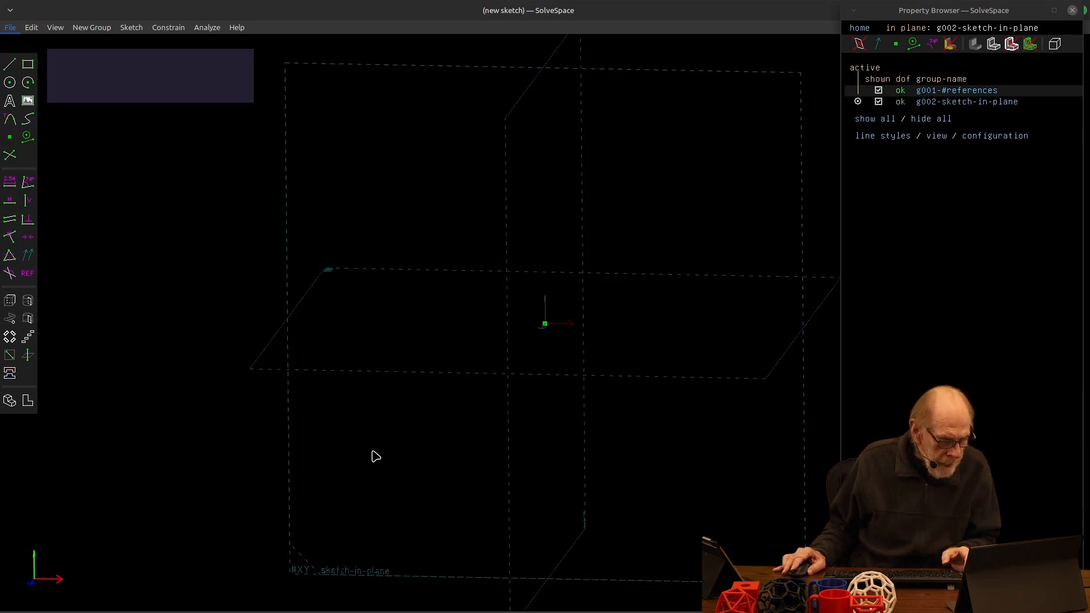
{"action": "mouse_move", "coordinate": [391, 463]}
{"action": "right_mouse_down"}
{"action": "mouse_move", "coordinate": [425, 441]}
{"action": "mouse_move", "coordinate": [401, 460]}
{"action": "mouse_move", "coordinate": [392, 453]}
{"action": "right_mouse_up"}
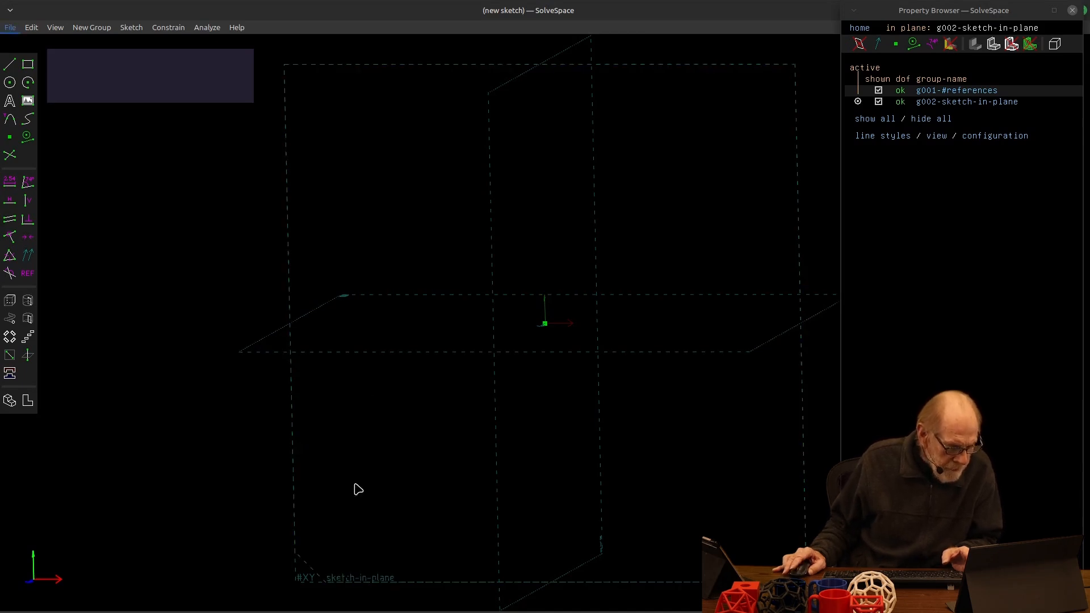
{"action": "mouse_move", "coordinate": [368, 489]}
{"action": "middle_mouse_down"}
{"action": "mouse_move", "coordinate": [385, 455]}
{"action": "mouse_move", "coordinate": [426, 426]}
{"action": "mouse_move", "coordinate": [370, 489]}
{"action": "mouse_move", "coordinate": [394, 484]}
{"action": "mouse_move", "coordinate": [368, 497]}
{"action": "mouse_move", "coordinate": [382, 504]}
{"action": "middle_mouse_up"}
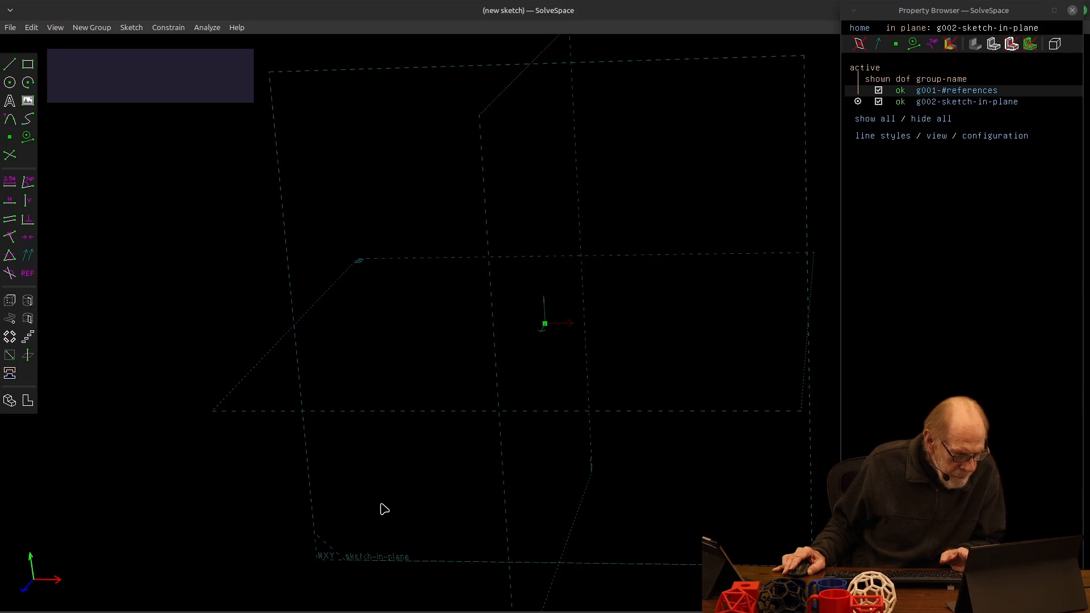
{"action": "left_click", "coordinate": [318, 512]}
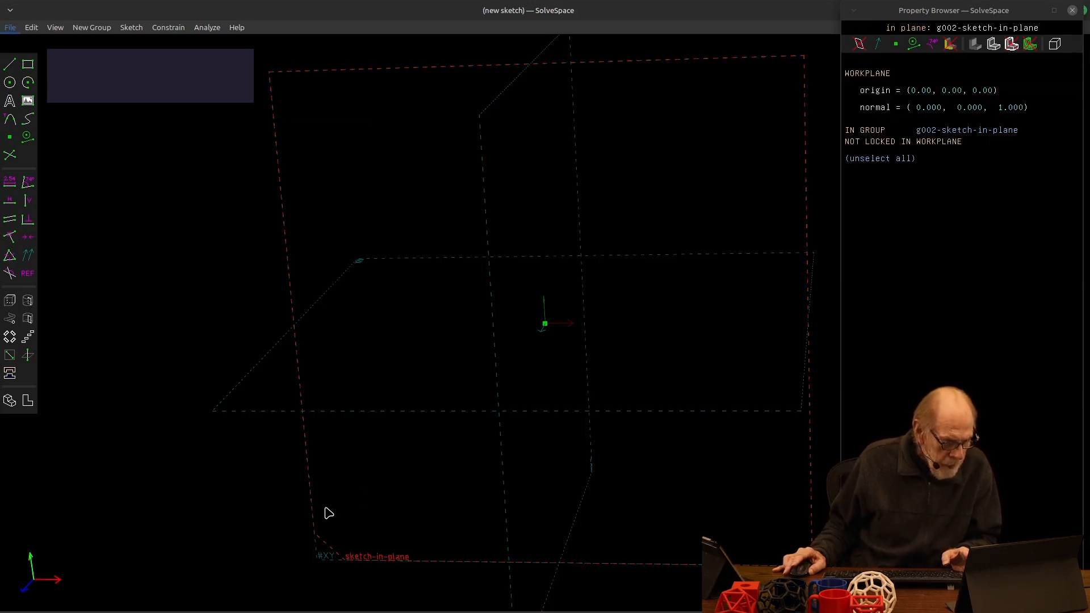
{"action": "key", "text": "F10"}
{"action": "key", "text": "shift+w"}
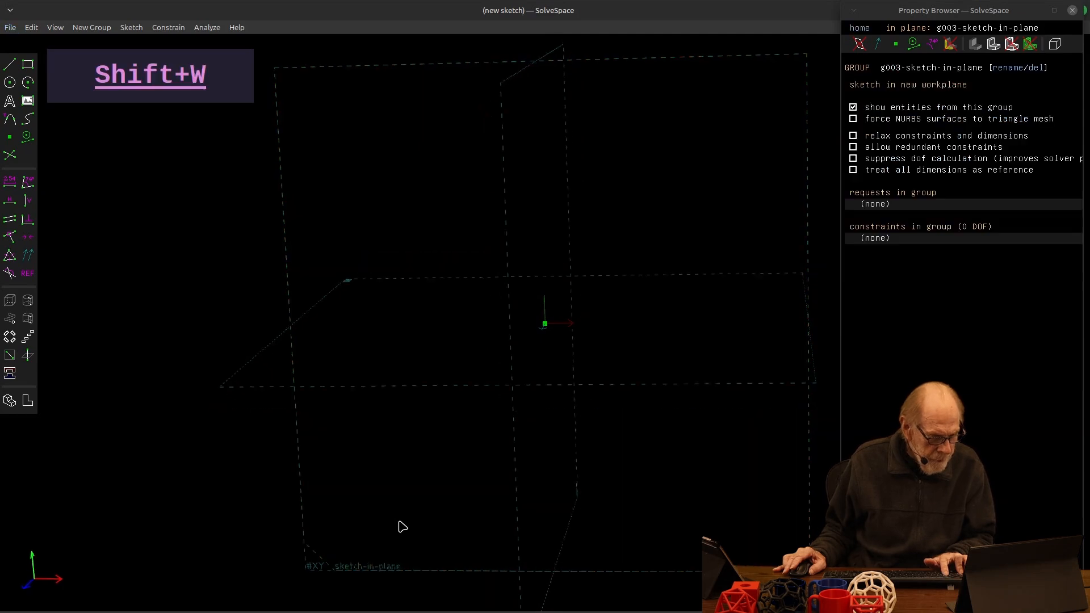
Create a new workplane sketch group on the YZ reference plane and another on the XY reference plane
{"action": "middle_click_drag", "start_coordinate": [624, 491], "coordinate": [424, 470]}
{"action": "left_click", "coordinate": [423, 470]}
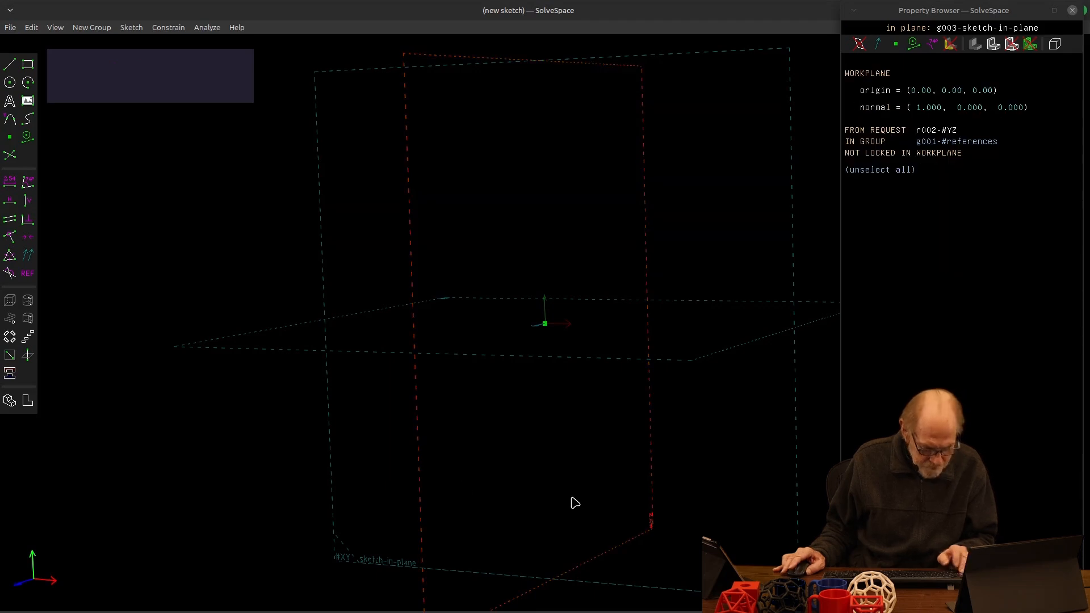
{"action": "key", "text": "shift+w"}
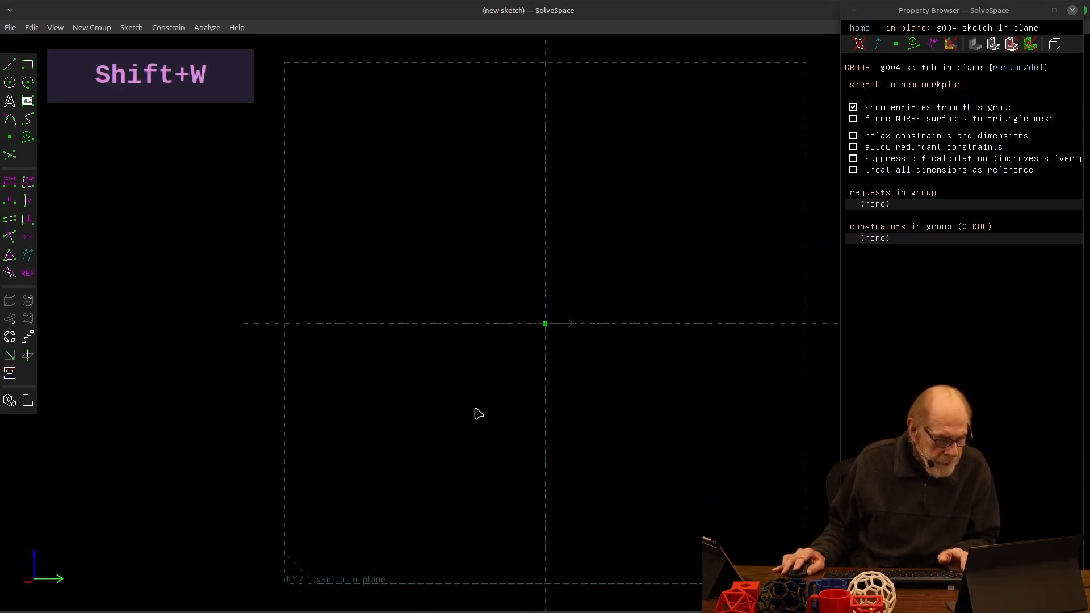
{"action": "left_click", "coordinate": [410, 323]}
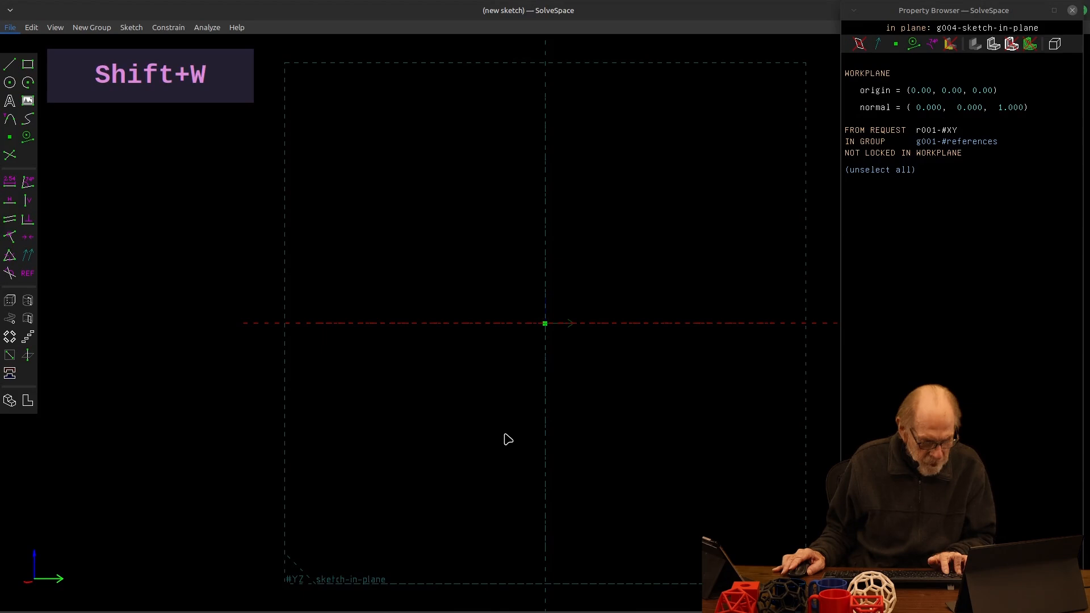
{"action": "key", "text": "shift+w"}
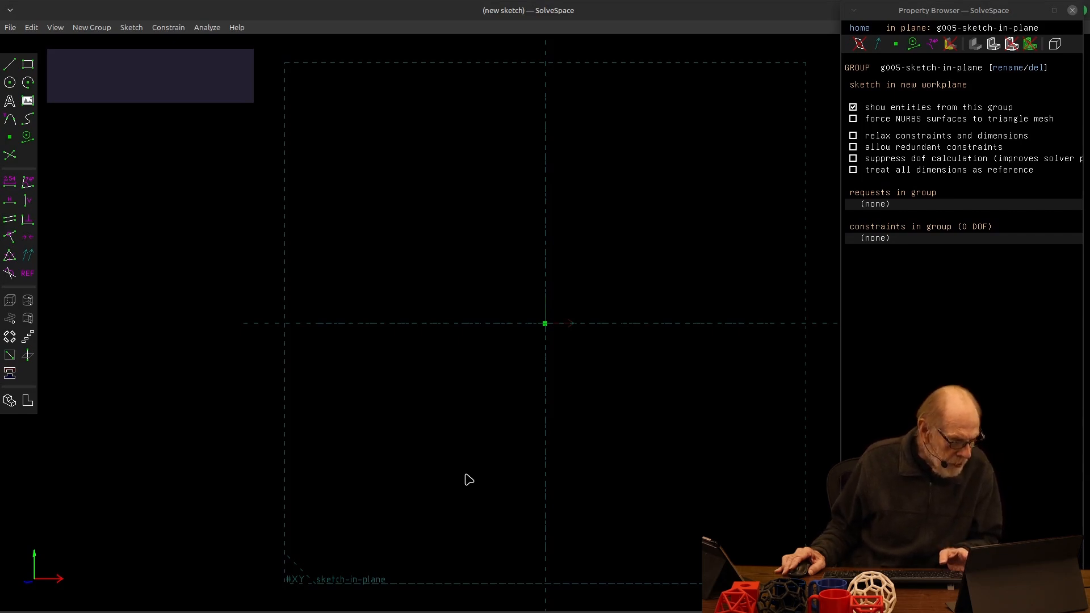
Open the recent file tutorial_cup.slvs in place of the unsaved sketch
{"action": "left_click", "coordinate": [10, 29]}
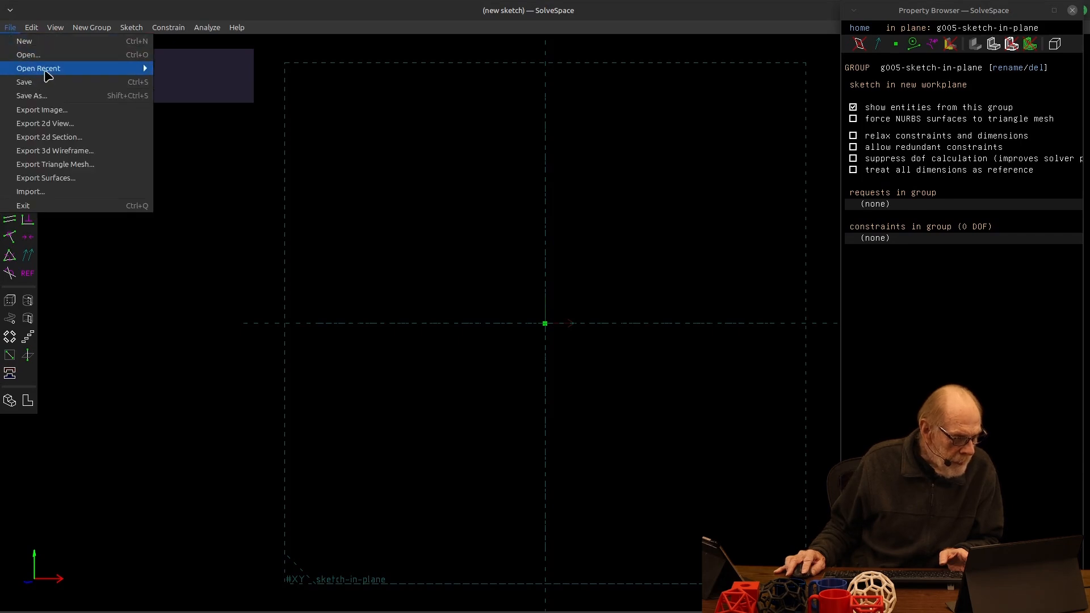
{"action": "mouse_move", "coordinate": [44, 71]}
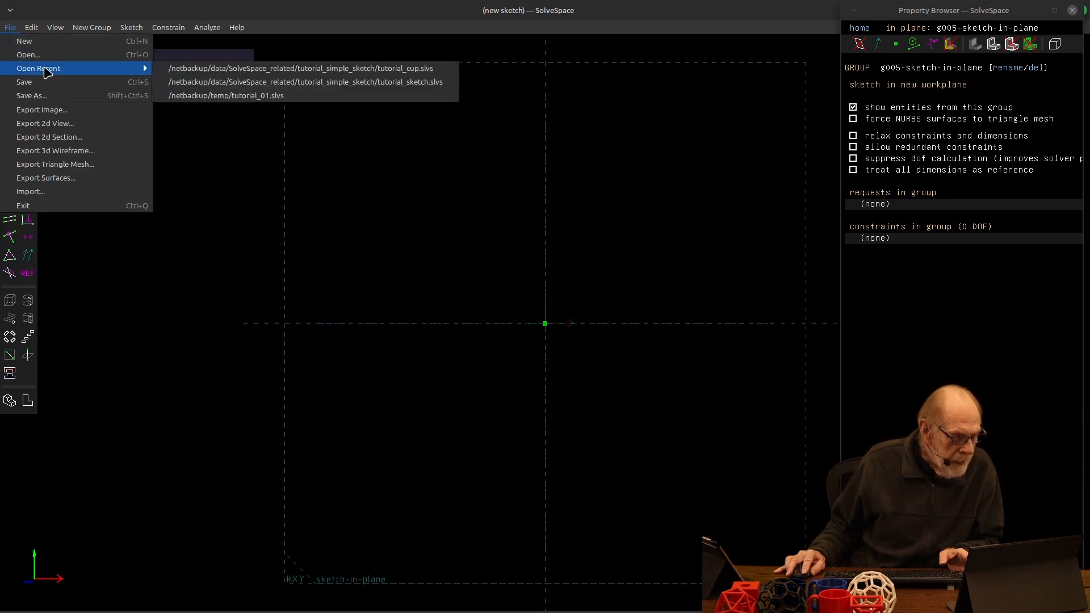
{"action": "left_click", "coordinate": [233, 68]}
{"action": "left_click", "coordinate": [554, 360]}
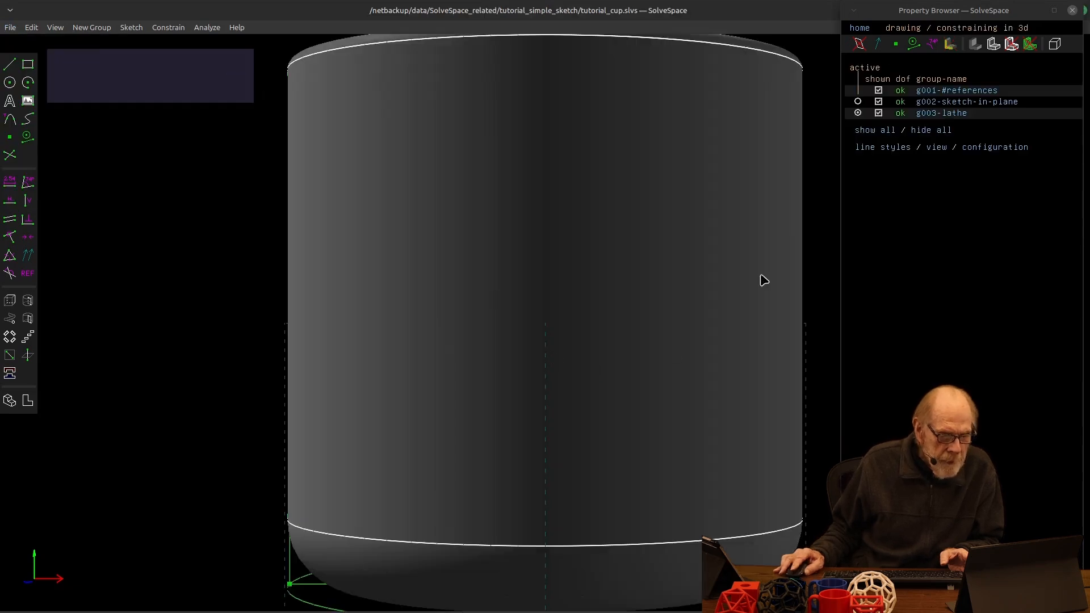
Alternate the active group between g002-sketch-in-plane and g003-lathe to compare the cup's profile with its revolved solid
{"action": "left_click", "coordinate": [858, 101]}
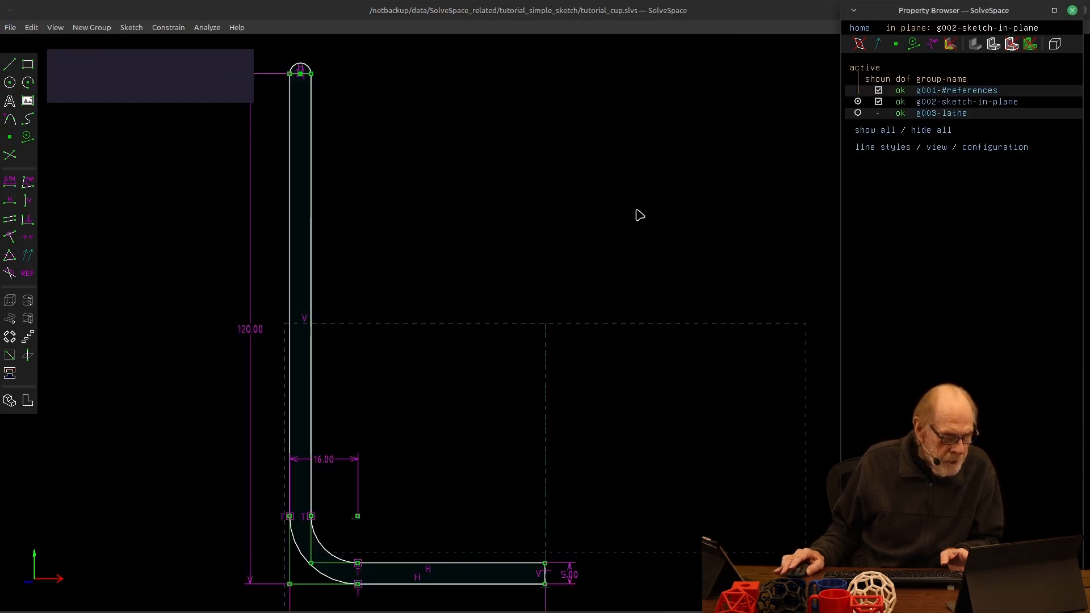
{"action": "left_click", "coordinate": [858, 112]}
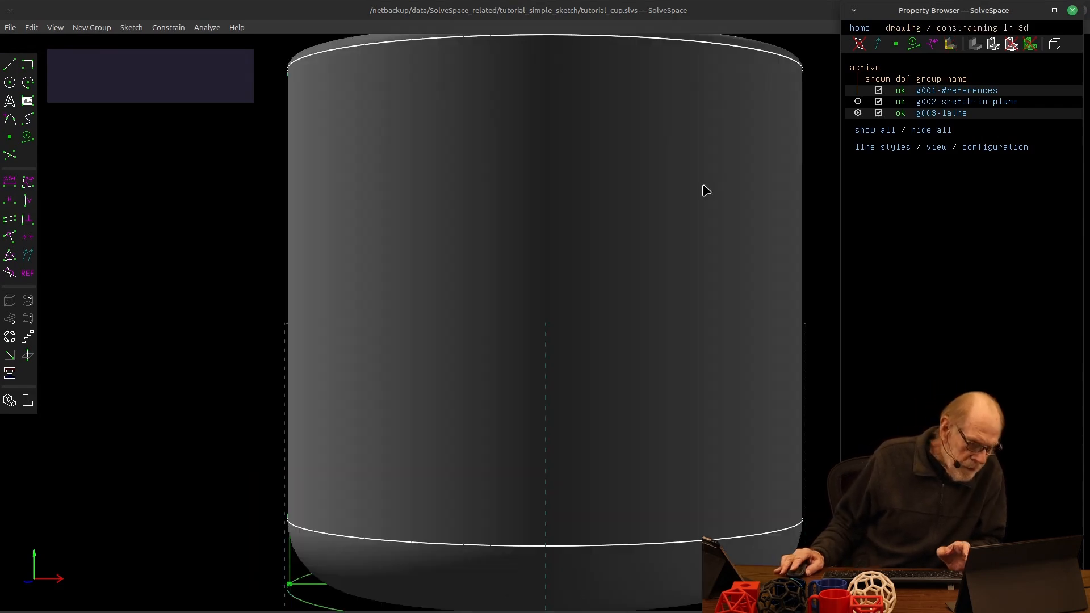
{"action": "scroll", "coordinate": [706, 190], "scroll_direction": "down", "scroll_amount": 2}
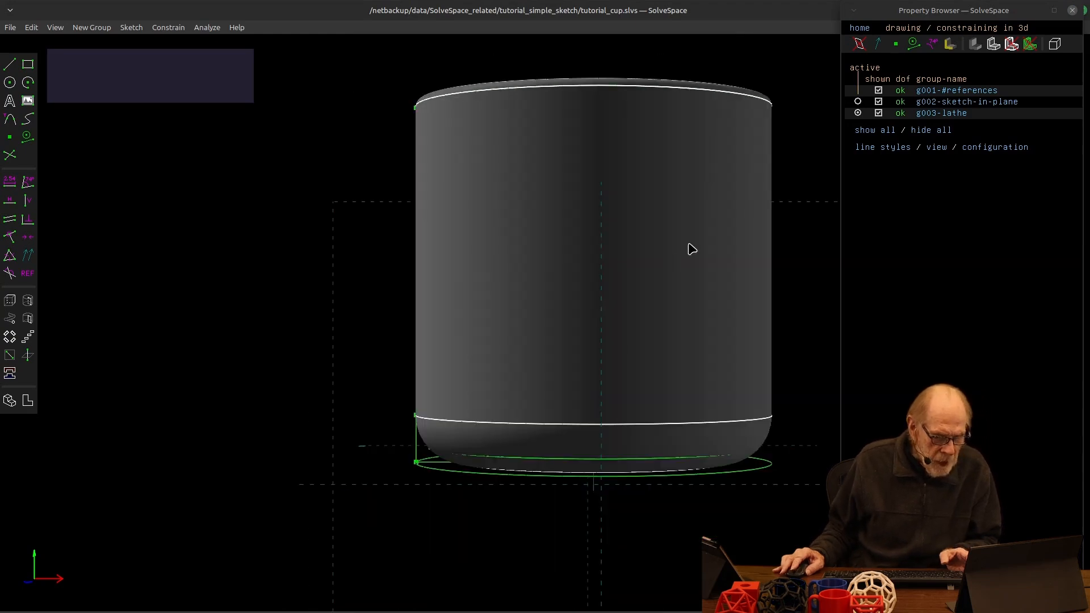
{"action": "left_click", "coordinate": [858, 102]}
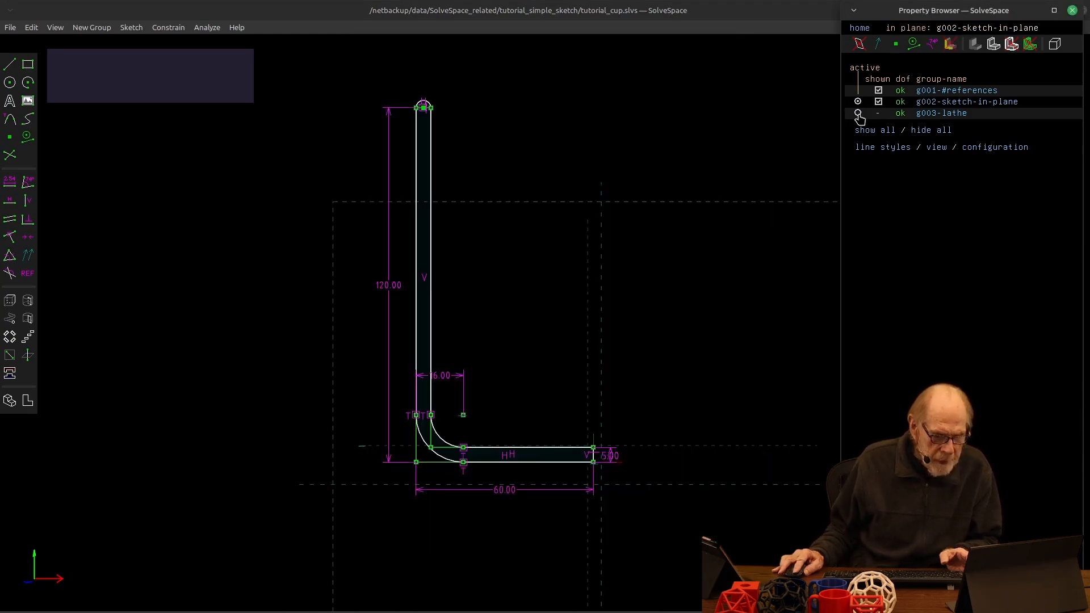
{"action": "left_click", "coordinate": [858, 113]}
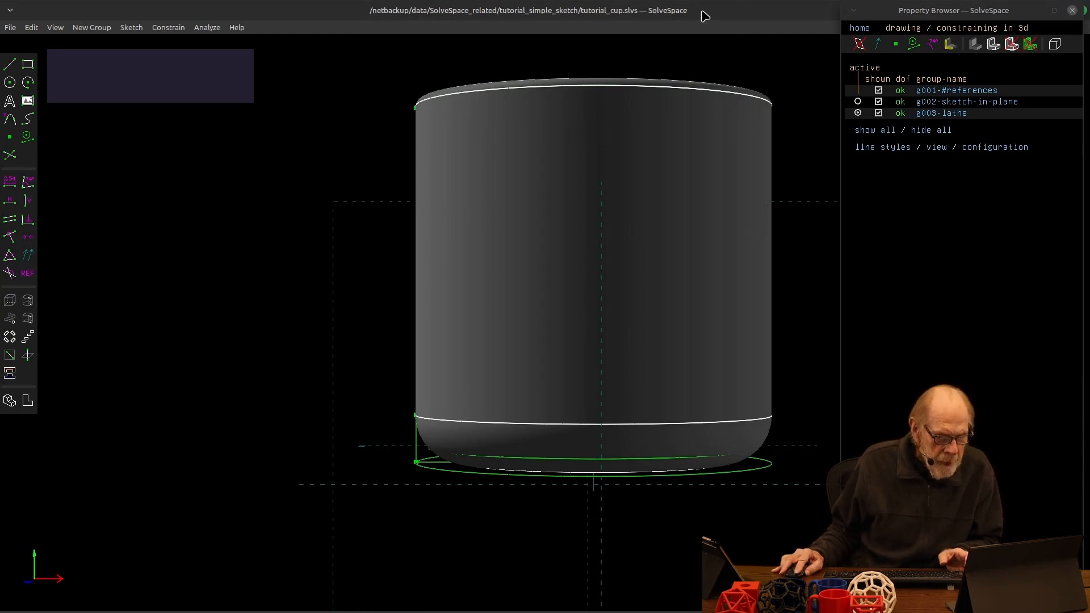
Minimize SolveSpace and the screen recorder, and switch to PrusaSlicer alongside the tutorial_simple_sketch folder
{"action": "left_click_drag", "start_coordinate": [900, 14], "coordinate": [854, 15]}
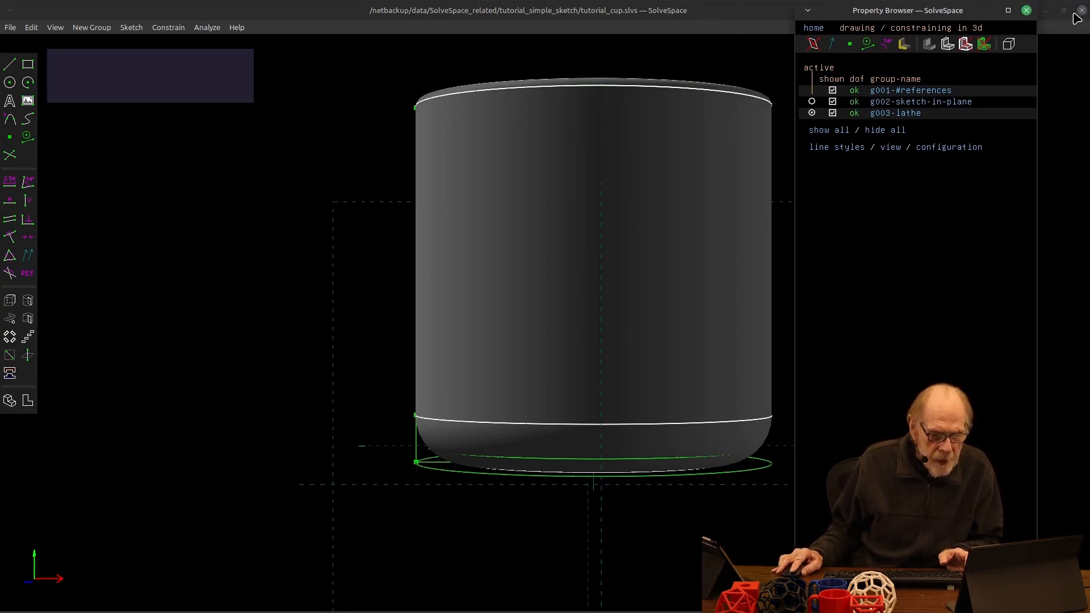
{"action": "left_click", "coordinate": [1048, 12]}
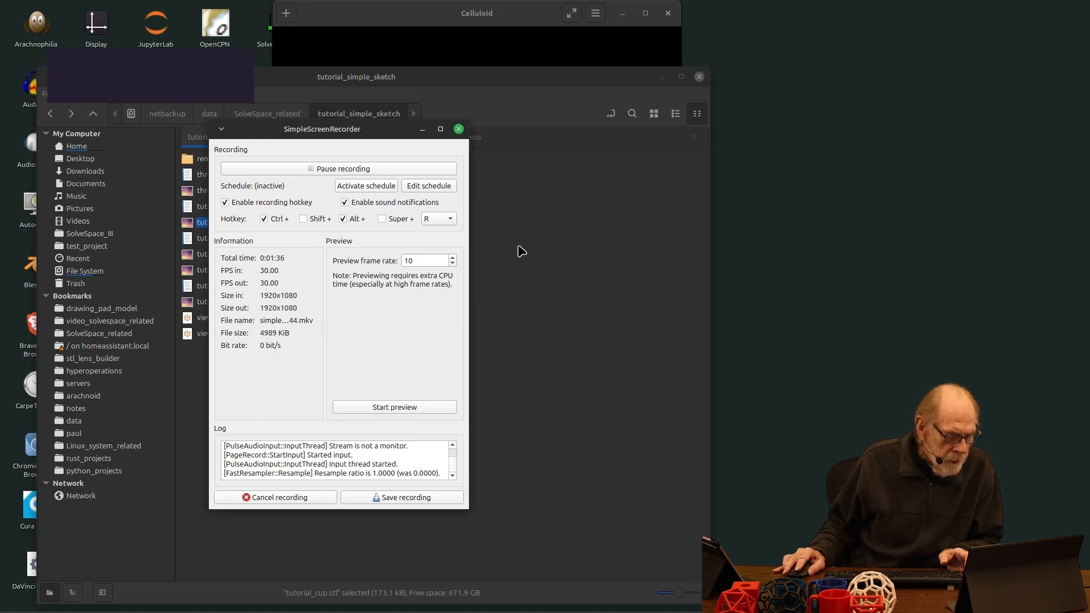
{"action": "left_click", "coordinate": [422, 129]}
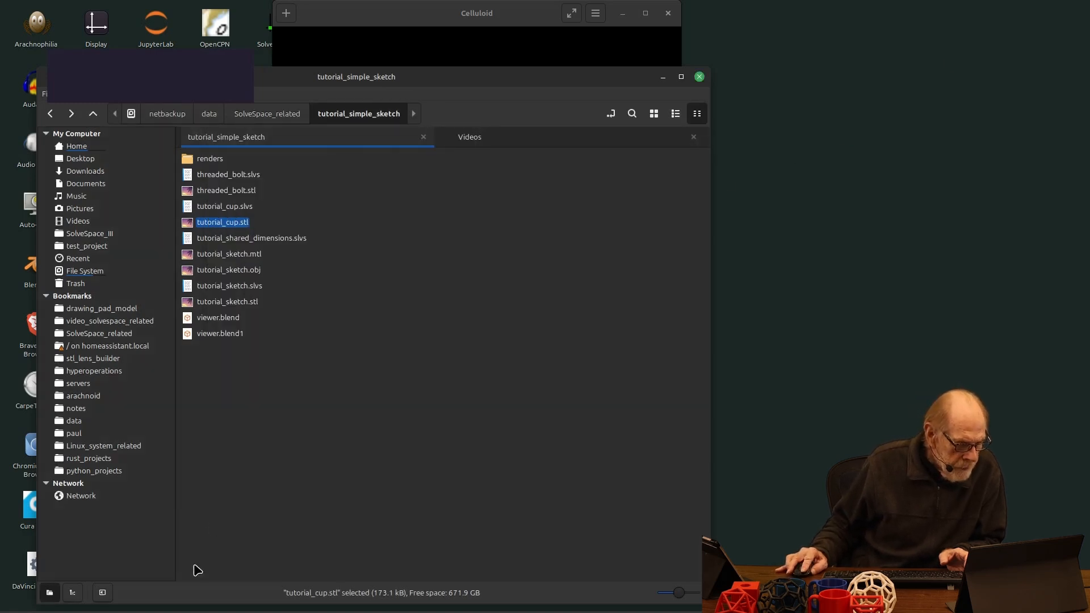
{"action": "mouse_move", "coordinate": [202, 611]}
{"action": "left_click", "coordinate": [494, 604]}
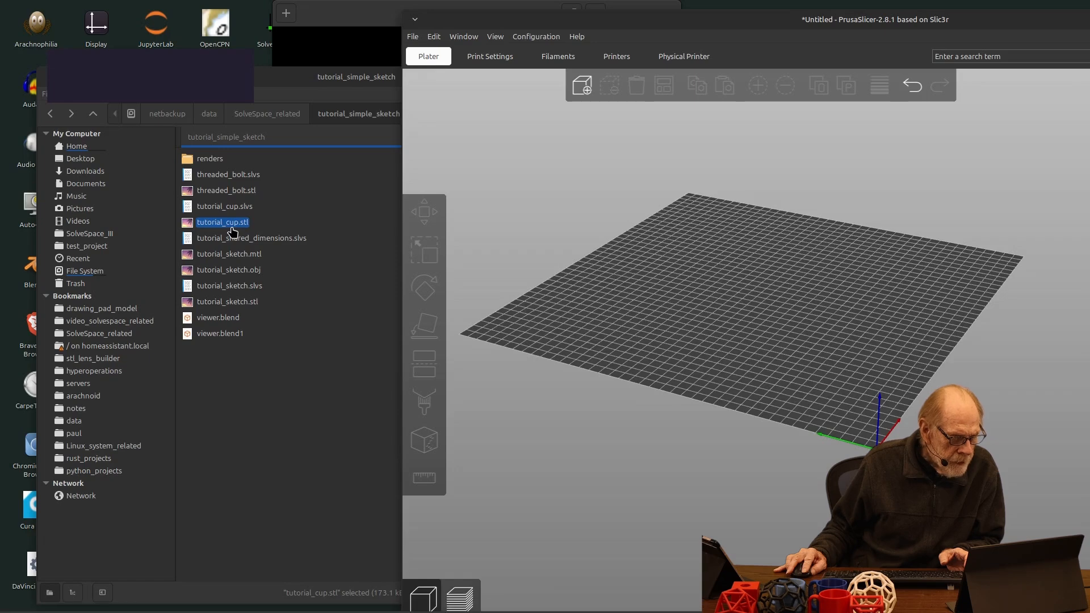
Load tutorial_cup.stl from the tutorial_simple_sketch folder onto the PrusaSlicer print bed and inspect the cup
{"action": "left_click", "coordinate": [231, 225]}
{"action": "left_click_drag", "start_coordinate": [231, 225], "coordinate": [818, 284]}
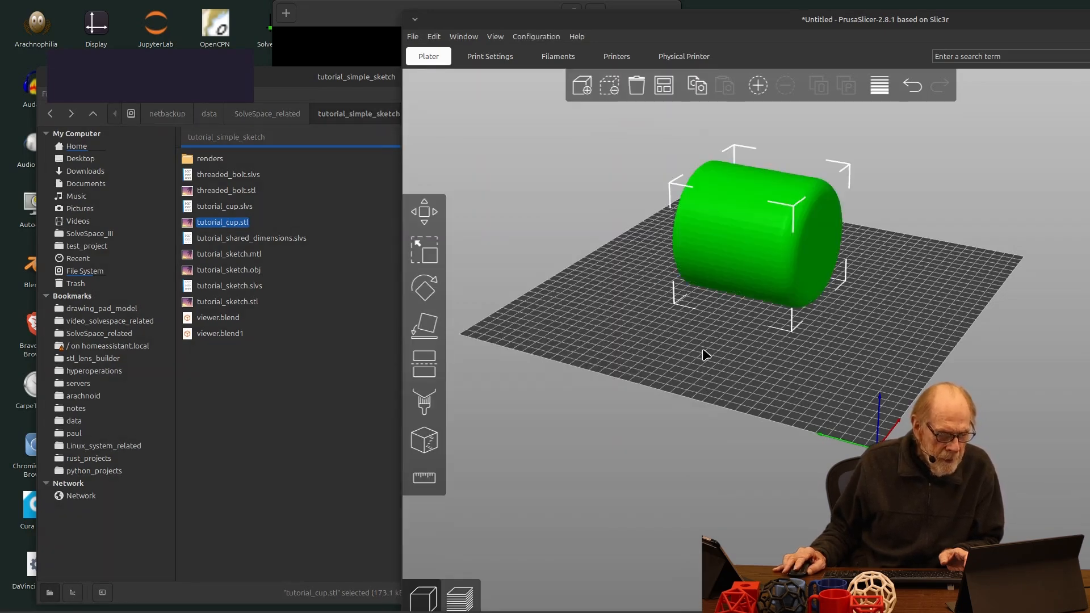
{"action": "middle_click_drag", "start_coordinate": [704, 354], "coordinate": [727, 360]}
{"action": "mouse_move", "coordinate": [727, 360]}
{"action": "left_mouse_down"}
{"action": "mouse_move", "coordinate": [774, 359]}
{"action": "mouse_move", "coordinate": [703, 358]}
{"action": "mouse_move", "coordinate": [717, 379]}
{"action": "mouse_move", "coordinate": [725, 365]}
{"action": "mouse_move", "coordinate": [785, 360]}
{"action": "mouse_move", "coordinate": [754, 343]}
{"action": "mouse_move", "coordinate": [782, 340]}
{"action": "mouse_move", "coordinate": [799, 355]}
{"action": "mouse_move", "coordinate": [706, 361]}
{"action": "left_mouse_up"}
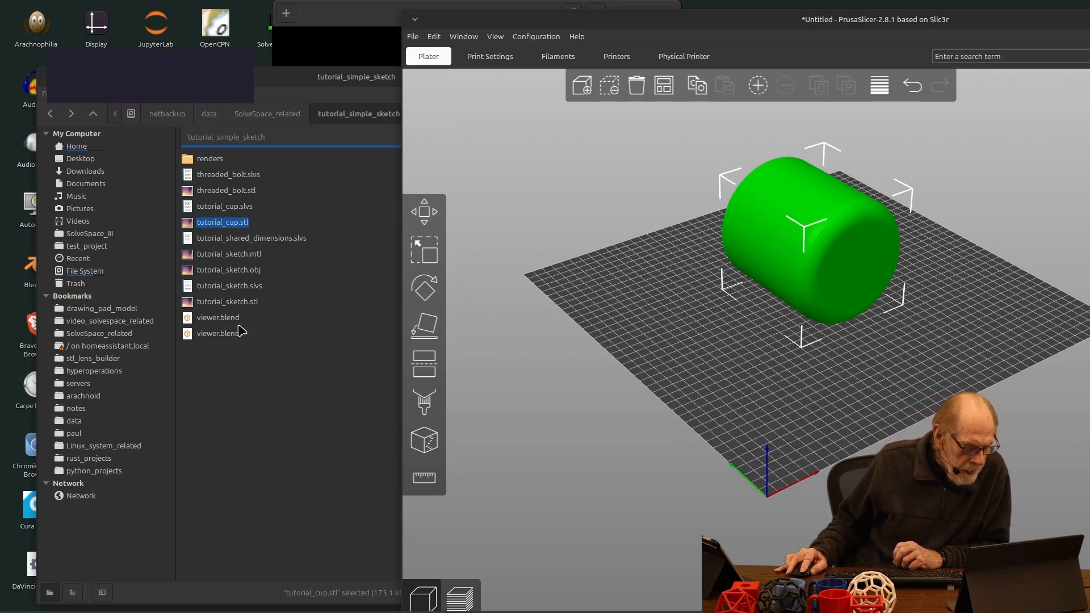
Open viewer.blend in Blender, view the tutorial_cup model with rendered viewport shading, and minimize Blender
{"action": "double_click", "coordinate": [222, 317]}
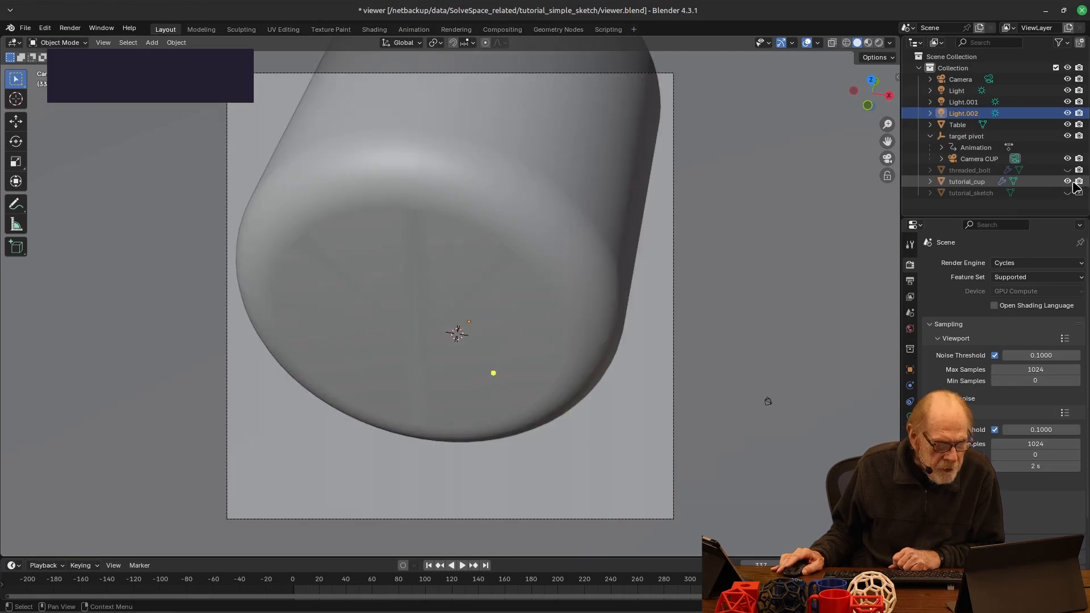
{"action": "left_click", "coordinate": [879, 43]}
{"action": "mouse_move", "coordinate": [732, 340]}
{"action": "middle_mouse_down"}
{"action": "mouse_move", "coordinate": [643, 332]}
{"action": "mouse_move", "coordinate": [600, 314]}
{"action": "mouse_move", "coordinate": [627, 304]}
{"action": "middle_mouse_up"}
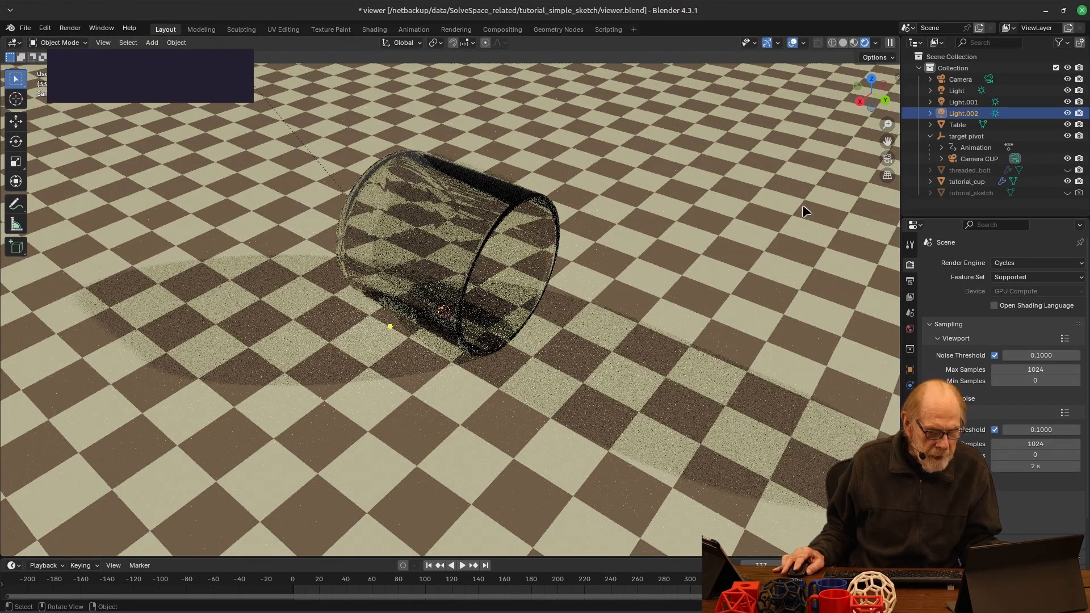
{"action": "left_click", "coordinate": [1046, 11]}
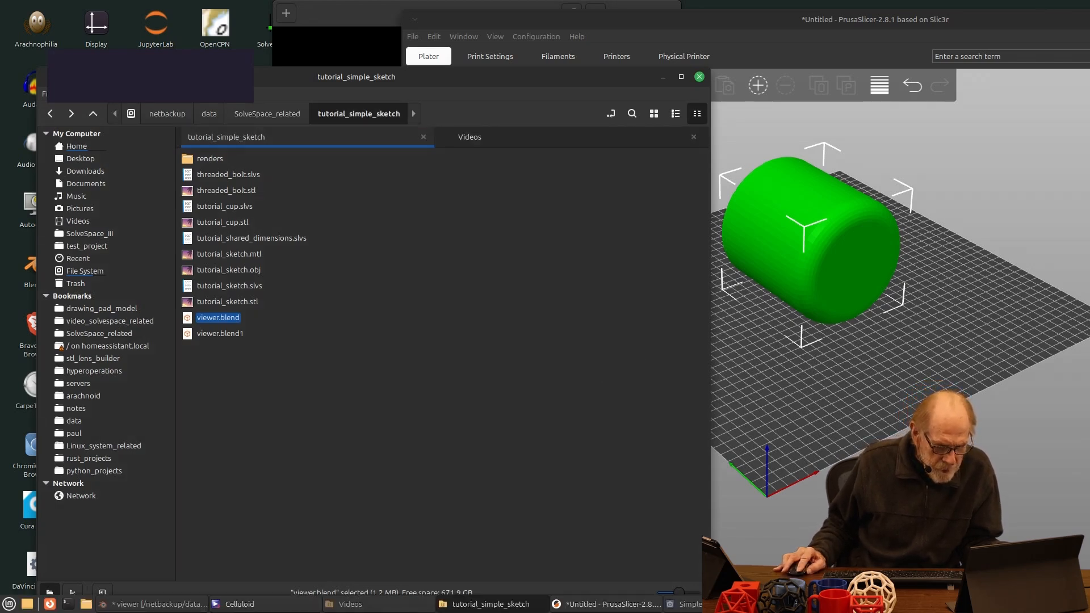
Switch to SolveSpace, activate the cup's sketch-in-plane group, and start a new empty sketch file
{"action": "left_click", "coordinate": [835, 605]}
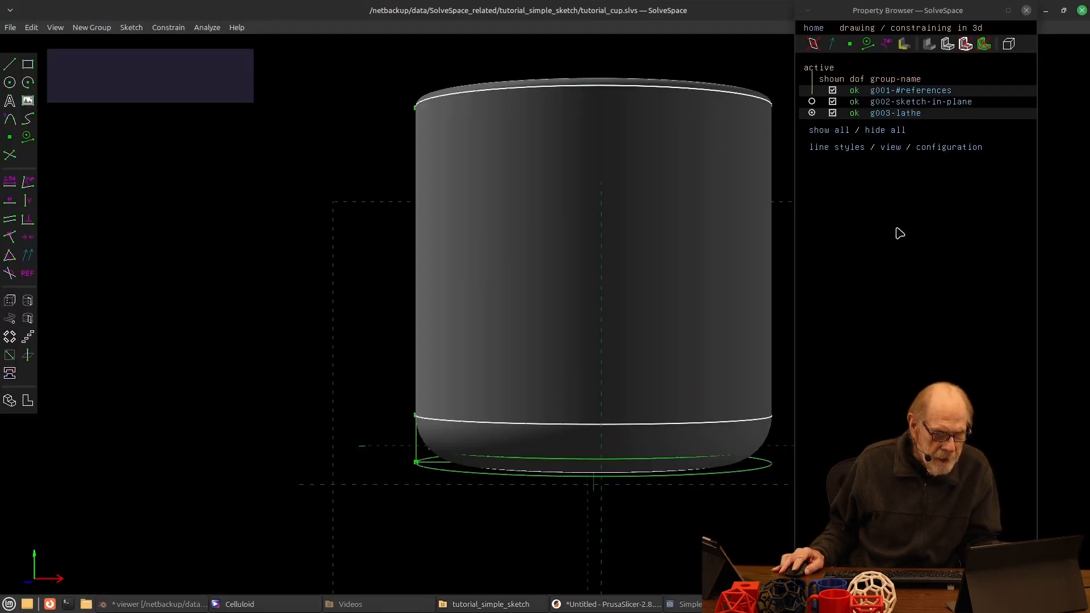
{"action": "left_click", "coordinate": [812, 102]}
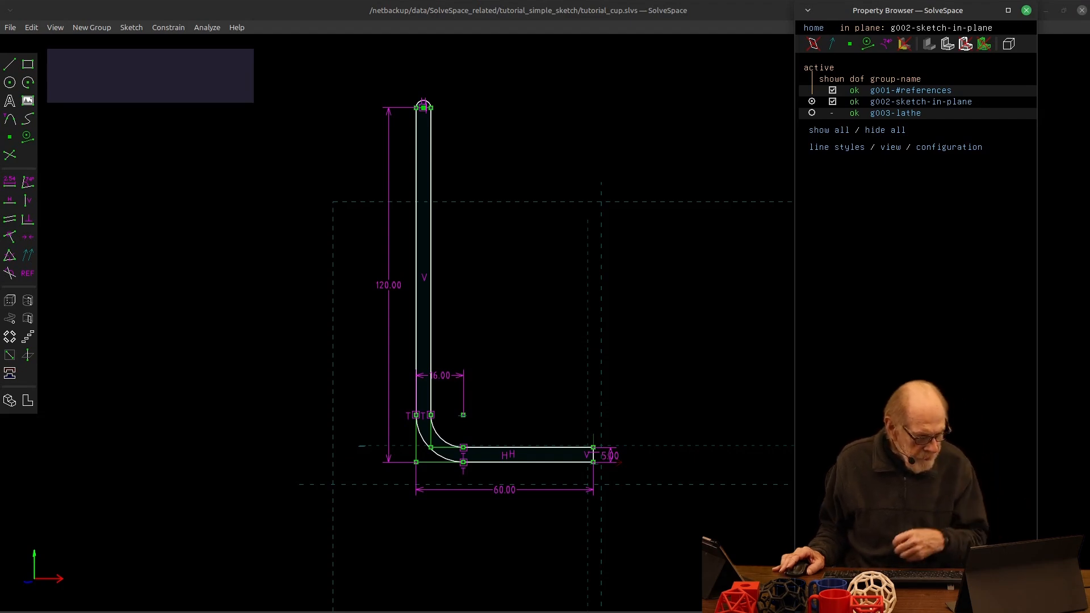
{"action": "key", "text": "ctrl+n"}
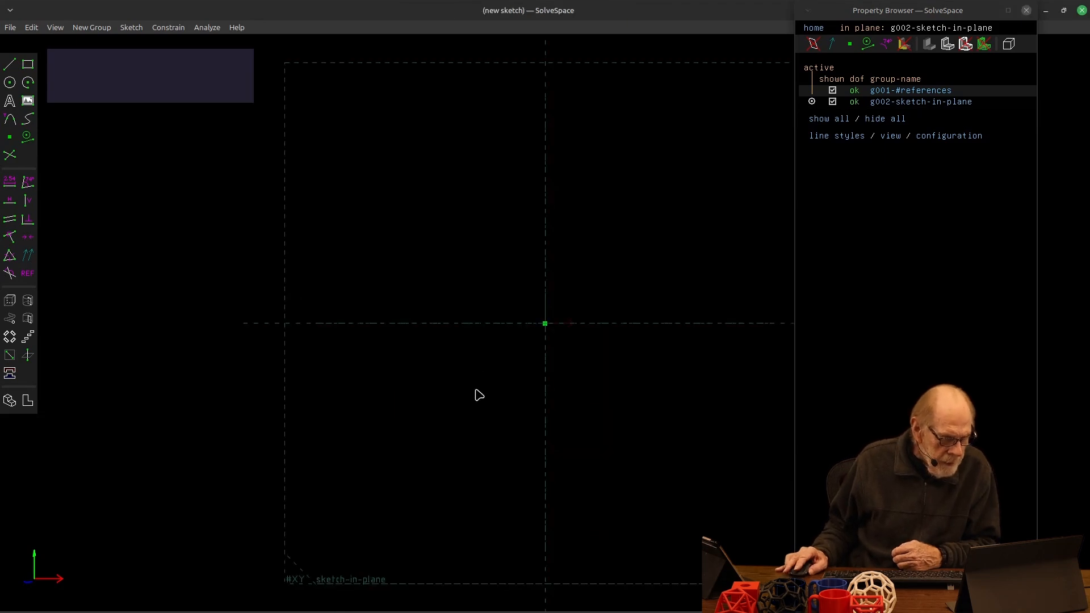
Sketch a vertical line about 59 long upward from the origin and convert it to construction geometry
{"action": "right_click_drag", "start_coordinate": [479, 395], "coordinate": [454, 416]}
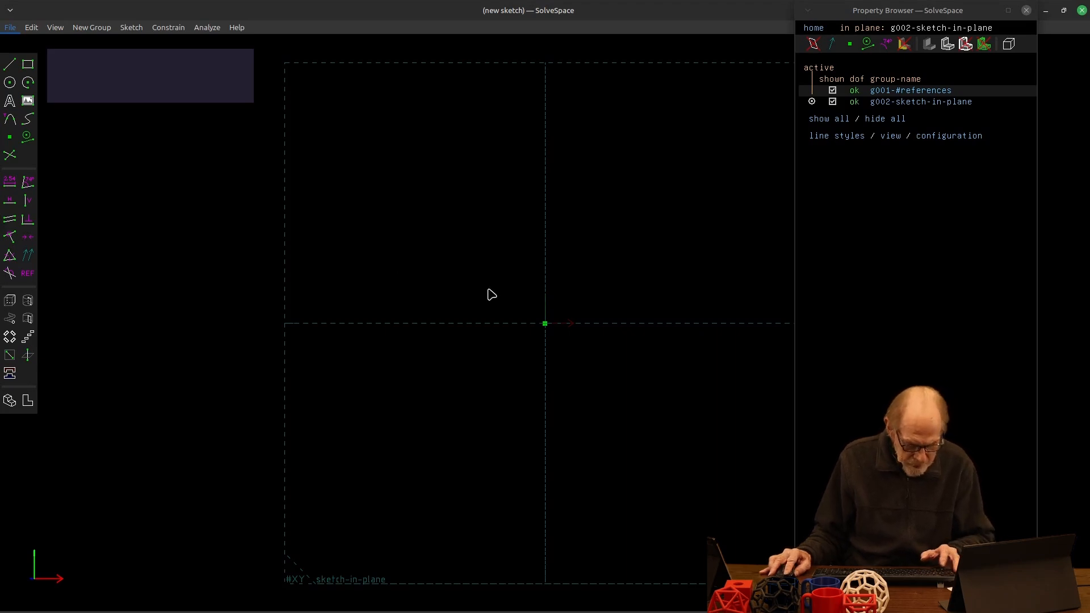
{"action": "key", "text": "s"}
{"action": "left_click", "coordinate": [545, 323]}
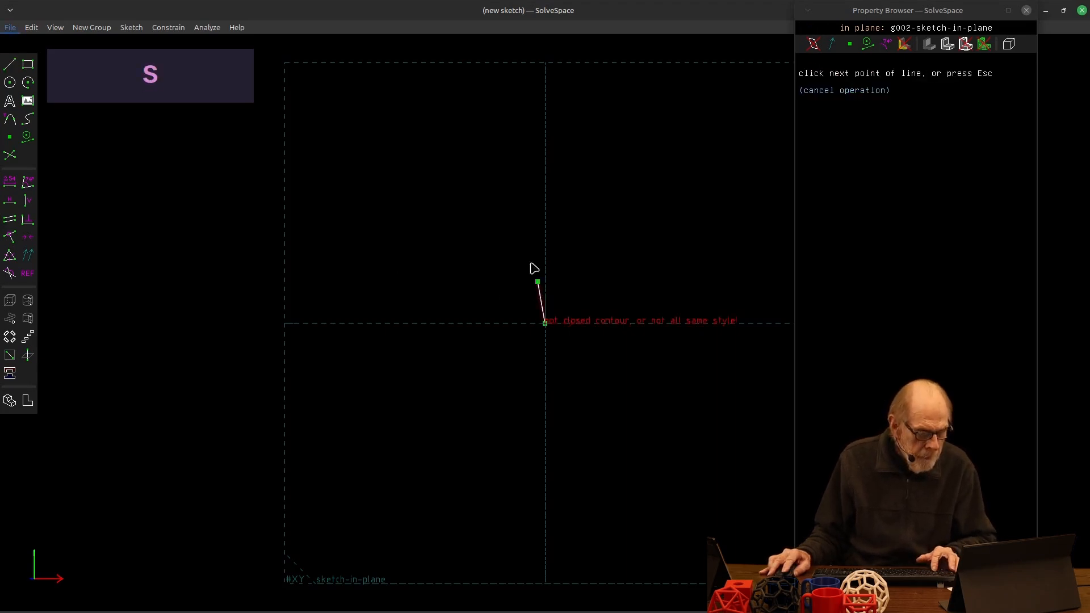
{"action": "double_click", "coordinate": [544, 155]}
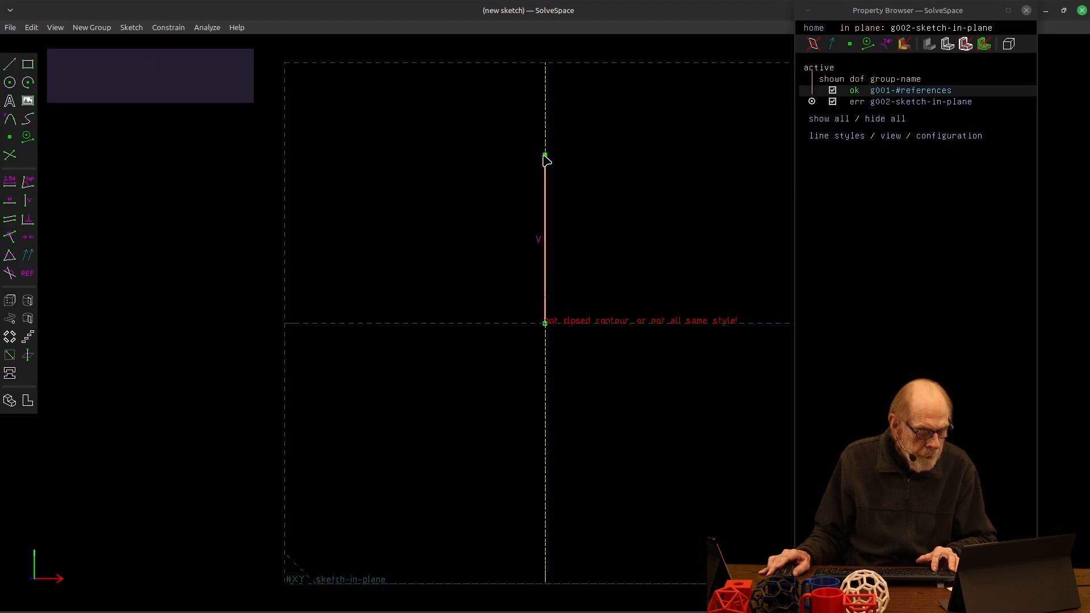
{"action": "left_click", "coordinate": [550, 220]}
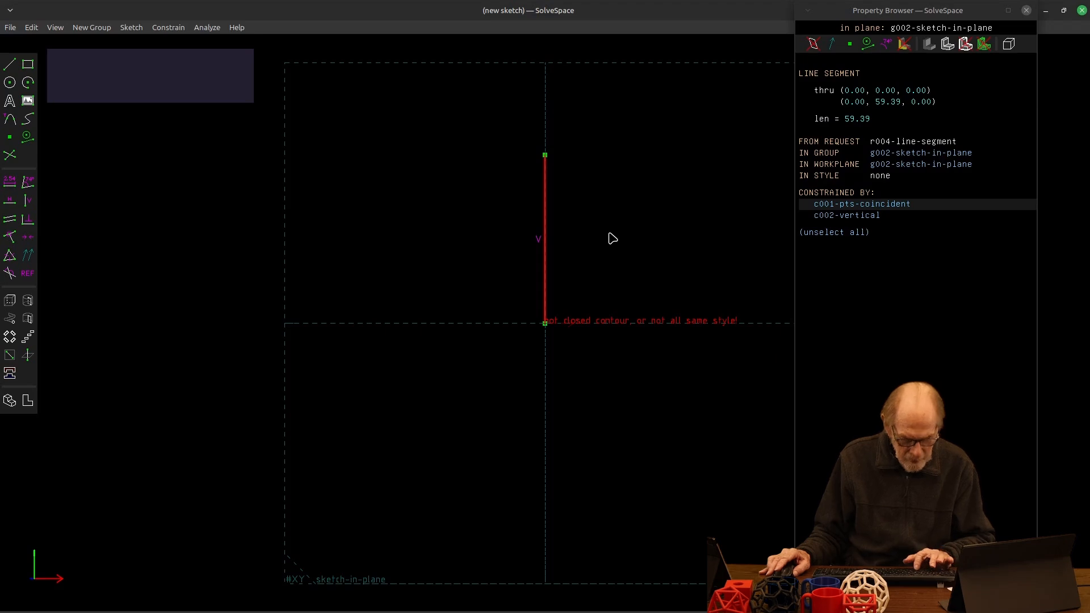
{"action": "key", "text": "g"}
Dimension the vertical construction line's length and set it to 125
{"action": "left_click", "coordinate": [544, 223]}
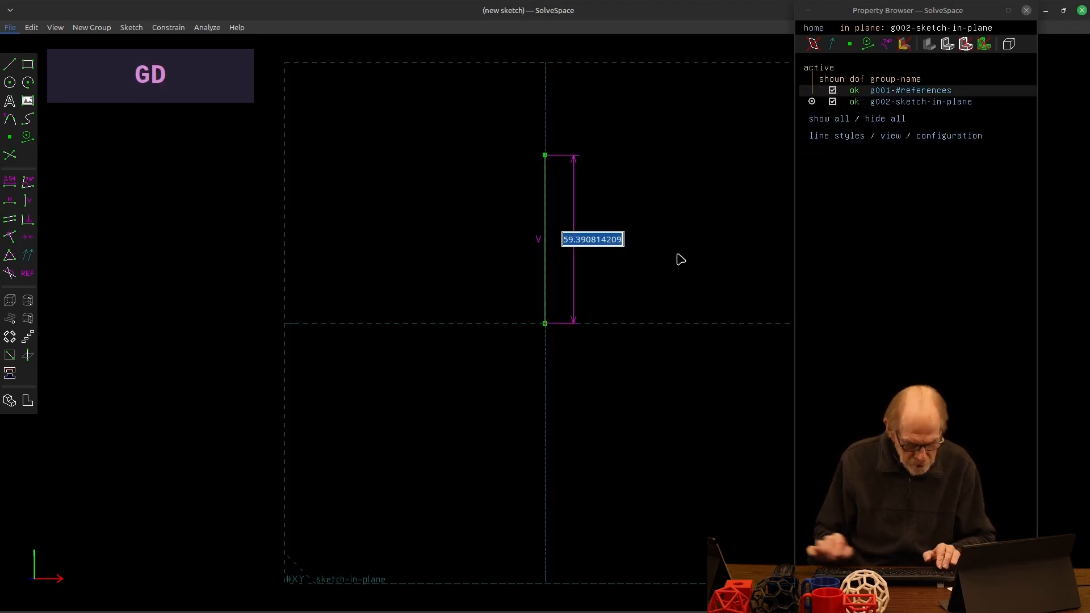
{"action": "type", "text": "125"}
{"action": "key", "text": "Return"}
{"action": "scroll", "coordinate": [587, 257], "scroll_direction": "down", "scroll_amount": 3}
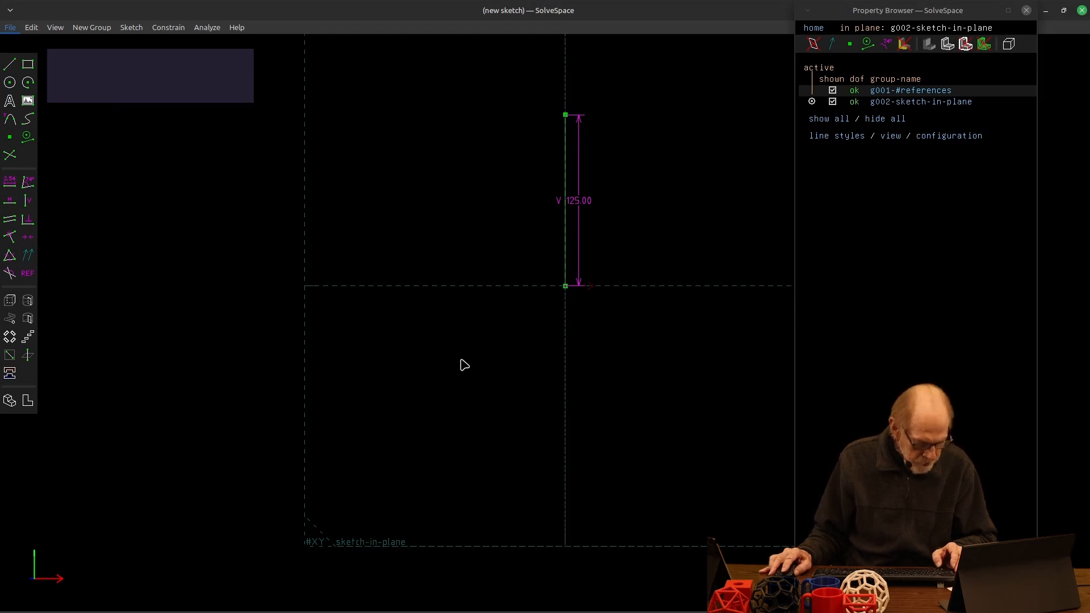
Sketch a horizontal line from the origin toward negative X and convert it to construction geometry
{"action": "key", "text": "s"}
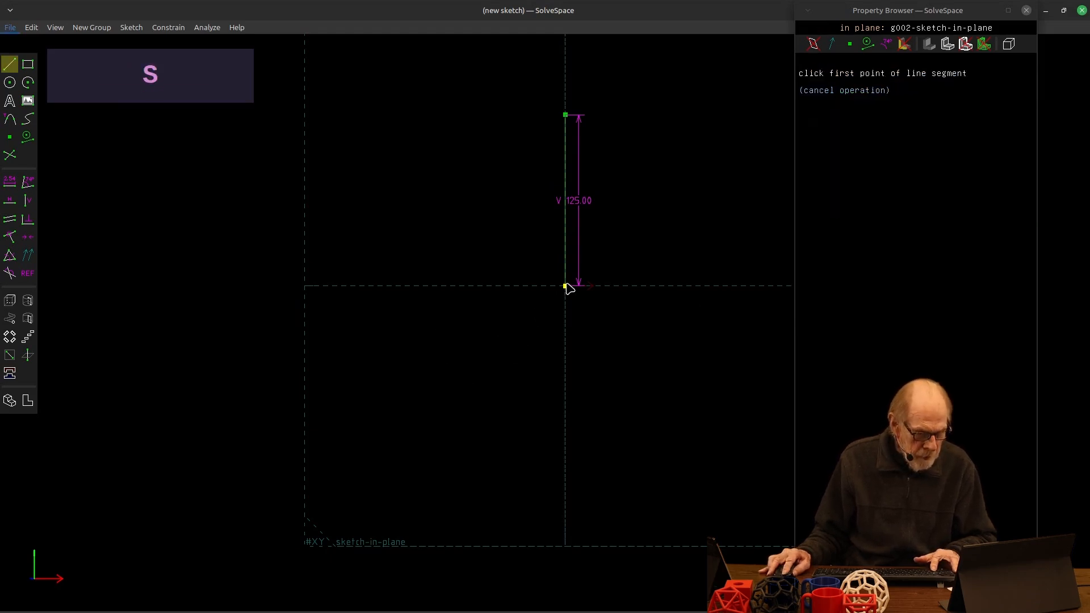
{"action": "left_click", "coordinate": [564, 287]}
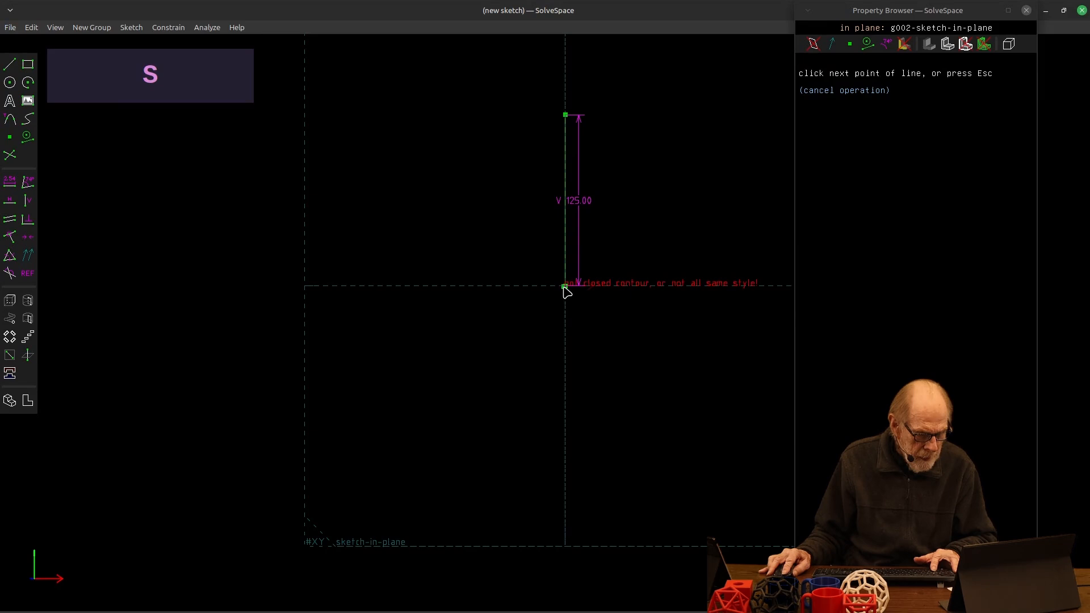
{"action": "left_click", "coordinate": [414, 287]}
{"action": "key", "text": "Escape"}
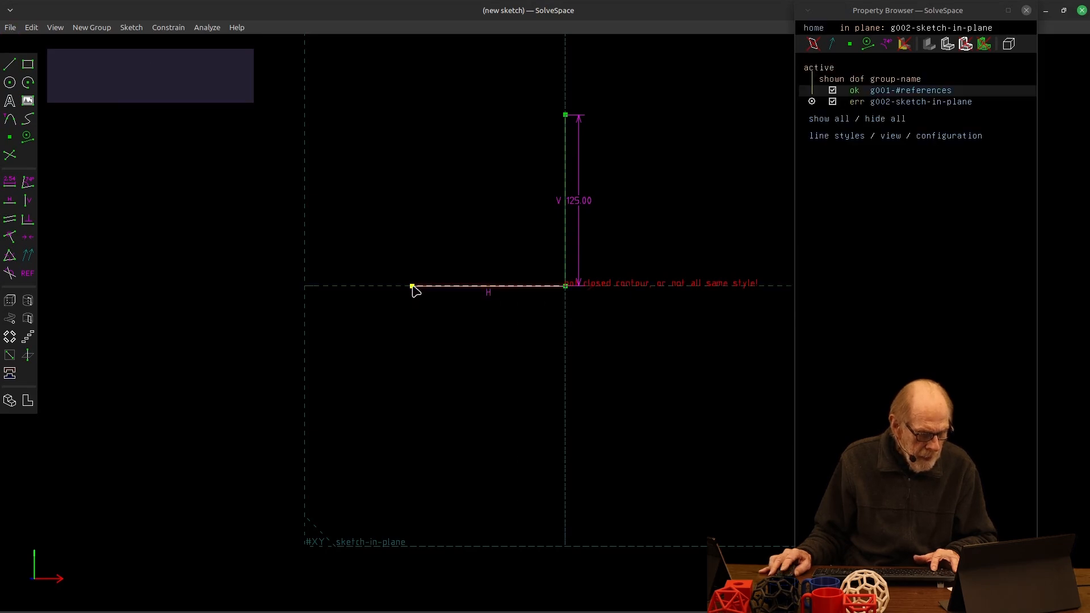
{"action": "left_click", "coordinate": [454, 293]}
{"action": "key", "text": "g"}
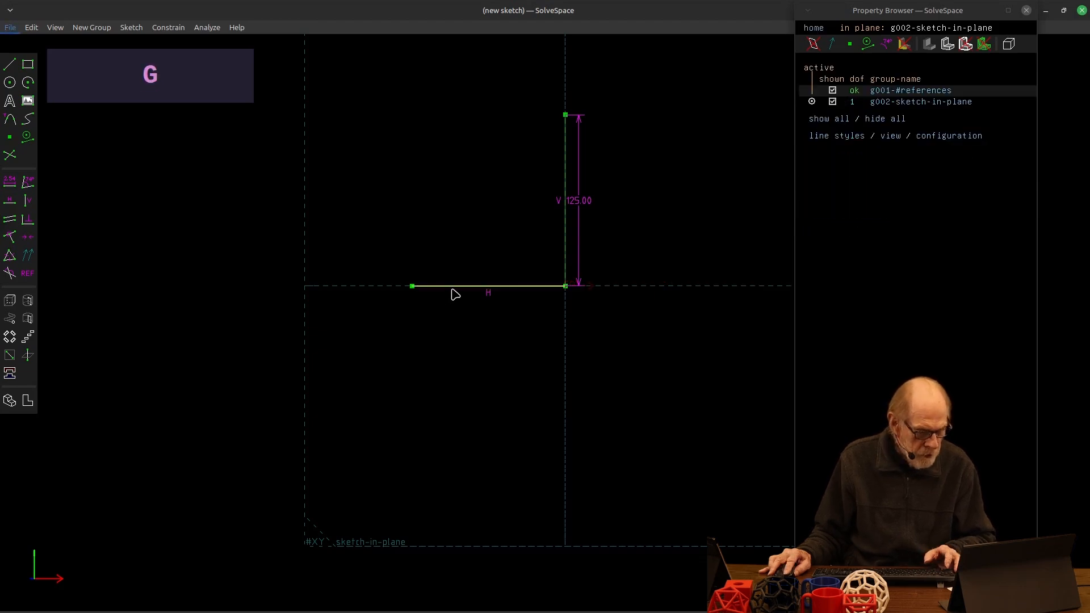
Constrain the horizontal construction line to equal length with the vertical one
{"action": "left_click", "coordinate": [455, 292]}
{"action": "left_click", "coordinate": [564, 244]}
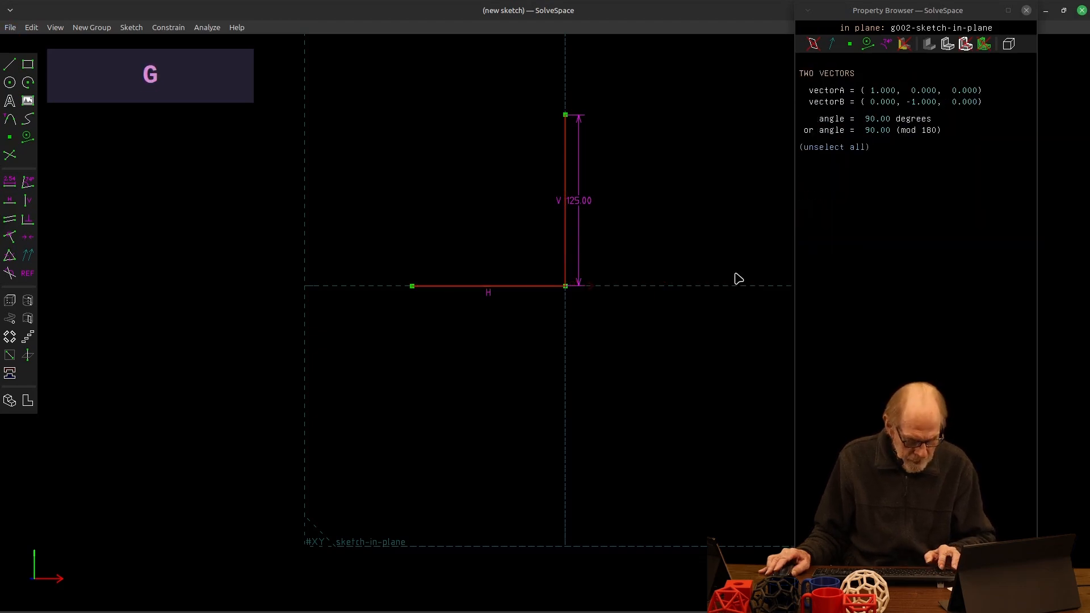
{"action": "key", "text": "q"}
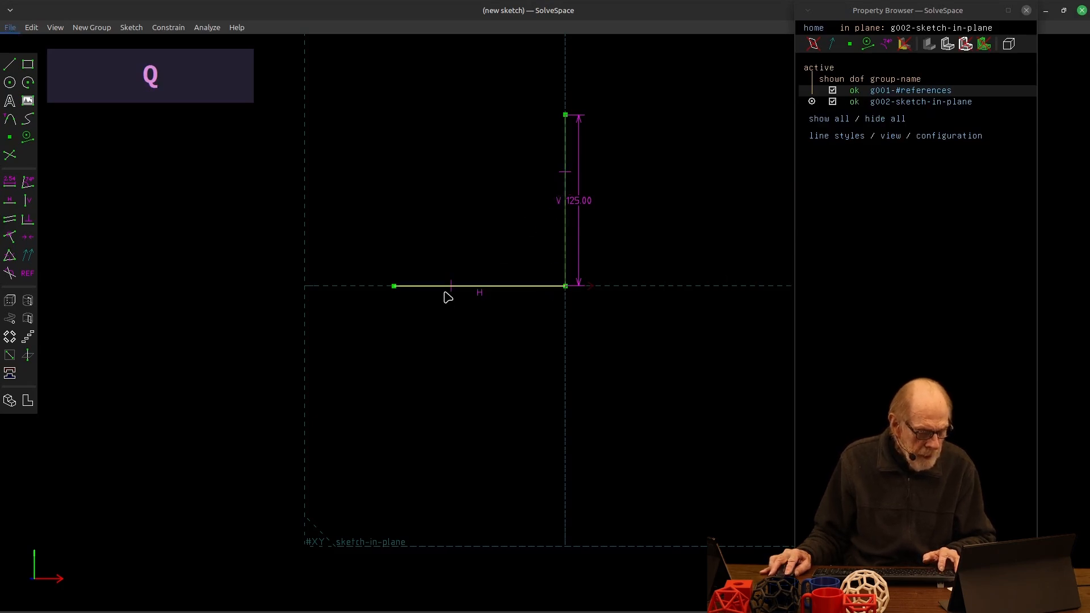
Add a reference length dimension to the horizontal construction line and place it below the line
{"action": "left_click", "coordinate": [419, 292]}
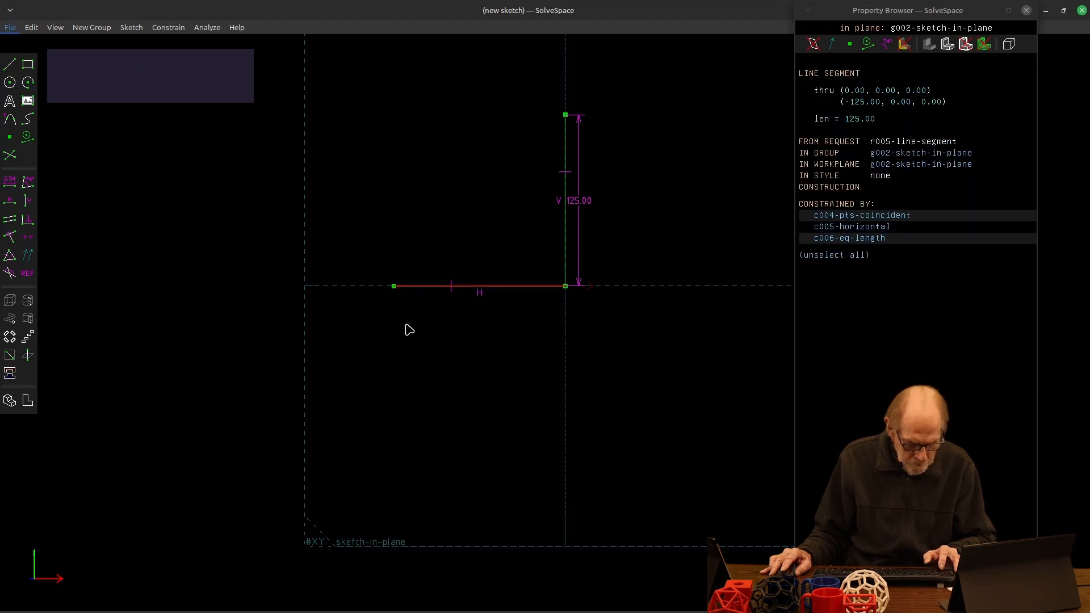
{"action": "key", "text": "d"}
{"action": "left_click_drag", "start_coordinate": [479, 267], "coordinate": [442, 336]}
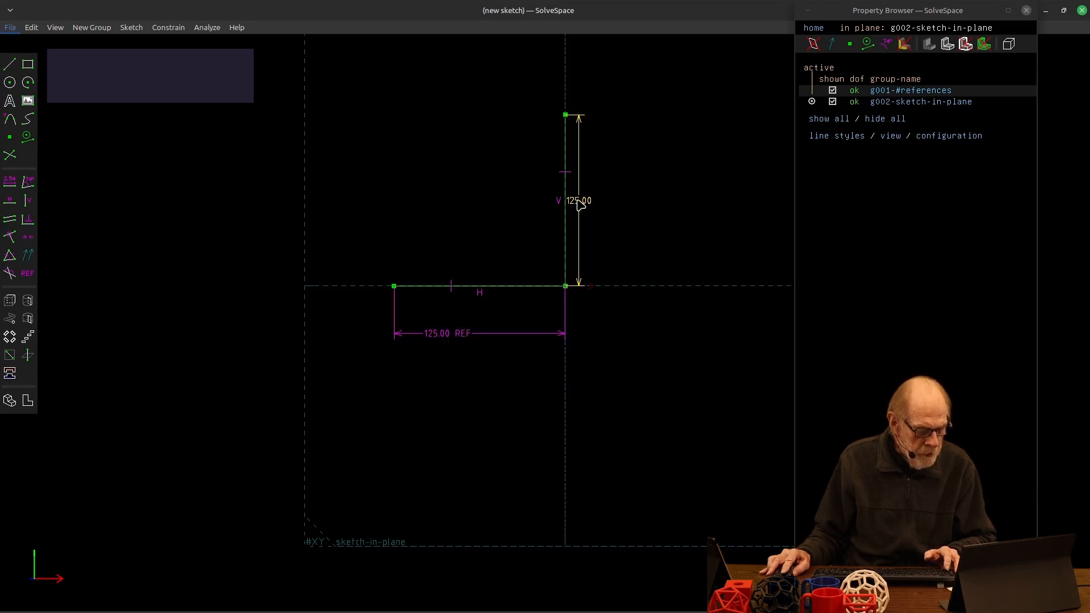
Create a new sketch-in-workplane group on the YZ reference plane
{"action": "middle_click_drag", "start_coordinate": [681, 218], "coordinate": [615, 260]}
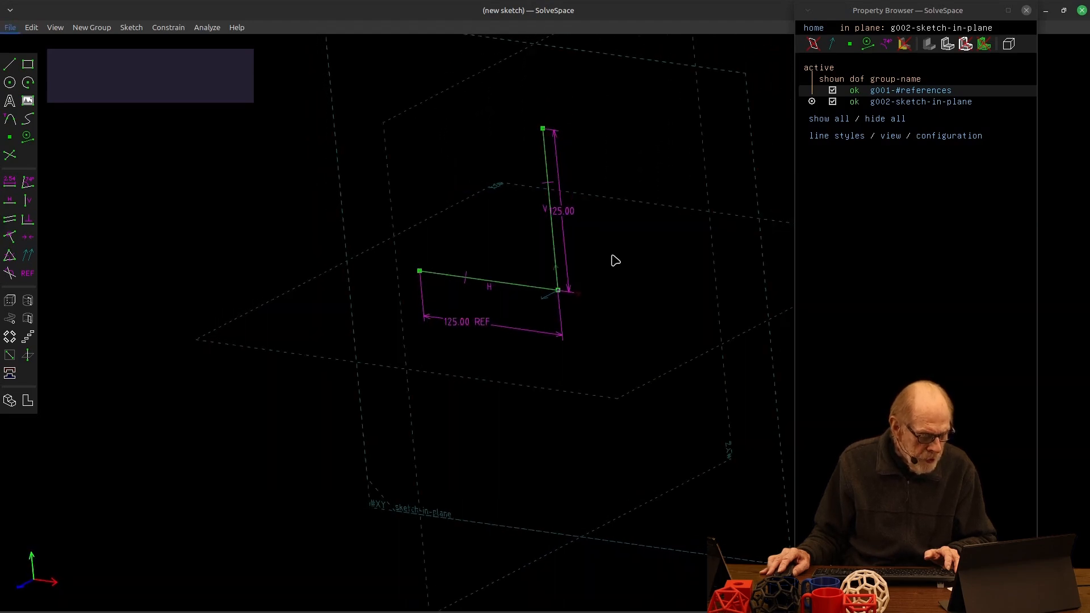
{"action": "left_click", "coordinate": [401, 339]}
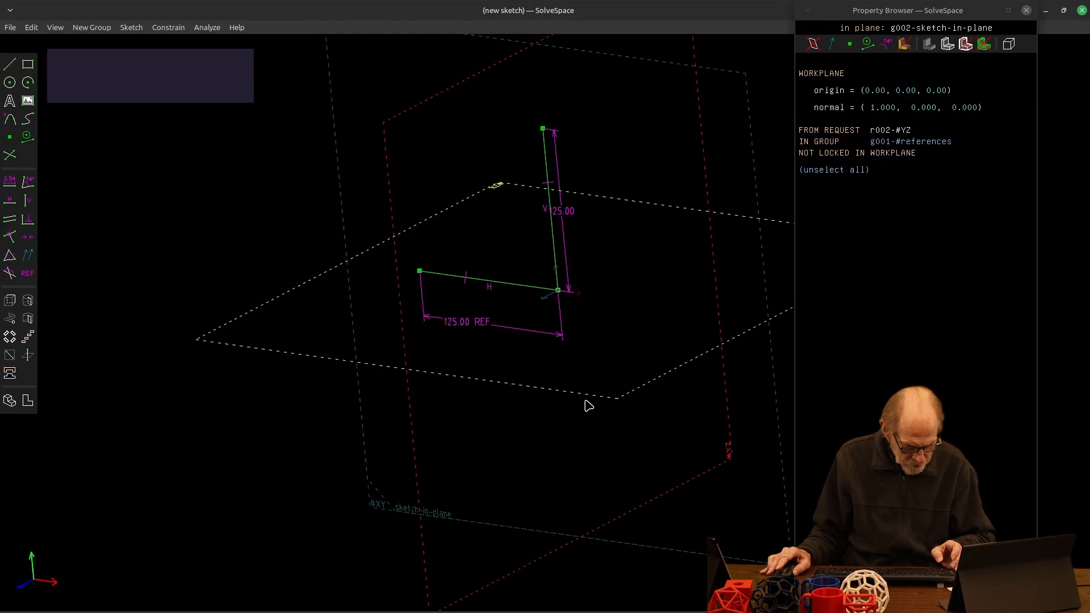
{"action": "key", "text": "shift+w"}
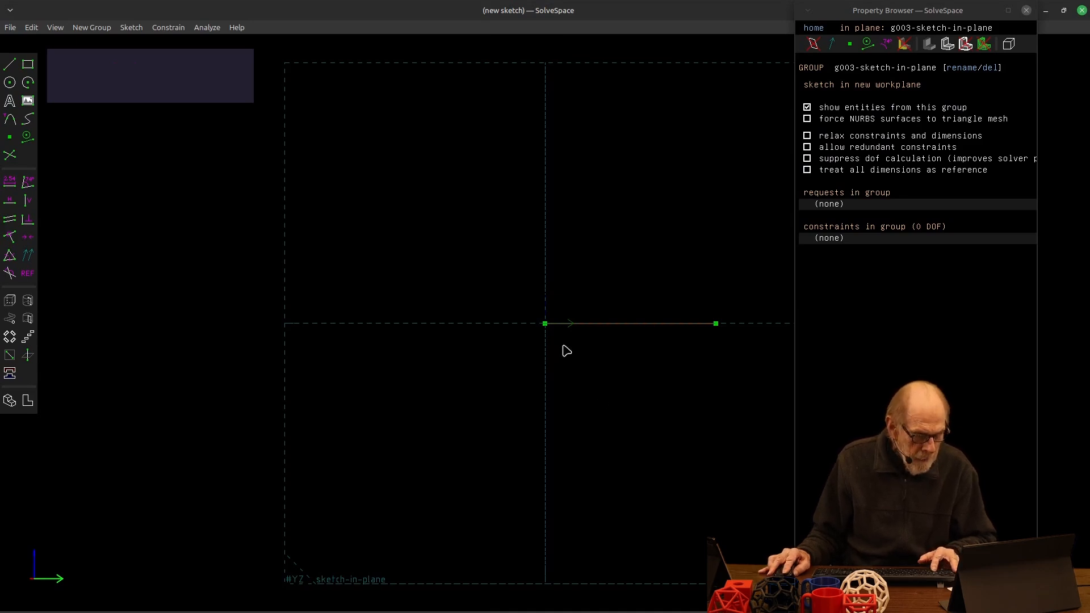
Sketch a line from the origin along the Z axis in the YZ sketch and convert it to construction geometry
{"action": "key", "text": "s"}
{"action": "left_click", "coordinate": [545, 323]}
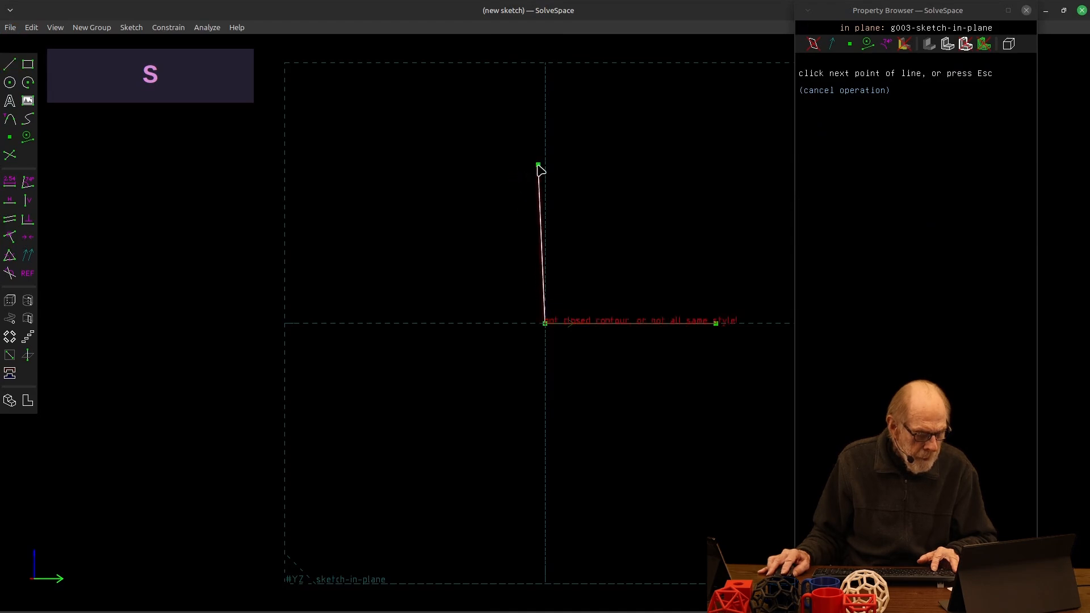
{"action": "left_click", "coordinate": [544, 164]}
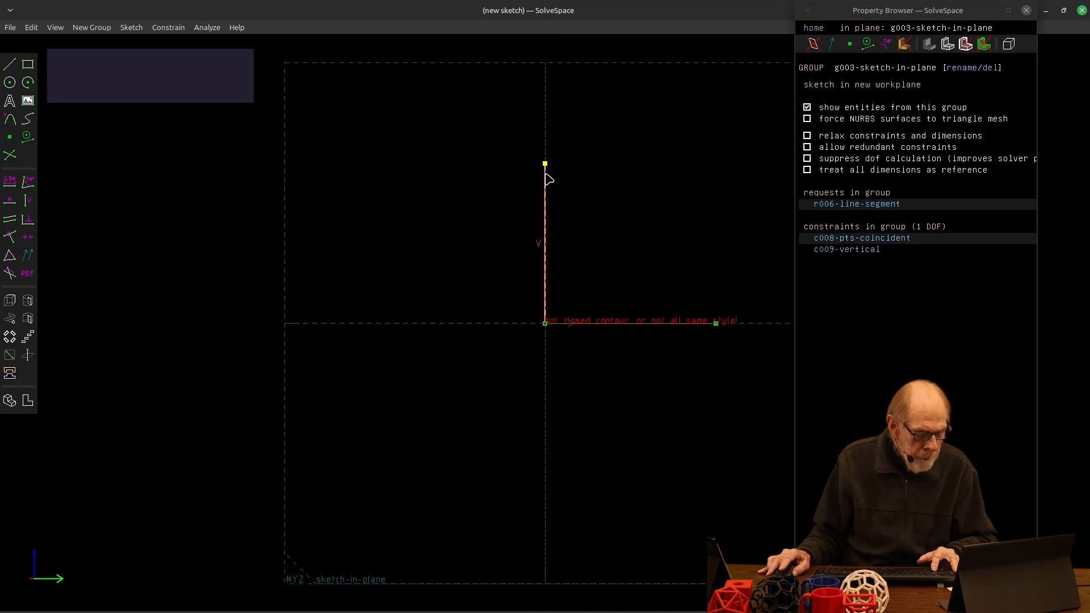
{"action": "left_click", "coordinate": [545, 225]}
{"action": "key", "text": "g"}
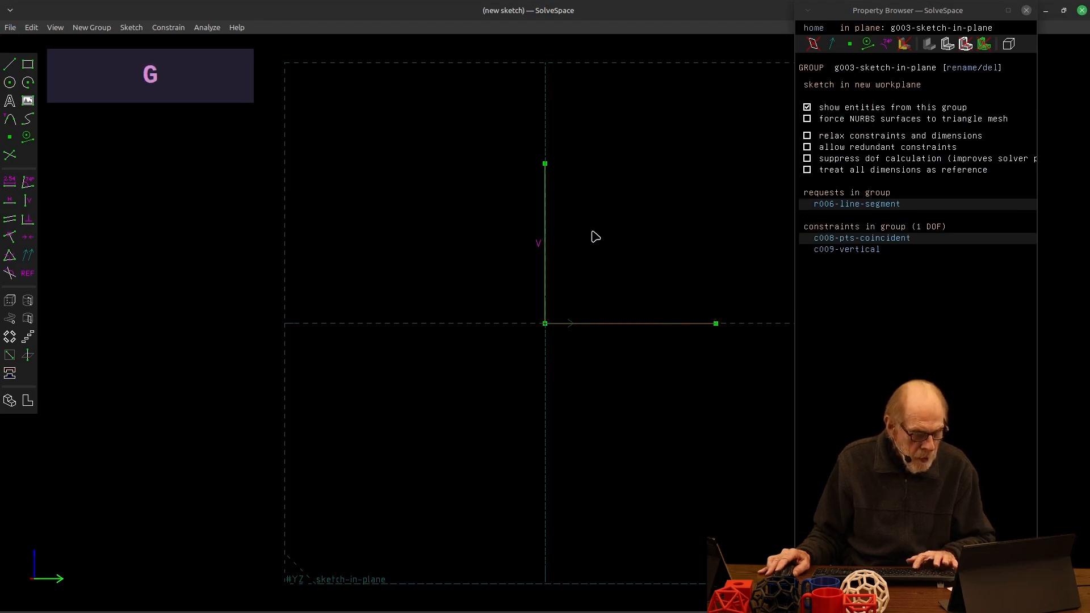
Constrain the new Z-axis construction line to equal length with the first sketch's Y-axis line
{"action": "left_click", "coordinate": [635, 324]}
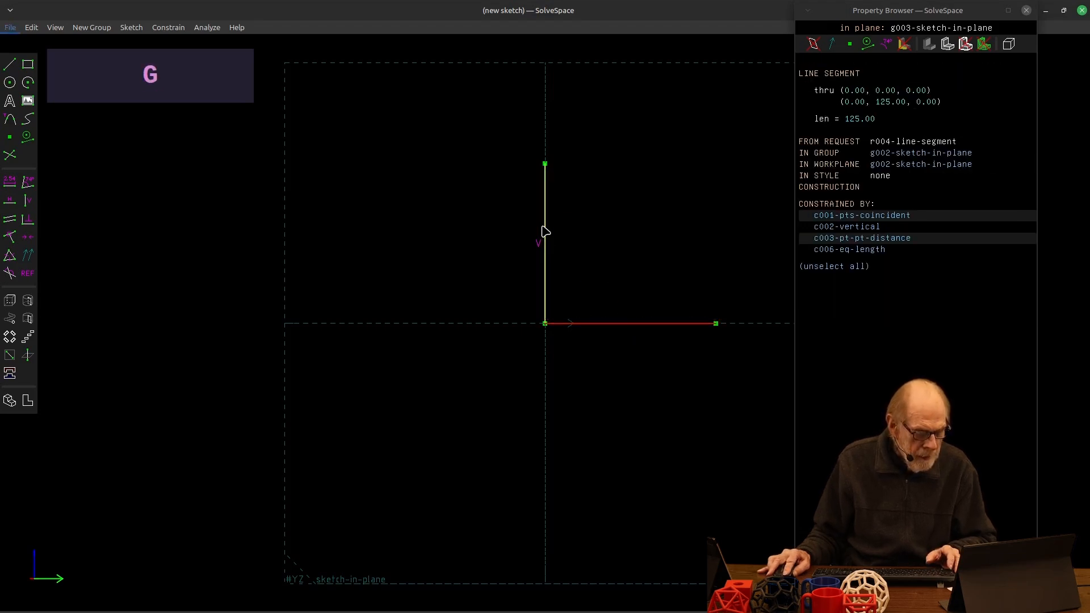
{"action": "left_click", "coordinate": [545, 232]}
{"action": "key", "text": "q"}
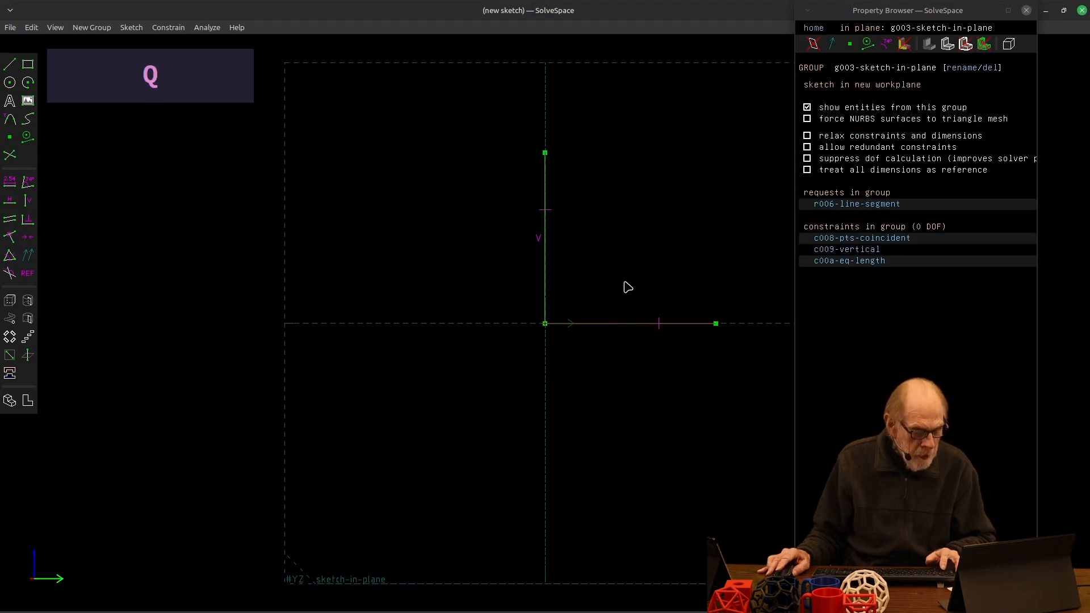
Add a reference length dimension to the Z-axis construction line and place it beside the line
{"action": "middle_click_drag", "start_coordinate": [635, 420], "coordinate": [532, 481]}
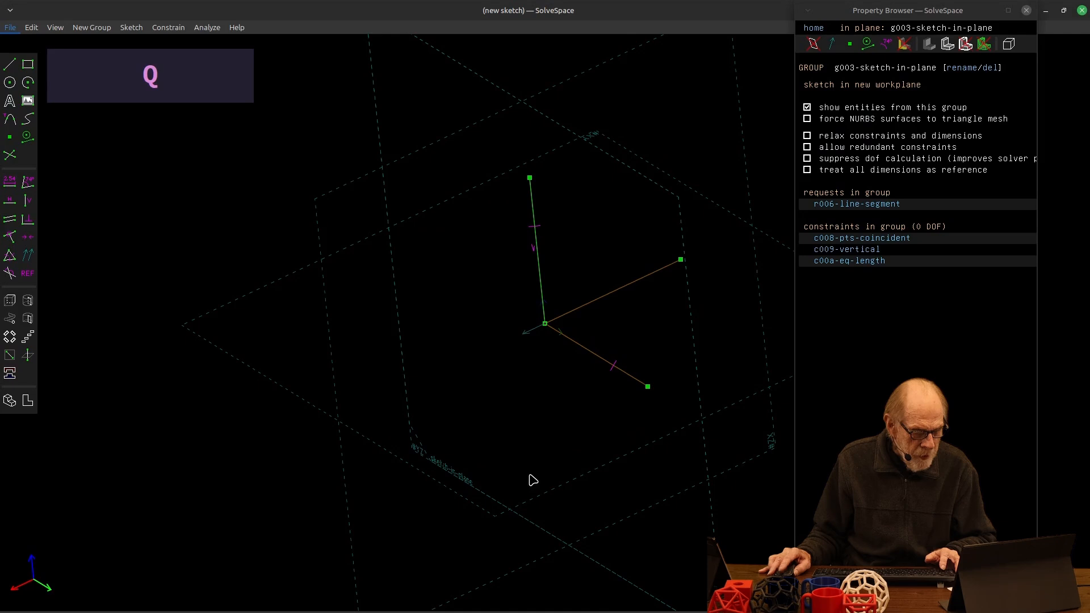
{"action": "left_click", "coordinate": [543, 261]}
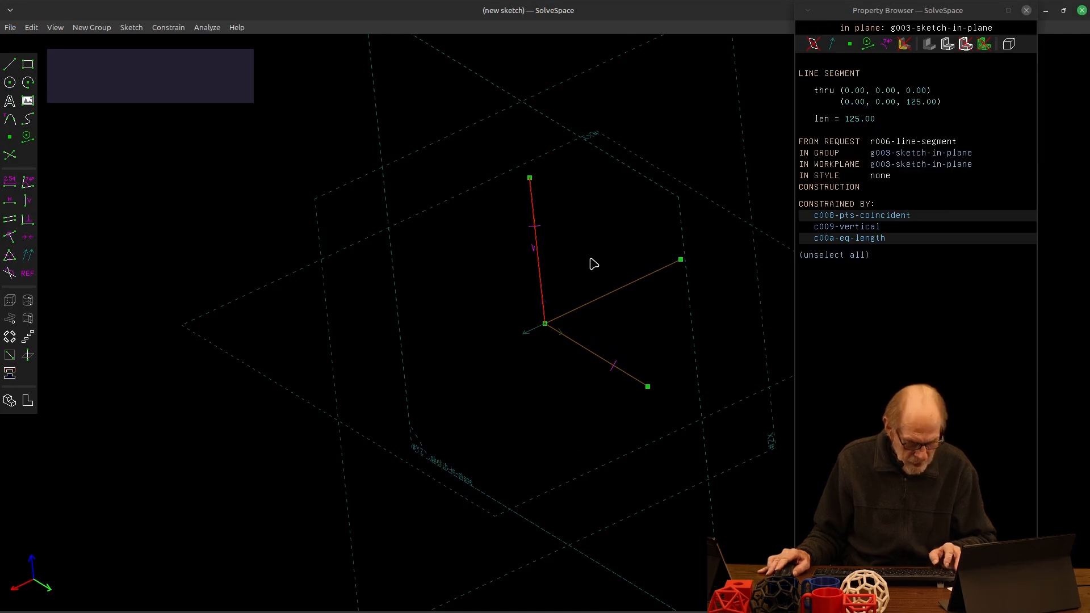
{"action": "key", "text": "d"}
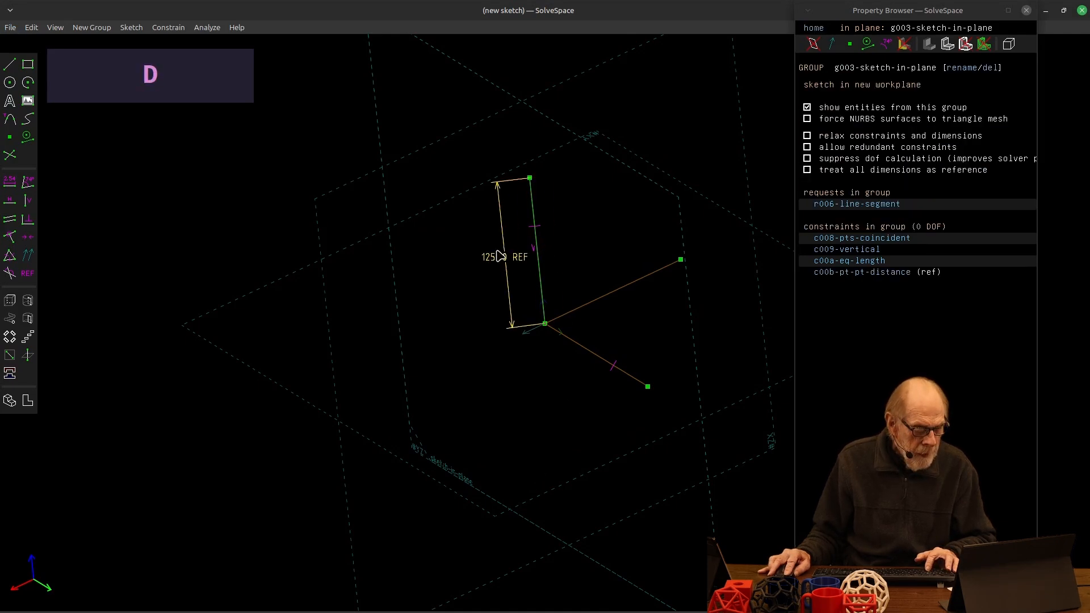
{"action": "left_click", "coordinate": [448, 254]}
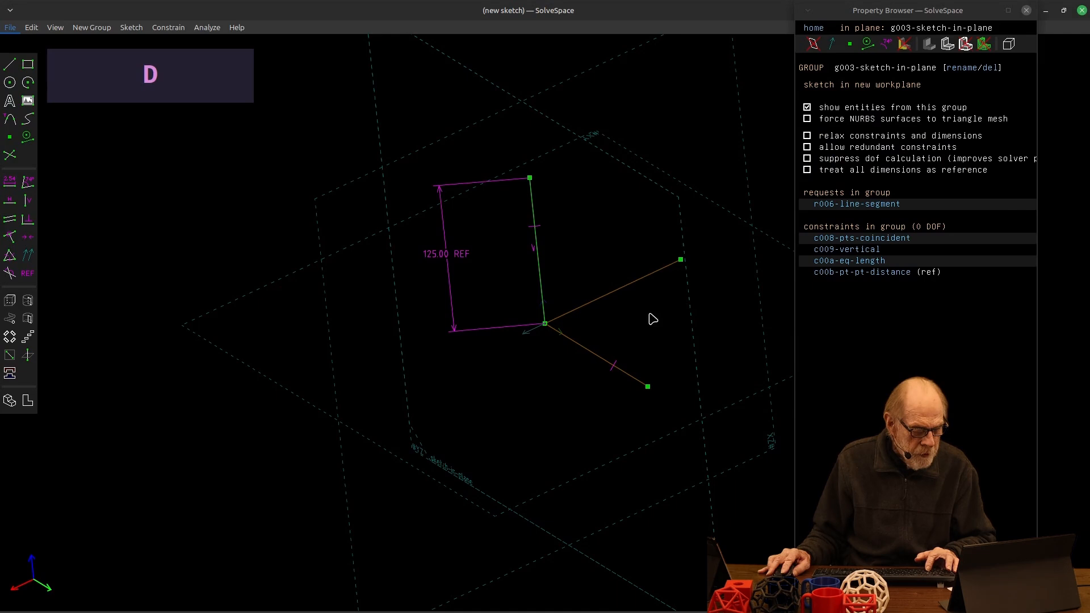
Try to add a reference length dimension to the first sketch's X-axis line in the YZ group, and undo moving its label
{"action": "left_click", "coordinate": [615, 296]}
{"action": "key", "text": "d"}
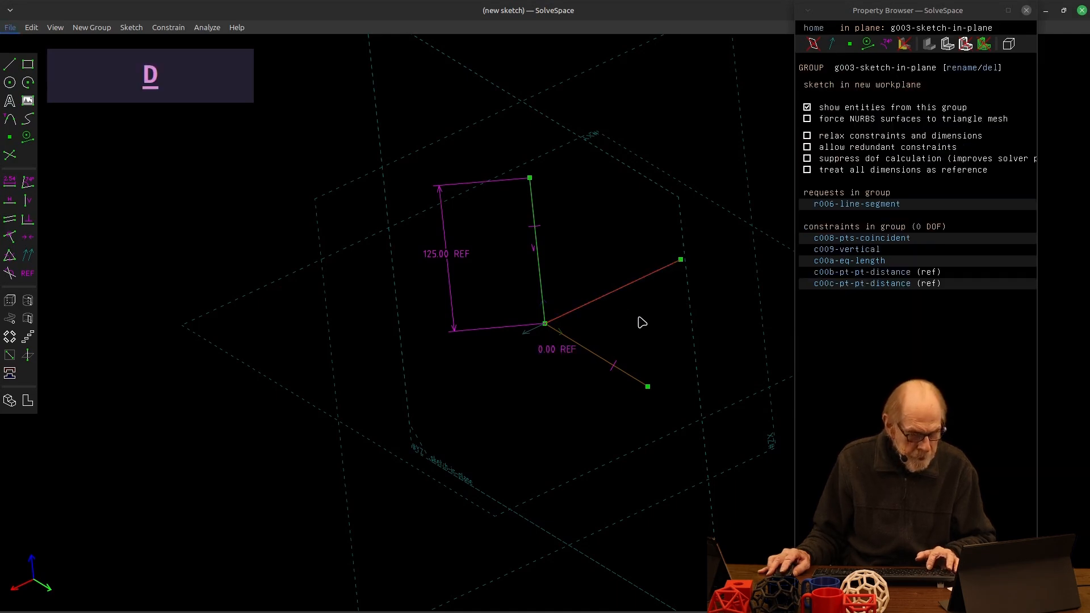
{"action": "left_click_drag", "start_coordinate": [566, 348], "coordinate": [585, 242]}
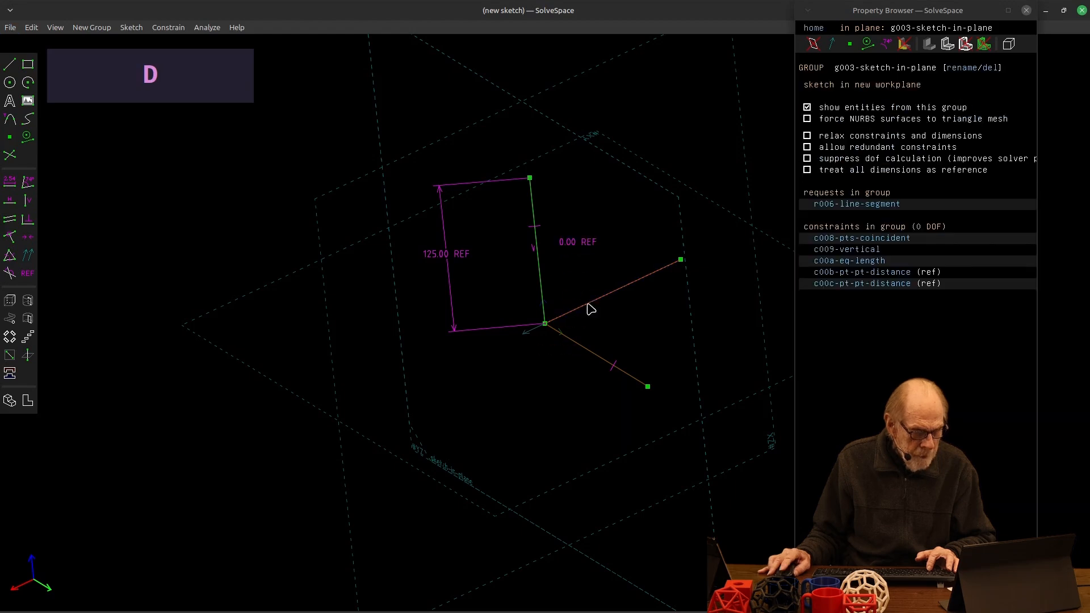
{"action": "mouse_move", "coordinate": [552, 401]}
{"action": "middle_mouse_down"}
{"action": "mouse_move", "coordinate": [611, 424]}
{"action": "mouse_move", "coordinate": [628, 446]}
{"action": "mouse_move", "coordinate": [568, 426]}
{"action": "middle_mouse_up"}
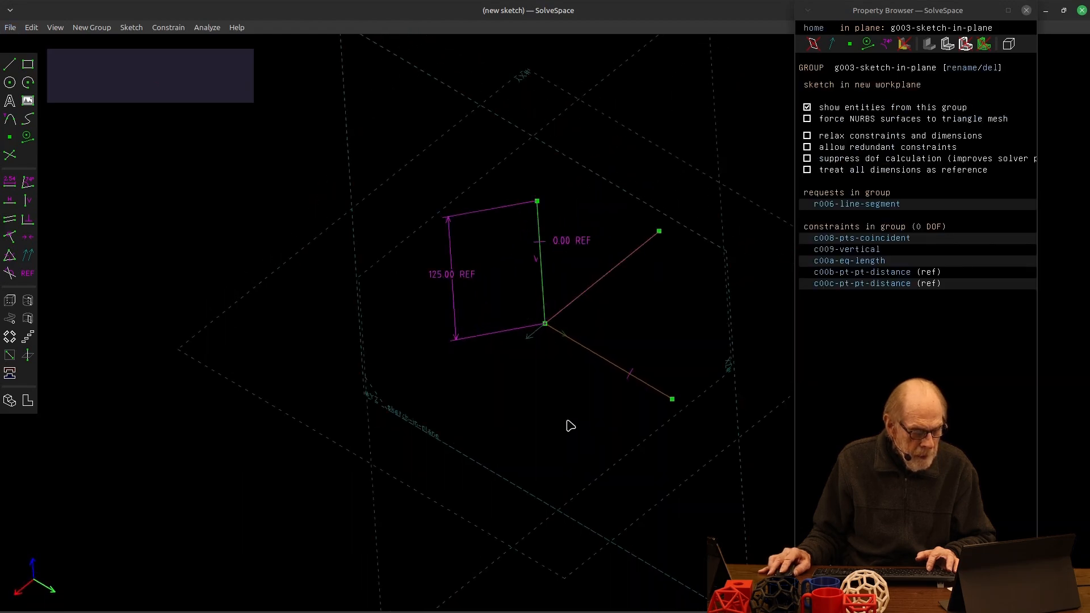
{"action": "key", "text": "ctrl+z"}
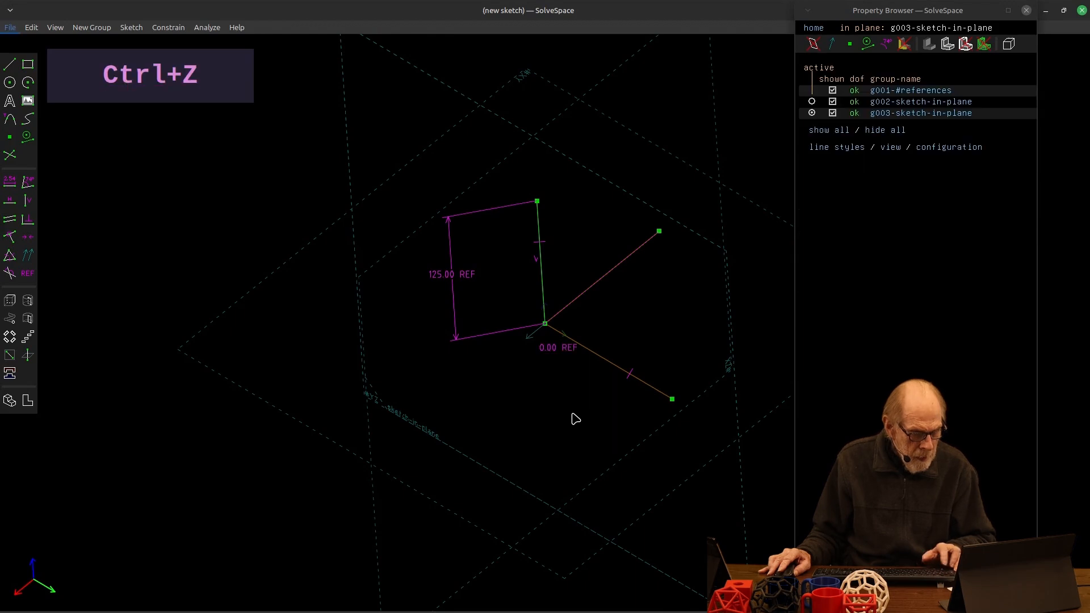
Create a new sketch group on the XY workplane and draw a rectangle about 256 wide enclosing the origin and both construction lines
{"action": "mouse_move", "coordinate": [566, 419]}
{"action": "middle_mouse_down"}
{"action": "mouse_move", "coordinate": [574, 446]}
{"action": "mouse_move", "coordinate": [501, 407]}
{"action": "mouse_move", "coordinate": [516, 372]}
{"action": "mouse_move", "coordinate": [542, 373]}
{"action": "mouse_move", "coordinate": [555, 387]}
{"action": "middle_mouse_up"}
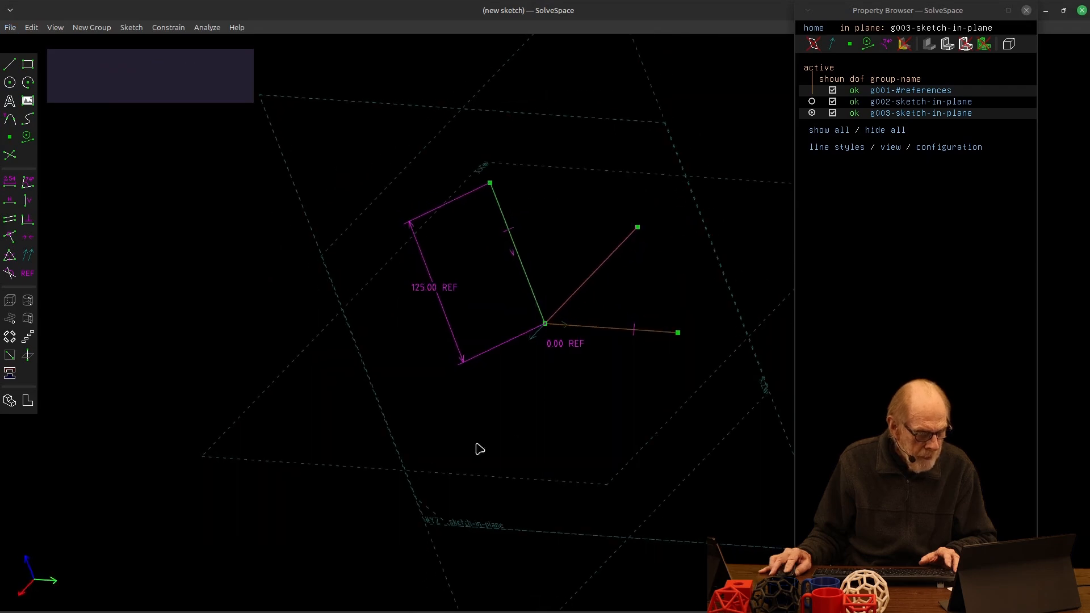
{"action": "left_click", "coordinate": [436, 475]}
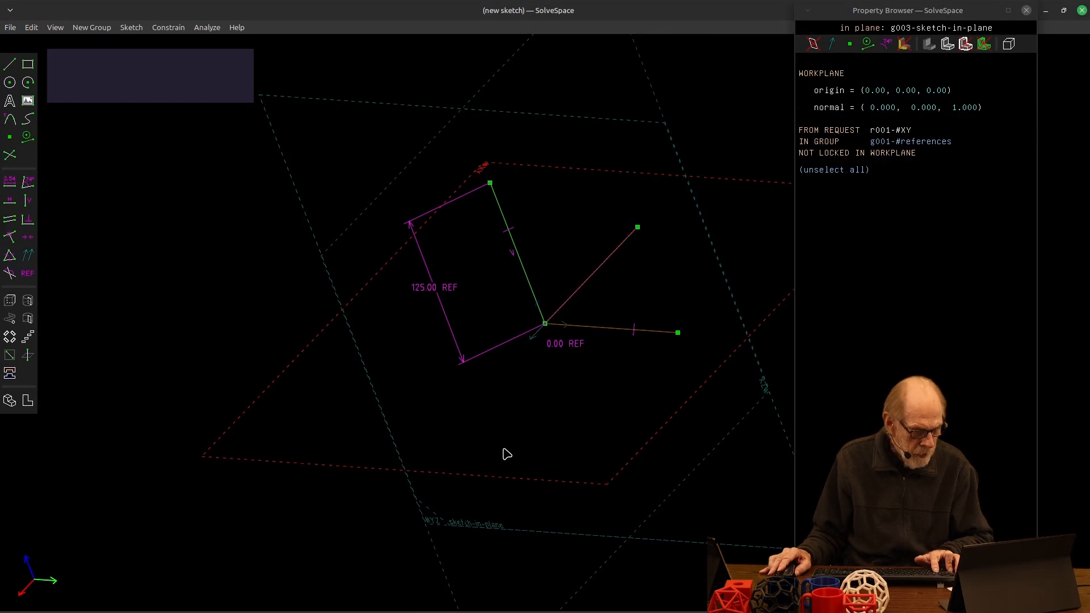
{"action": "key", "text": "shift+w"}
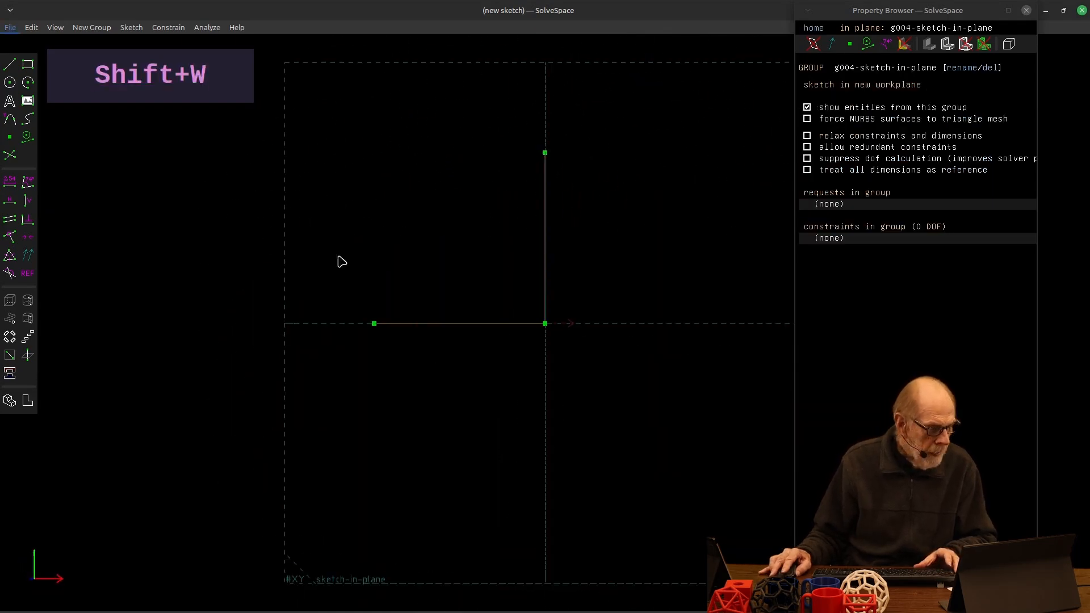
{"action": "left_click", "coordinate": [27, 64]}
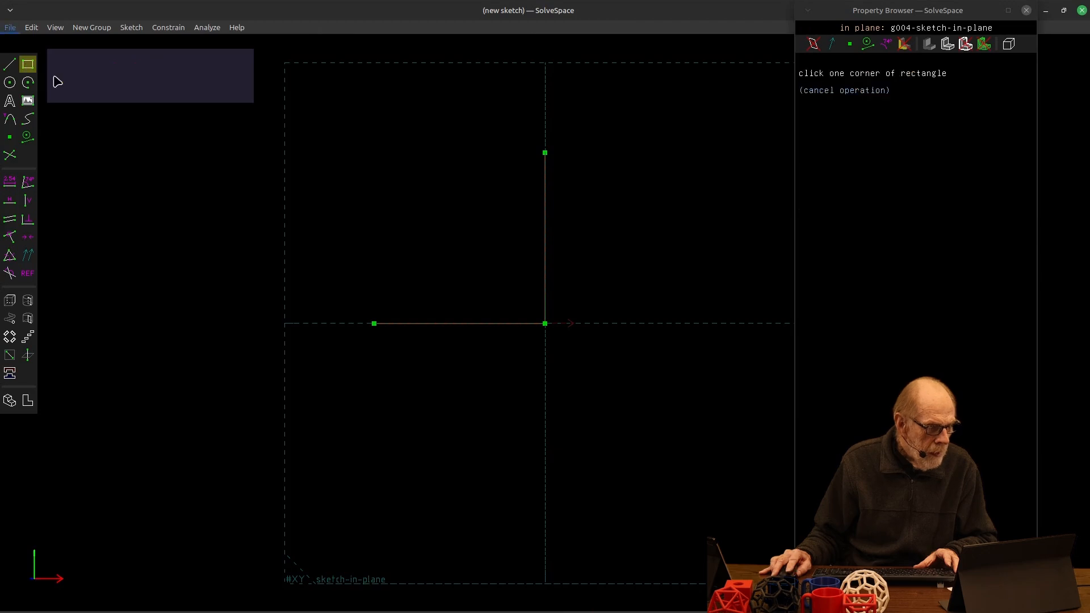
{"action": "left_click", "coordinate": [366, 137]}
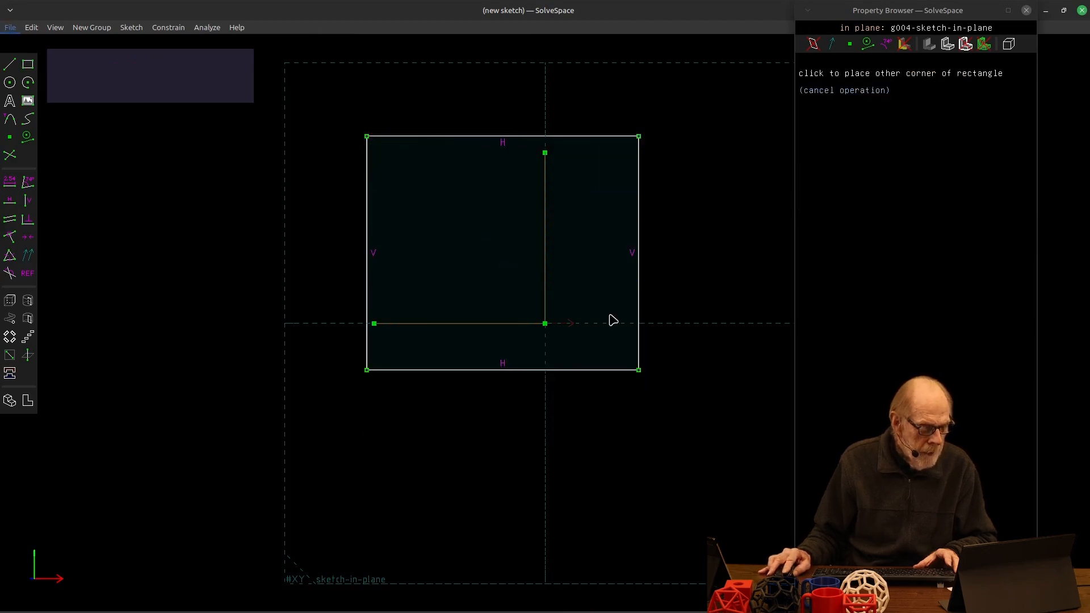
{"action": "left_click", "coordinate": [717, 425]}
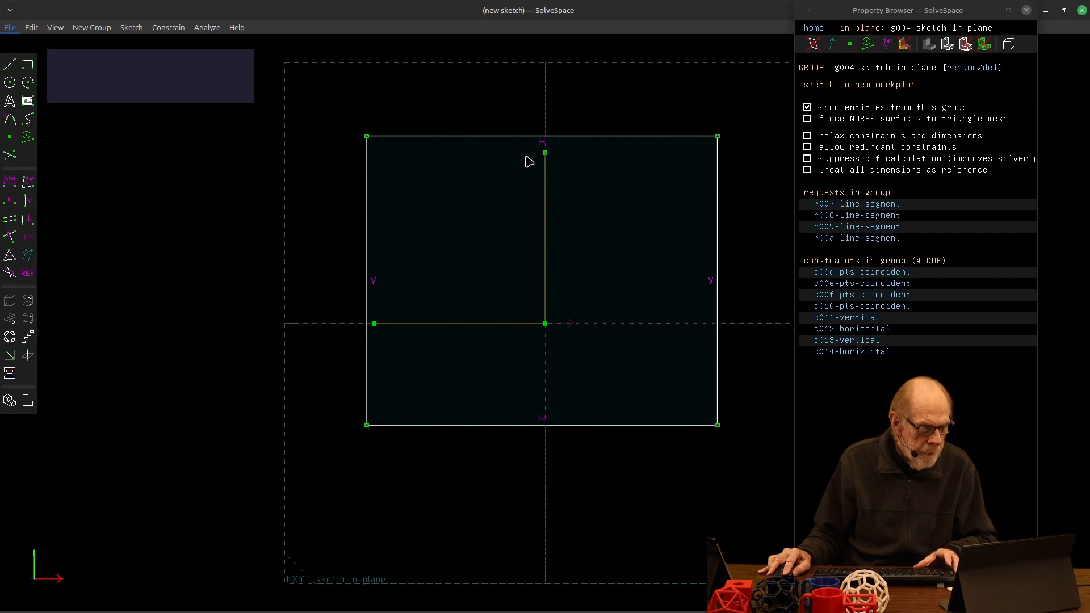
Constrain the ends of the Y-axis and X-axis construction lines onto the rectangle's upper and left edges respectively
{"action": "left_click", "coordinate": [545, 152]}
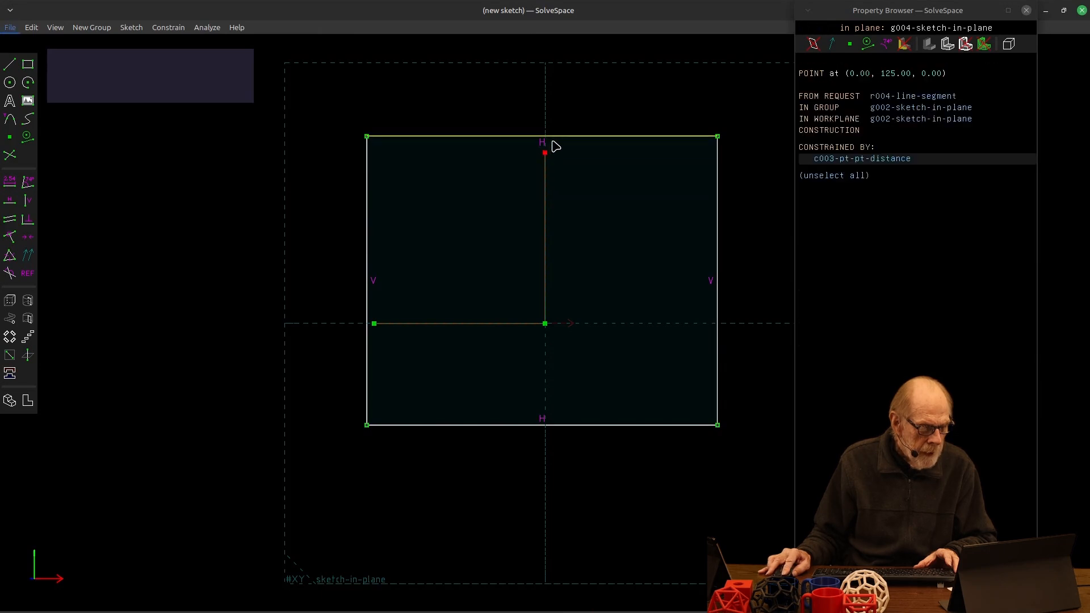
{"action": "left_click", "coordinate": [556, 137]}
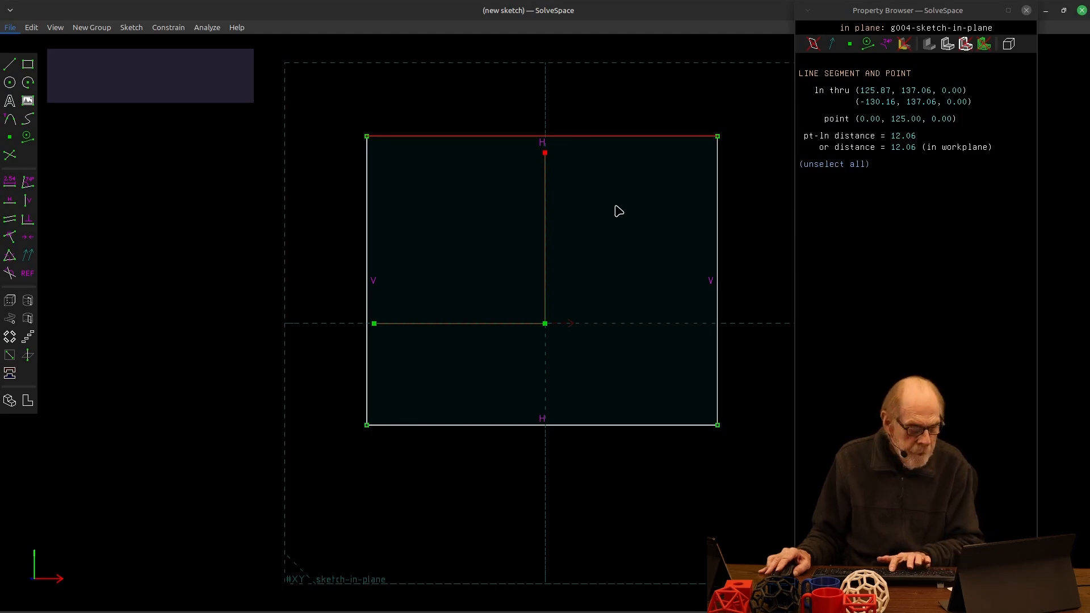
{"action": "key", "text": "o"}
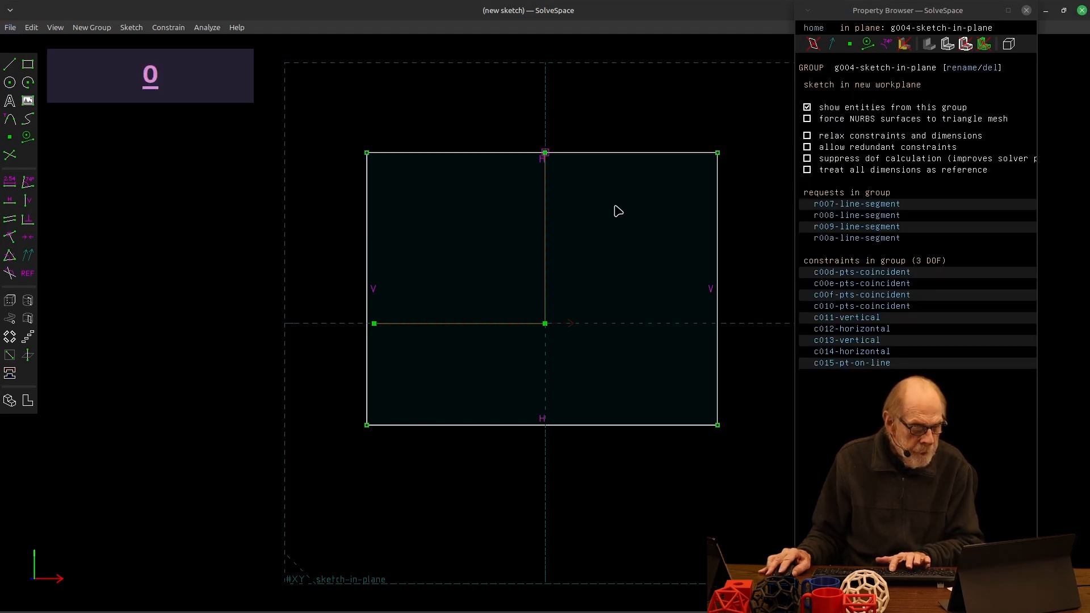
{"action": "left_click", "coordinate": [374, 324]}
{"action": "left_click", "coordinate": [366, 339]}
{"action": "key", "text": "o"}
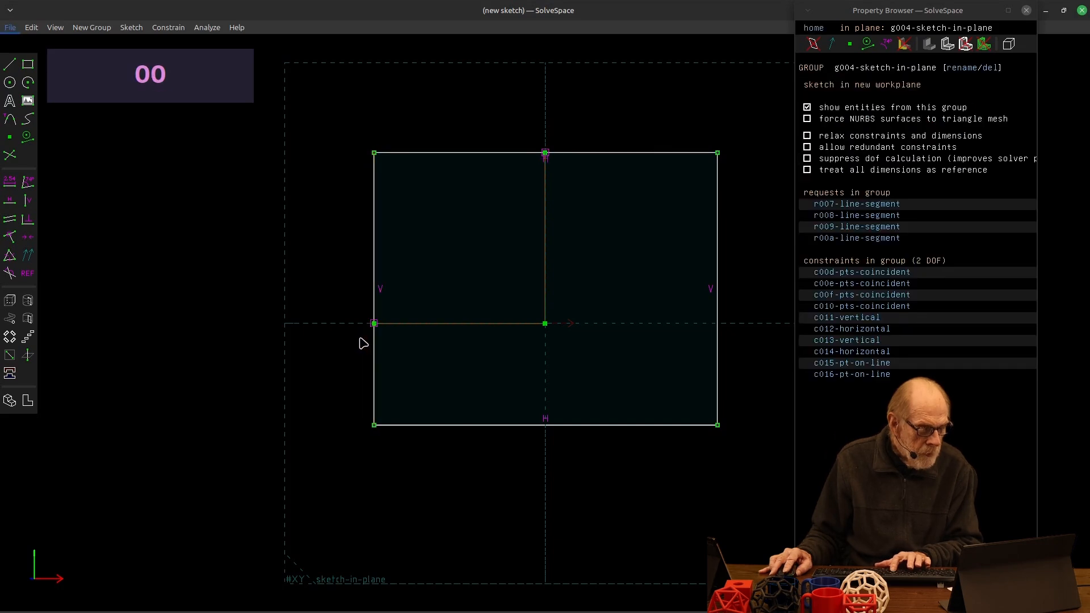
Make the rectangle's two left corners symmetric about the horizontal axis and delete the left edge's redundant vertical constraint
{"action": "left_click", "coordinate": [374, 153]}
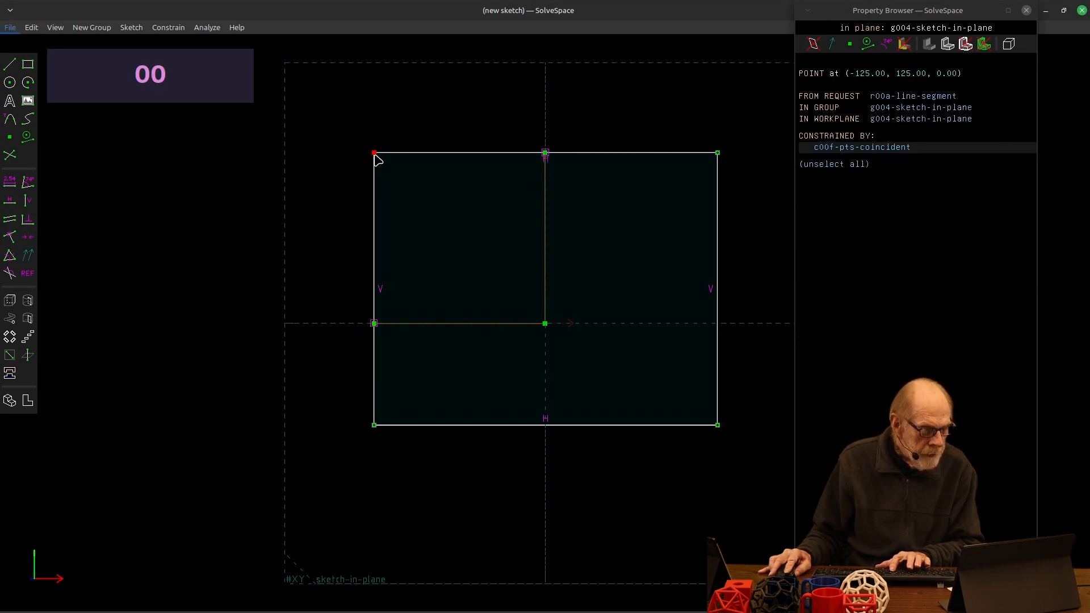
{"action": "left_click", "coordinate": [339, 332]}
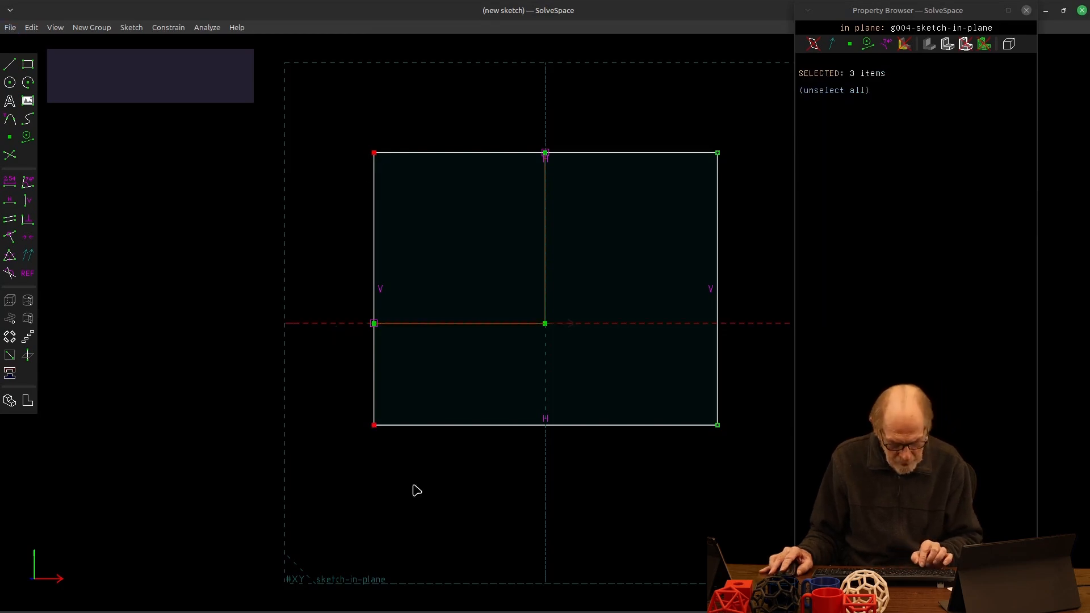
{"action": "key", "text": "v"}
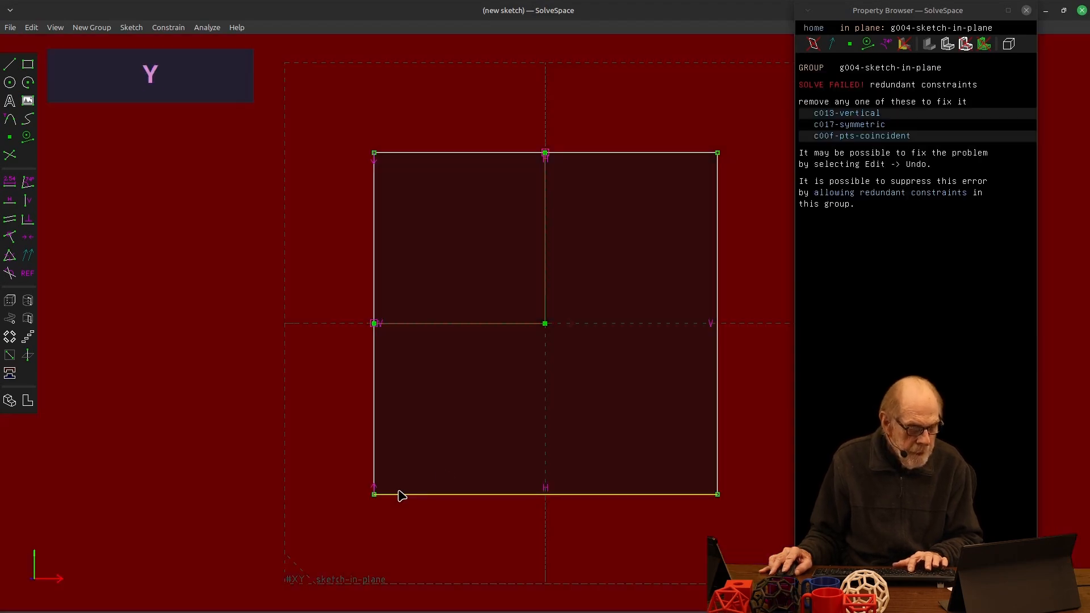
{"action": "left_click", "coordinate": [824, 114]}
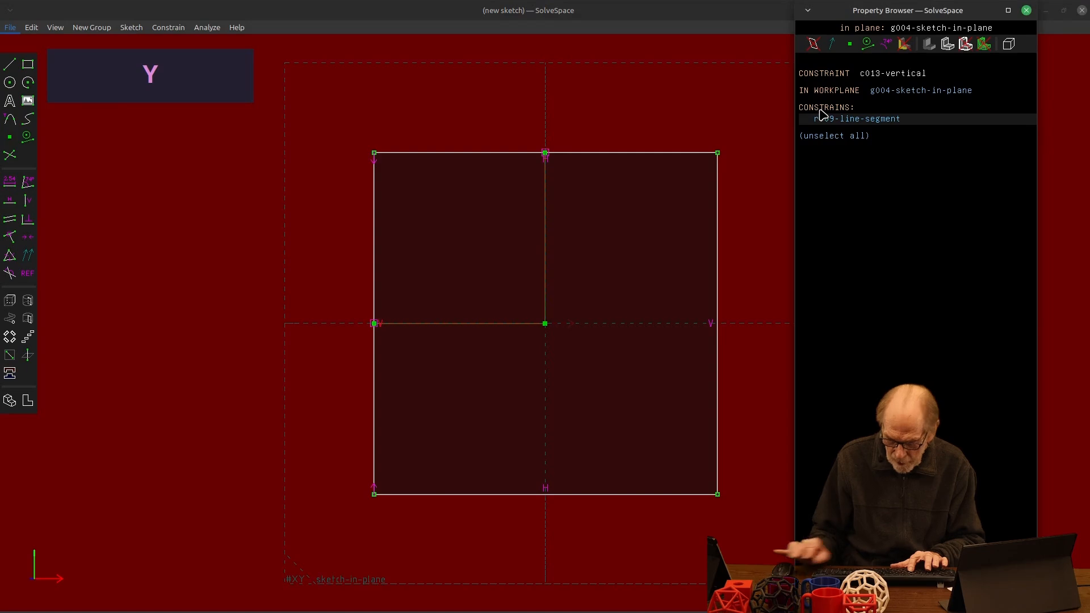
{"action": "key", "text": "Delete"}
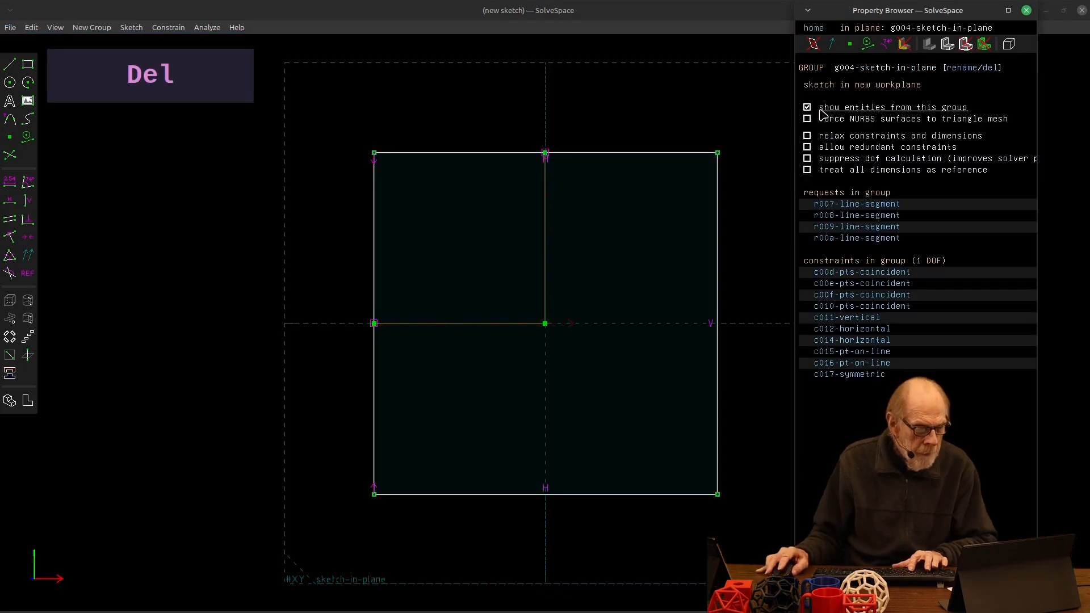
Make the rectangle's two upper corners symmetric about the vertical axis and delete the upper edge's redundant horizontal constraint
{"action": "left_click", "coordinate": [374, 152]}
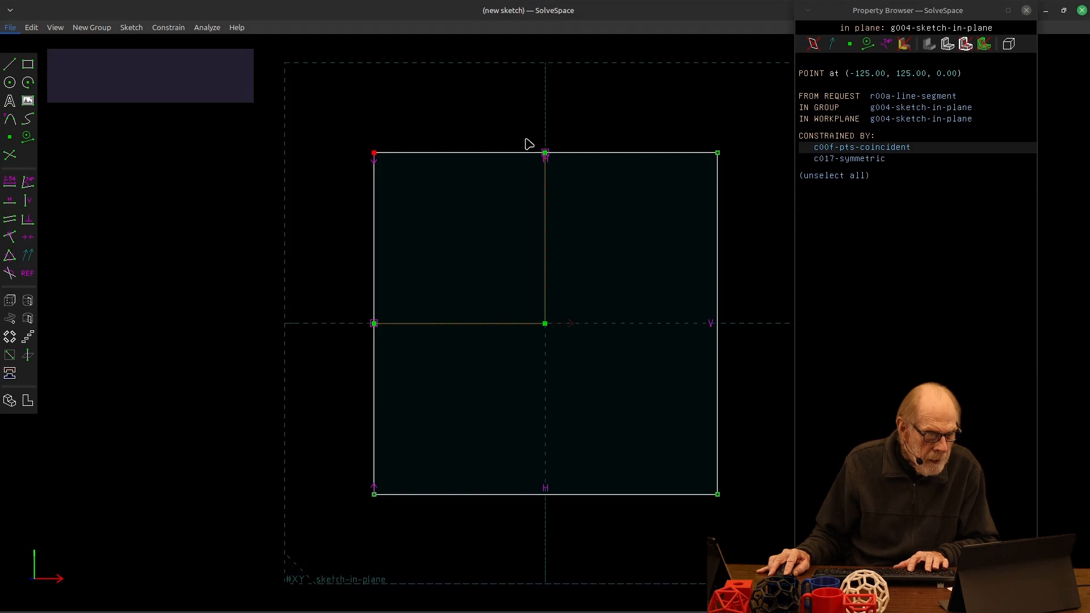
{"action": "left_click", "coordinate": [718, 153]}
{"action": "left_click", "coordinate": [544, 119]}
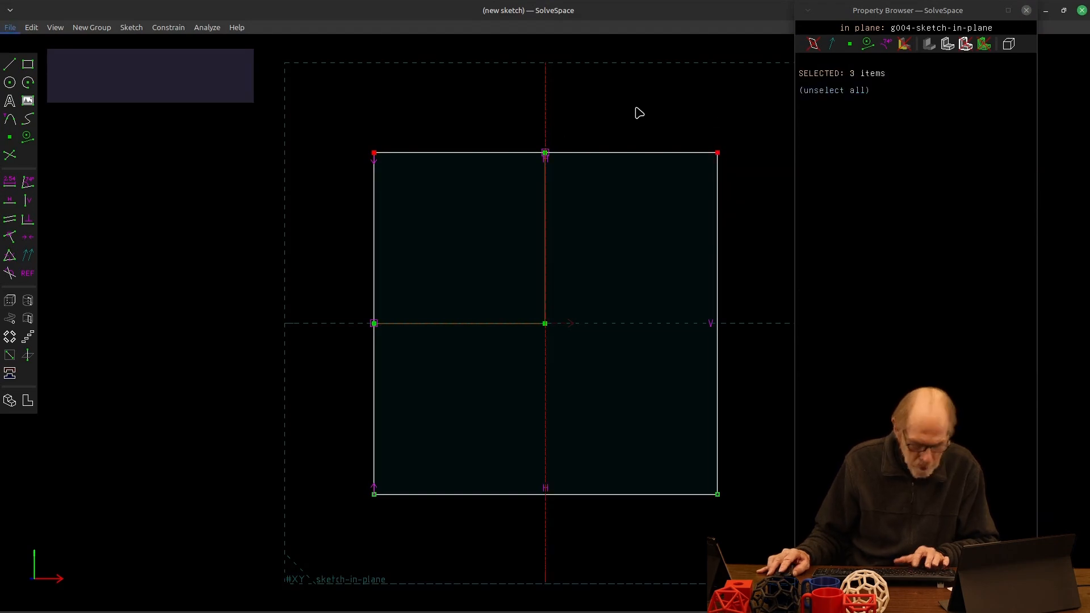
{"action": "key", "text": "y"}
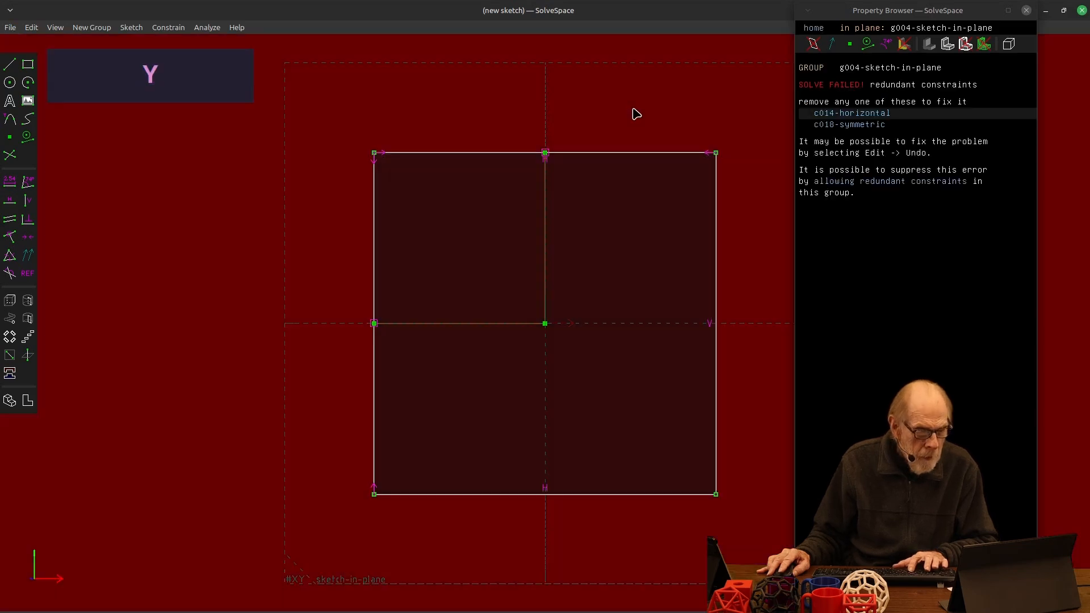
{"action": "left_click", "coordinate": [826, 115]}
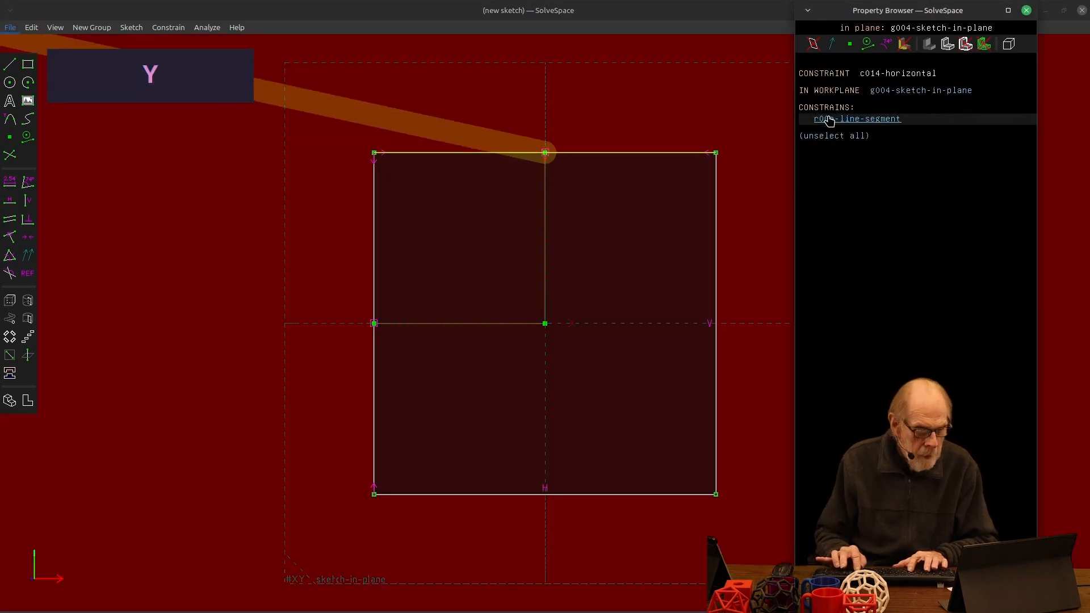
{"action": "key", "text": "Delete"}
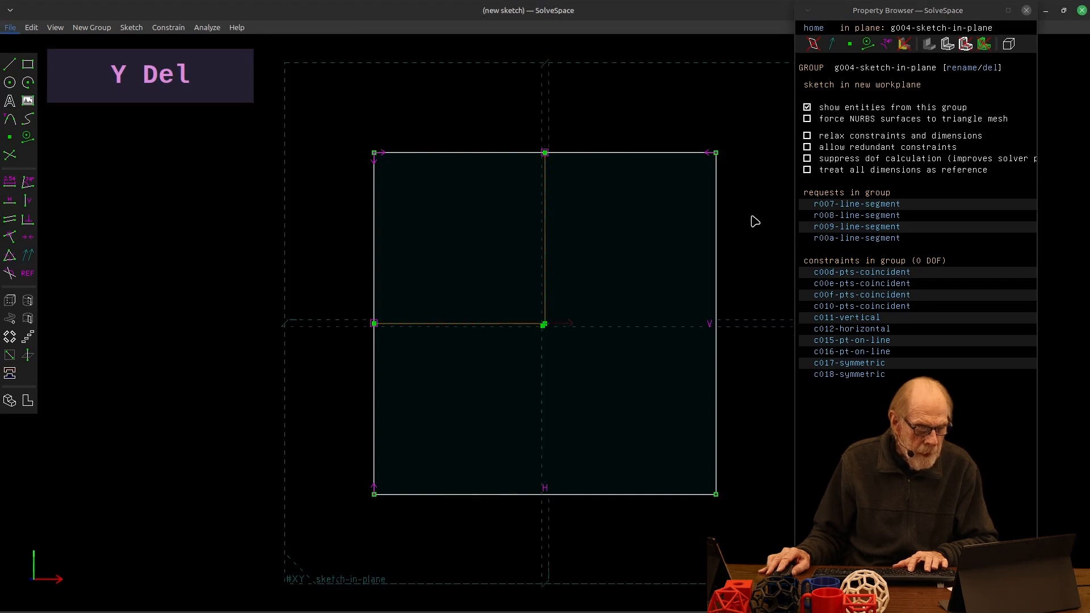
Add reference length dimensions to the square's upper and left edges and place them outside the shape
{"action": "left_click", "coordinate": [814, 30]}
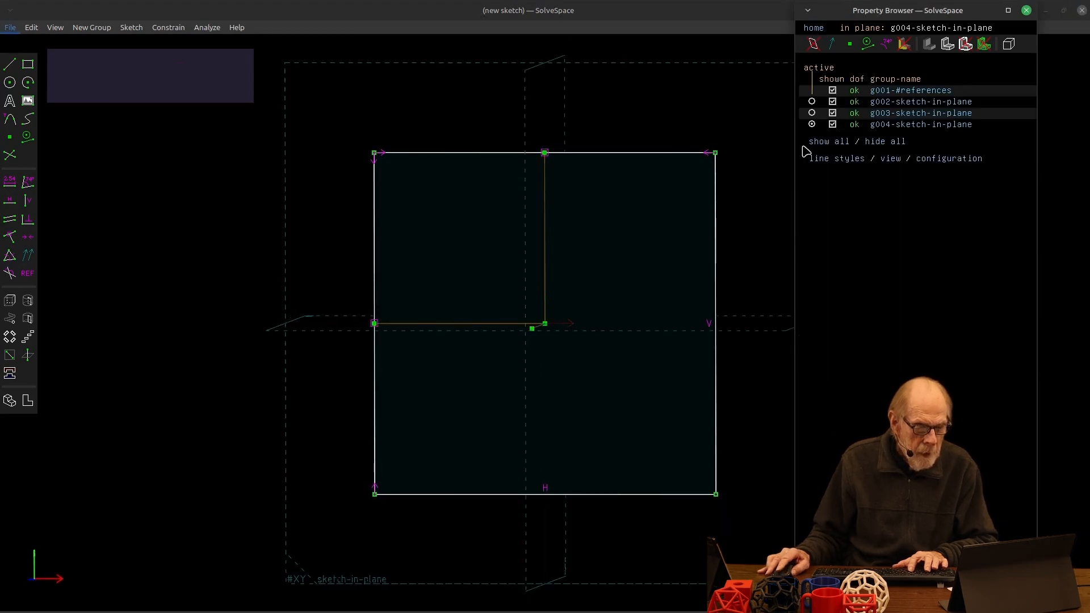
{"action": "mouse_move", "coordinate": [764, 232]}
{"action": "middle_mouse_down"}
{"action": "mouse_move", "coordinate": [731, 272]}
{"action": "mouse_move", "coordinate": [563, 187]}
{"action": "middle_mouse_up"}
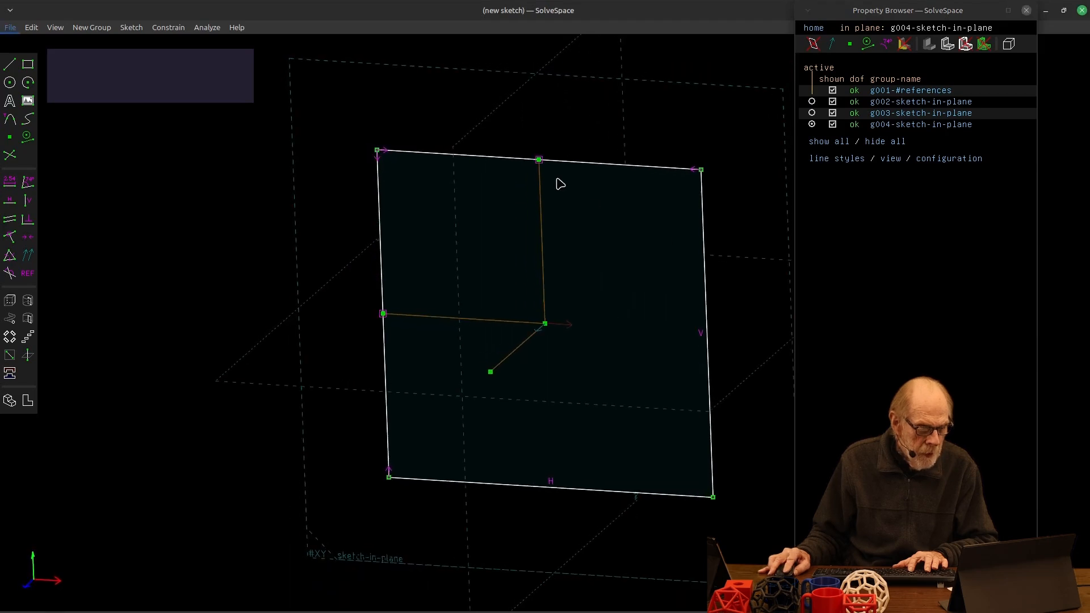
{"action": "left_click", "coordinate": [558, 161]}
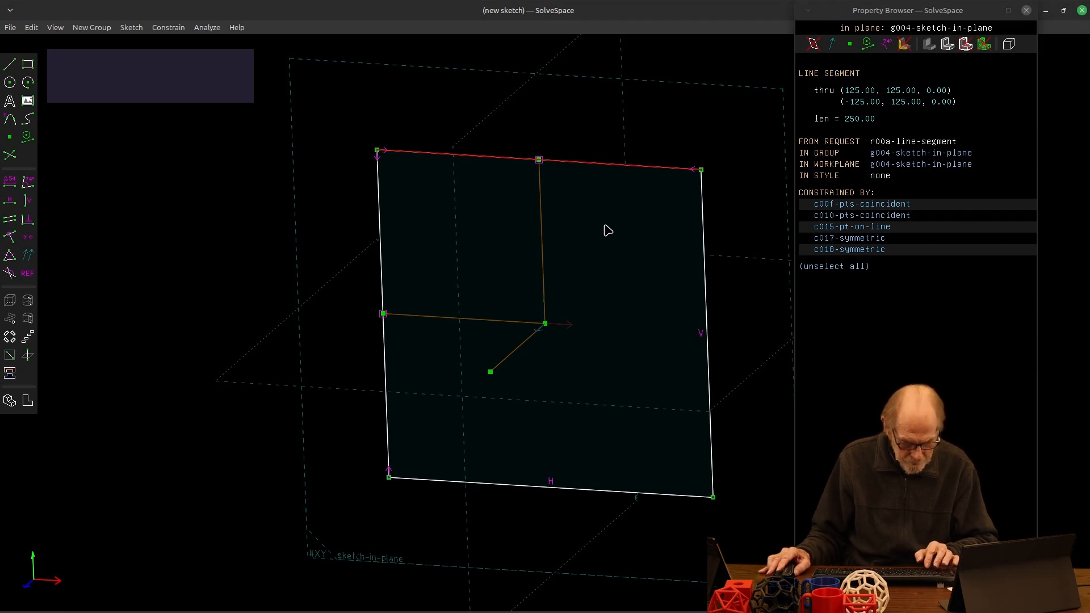
{"action": "key", "text": "d"}
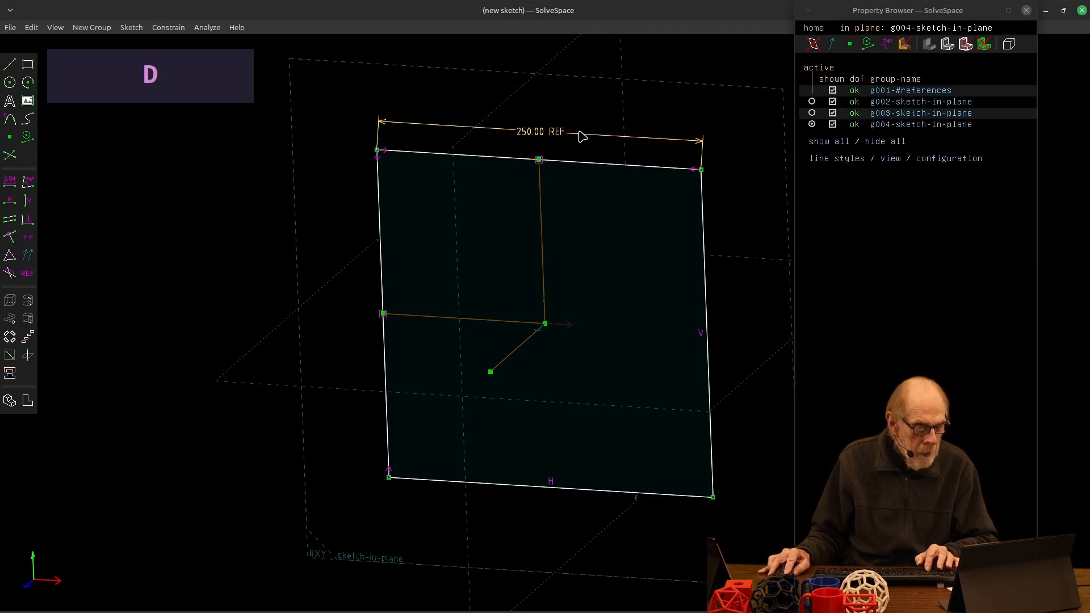
{"action": "left_click", "coordinate": [383, 254]}
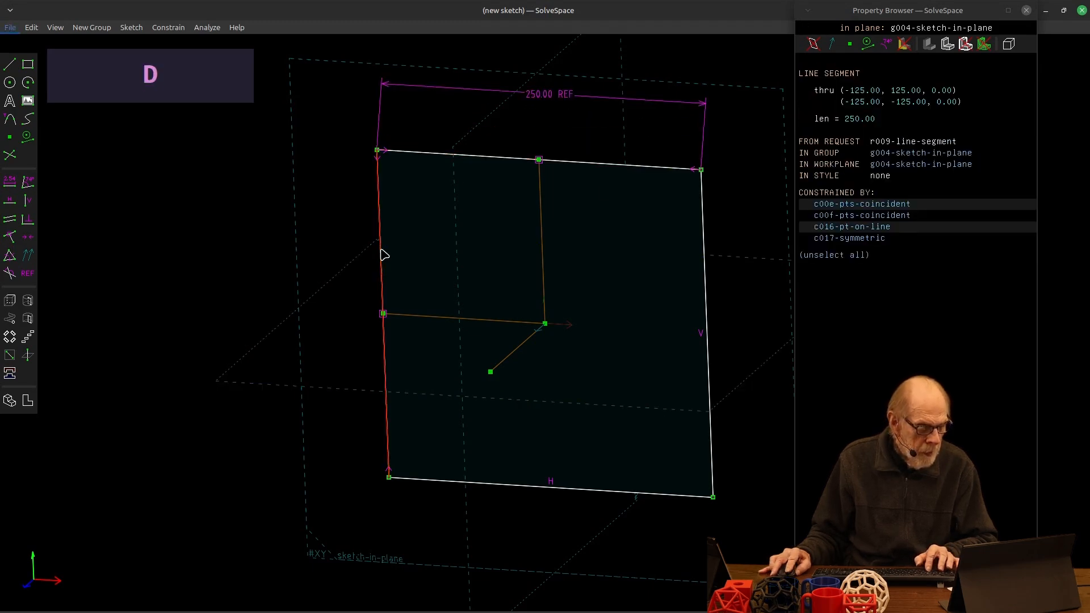
{"action": "key", "text": "d"}
{"action": "left_click", "coordinate": [254, 322]}
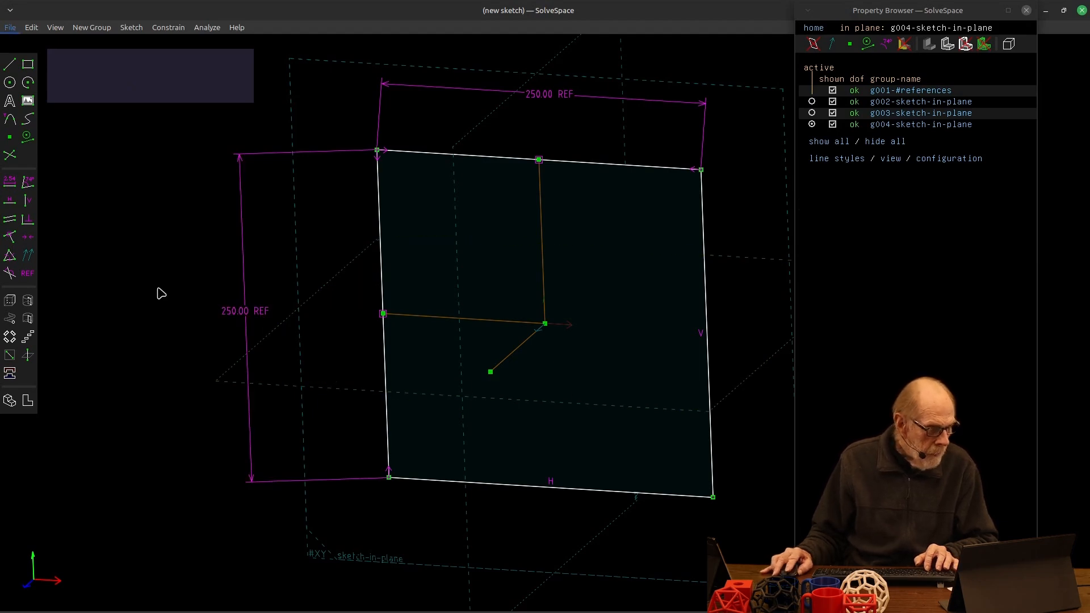
Extrude the square sketch into a solid, stretch its depth freehand, and make the extrusion two-sided
{"action": "left_click", "coordinate": [10, 301]}
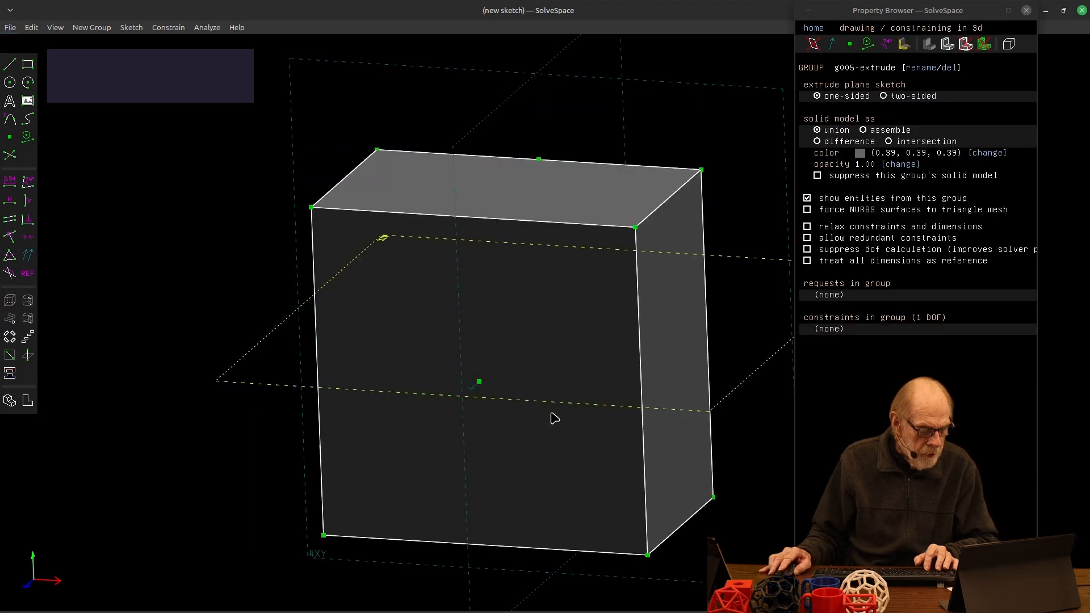
{"action": "middle_click_drag", "start_coordinate": [755, 353], "coordinate": [715, 370]}
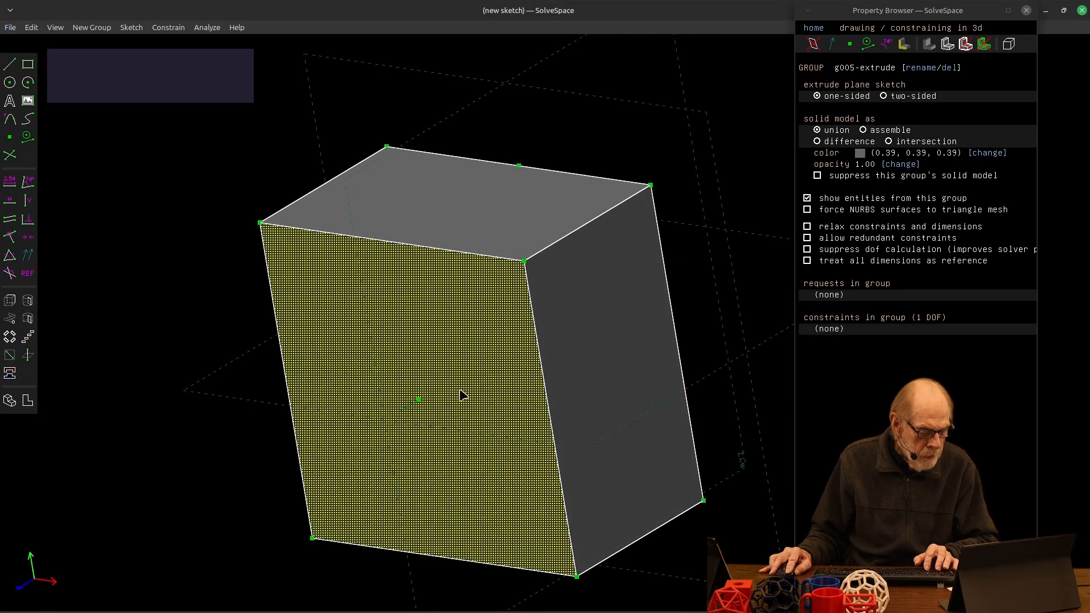
{"action": "left_click", "coordinate": [421, 402]}
{"action": "left_click_drag", "start_coordinate": [380, 419], "coordinate": [248, 490]}
{"action": "left_click", "coordinate": [885, 96]}
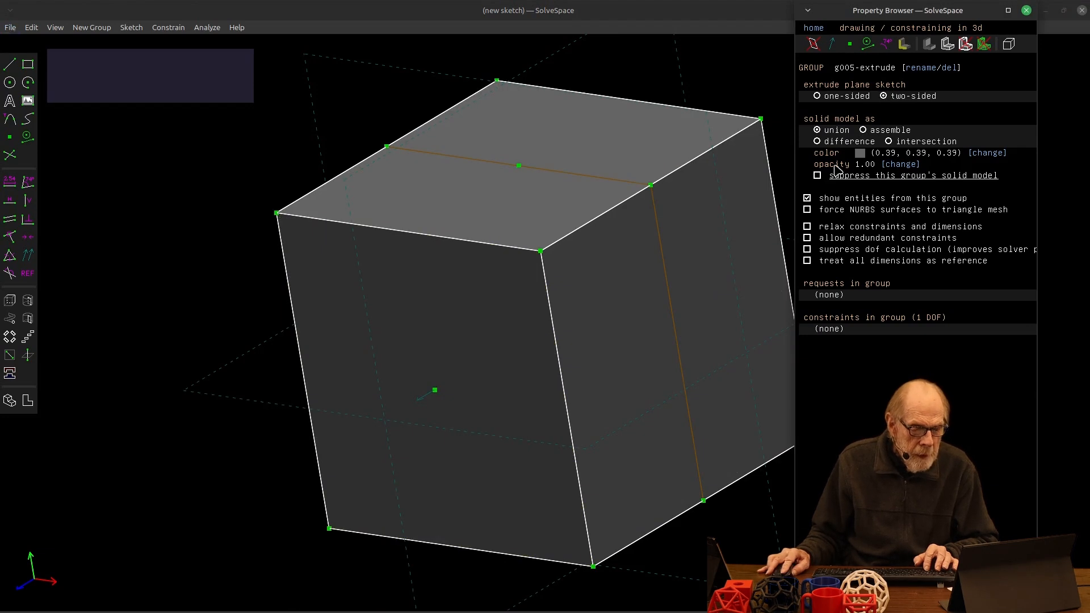
Show the solid's hidden edges and adjust the extrusion depth so its front centre point sits at about Z 106
{"action": "left_click", "coordinate": [1009, 45]}
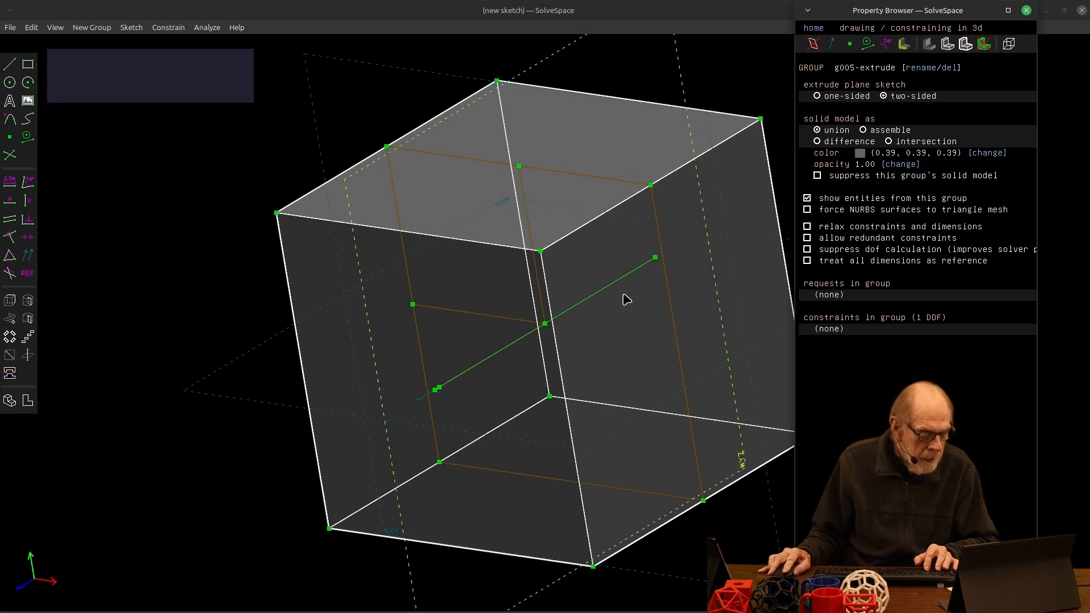
{"action": "left_click_drag", "start_coordinate": [435, 394], "coordinate": [545, 365]}
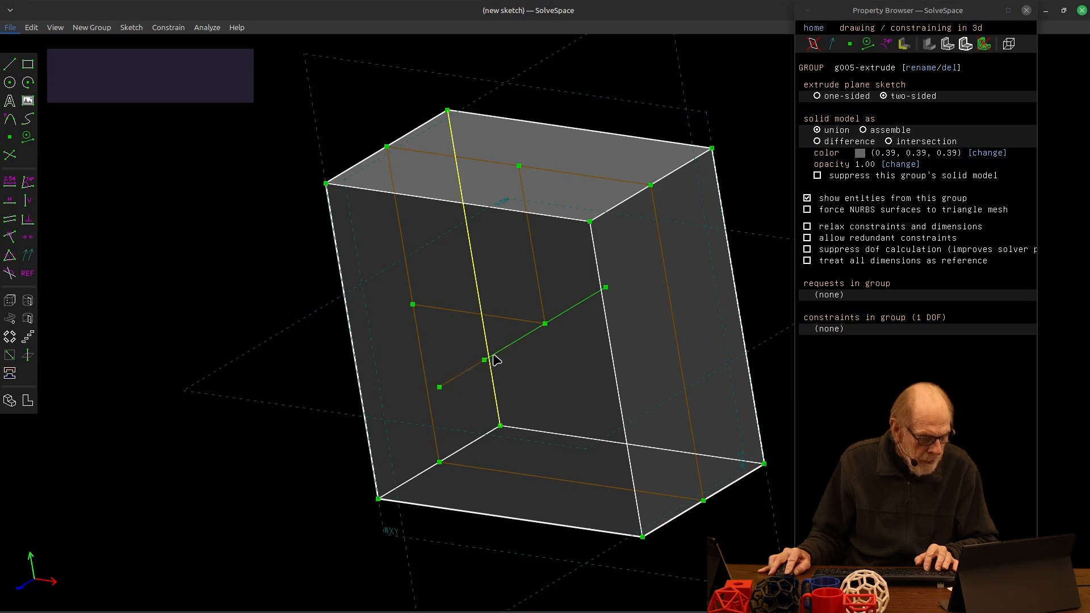
{"action": "left_click_drag", "start_coordinate": [487, 360], "coordinate": [454, 429]}
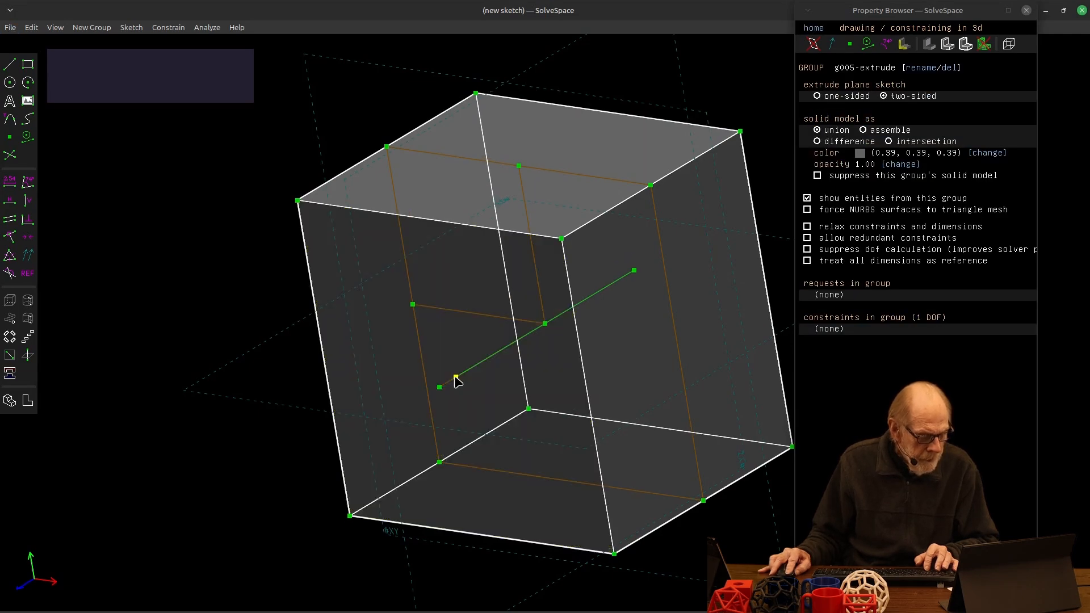
Try to make the extrusion's front centre point coincident with the Z-axis construction line's end point, and undo the constraint
{"action": "left_click", "coordinate": [456, 377]}
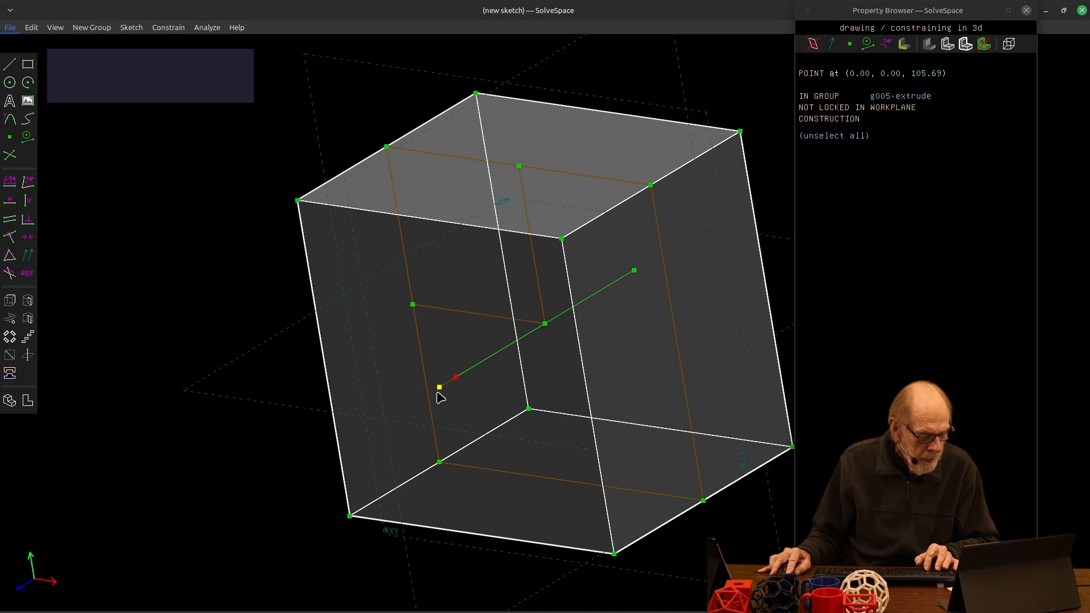
{"action": "left_click", "coordinate": [440, 387]}
{"action": "key", "text": "alt"}
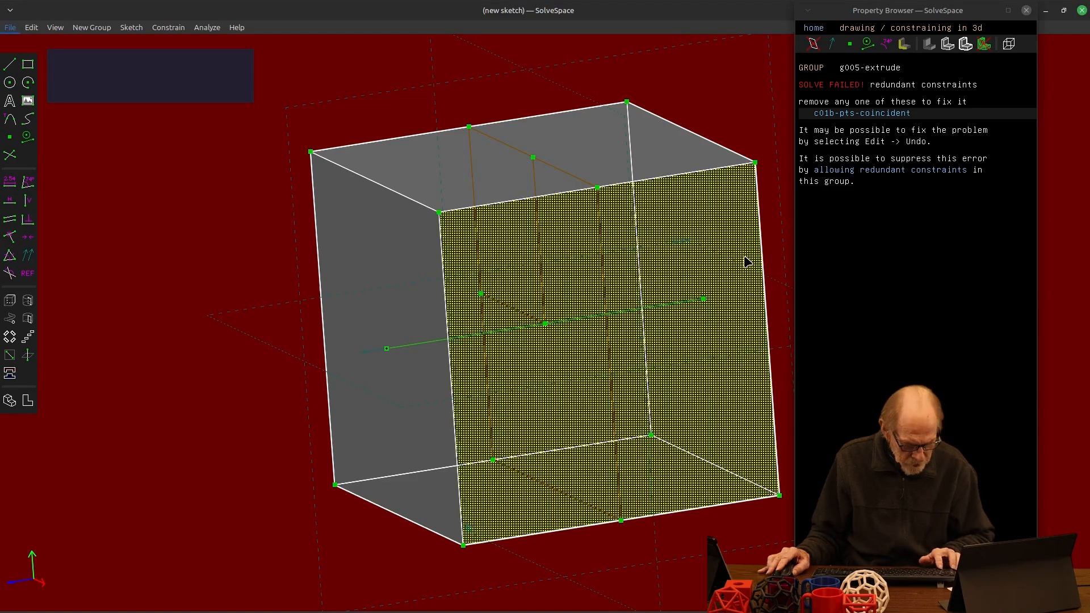
{"action": "key", "text": "ctrl+z"}
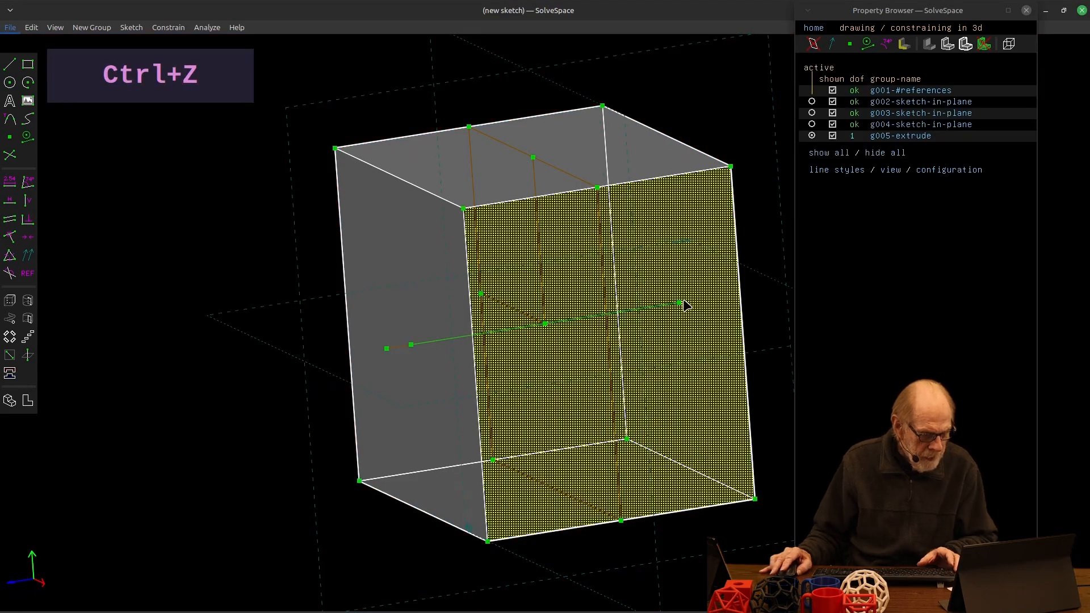
Constrain the distance between the extrusion's front centre point and the Z-axis construction line's end point to 0.001
{"action": "key", "text": "F3"}
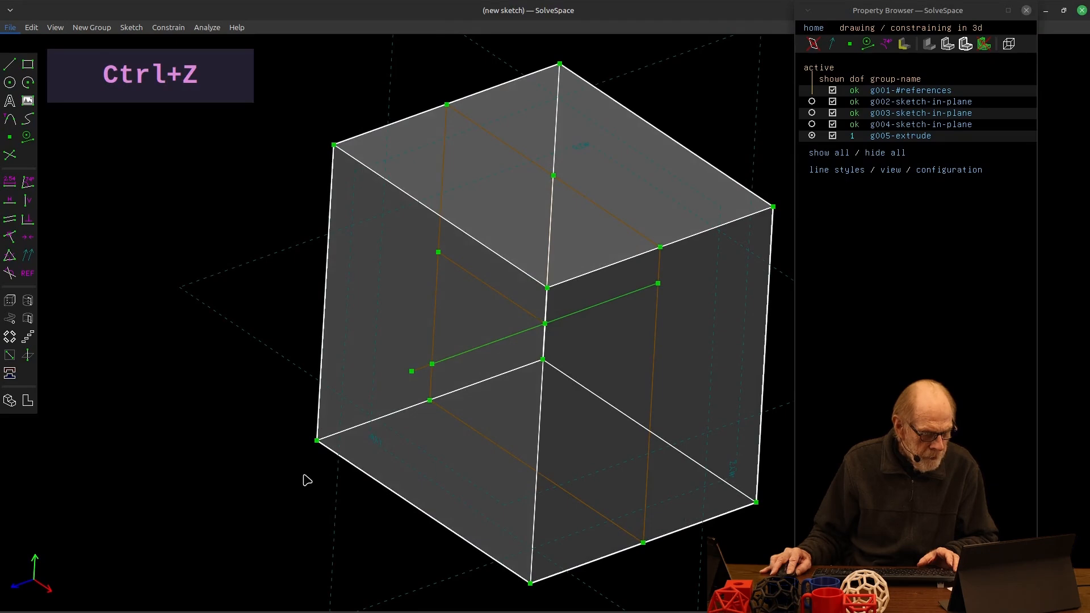
{"action": "left_click", "coordinate": [432, 364]}
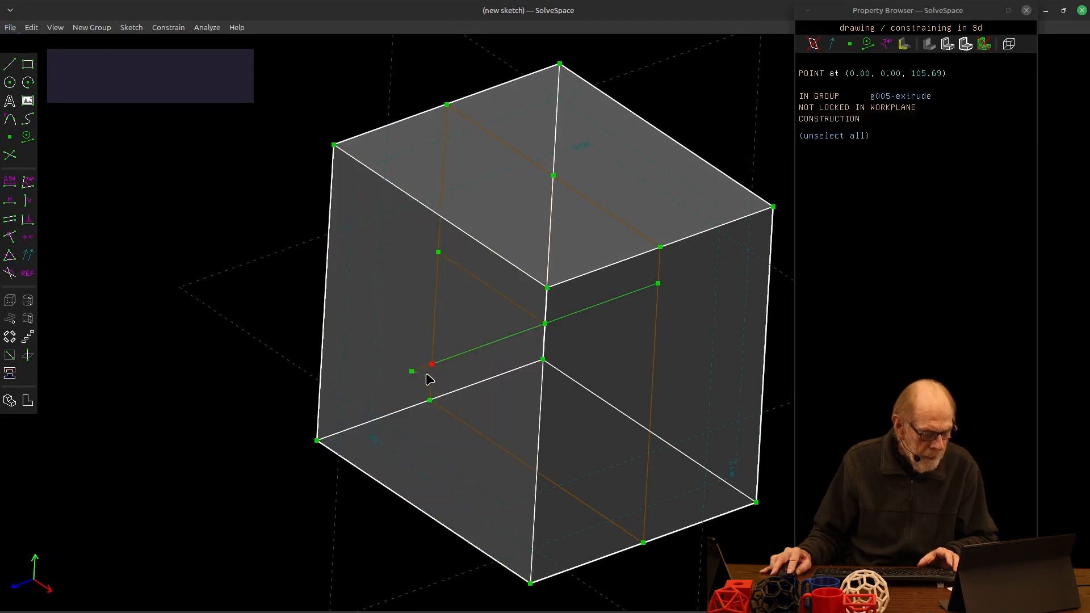
{"action": "left_click", "coordinate": [412, 371]}
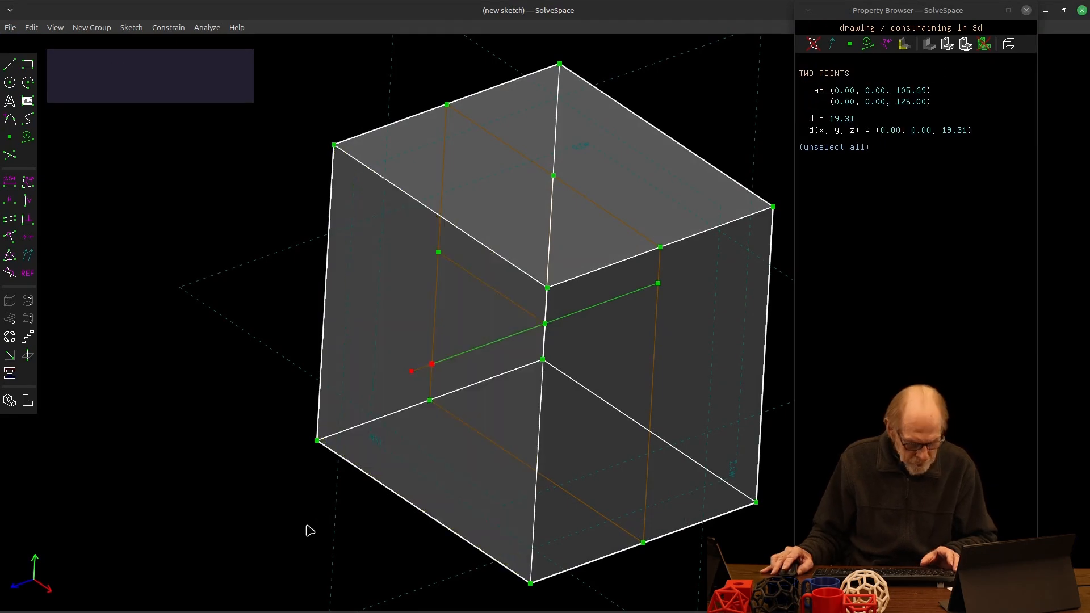
{"action": "type", "text": "d"}
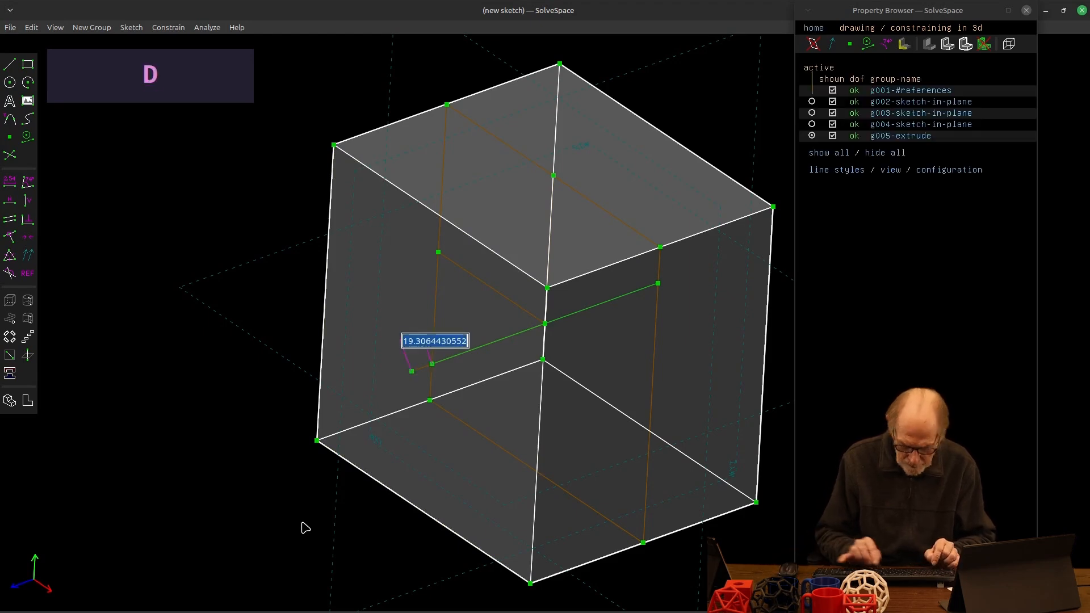
{"action": "type", "text": ".001"}
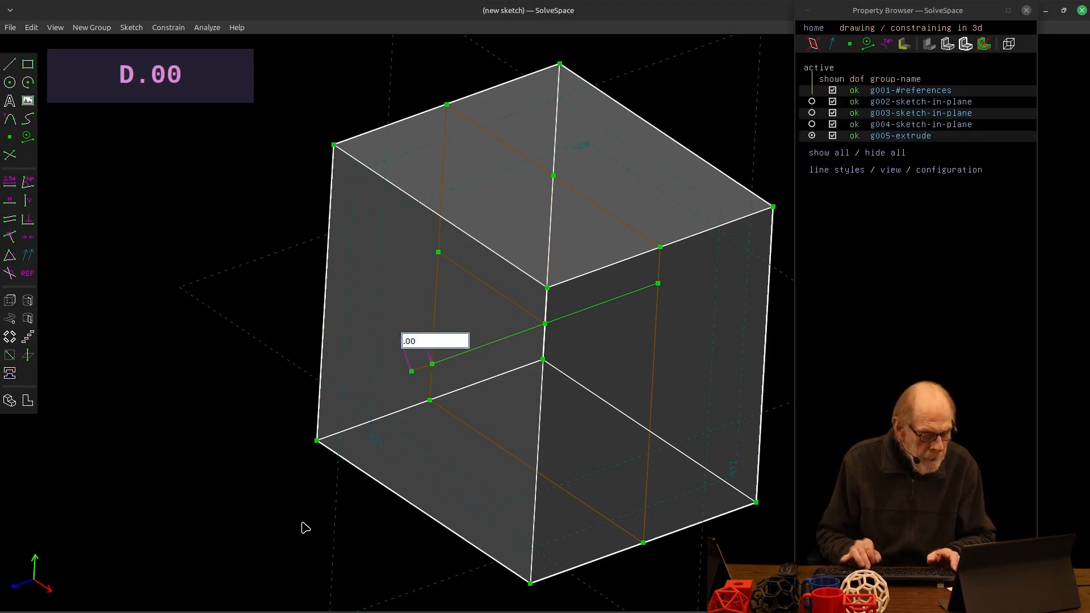
{"action": "key", "text": "Return"}
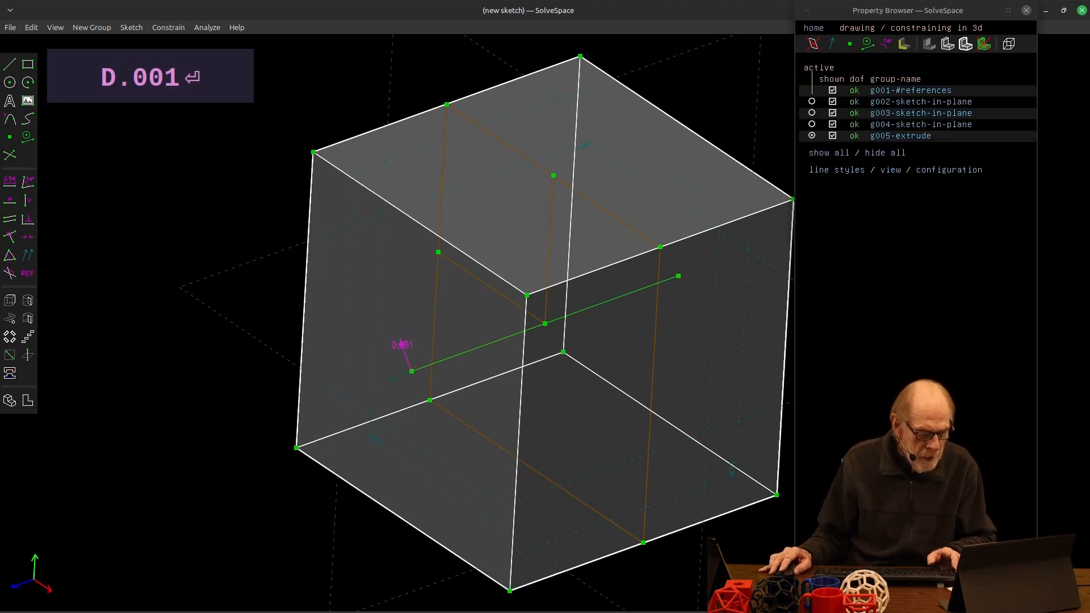
Add a reference length dimension to one of the cube's upper depth edges and place it above the solid
{"action": "middle_click_drag", "start_coordinate": [737, 590], "coordinate": [640, 590]}
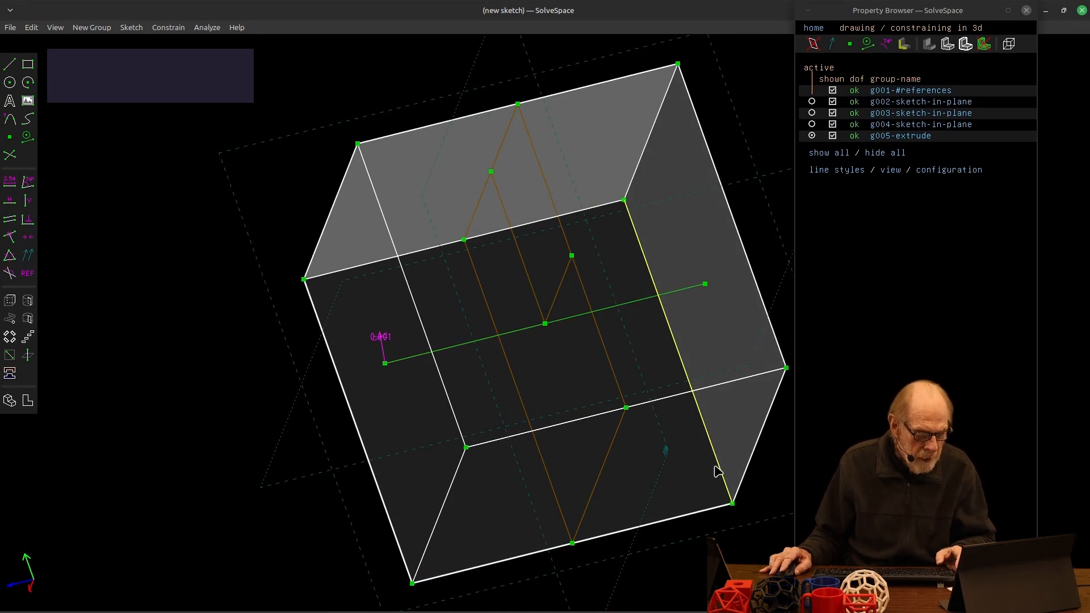
{"action": "left_click", "coordinate": [418, 251]}
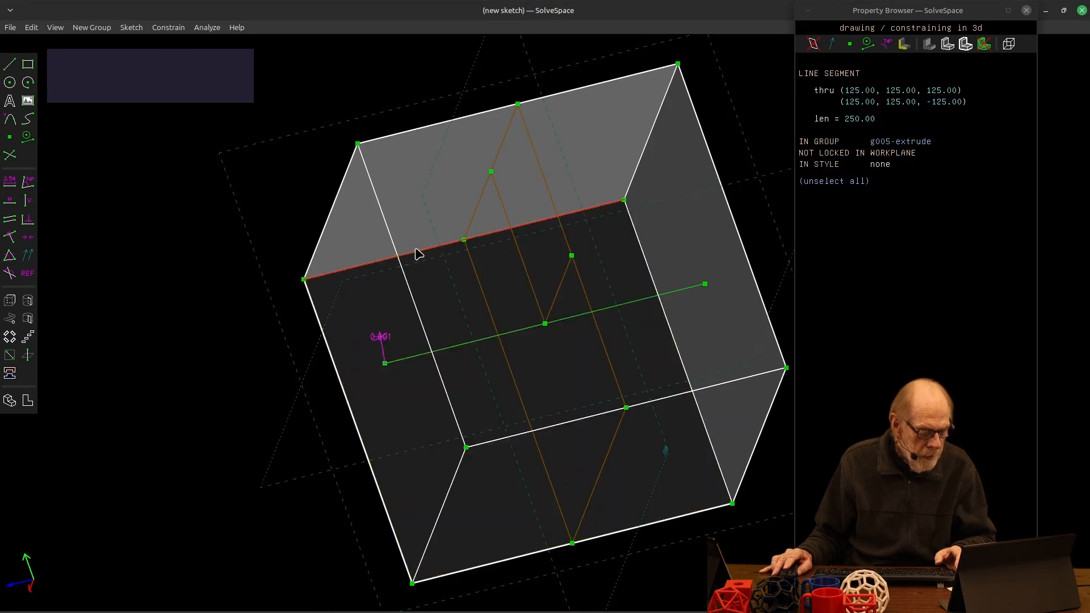
{"action": "key", "text": "d"}
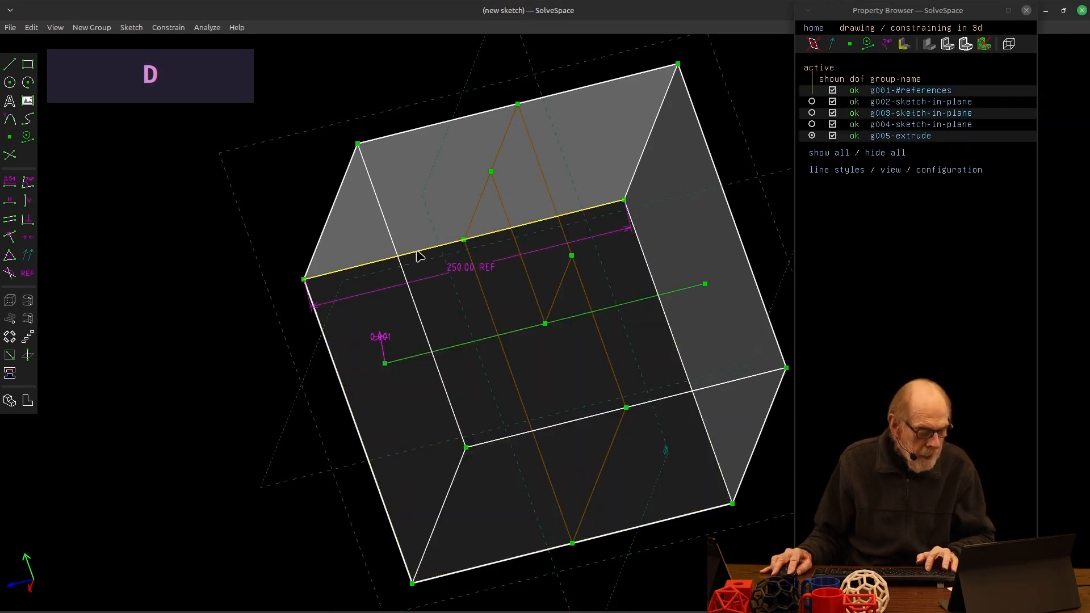
{"action": "left_click_drag", "start_coordinate": [447, 272], "coordinate": [410, 179]}
Add a reference length dimension to the vertical edge below that depth edge's front end and place it clear of the edge
{"action": "middle_click_drag", "start_coordinate": [283, 484], "coordinate": [362, 474]}
{"action": "left_click", "coordinate": [482, 462]}
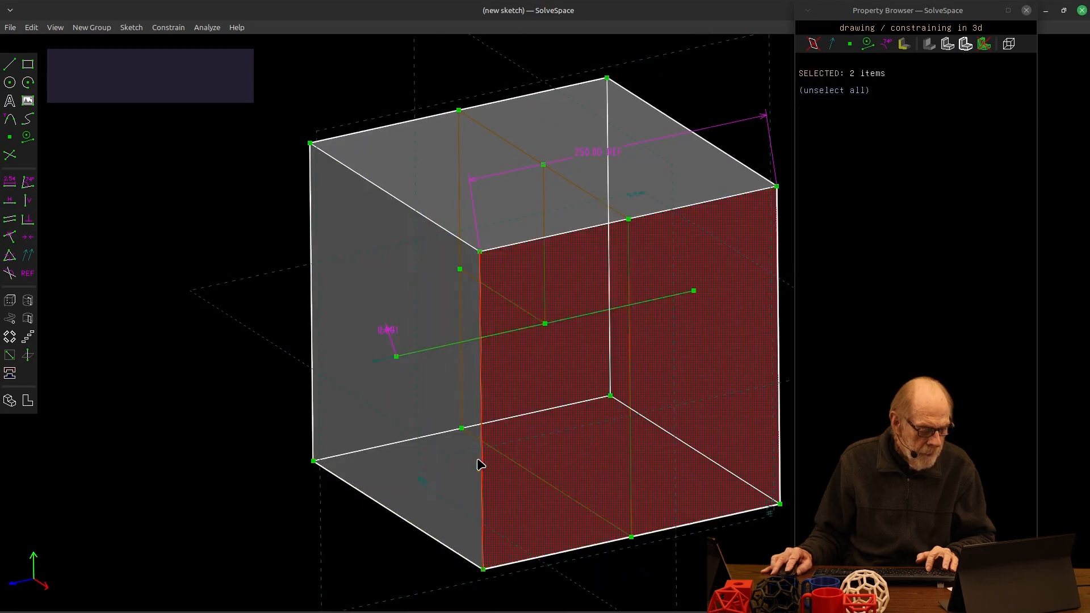
{"action": "left_click", "coordinate": [360, 531]}
{"action": "left_click", "coordinate": [480, 484]}
{"action": "key", "text": "d"}
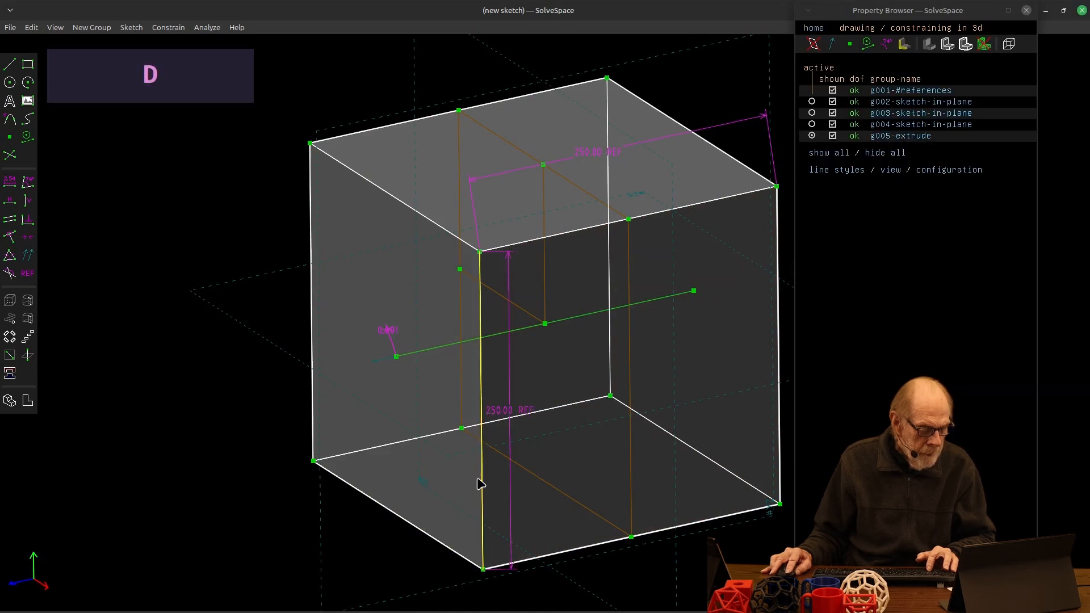
{"action": "left_click", "coordinate": [506, 419]}
{"action": "left_click_drag", "start_coordinate": [510, 411], "coordinate": [568, 416]}
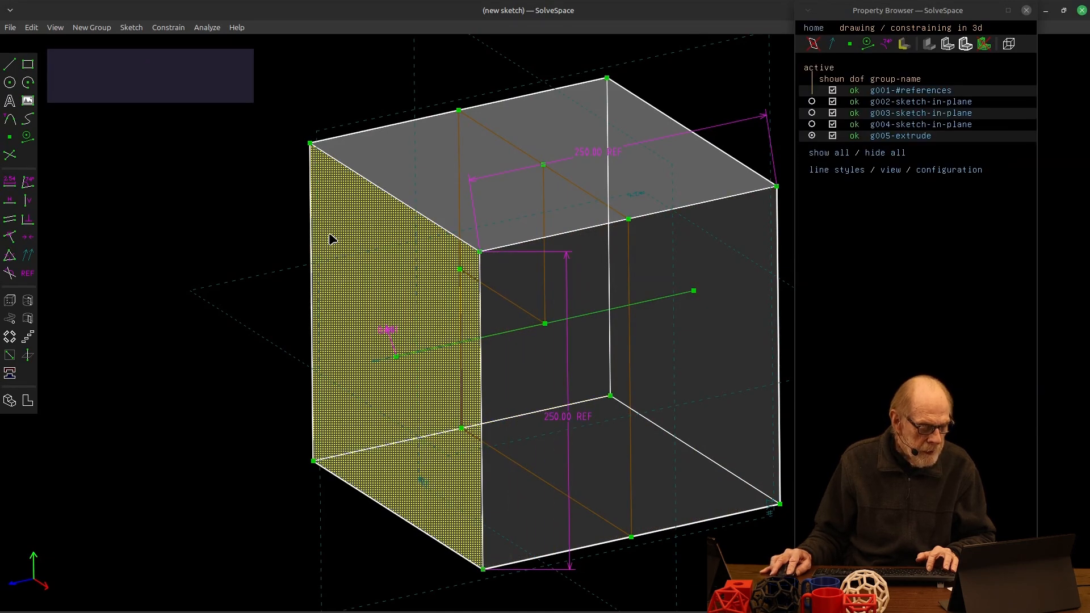
Add a reference length dimension to the upper edge of the cube's front end face and place it outside the solid
{"action": "left_click", "coordinate": [385, 192]}
{"action": "key", "text": "d"}
{"action": "left_click", "coordinate": [411, 173]}
{"action": "left_click_drag", "start_coordinate": [412, 174], "coordinate": [276, 209]}
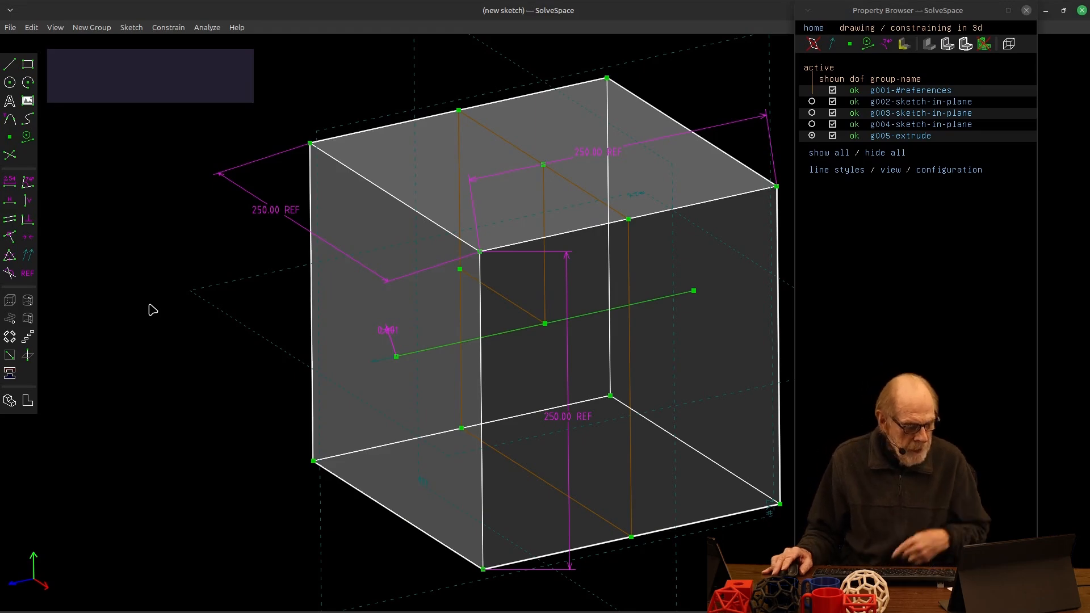
Move the 125 dimension in g002-sketch-in-plane farther from the vertical construction line, and reactivate the extrude group
{"action": "left_click", "coordinate": [812, 102]}
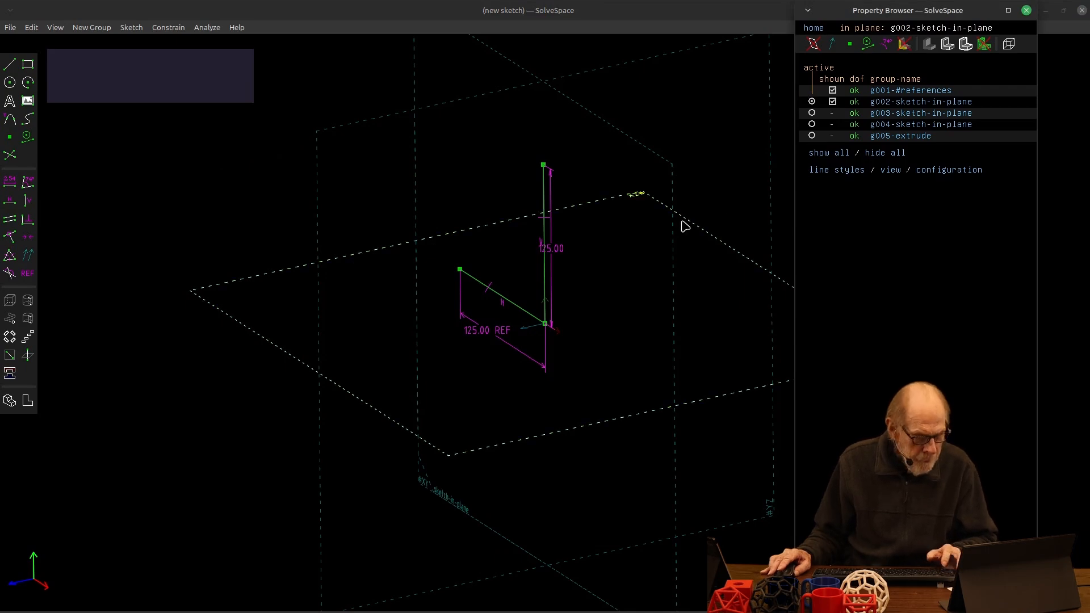
{"action": "key", "text": "w"}
{"action": "left_click_drag", "start_coordinate": [570, 239], "coordinate": [604, 239]}
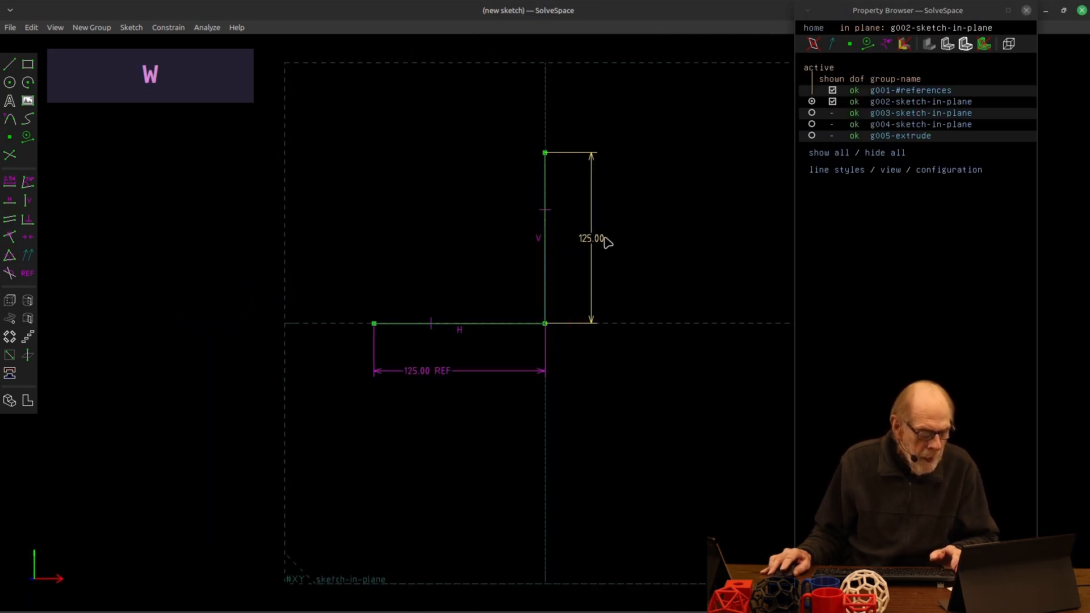
{"action": "left_click", "coordinate": [811, 136]}
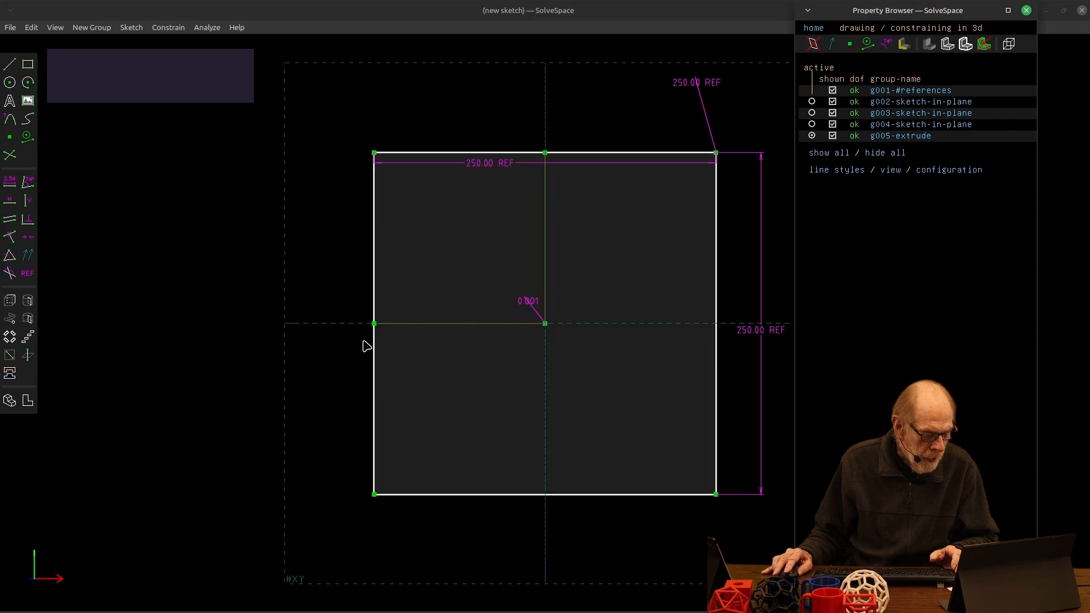
{"action": "right_click_drag", "start_coordinate": [326, 235], "coordinate": [266, 272]}
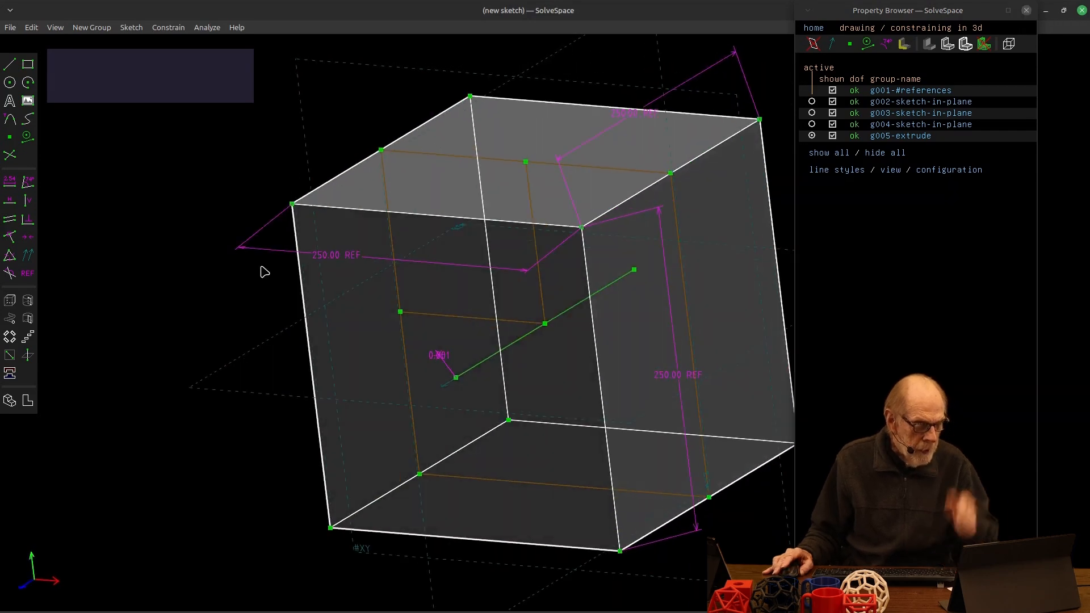
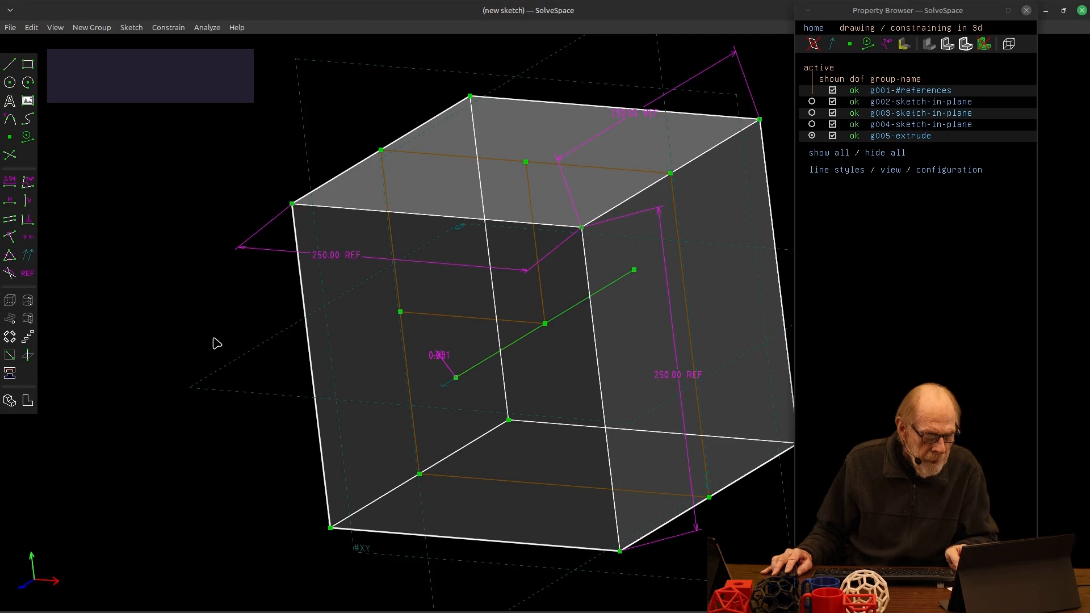
Set the vertical construction line's driving dimension in g002-sketch-in-plane to 130 and reactivate the extrude group
{"action": "left_click", "coordinate": [813, 103]}
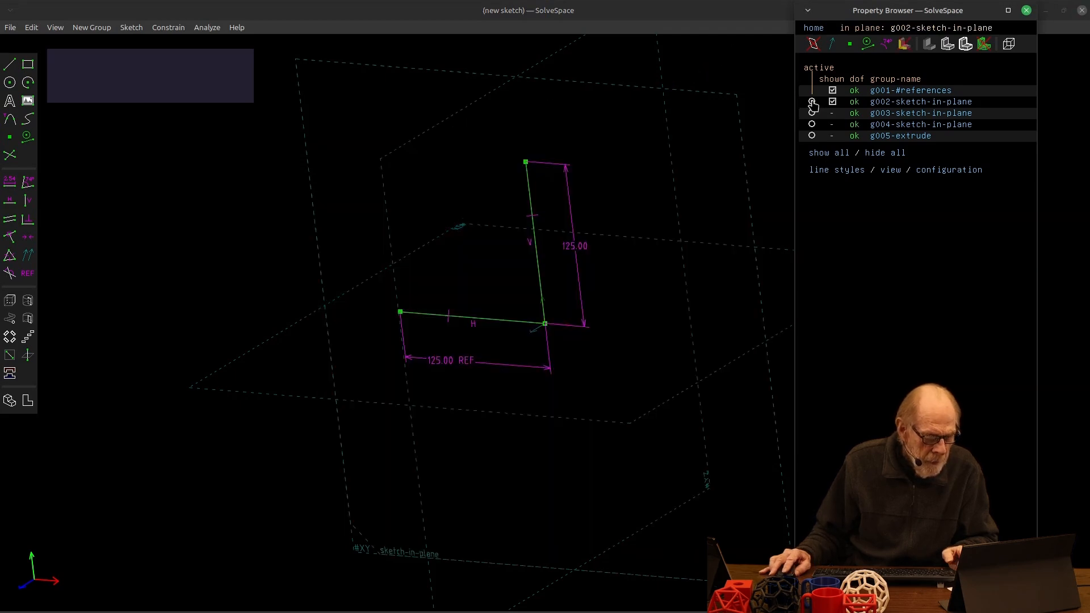
{"action": "double_click", "coordinate": [582, 247]}
{"action": "type", "text": "130"}
{"action": "key", "text": "Return"}
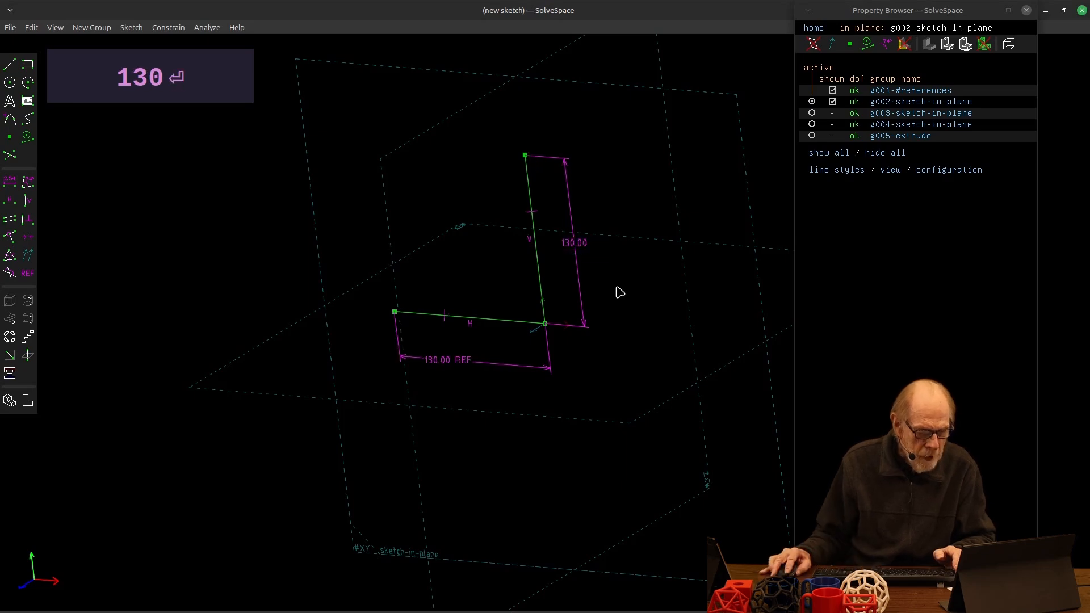
{"action": "left_click", "coordinate": [812, 136]}
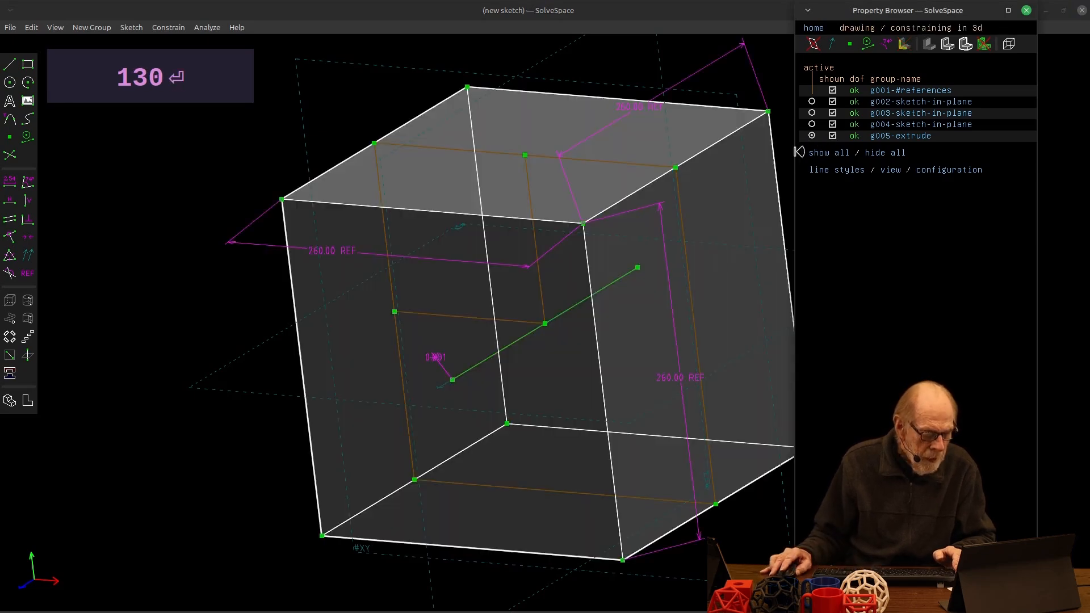
{"action": "mouse_move", "coordinate": [203, 404]}
{"action": "right_mouse_down"}
{"action": "mouse_move", "coordinate": [225, 399]}
{"action": "mouse_move", "coordinate": [187, 383]}
{"action": "mouse_move", "coordinate": [212, 414]}
{"action": "right_mouse_up"}
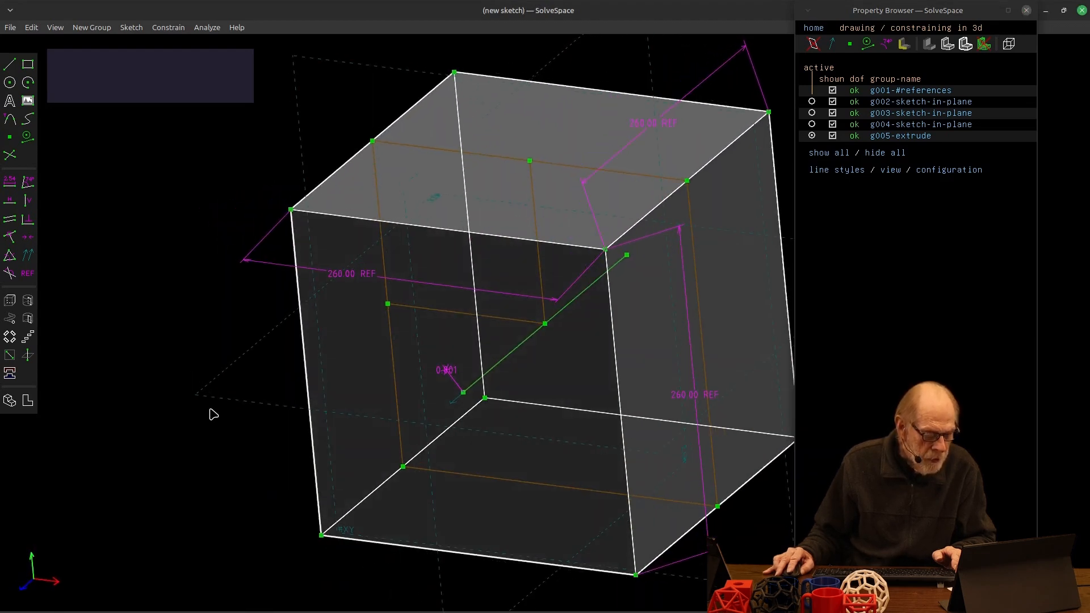
Set the vertical construction line's driving dimension in g002-sketch-in-plane to 200 and reactivate the extrude group
{"action": "left_click", "coordinate": [812, 102]}
{"action": "left_click", "coordinate": [588, 249]}
{"action": "double_click", "coordinate": [588, 249]}
{"action": "type", "text": "200"}
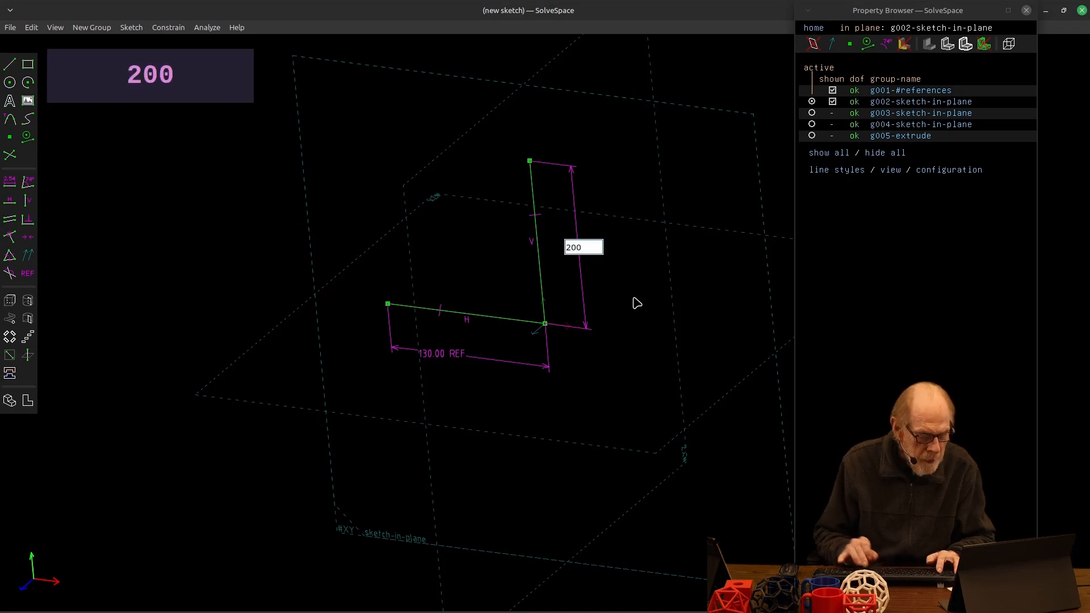
{"action": "key", "text": "Return"}
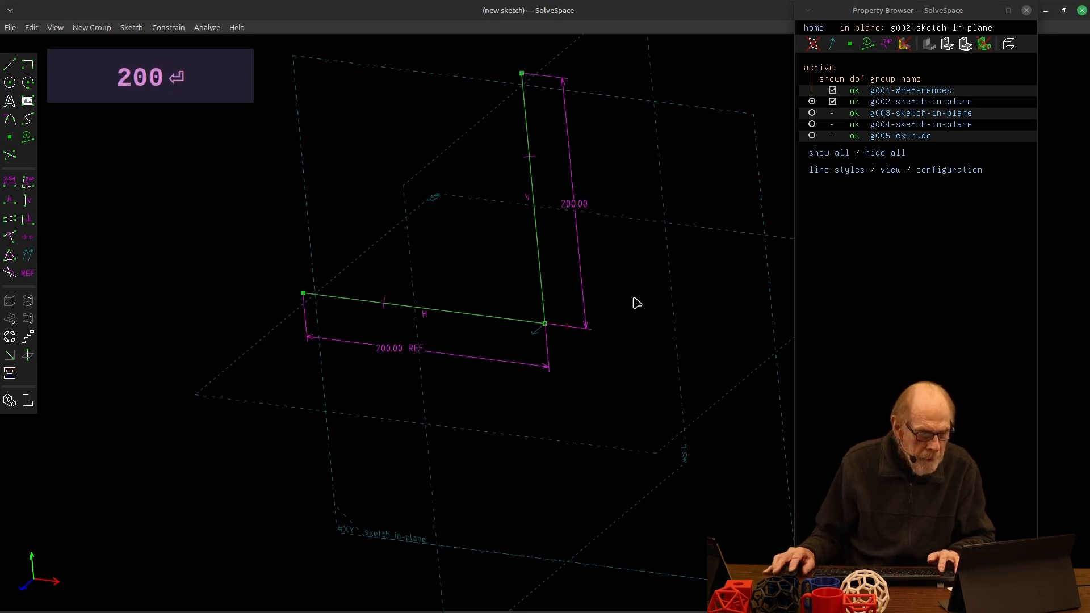
{"action": "left_click", "coordinate": [812, 136]}
{"action": "scroll", "coordinate": [353, 316], "scroll_direction": "down", "scroll_amount": 4}
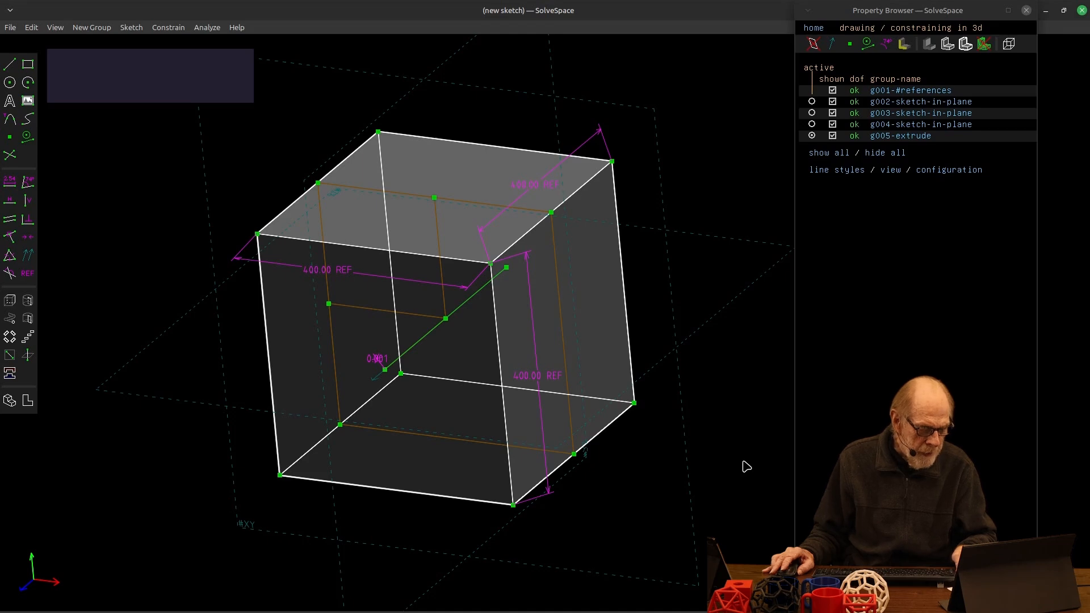
{"action": "left_click", "coordinate": [812, 102]}
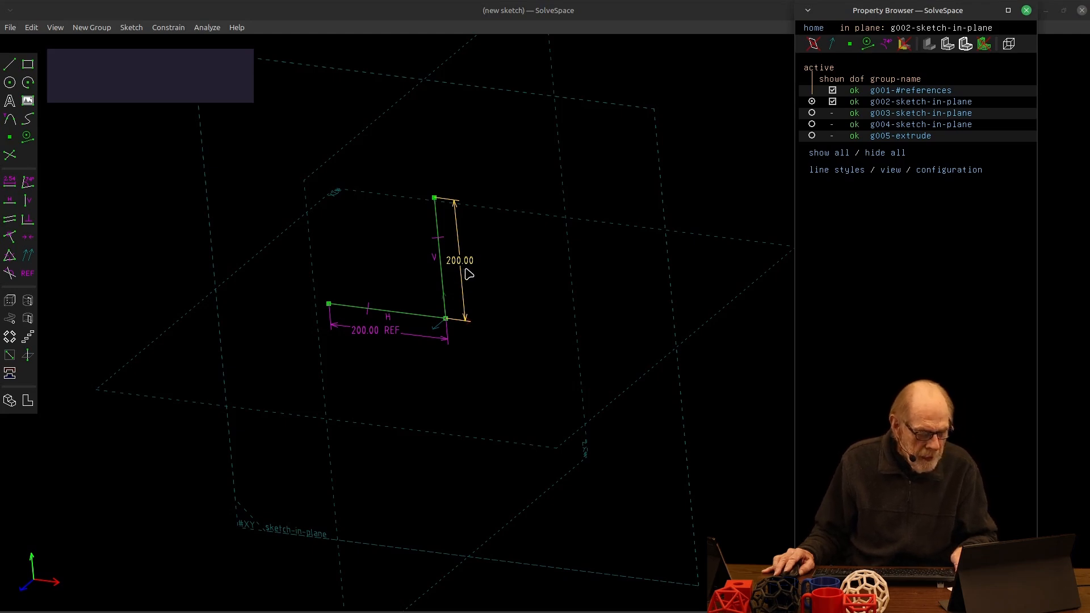
{"action": "left_click", "coordinate": [812, 136]}
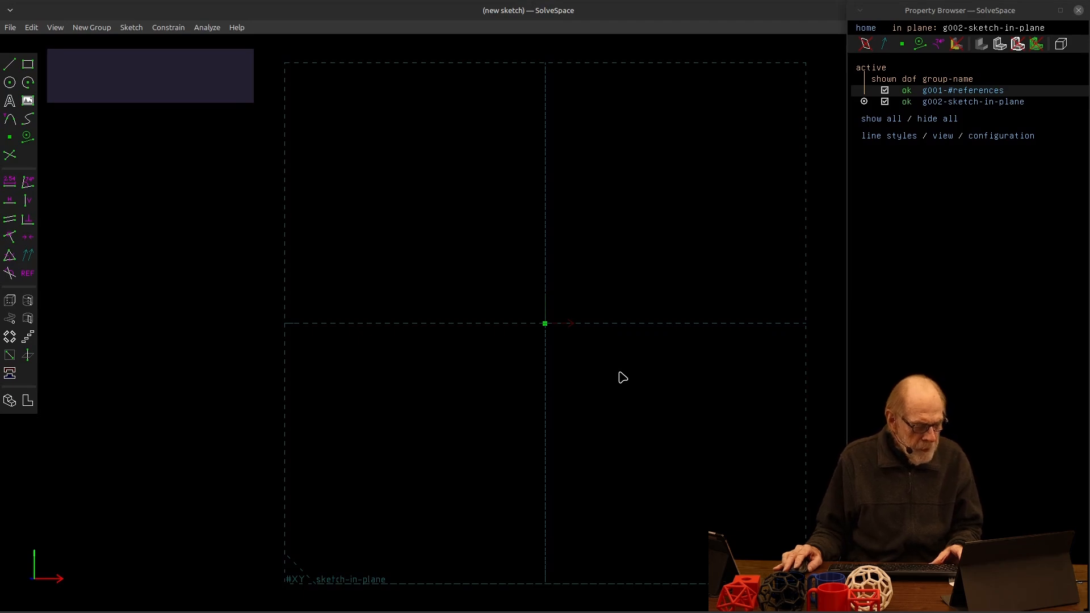
Draw a circle about 156 in diameter centred on the origin of the new sketch and convert it to construction geometry
{"action": "left_click", "coordinate": [10, 83]}
{"action": "left_click", "coordinate": [546, 323]}
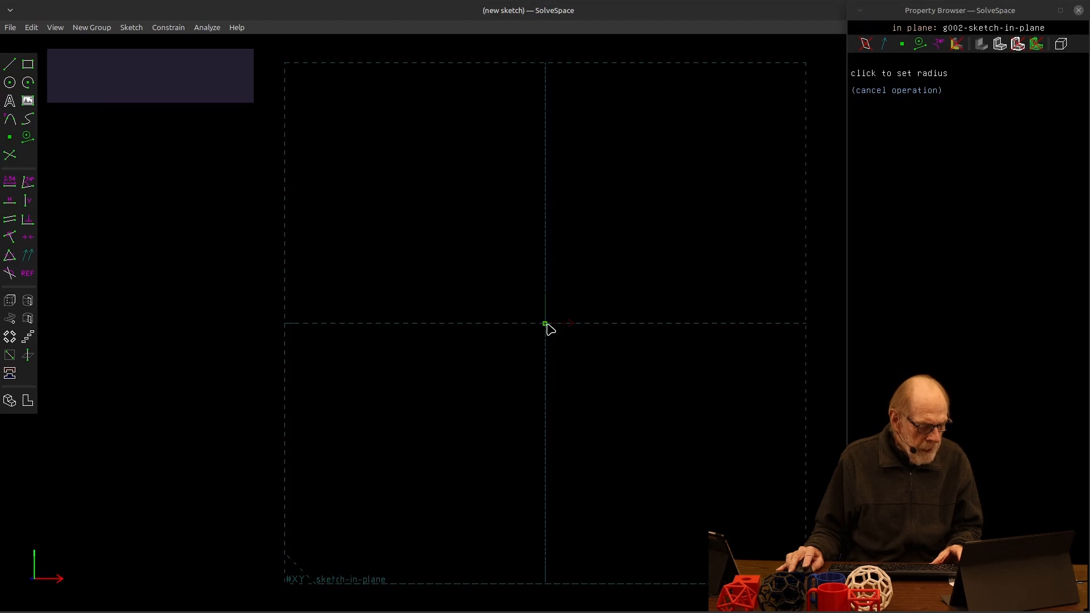
{"action": "left_click", "coordinate": [706, 483]}
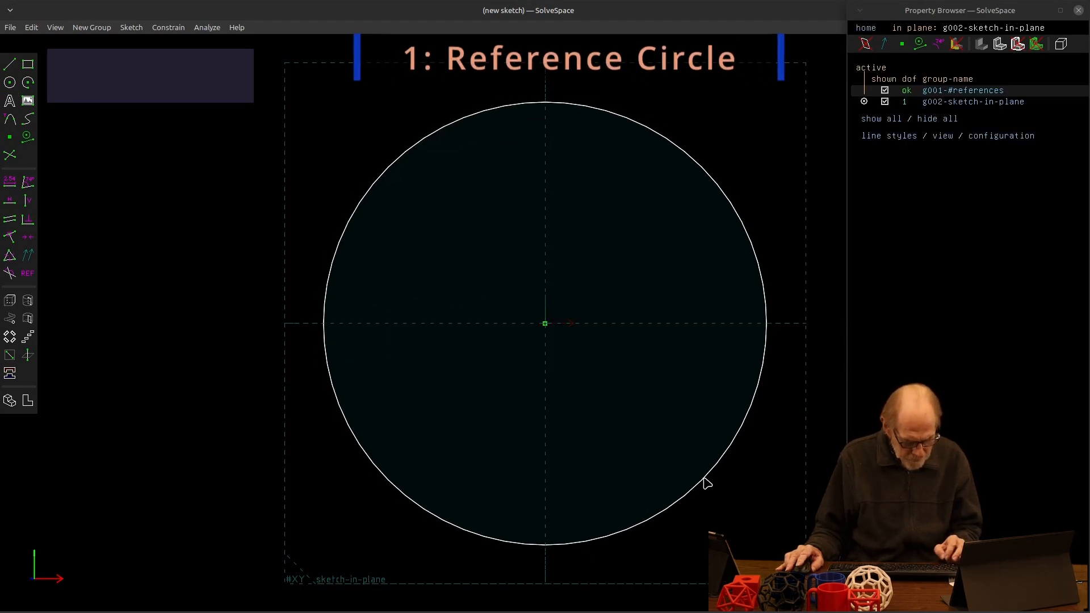
{"action": "key", "text": "g"}
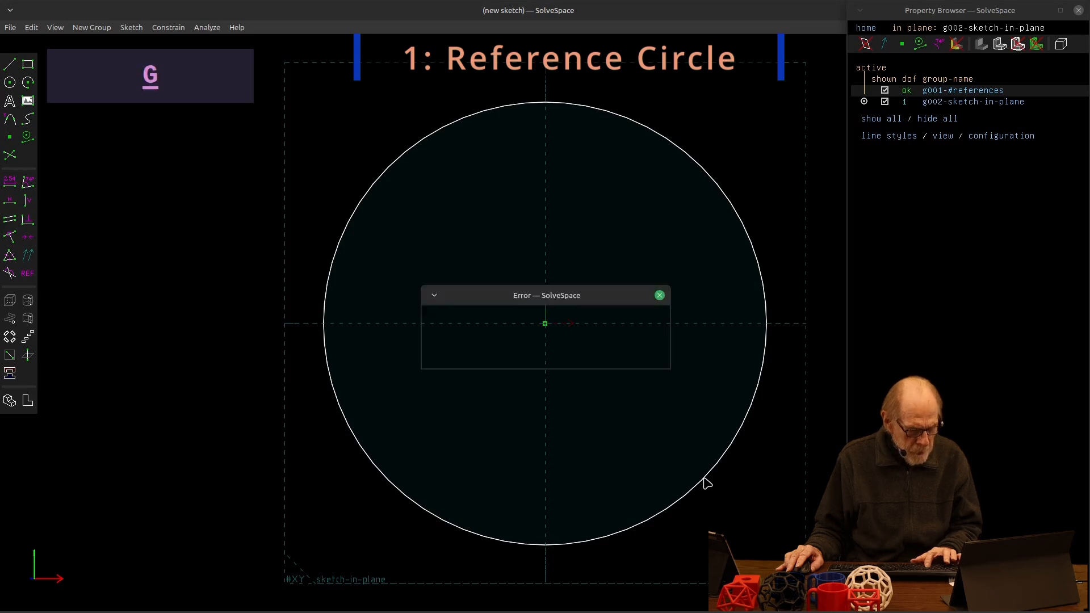
{"action": "left_click", "coordinate": [523, 357]}
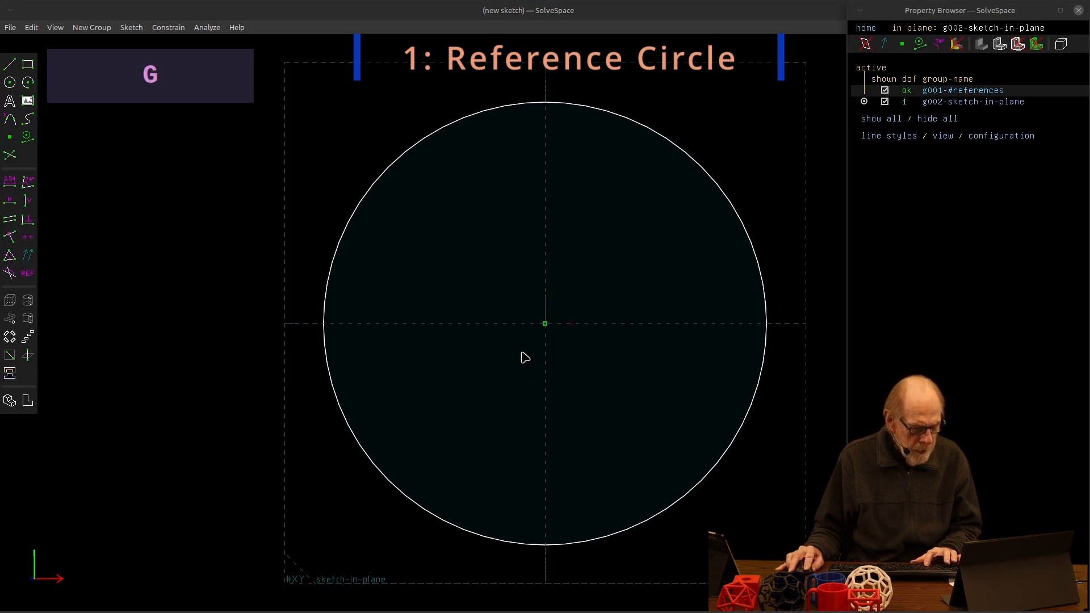
{"action": "left_click", "coordinate": [723, 455]}
{"action": "key", "text": "g"}
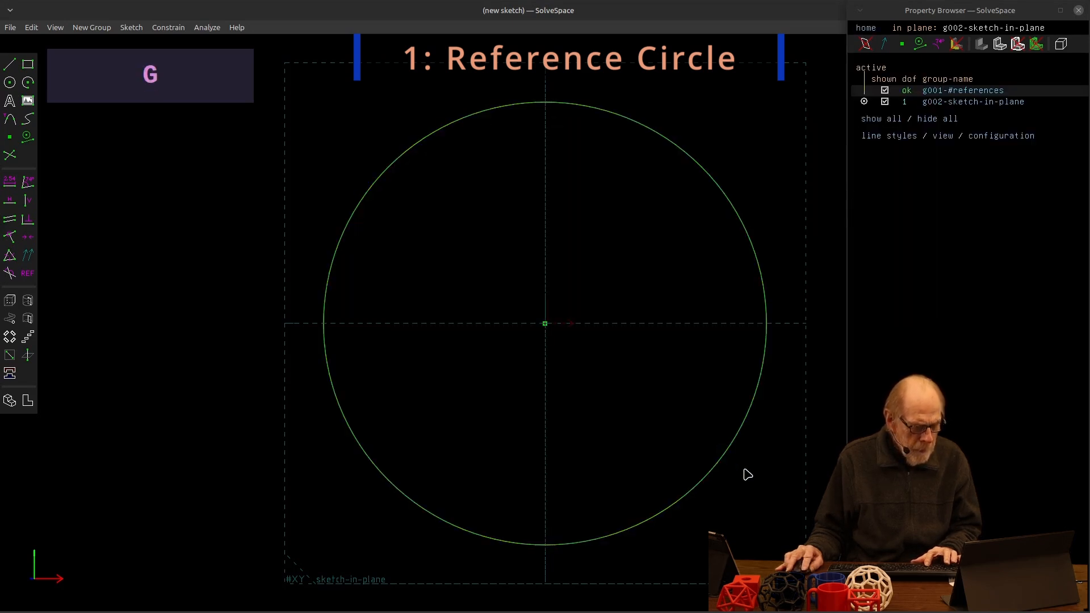
Set the construction circle's diameter to 18 and place its dimension label inside the circle above the centre
{"action": "left_click", "coordinate": [743, 438]}
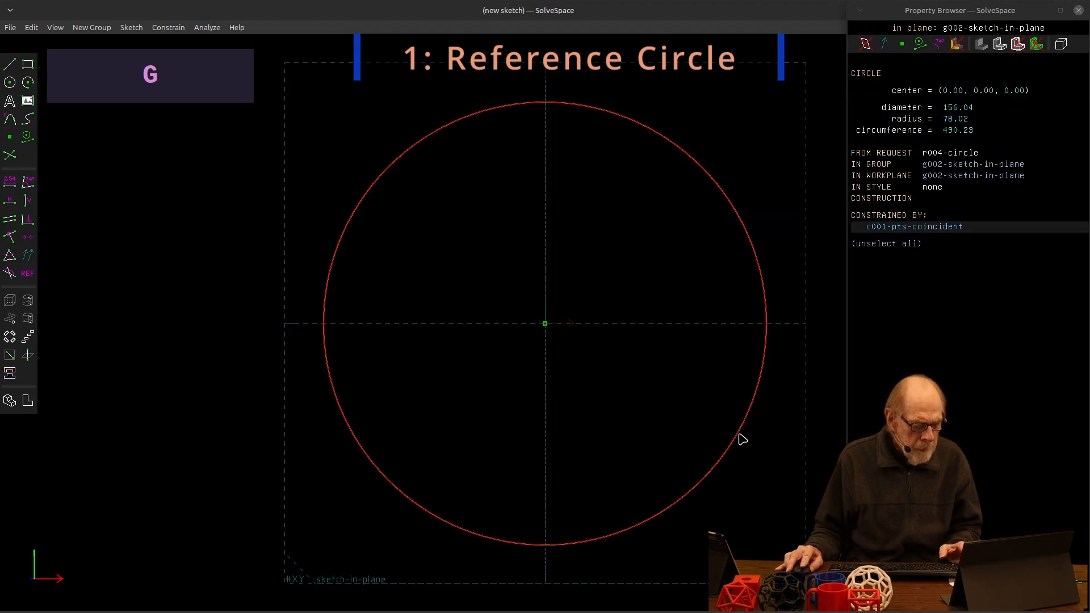
{"action": "type", "text": "d"}
{"action": "type", "text": "18"}
{"action": "key", "text": "Return"}
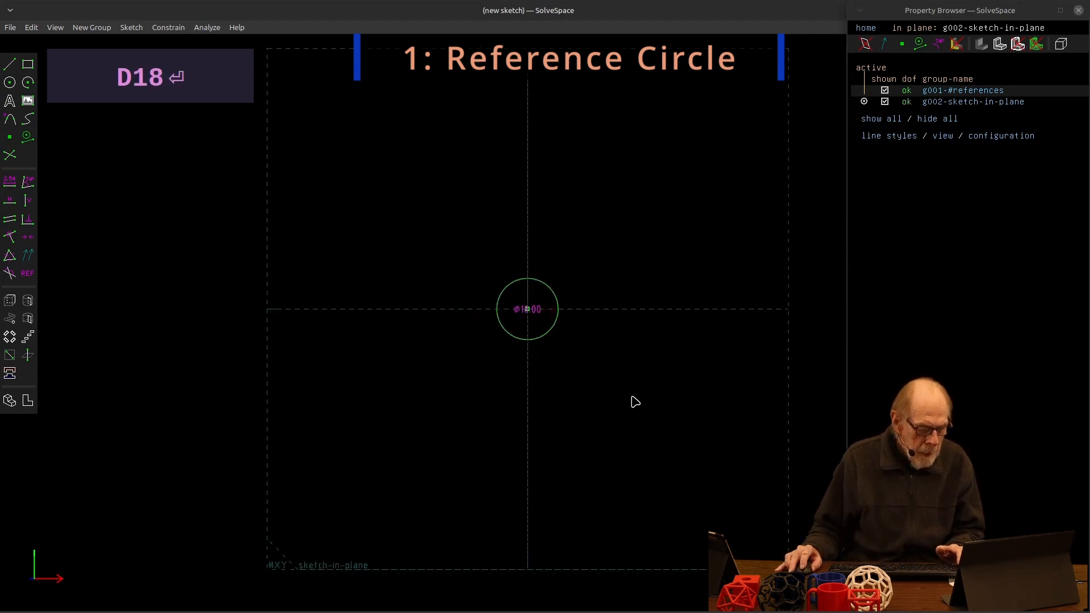
{"action": "scroll", "coordinate": [553, 347], "scroll_direction": "up", "scroll_amount": 5}
{"action": "scroll", "coordinate": [552, 348], "scroll_direction": "up", "scroll_amount": 2}
{"action": "left_click_drag", "start_coordinate": [615, 319], "coordinate": [635, 290]}
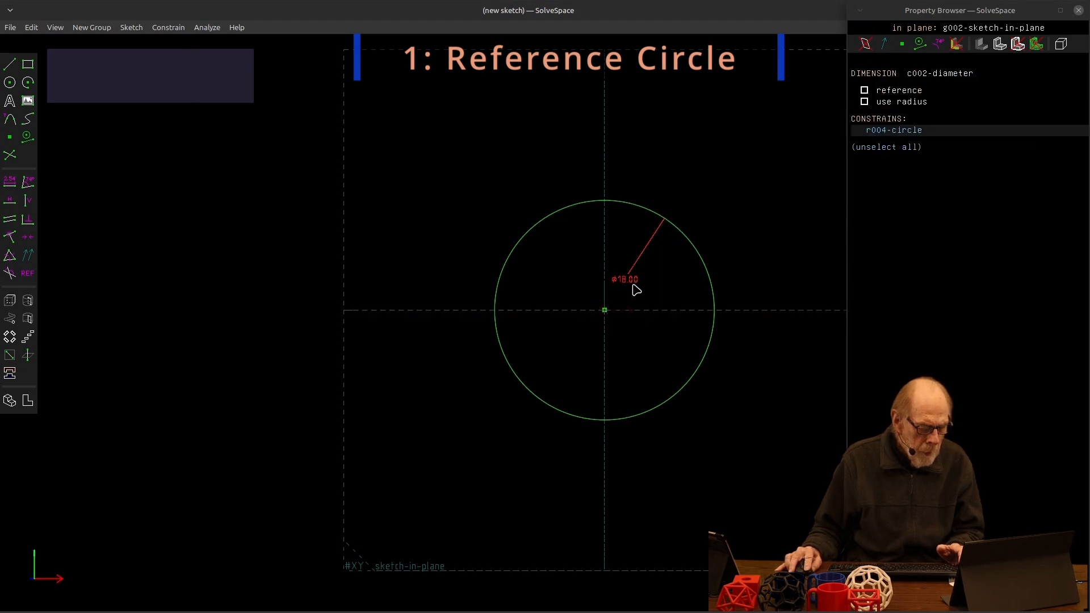
Switch the construction circle's dimension to radius and set it to 9.625
{"action": "left_click", "coordinate": [865, 102]}
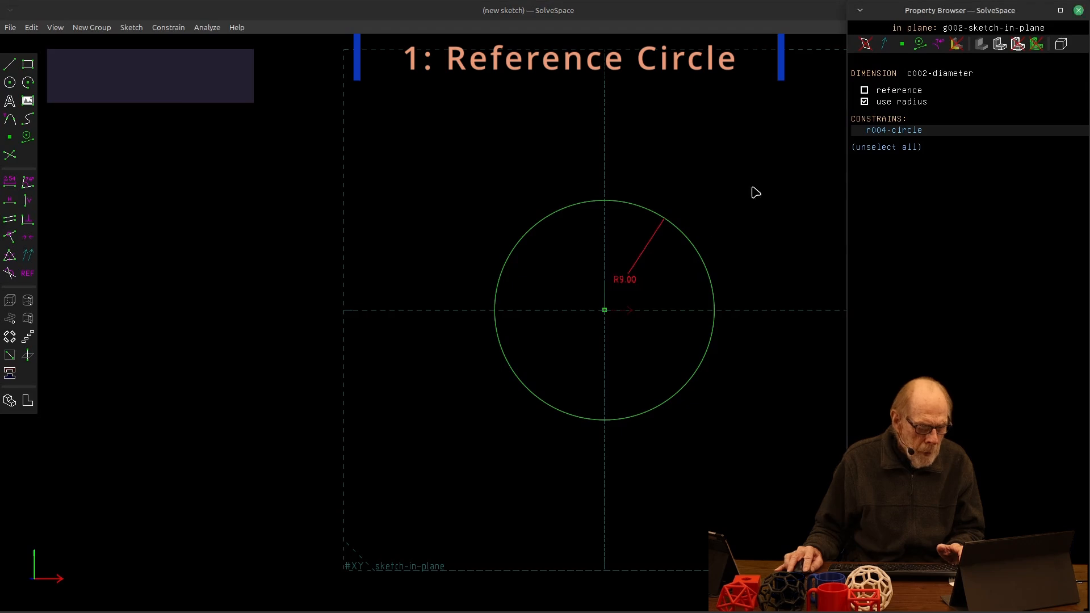
{"action": "double_click", "coordinate": [631, 281]}
{"action": "type", "text": "9."}
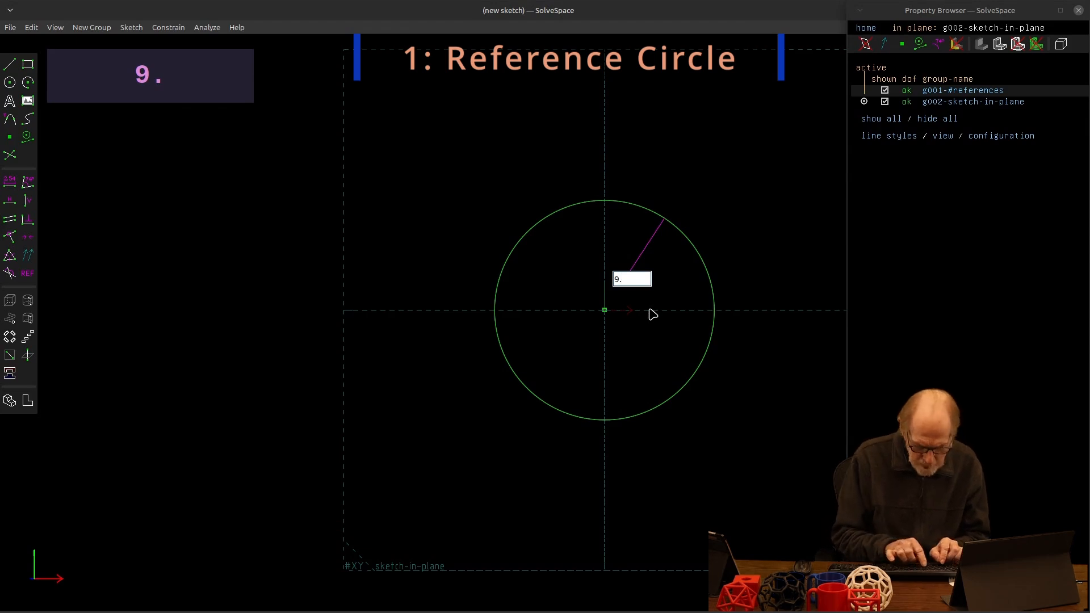
{"action": "type", "text": "645"}
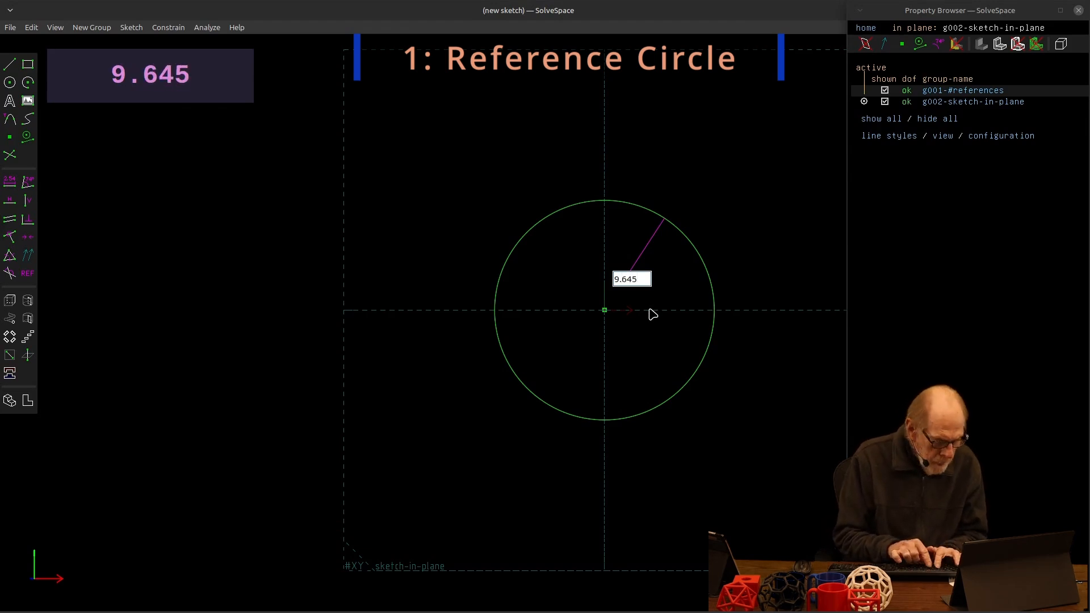
{"action": "key", "text": "BackSpace"}
{"action": "key", "text": "BackSpace"}
{"action": "type", "text": "25"}
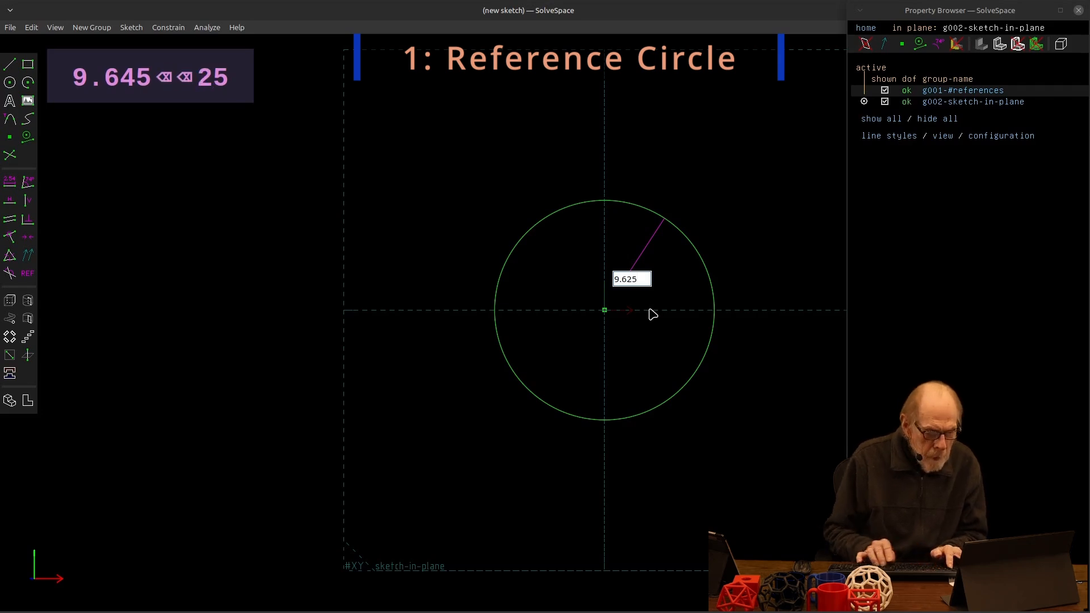
{"action": "key", "text": "Return"}
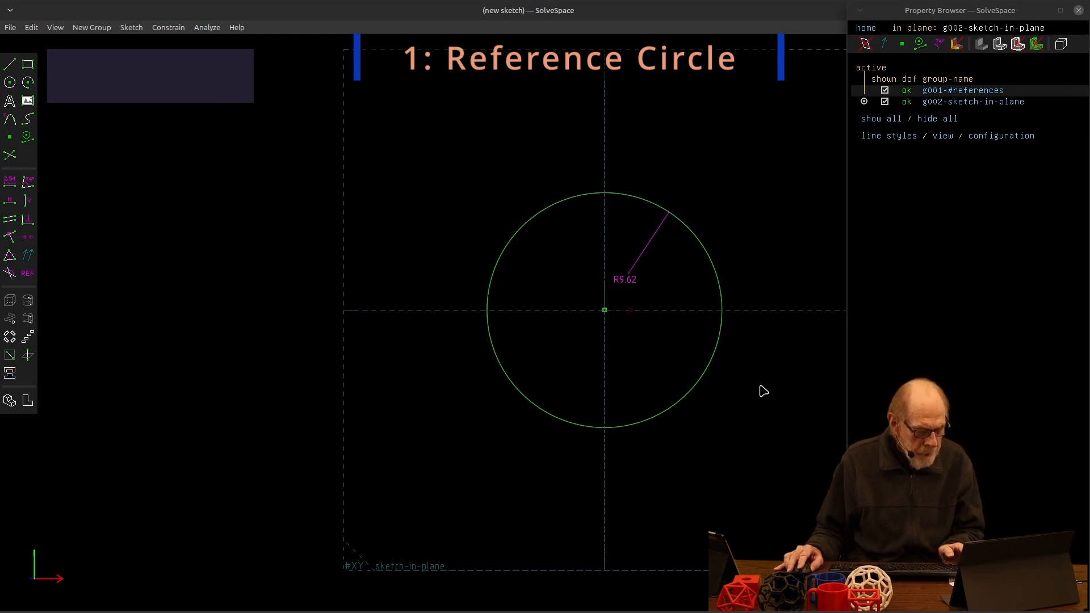
Draw a closed six-sided outline of line segments inside the reference circle, with all six vertices placed on the circle
{"action": "scroll", "coordinate": [619, 312], "scroll_direction": "up", "scroll_amount": 3}
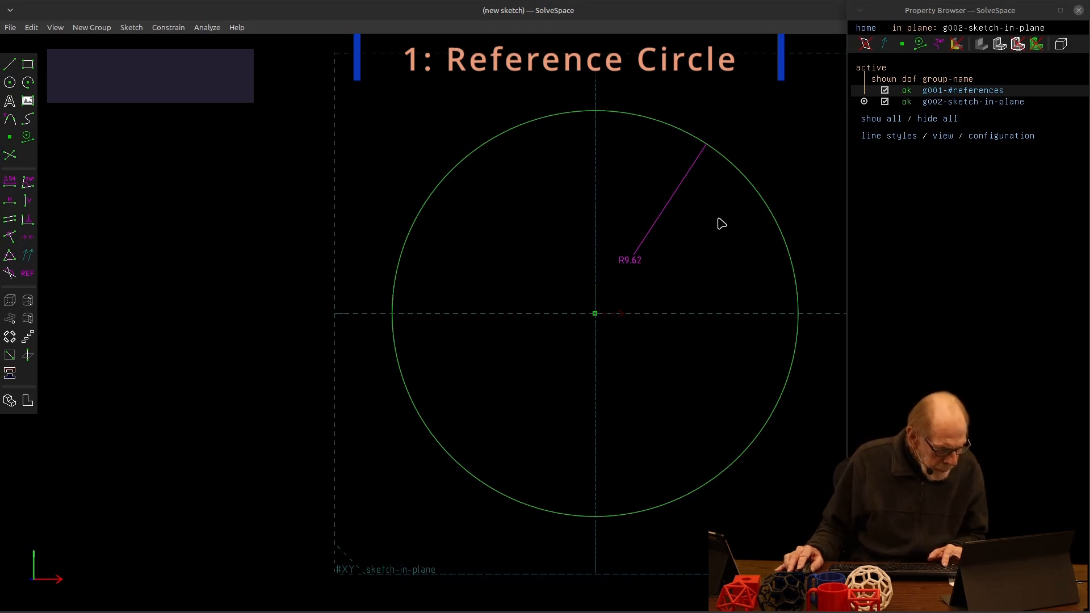
{"action": "key", "text": "s"}
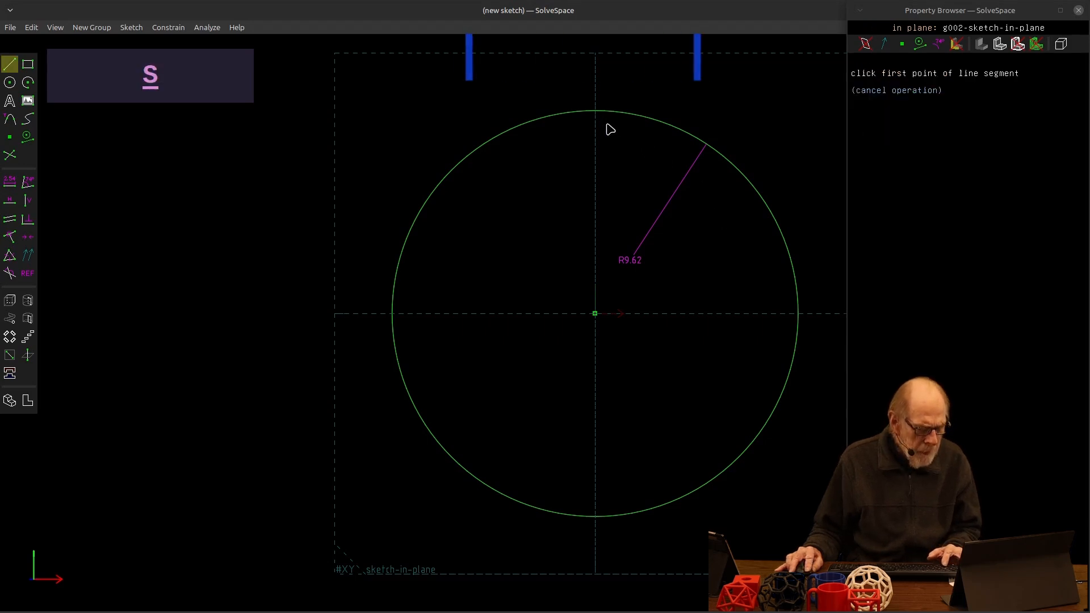
{"action": "left_click", "coordinate": [595, 111]}
{"action": "left_click", "coordinate": [785, 240]}
{"action": "key", "text": "s"}
{"action": "left_click", "coordinate": [785, 241]}
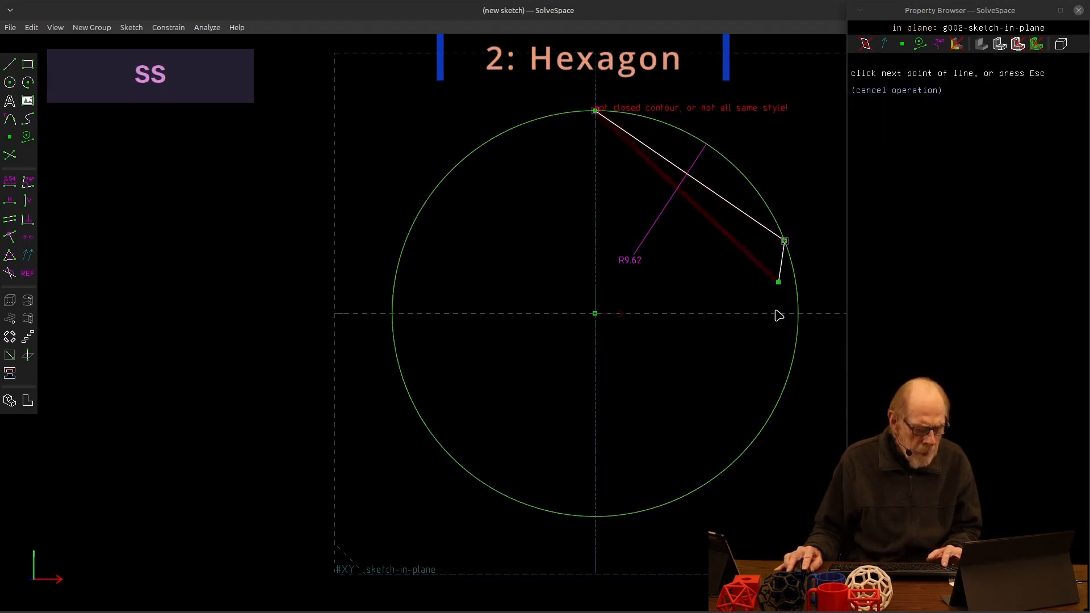
{"action": "left_click", "coordinate": [775, 409]}
{"action": "key", "text": "s"}
{"action": "left_click", "coordinate": [775, 409]}
{"action": "left_click", "coordinate": [597, 517]}
{"action": "key", "text": "s"}
{"action": "left_click", "coordinate": [597, 517]}
{"action": "left_click", "coordinate": [427, 425]}
{"action": "key", "text": "s"}
{"action": "left_click", "coordinate": [426, 425]}
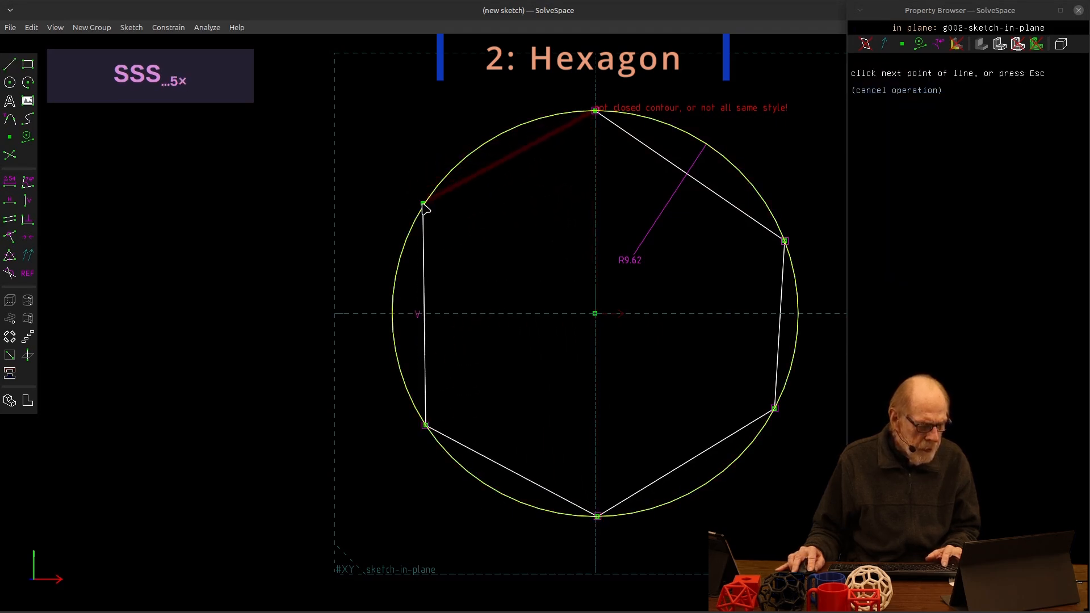
{"action": "left_click", "coordinate": [424, 203]}
{"action": "key", "text": "s"}
{"action": "left_click", "coordinate": [424, 203]}
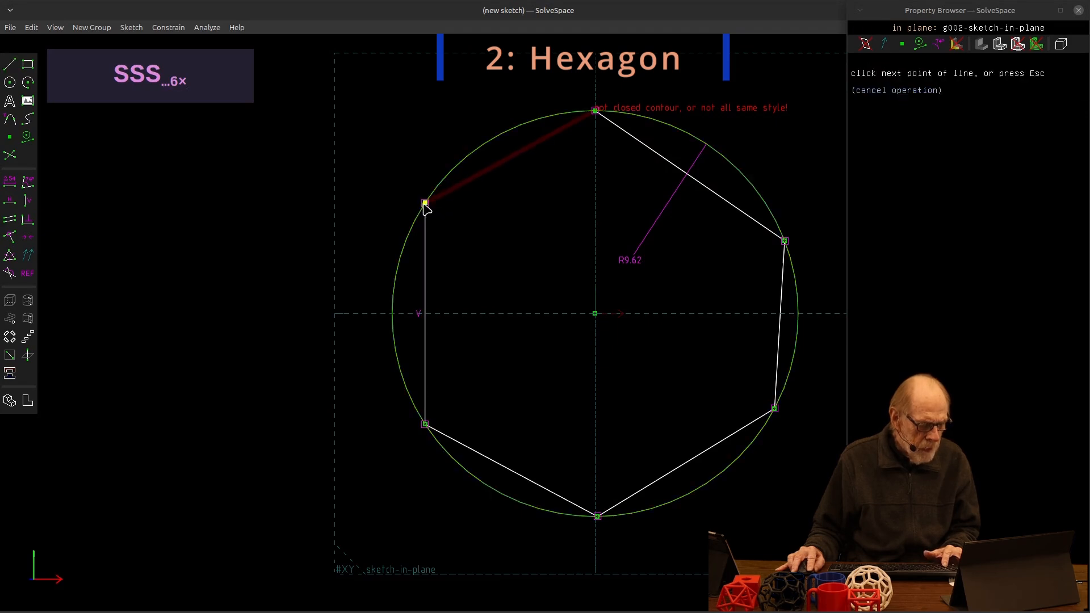
{"action": "left_click", "coordinate": [595, 110]}
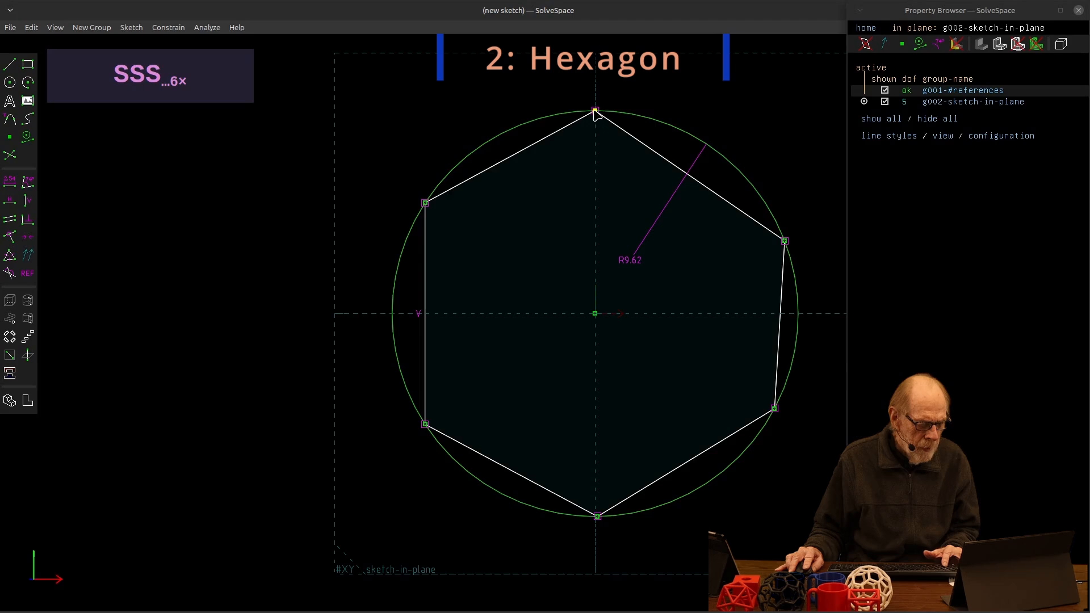
Apply an equal-length constraint to all six sides of the outline to make a regular hexagon
{"action": "left_click", "coordinate": [629, 141]}
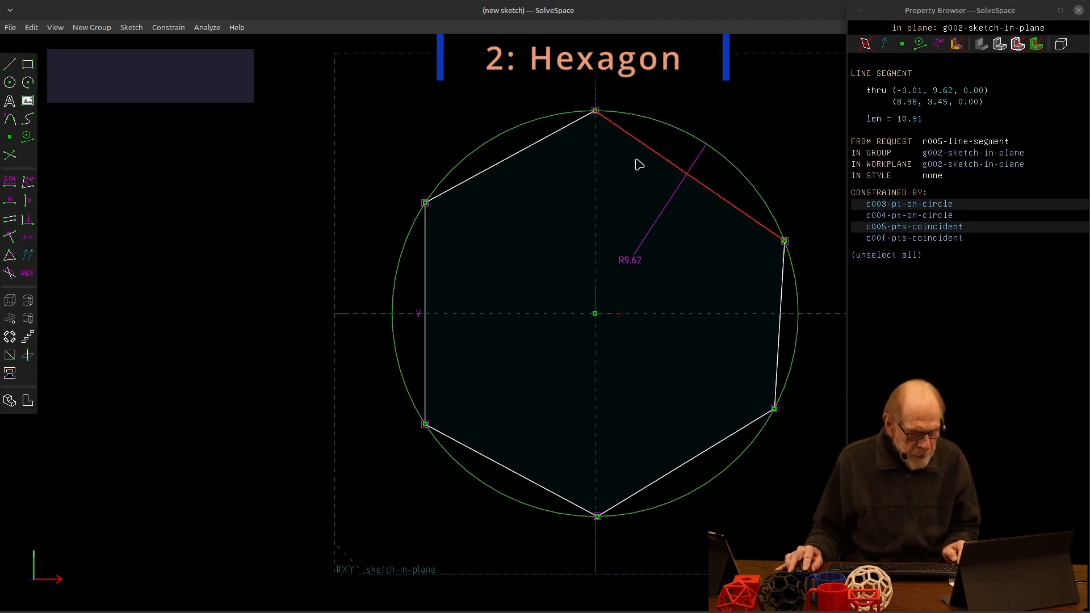
{"action": "left_click", "coordinate": [778, 332]}
{"action": "left_click", "coordinate": [686, 461]}
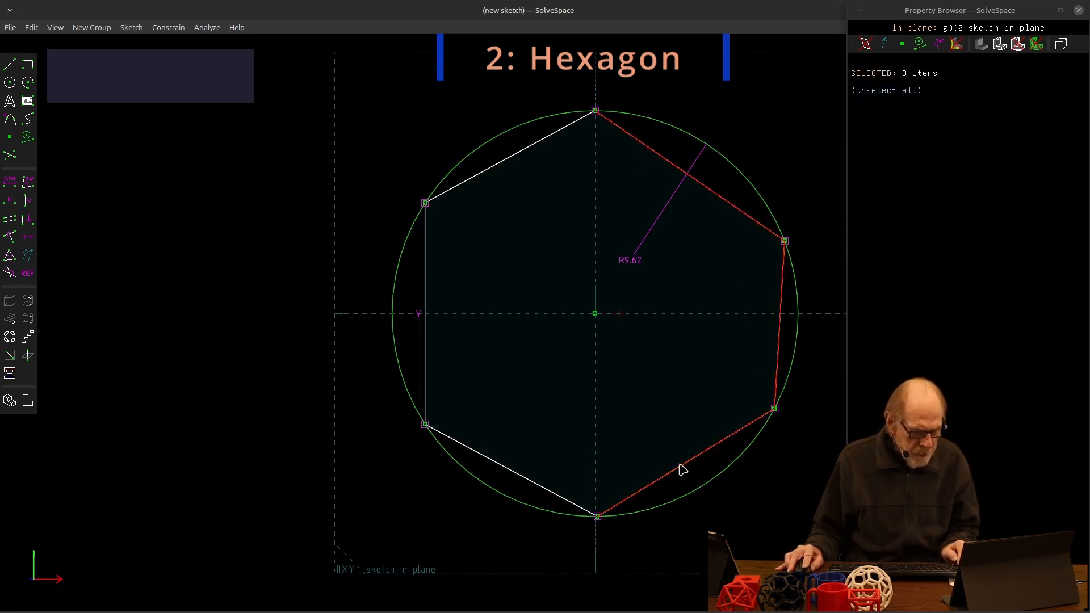
{"action": "left_click", "coordinate": [532, 481]}
{"action": "left_click", "coordinate": [425, 306]}
{"action": "left_click", "coordinate": [497, 174]}
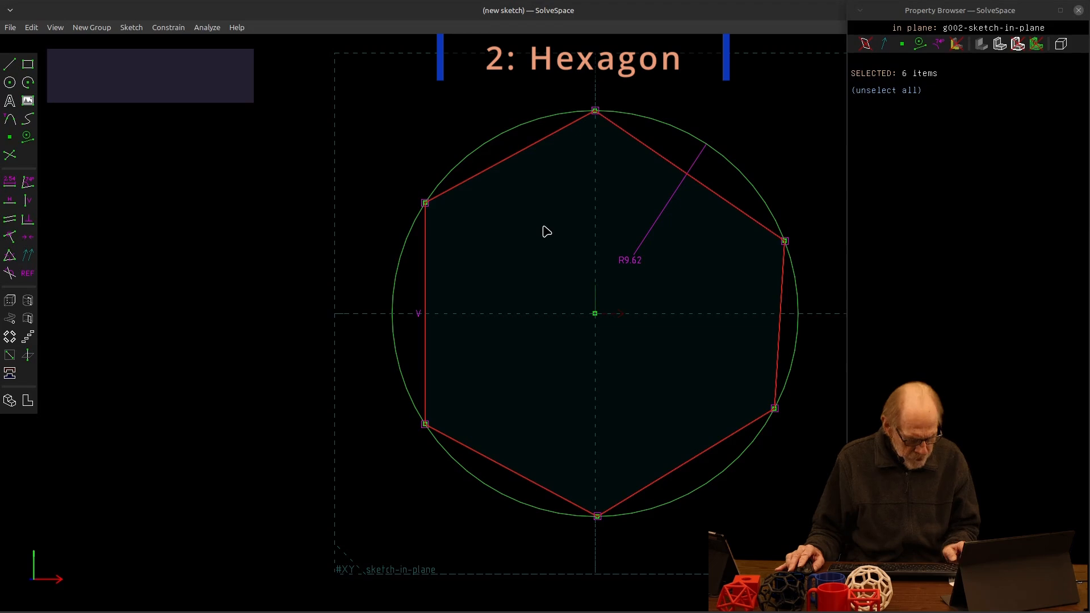
{"action": "key", "text": "q"}
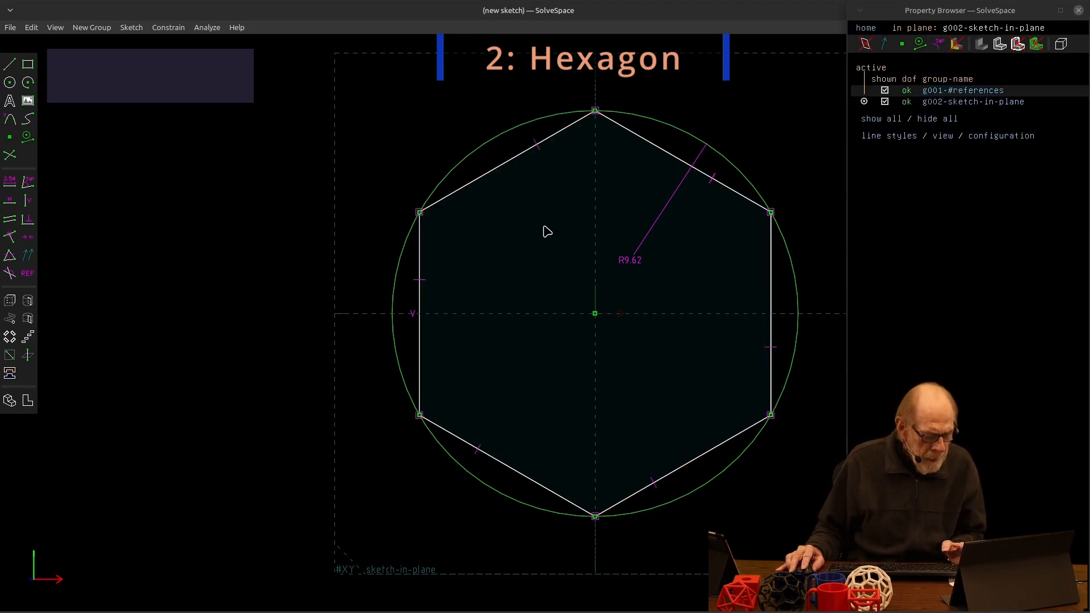
Check the length of the hexagon's upper-right side and the angle between it and the adjacent vertical side
{"action": "left_click", "coordinate": [640, 138]}
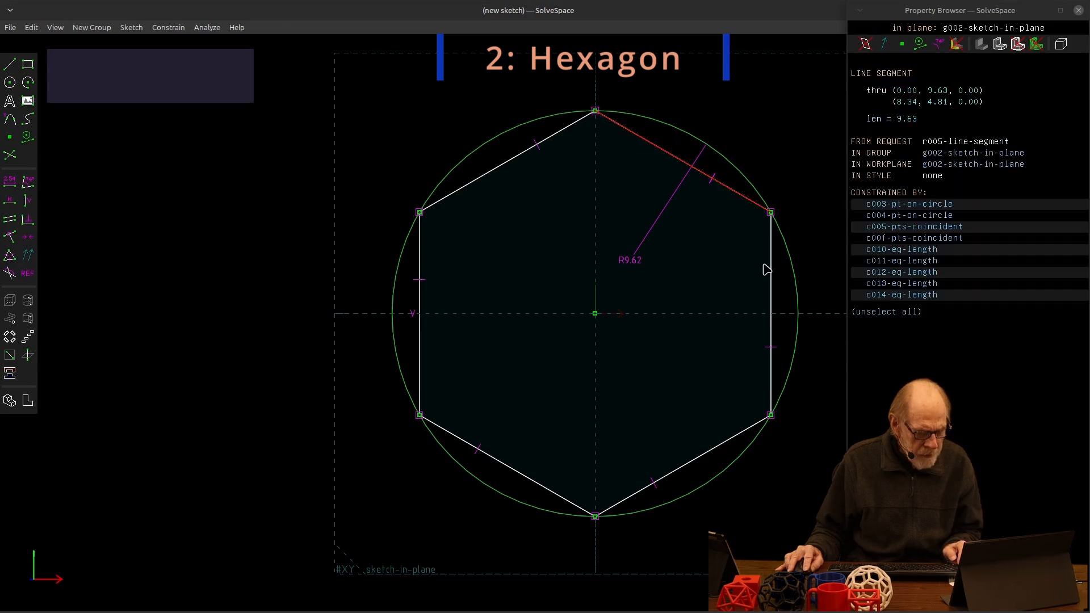
{"action": "key", "text": "Escape"}
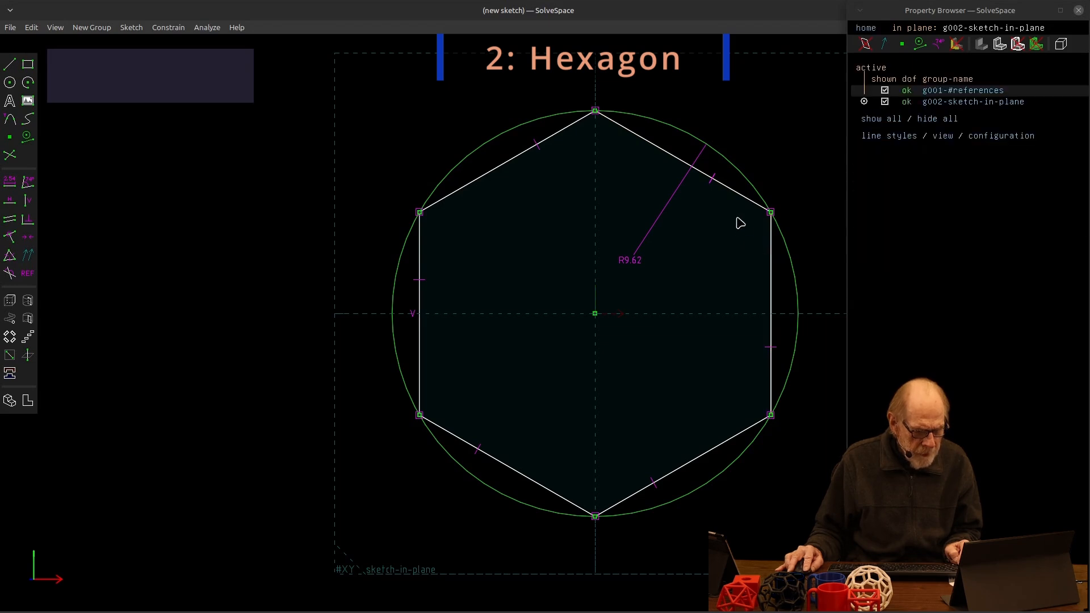
{"action": "left_click", "coordinate": [739, 196]}
{"action": "left_click", "coordinate": [771, 258]}
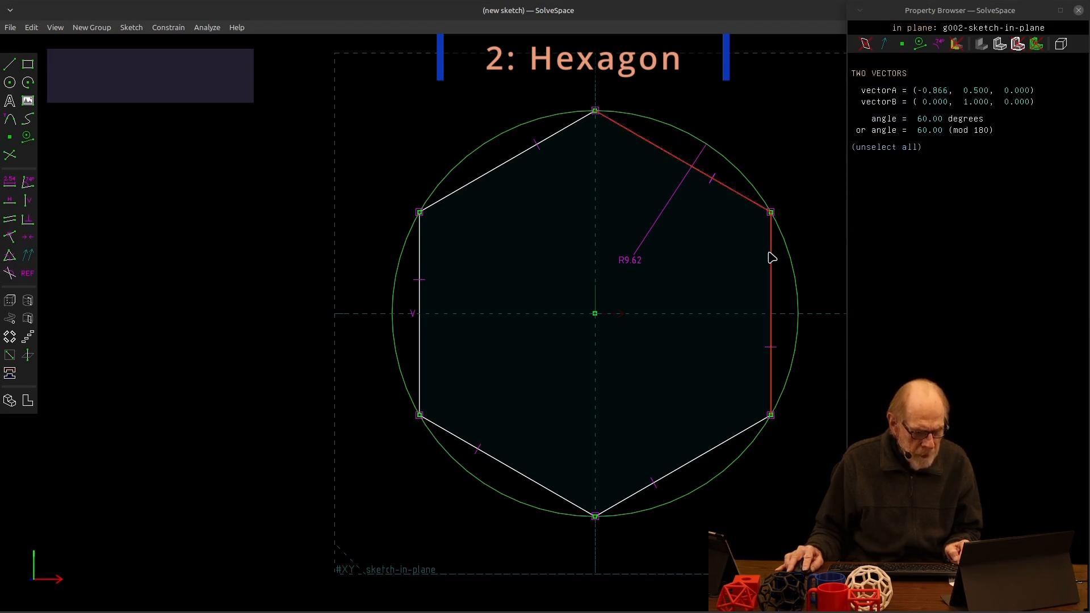
{"action": "key", "text": "Escape"}
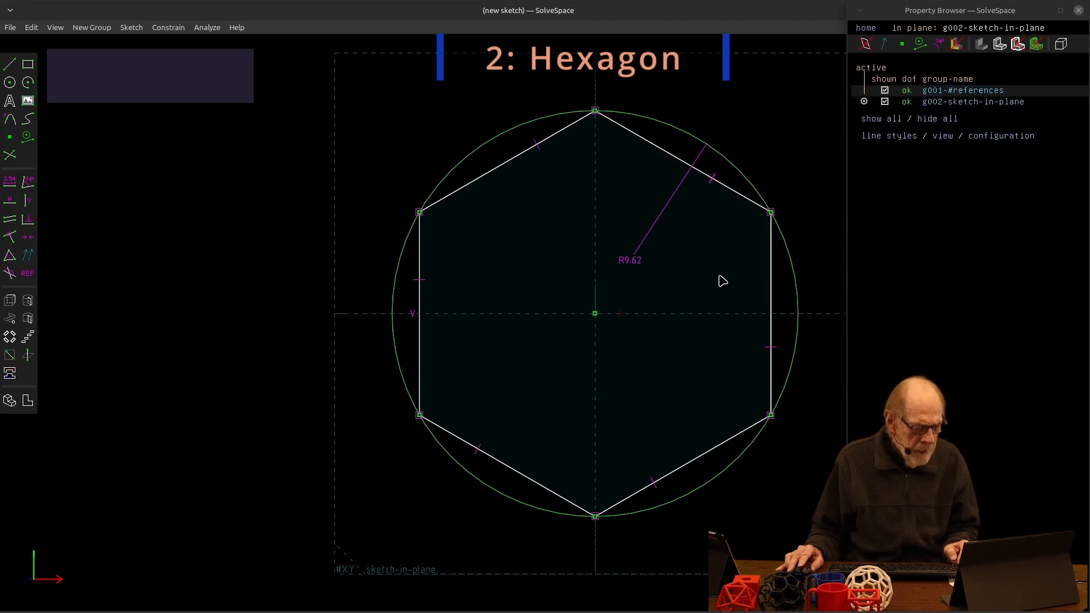
Extrude the hexagon as a one-sided solid and set the extrusion height to 6.5 for the bolt head
{"action": "middle_click_drag", "start_coordinate": [757, 520], "coordinate": [740, 485]}
{"action": "middle_click_drag", "start_coordinate": [741, 441], "coordinate": [748, 431]}
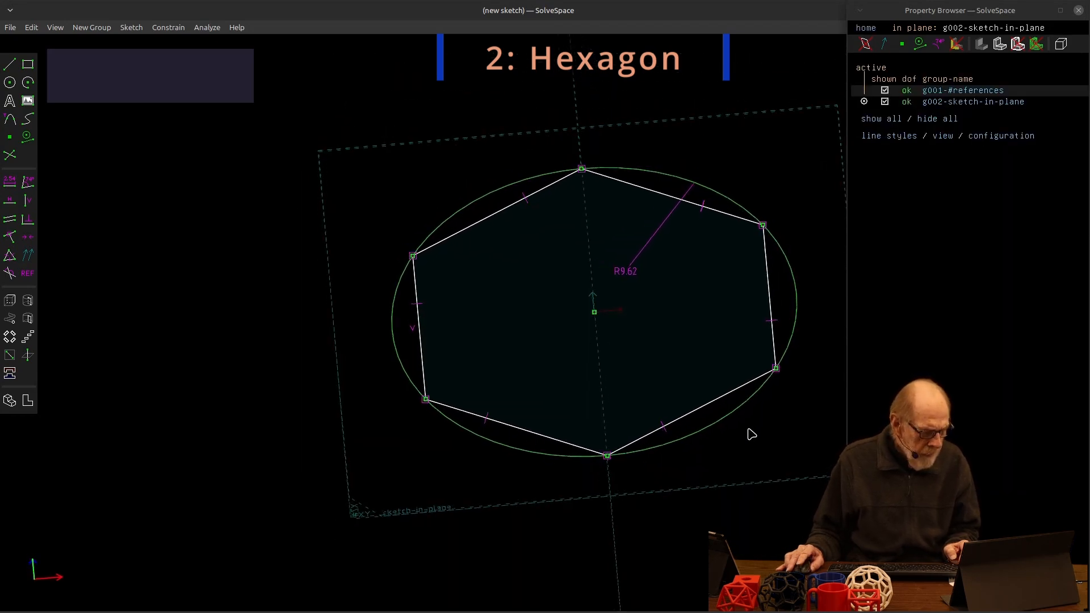
{"action": "left_click", "coordinate": [9, 300]}
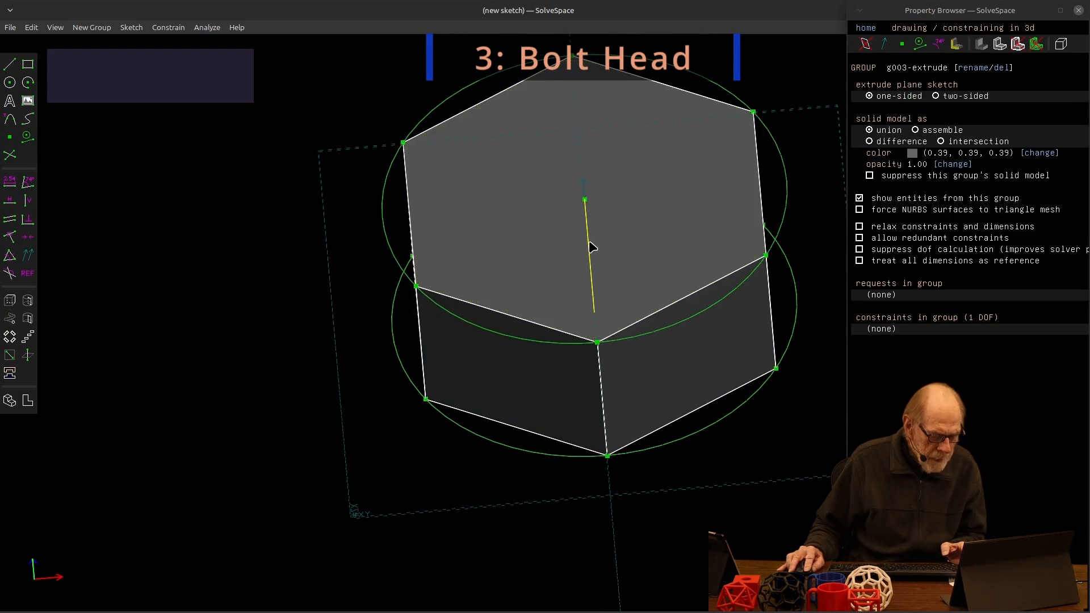
{"action": "left_click", "coordinate": [592, 247]}
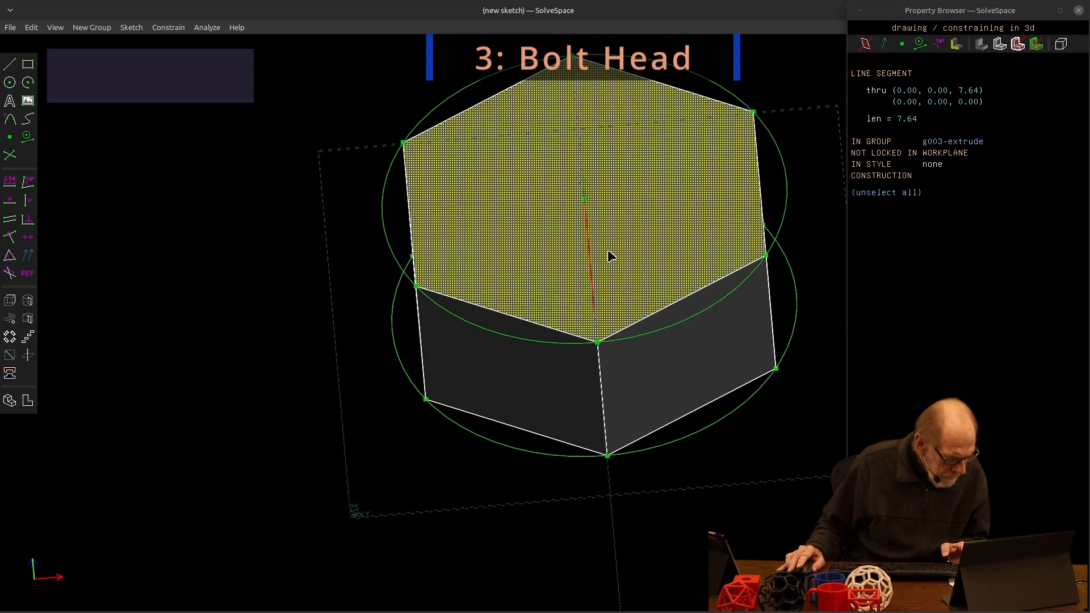
{"action": "type", "text": "d"}
{"action": "type", "text": "6.5"}
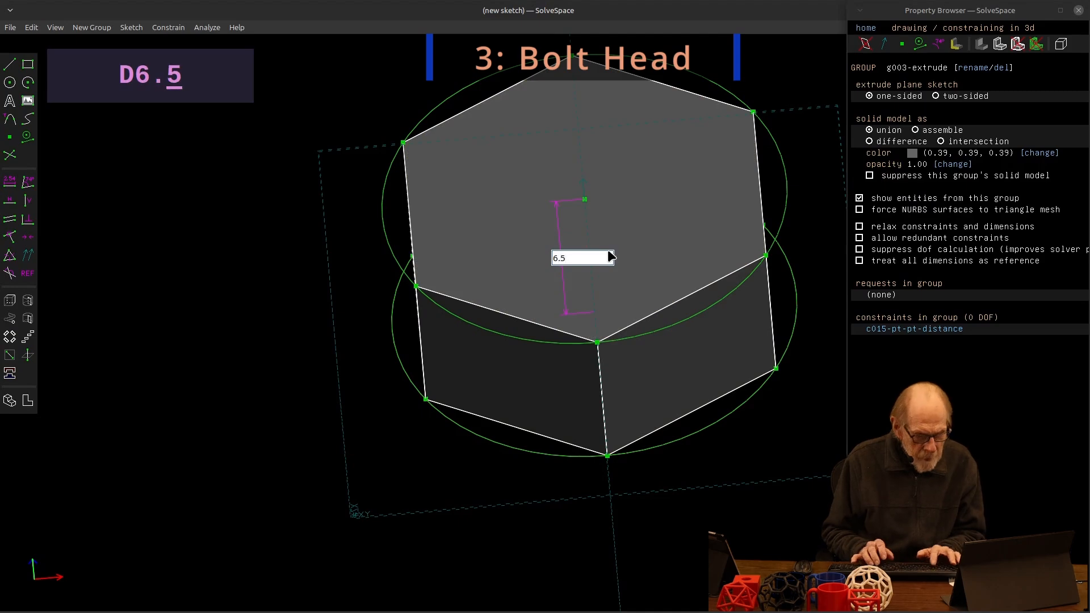
{"action": "key", "text": "Return"}
Create a new sketch in the YZ workplane through the origin for the bolt shaft
{"action": "middle_click_drag", "start_coordinate": [751, 503], "coordinate": [604, 473]}
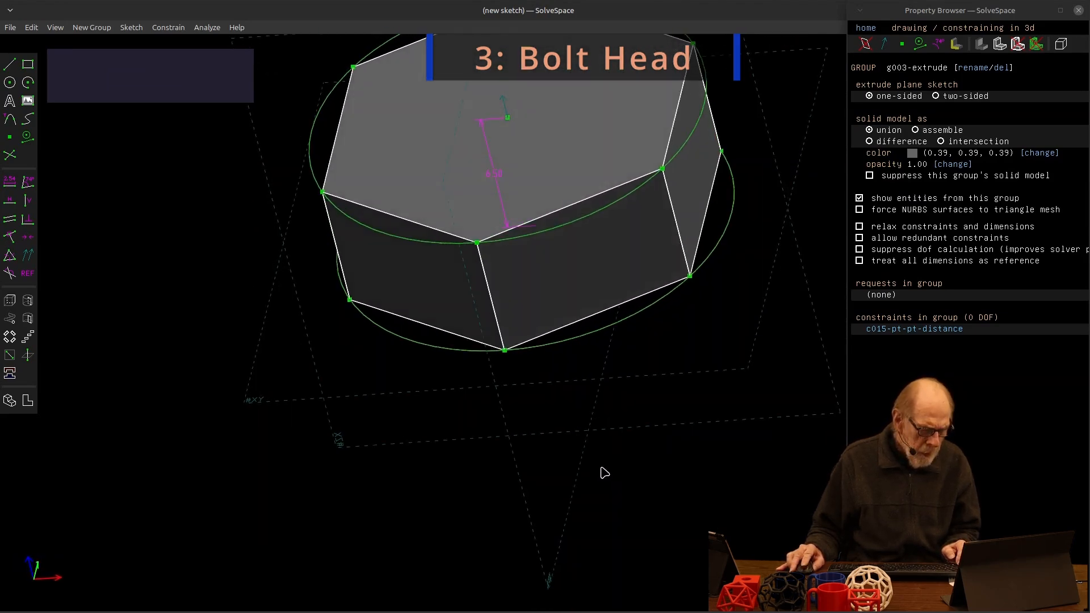
{"action": "left_click", "coordinate": [531, 503]}
{"action": "key", "text": "shift+w"}
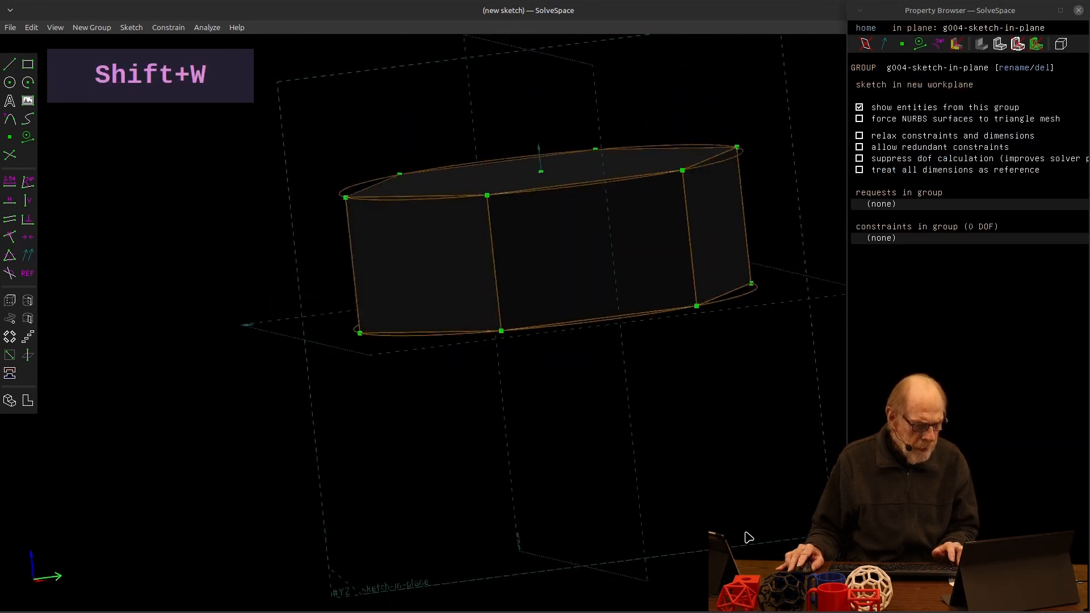
Sketch a tall, narrow rectangle about 4.65 wide from the origin along the vertical axis, extending above the bolt head
{"action": "scroll", "coordinate": [665, 475], "scroll_direction": "down", "scroll_amount": 5}
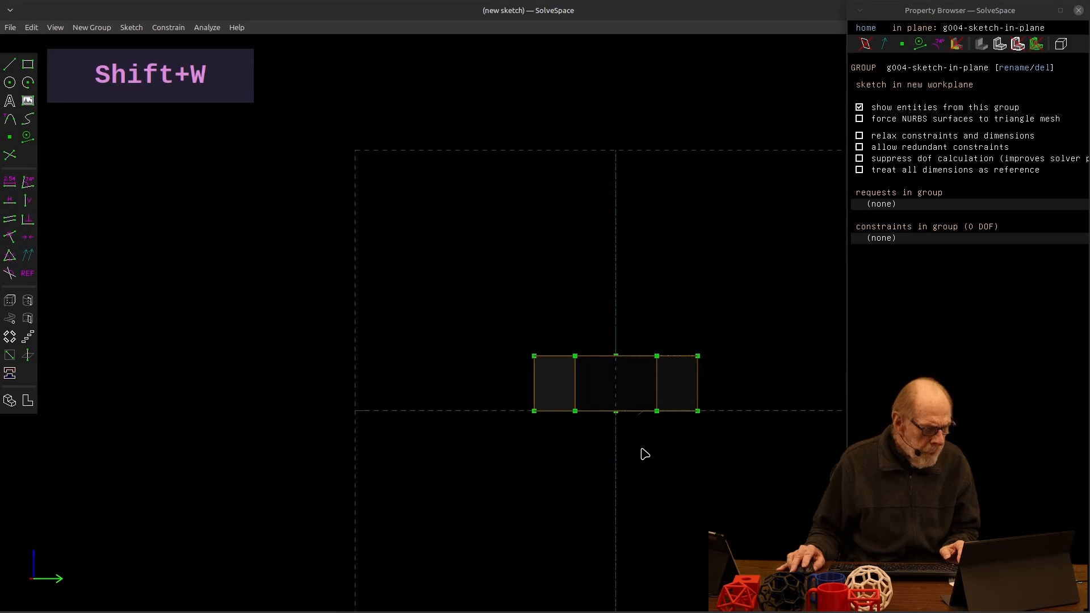
{"action": "left_click", "coordinate": [28, 64]}
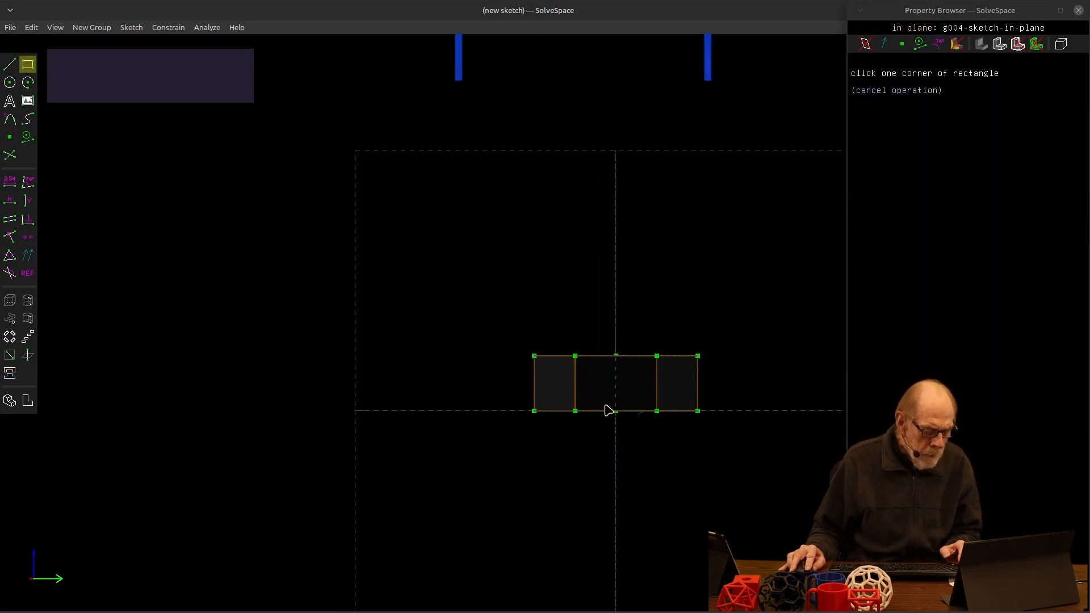
{"action": "left_click", "coordinate": [616, 356]}
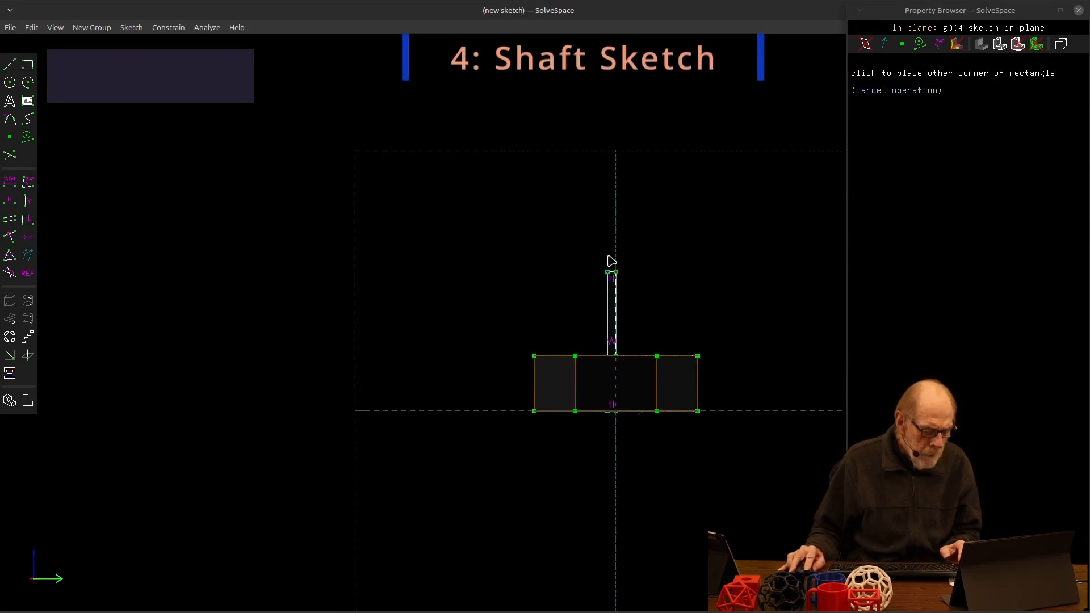
{"action": "left_click", "coordinate": [655, 194]}
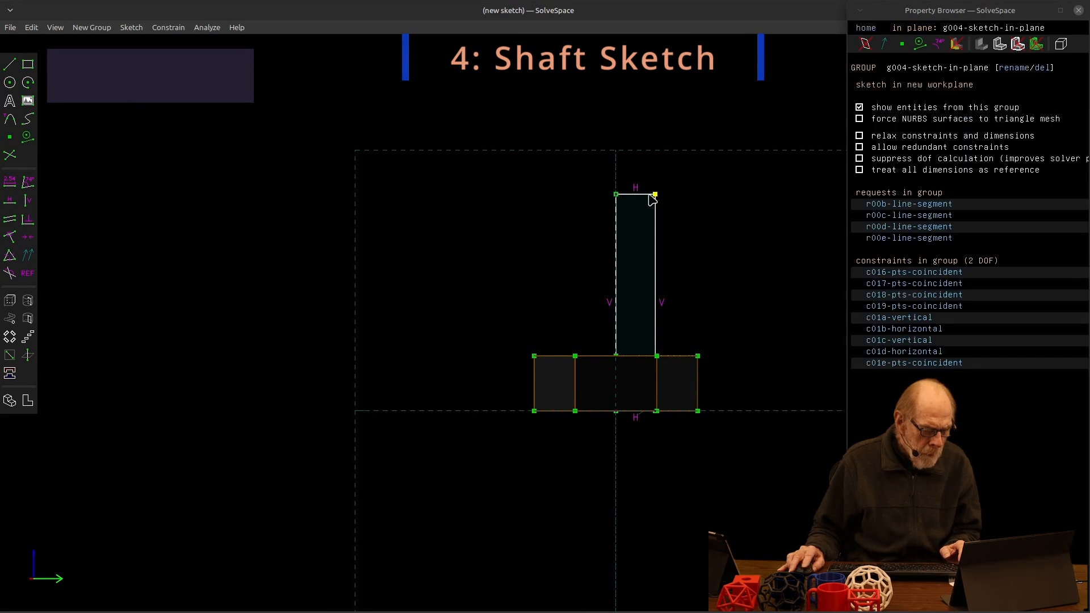
Dimension the shaft rectangle with a height of 24 and a width of 3.845
{"action": "left_click", "coordinate": [617, 226]}
{"action": "type", "text": "d24"}
{"action": "key", "text": "Return"}
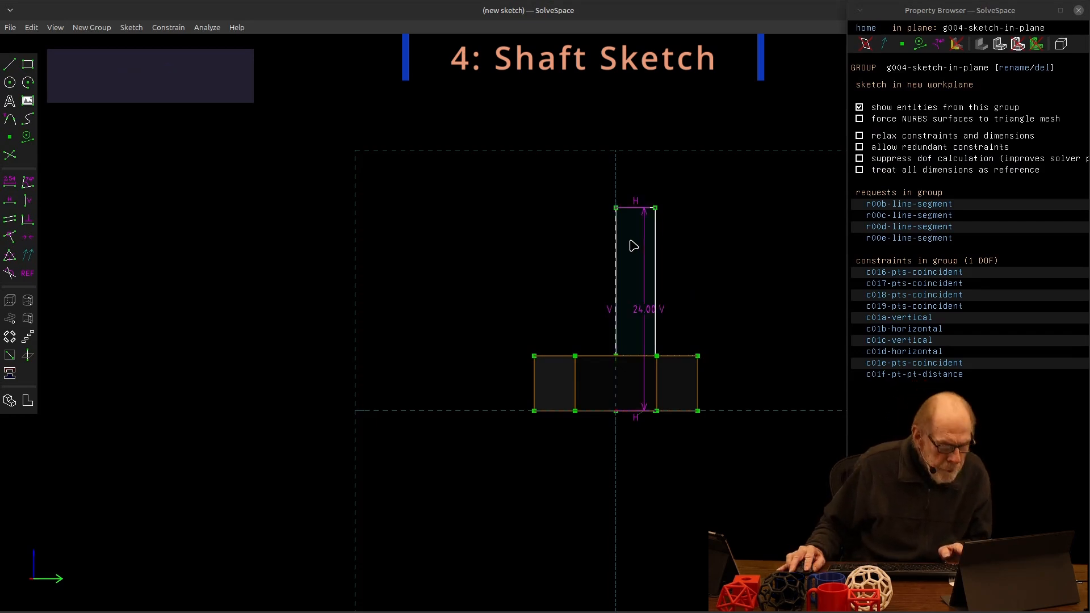
{"action": "left_click", "coordinate": [630, 210]}
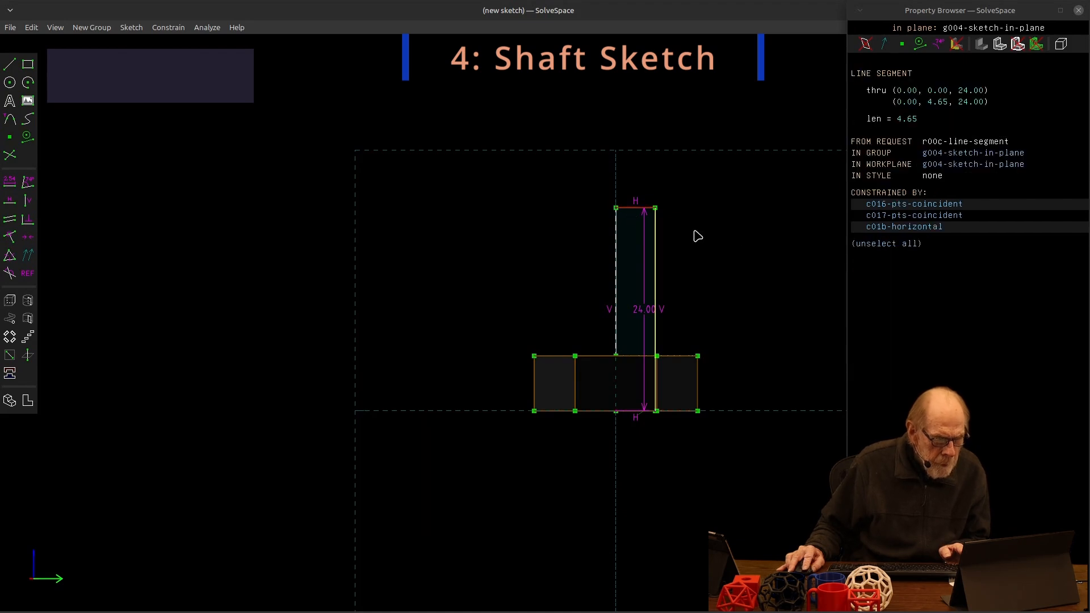
{"action": "type", "text": "d3.8945"}
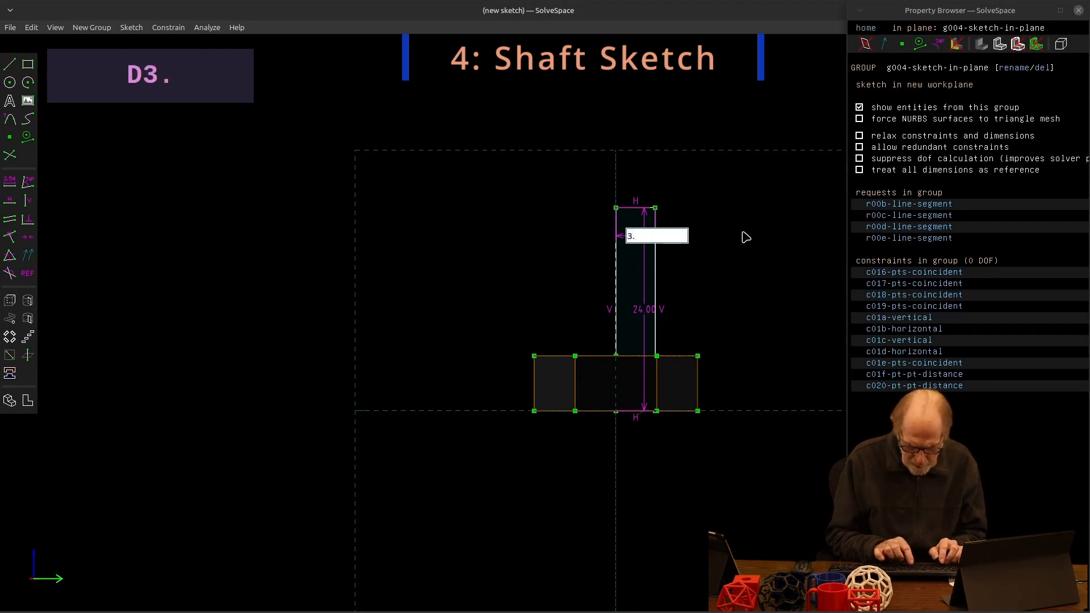
{"action": "key", "text": "BackSpace"}
{"action": "key", "text": "BackSpace"}
{"action": "key", "text": "BackSpace"}
{"action": "type", "text": "45"}
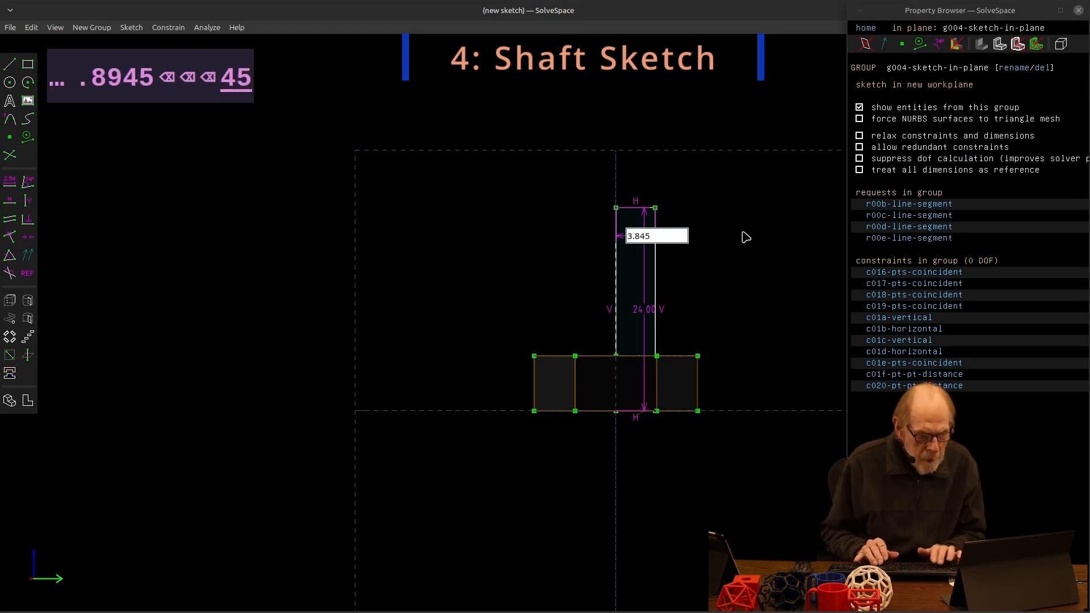
{"action": "key", "text": "Return"}
Lathe the shaft rectangle about its long edge on the vertical axis to form the solid bolt shaft
{"action": "mouse_move", "coordinate": [829, 246]}
{"action": "middle_mouse_down"}
{"action": "mouse_move", "coordinate": [791, 243]}
{"action": "mouse_move", "coordinate": [761, 289]}
{"action": "middle_mouse_up"}
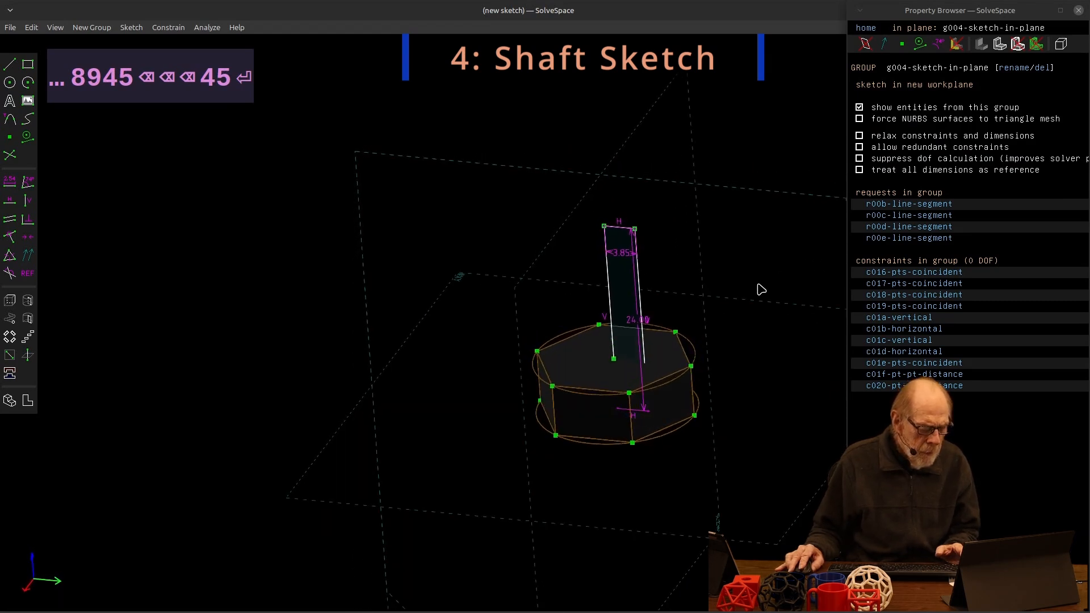
{"action": "left_click", "coordinate": [611, 309]}
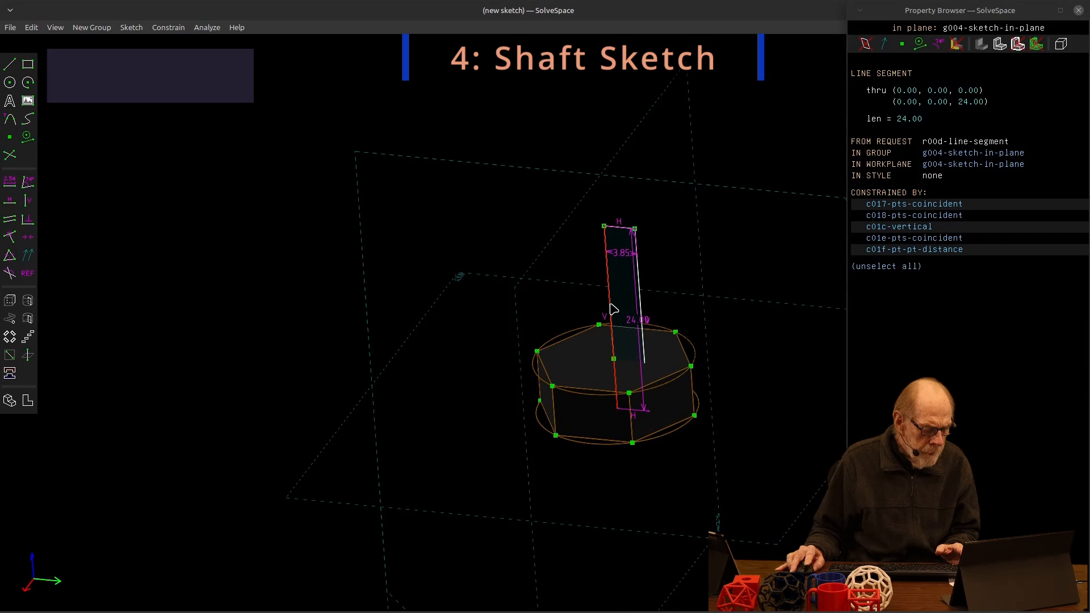
{"action": "left_click", "coordinate": [28, 300]}
{"action": "middle_click_drag", "start_coordinate": [741, 416], "coordinate": [761, 367]}
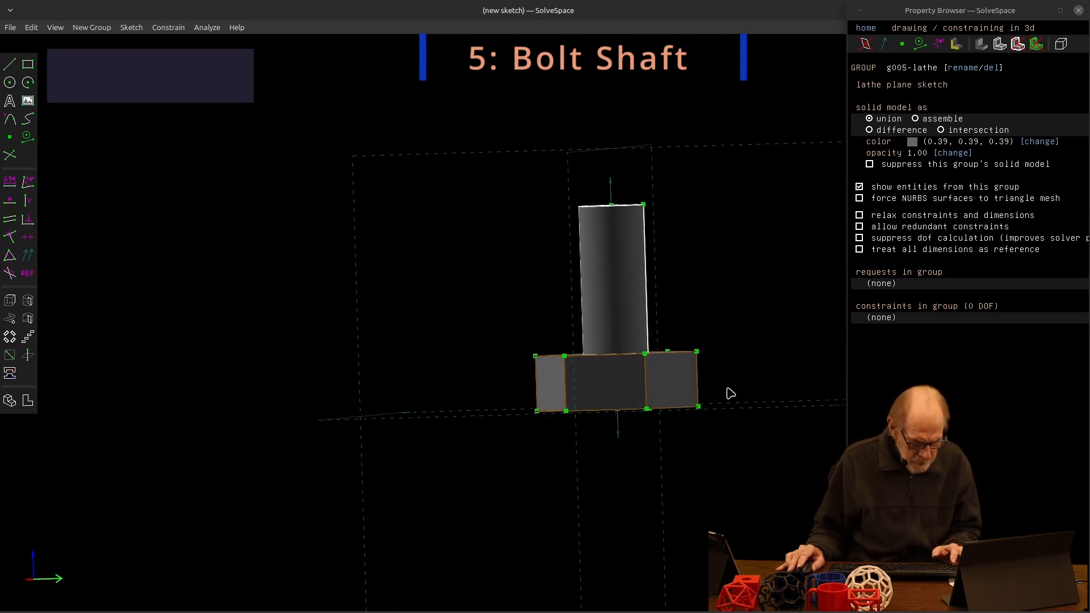
Create a new sketch on a copy of the YZ workplane for the thread profile
{"action": "key", "text": "w"}
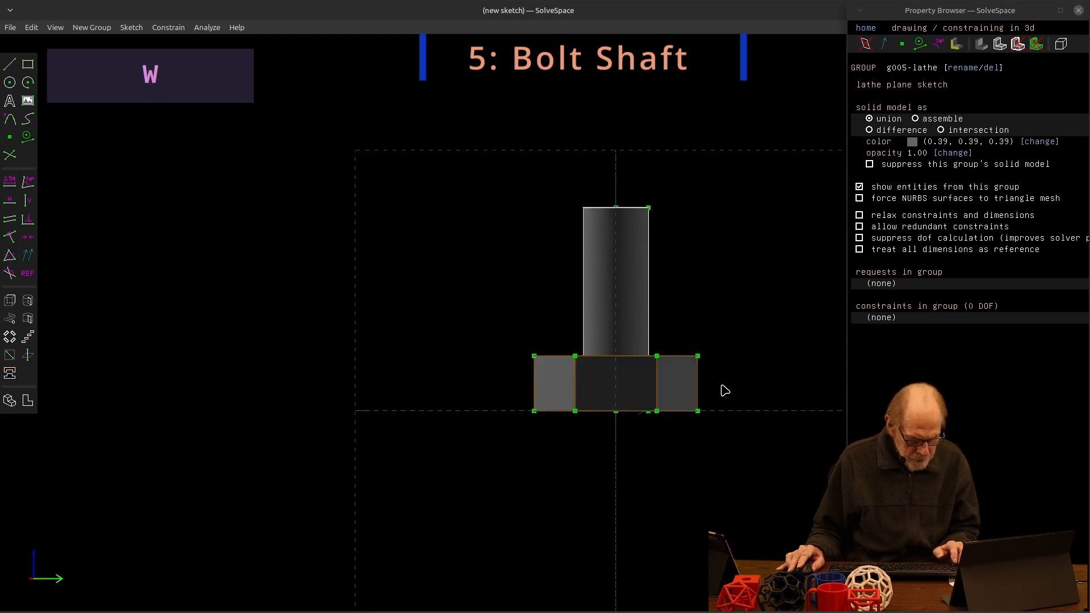
{"action": "key", "text": "shift+w"}
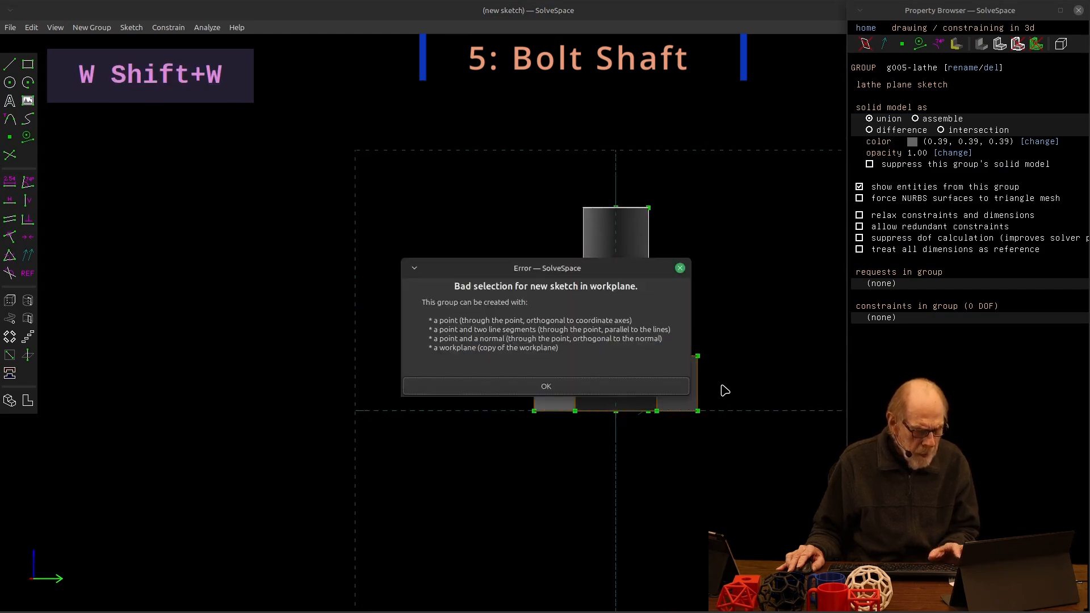
{"action": "left_click", "coordinate": [603, 388]}
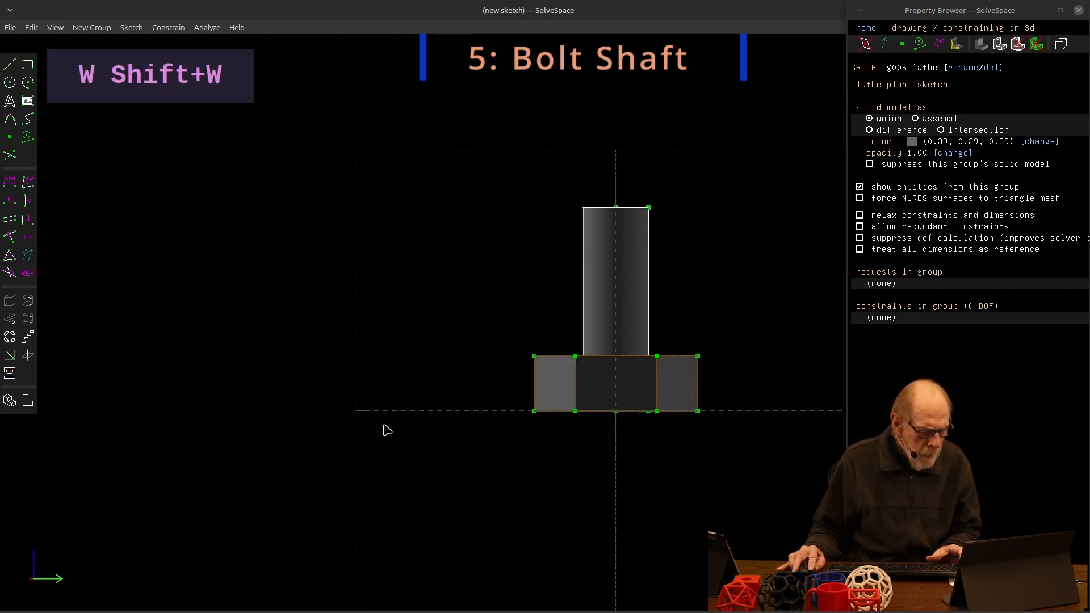
{"action": "left_click", "coordinate": [356, 353]}
{"action": "key", "text": "shift+w"}
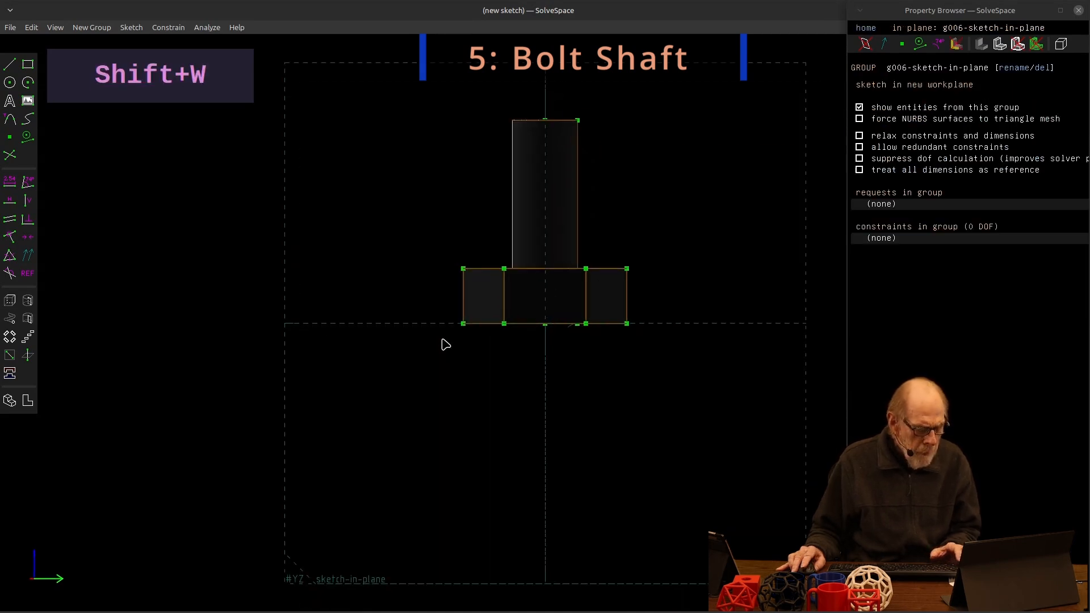
Show hidden lines and sketch a closed triangle about 3.42 tall beside the shaft, within the bolt head's outline, pointing away from the axis
{"action": "scroll", "coordinate": [514, 242], "scroll_direction": "up", "scroll_amount": 3}
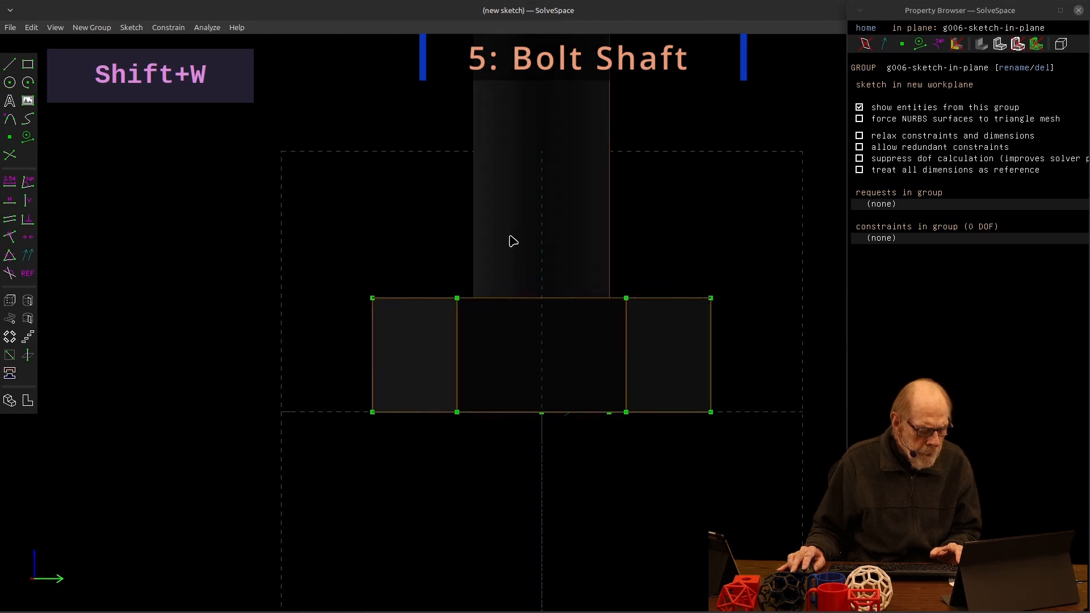
{"action": "left_click", "coordinate": [1064, 46]}
{"action": "left_click", "coordinate": [1064, 46]}
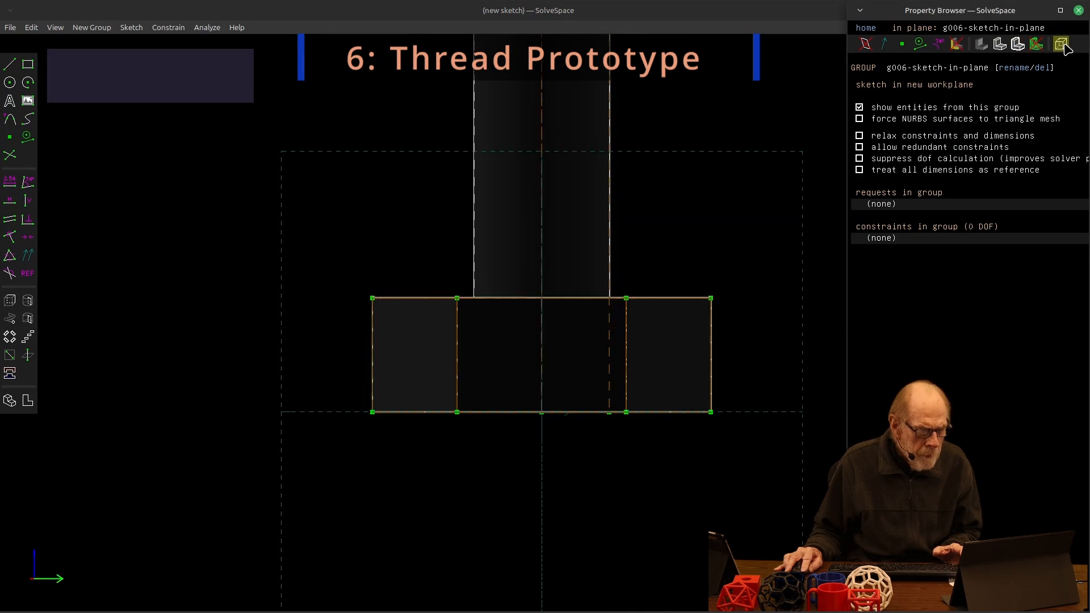
{"action": "left_click", "coordinate": [863, 30]}
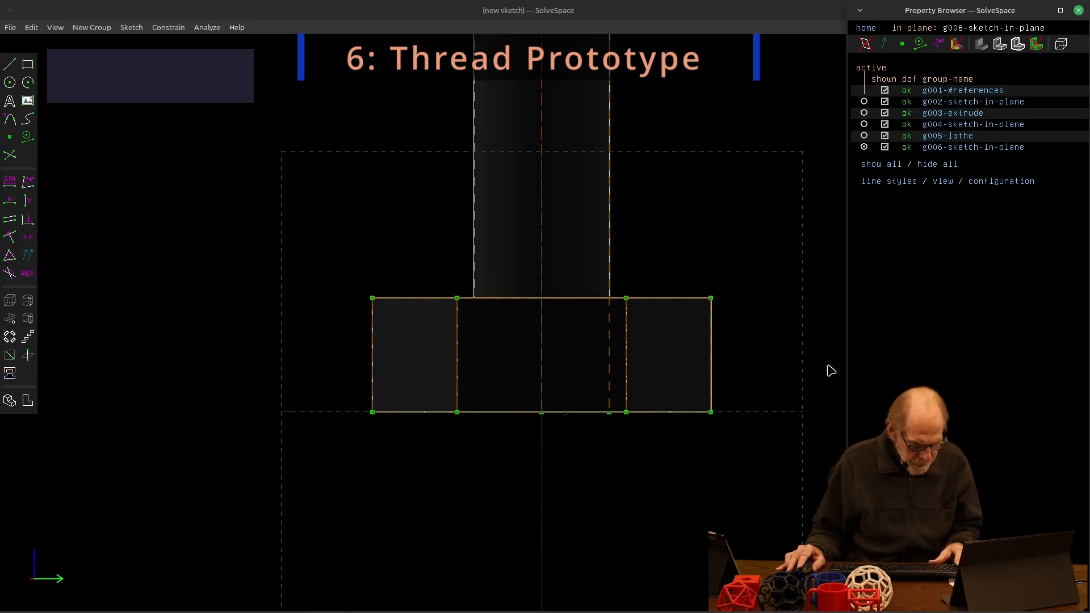
{"action": "key", "text": "s"}
{"action": "left_click", "coordinate": [643, 344]}
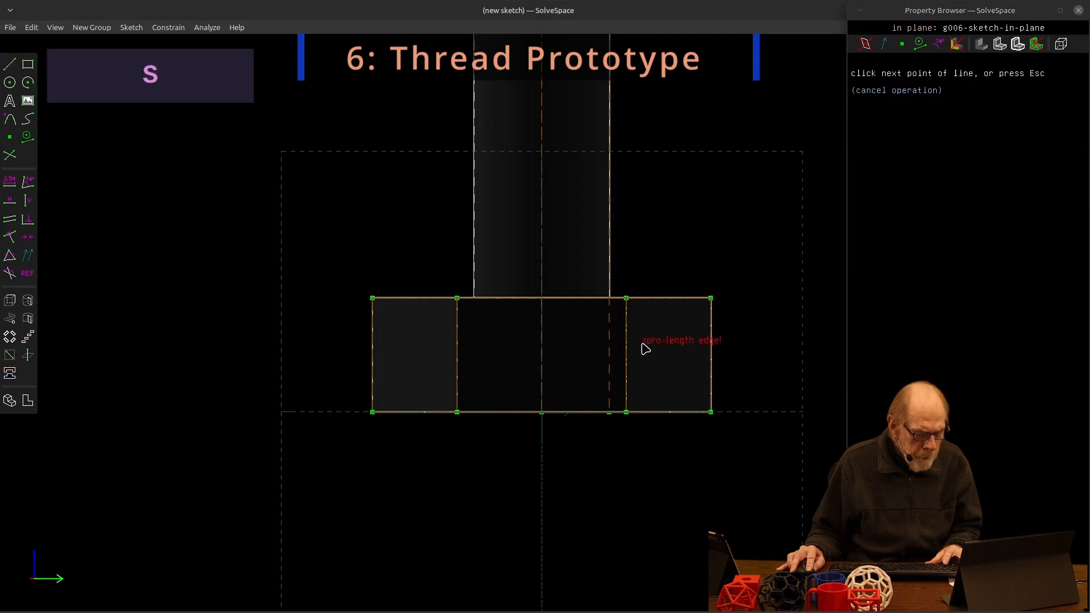
{"action": "left_click", "coordinate": [644, 403]}
{"action": "left_click", "coordinate": [643, 344]}
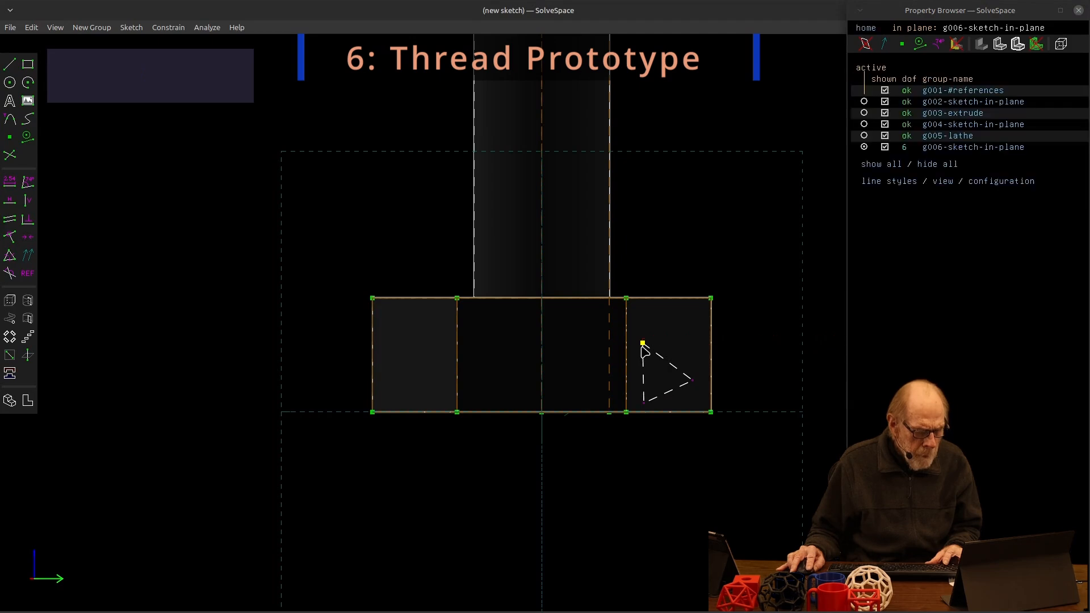
{"action": "left_click", "coordinate": [1061, 48]}
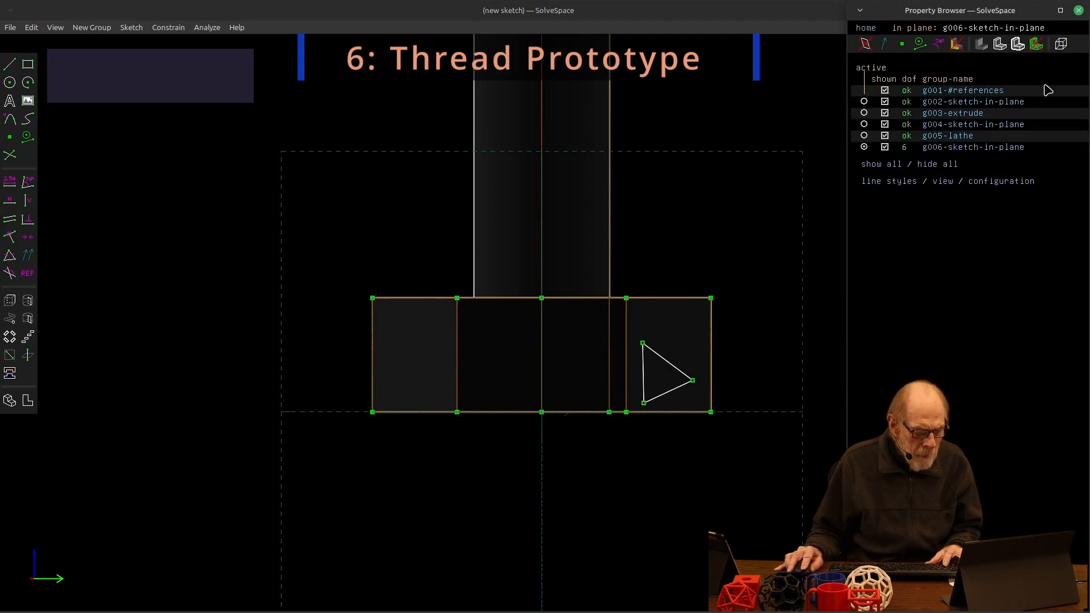
Constrain the triangle's side nearest the shaft to vertical and dimension its length as 1.49
{"action": "left_click", "coordinate": [645, 375]}
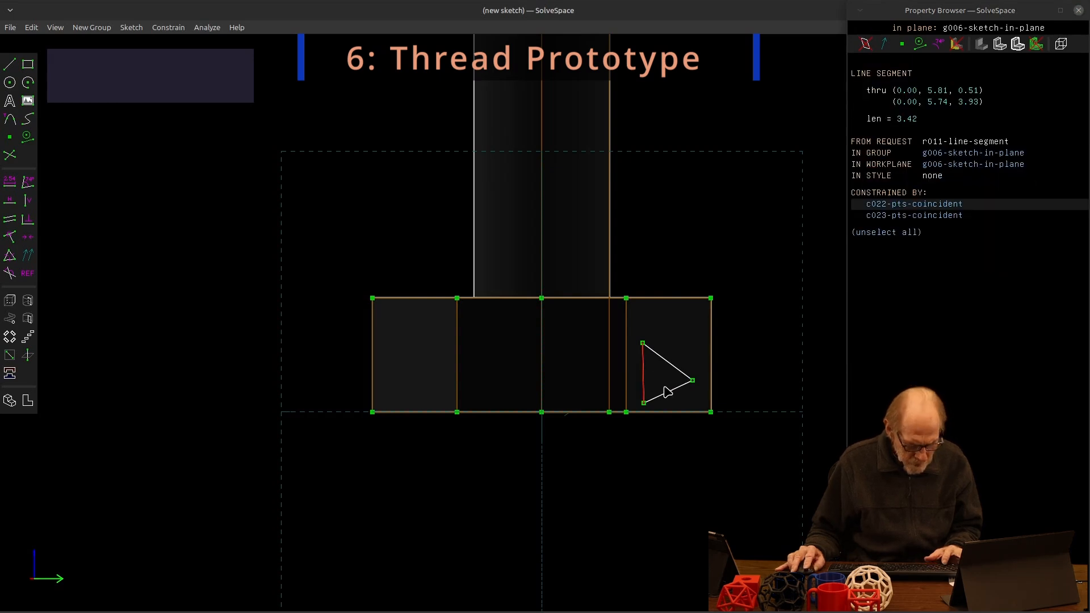
{"action": "key", "text": "v"}
{"action": "left_click", "coordinate": [646, 379]}
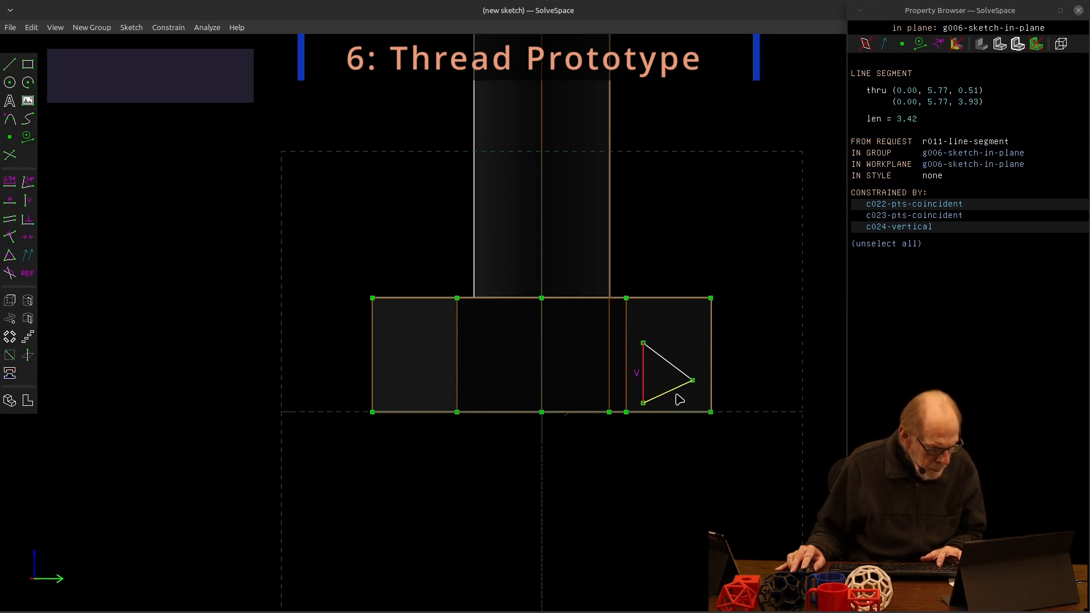
{"action": "type", "text": "d1.49"}
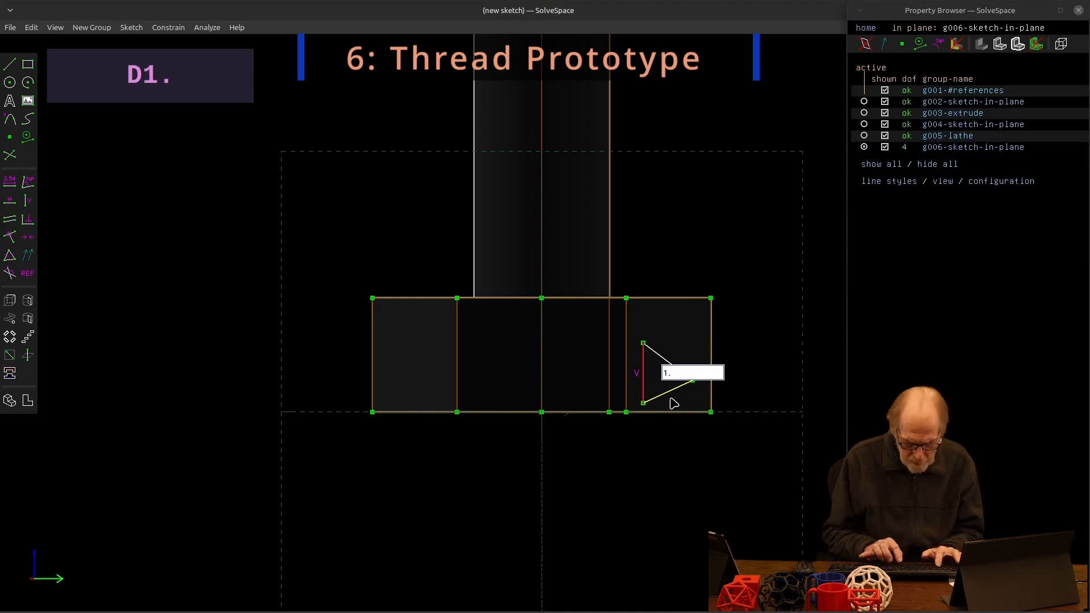
{"action": "key", "text": "Return"}
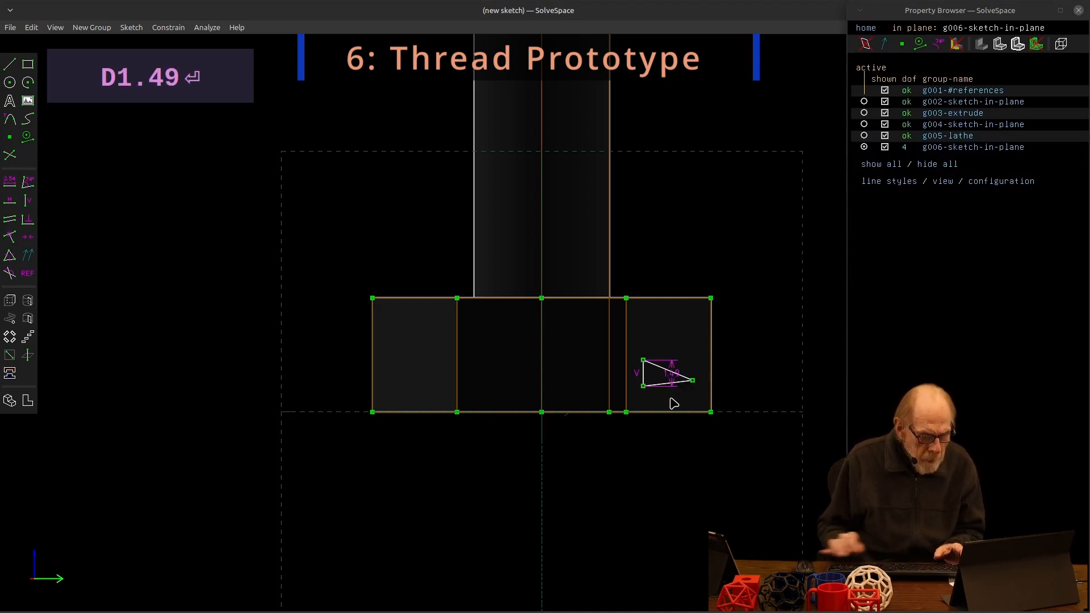
Apply an equal-length constraint to all three sides of the thread triangle
{"action": "left_click", "coordinate": [645, 374]}
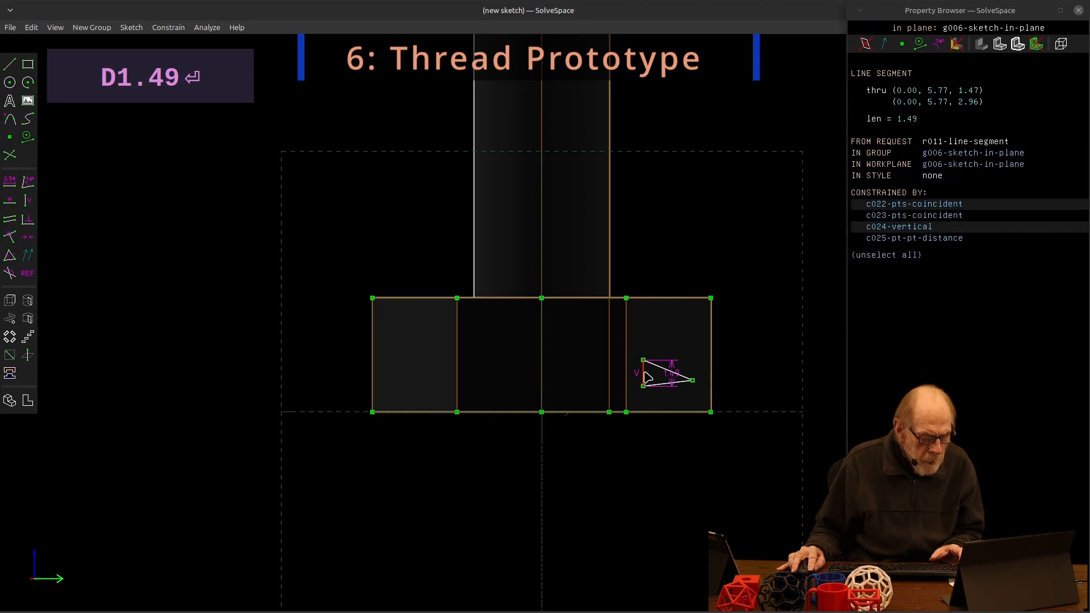
{"action": "left_click", "coordinate": [653, 386]}
{"action": "left_click", "coordinate": [656, 388]}
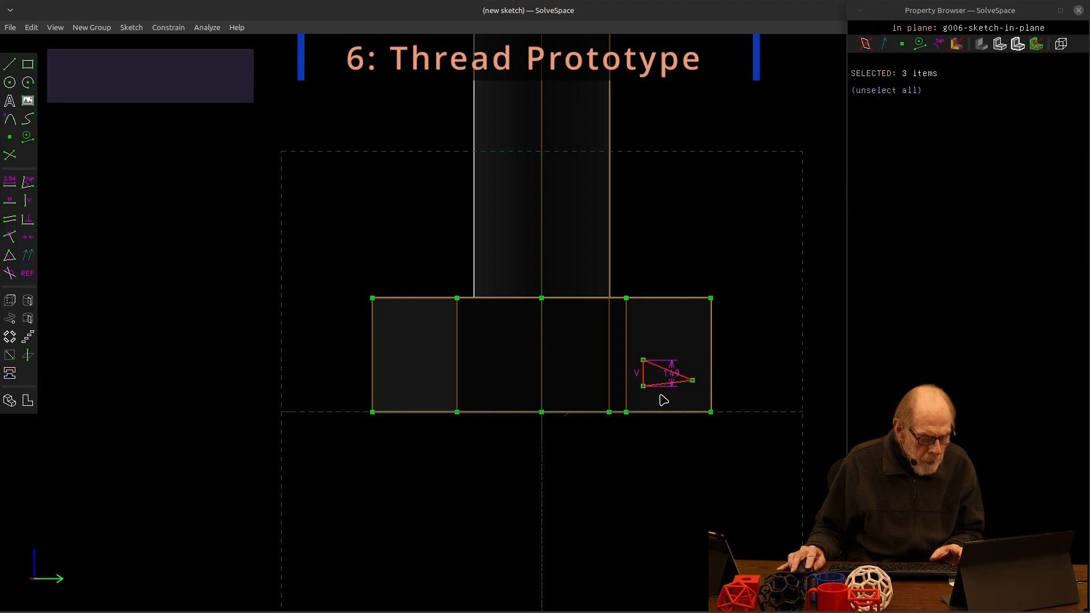
{"action": "key", "text": "q"}
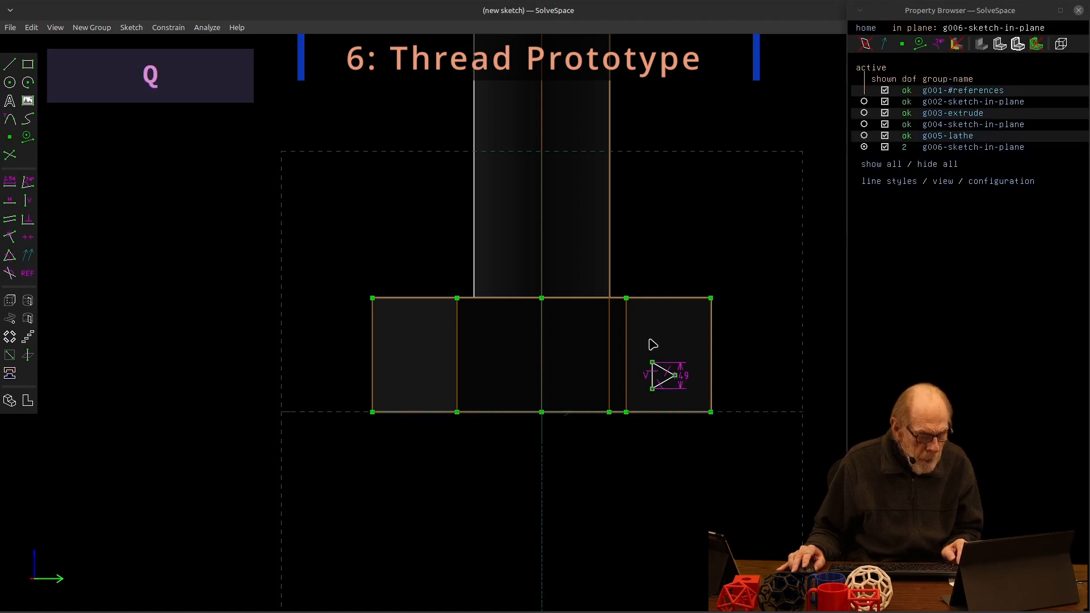
Dimension the distance from the shaft's outer edge line to the triangle's lower inner corner as 0.025
{"action": "scroll", "coordinate": [676, 375], "scroll_direction": "up", "scroll_amount": 5}
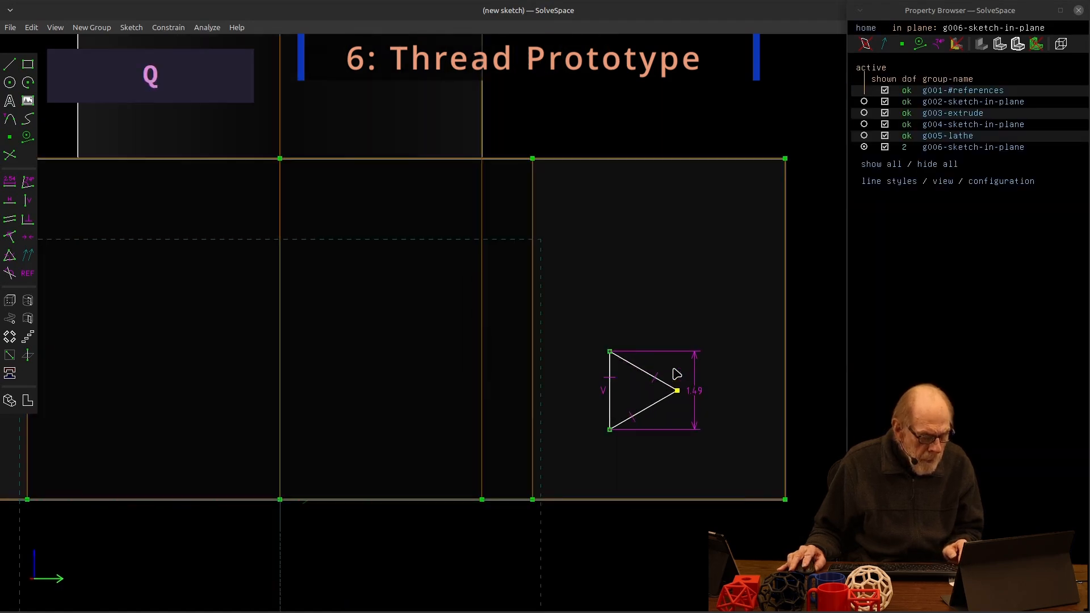
{"action": "left_click", "coordinate": [482, 472]}
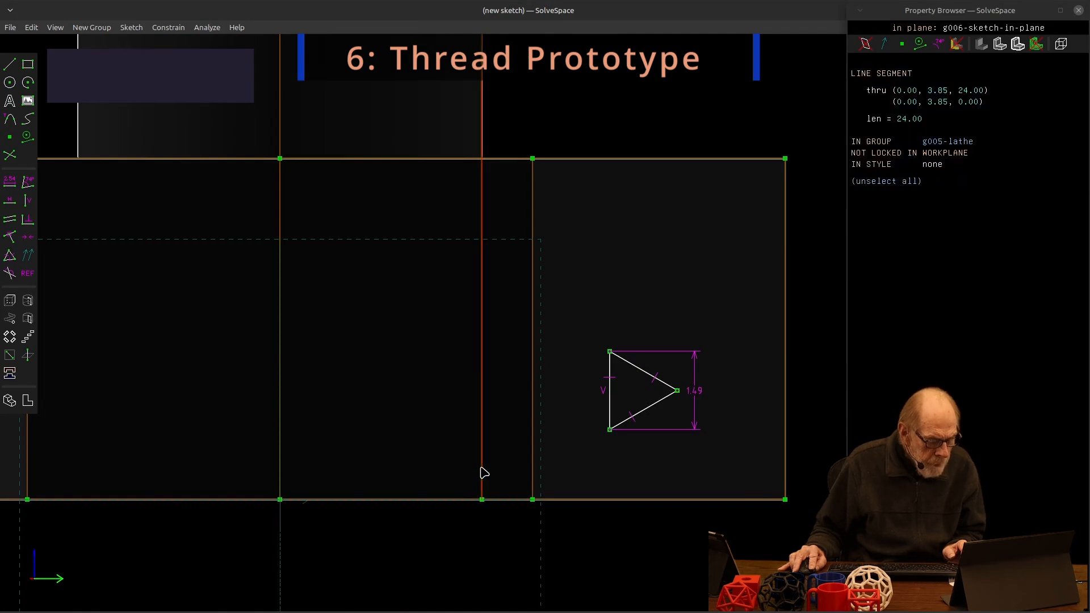
{"action": "left_click", "coordinate": [610, 430]}
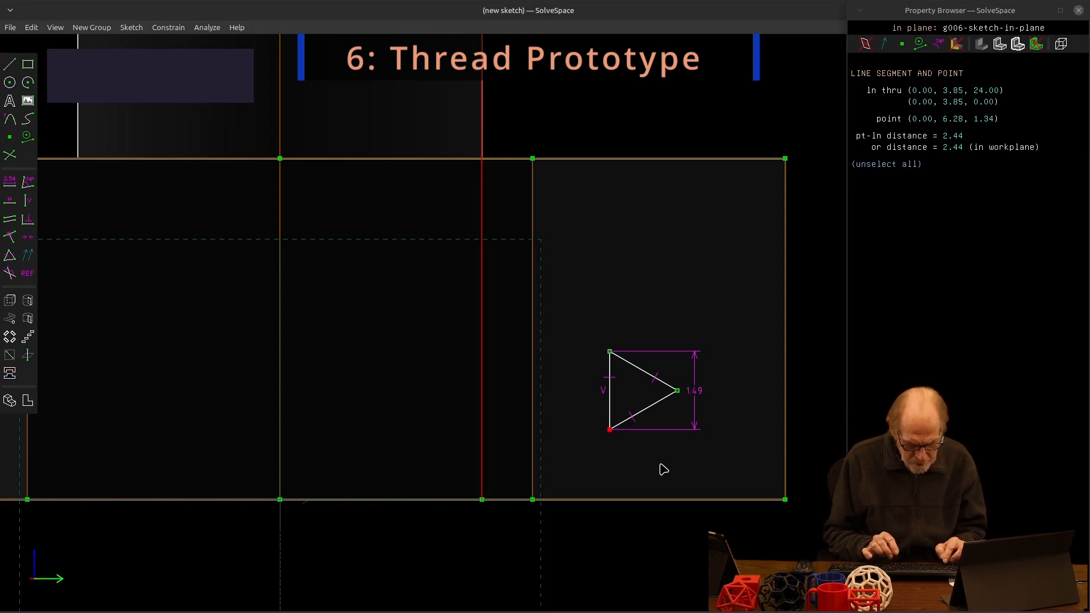
{"action": "key", "text": "d"}
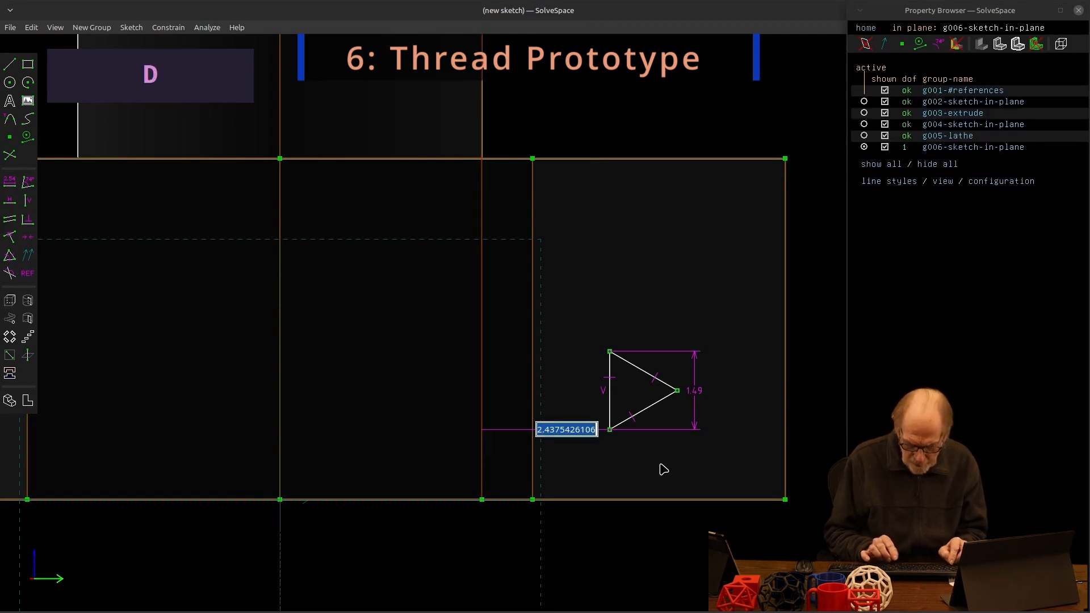
{"action": "type", "text": ".02"}
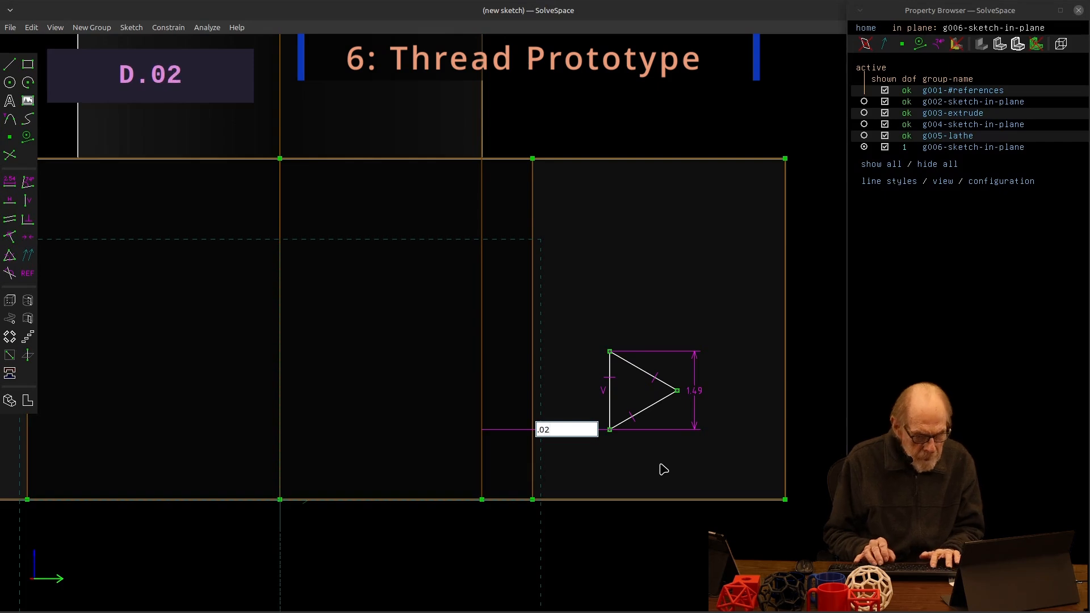
{"action": "type", "text": "5"}
{"action": "key", "text": "Return"}
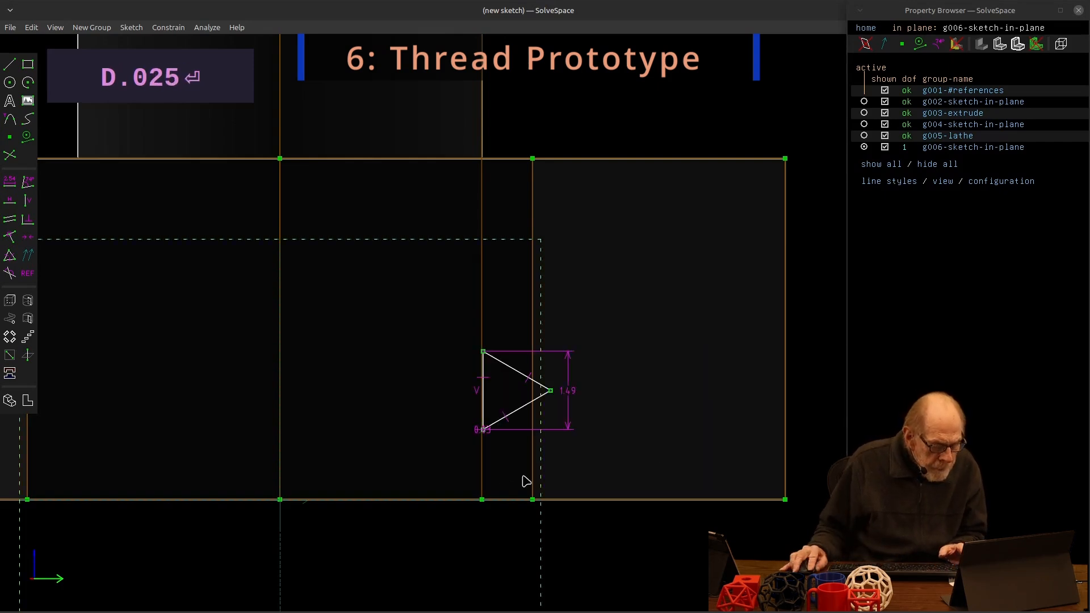
Dimension the distance from the shaft's base radius line to the triangle's lower inner corner as 0.025
{"action": "middle_click_drag", "start_coordinate": [465, 517], "coordinate": [453, 497]}
{"action": "left_click", "coordinate": [453, 496]}
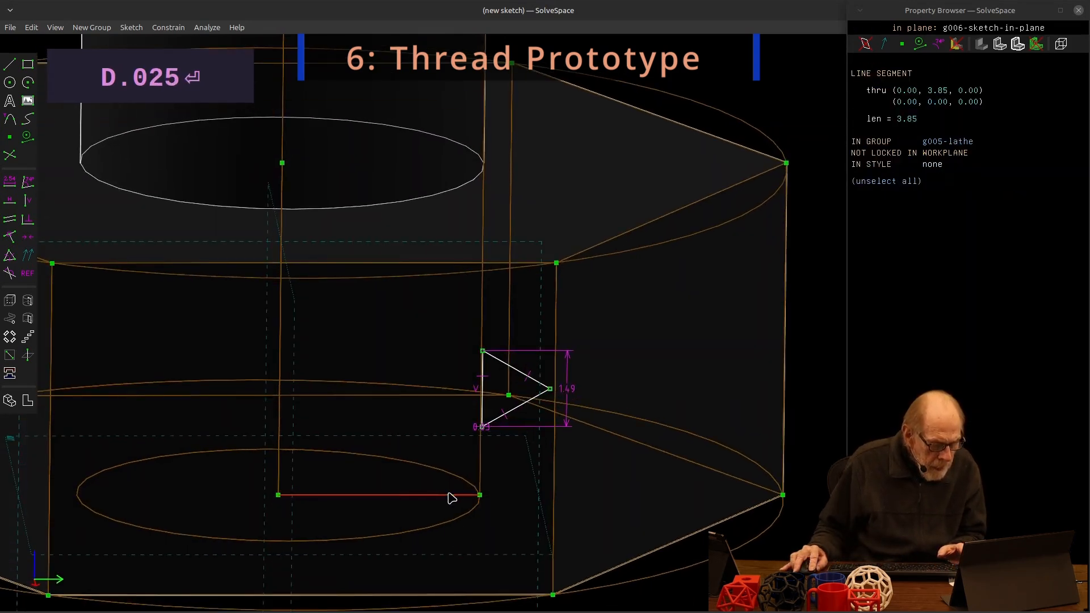
{"action": "left_click", "coordinate": [482, 427]}
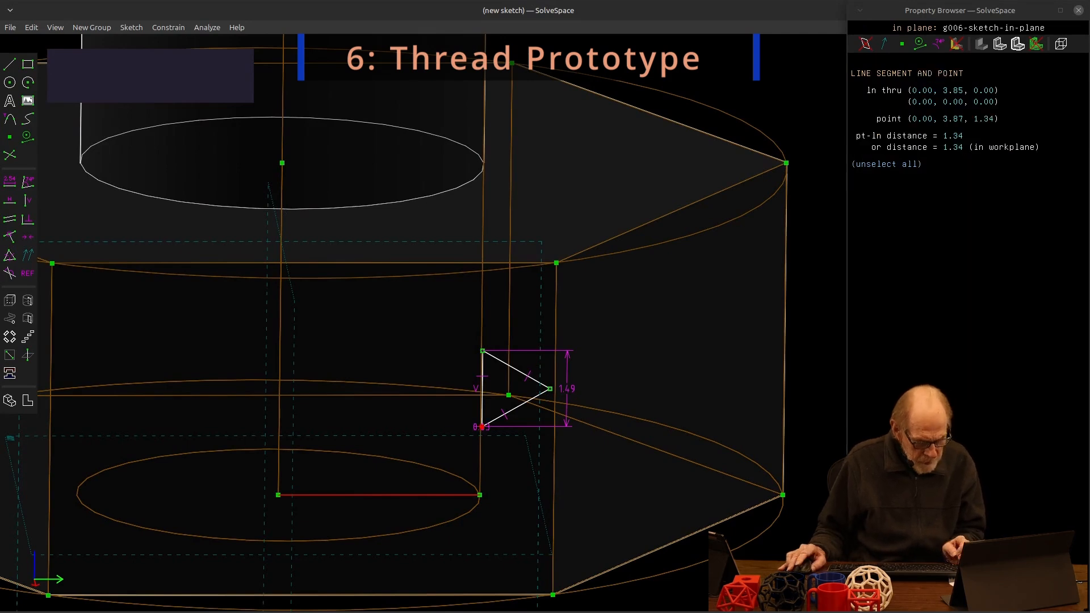
{"action": "key", "text": "d"}
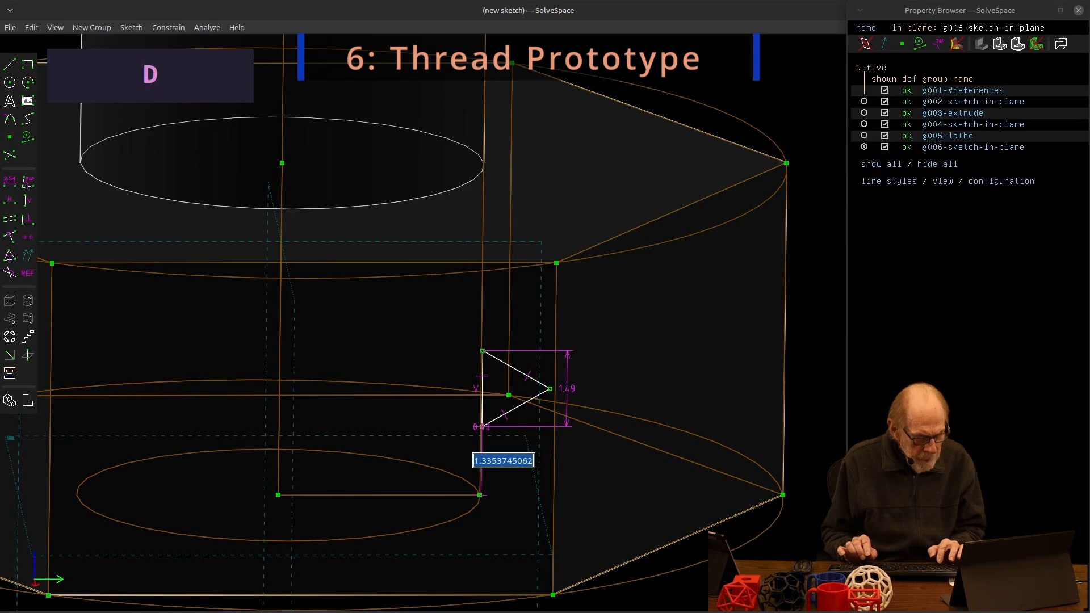
{"action": "type", "text": ".0"}
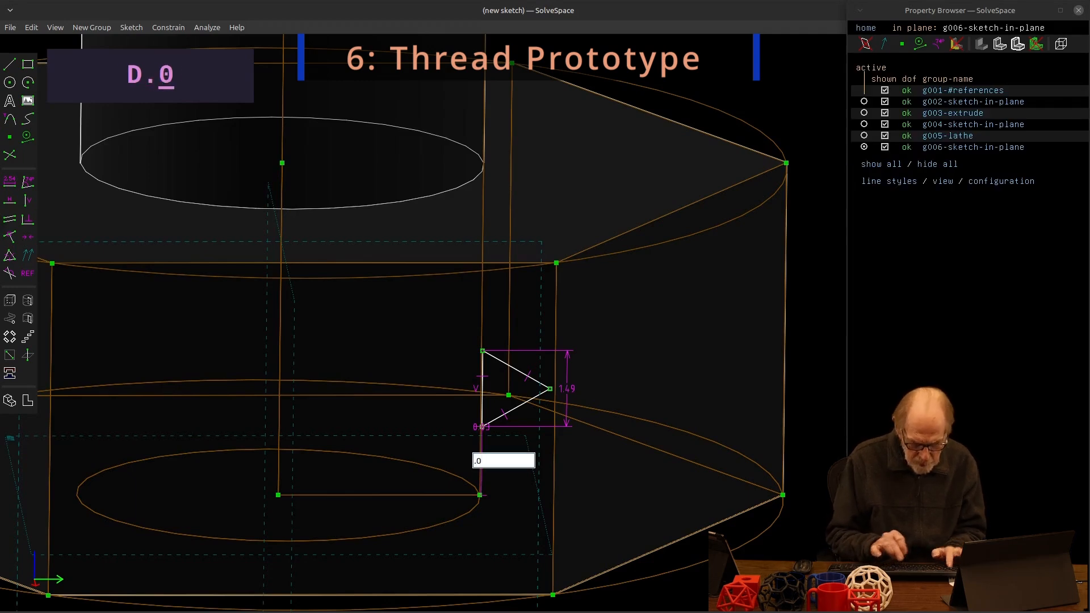
{"action": "type", "text": "25"}
{"action": "key", "text": "Return"}
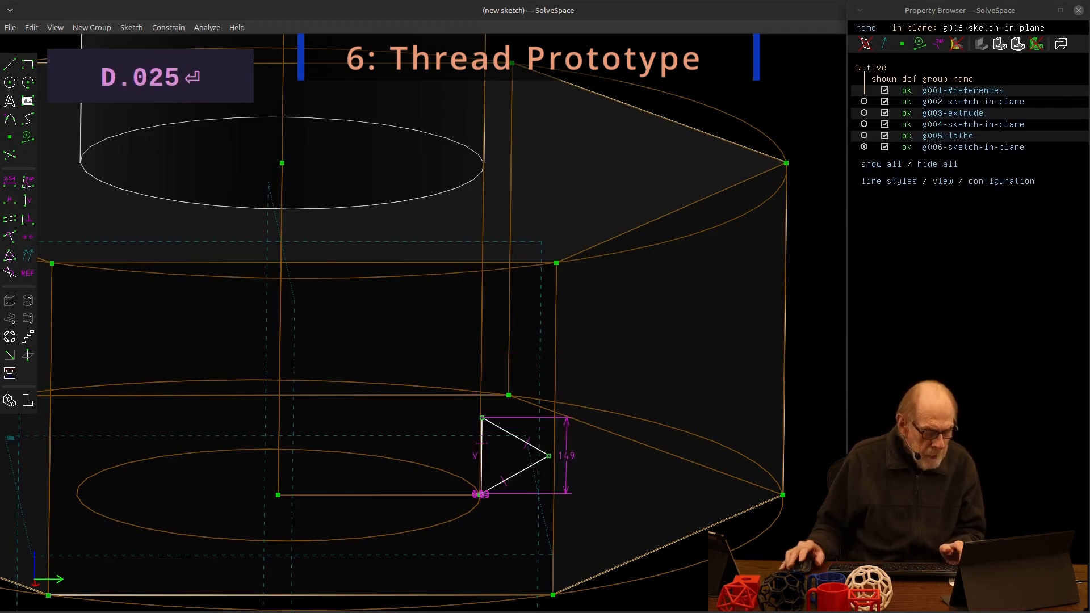
Create a helical extrusion of the thread triangle around the shaft's central axis line
{"action": "scroll", "coordinate": [686, 418], "scroll_direction": "down", "scroll_amount": 4}
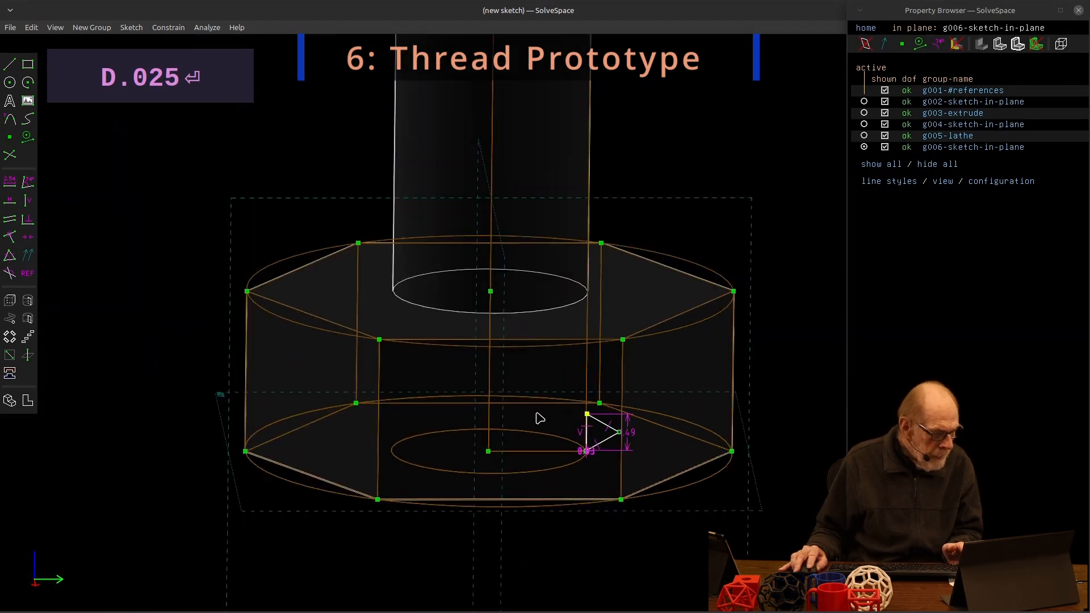
{"action": "left_click", "coordinate": [9, 319]}
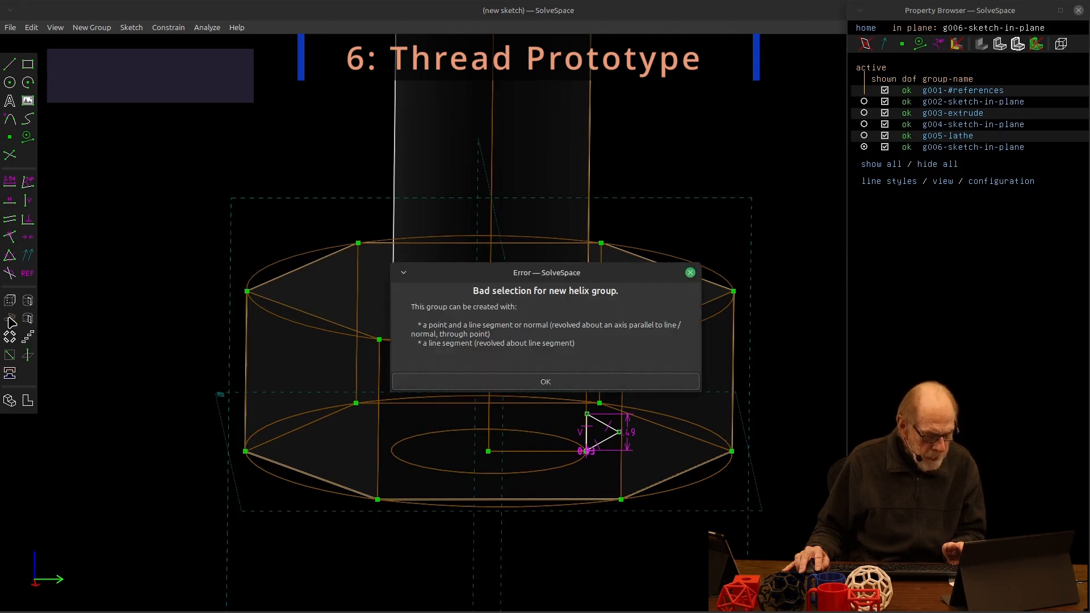
{"action": "left_click", "coordinate": [476, 385]}
{"action": "left_click", "coordinate": [489, 377]}
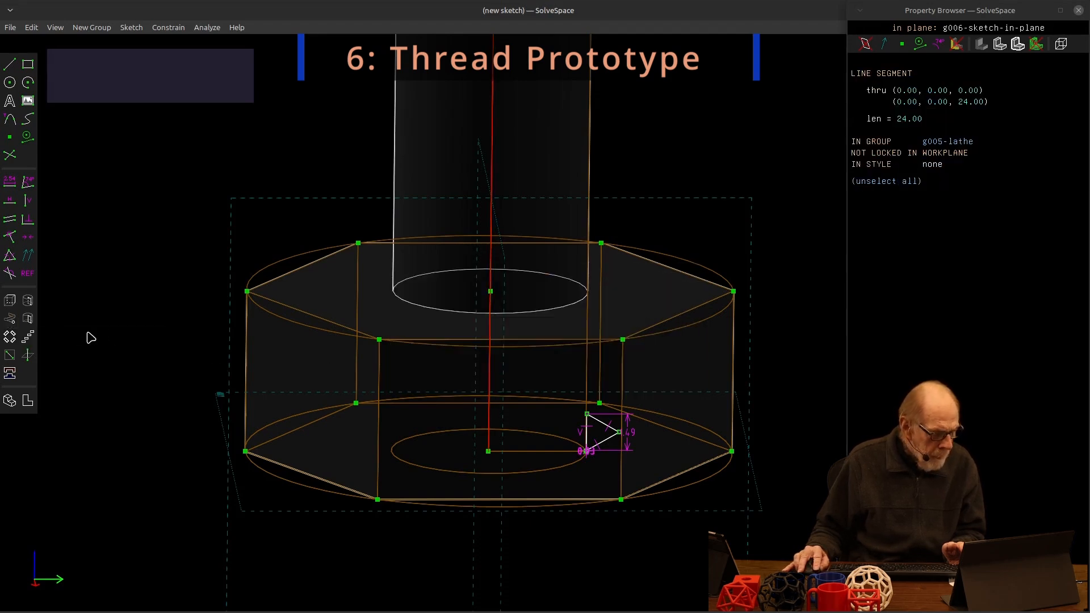
{"action": "left_click", "coordinate": [26, 320]}
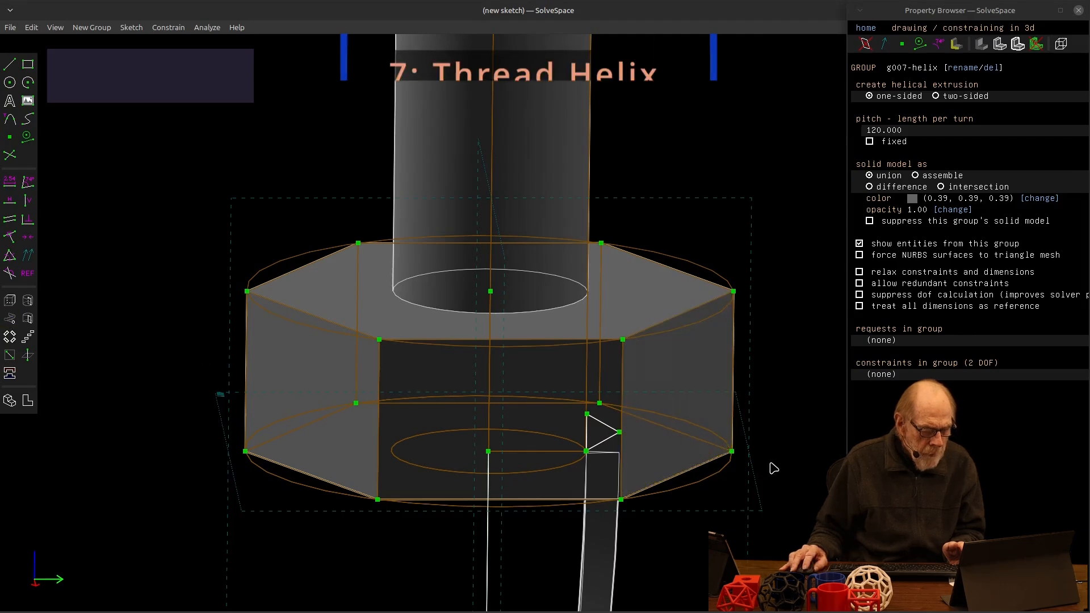
Fix the thread helix's pitch at 1.5 per turn
{"action": "scroll", "coordinate": [773, 468], "scroll_direction": "down", "scroll_amount": 5}
{"action": "right_click_drag", "start_coordinate": [779, 526], "coordinate": [630, 361]}
{"action": "scroll", "coordinate": [629, 361], "scroll_direction": "down", "scroll_amount": 2}
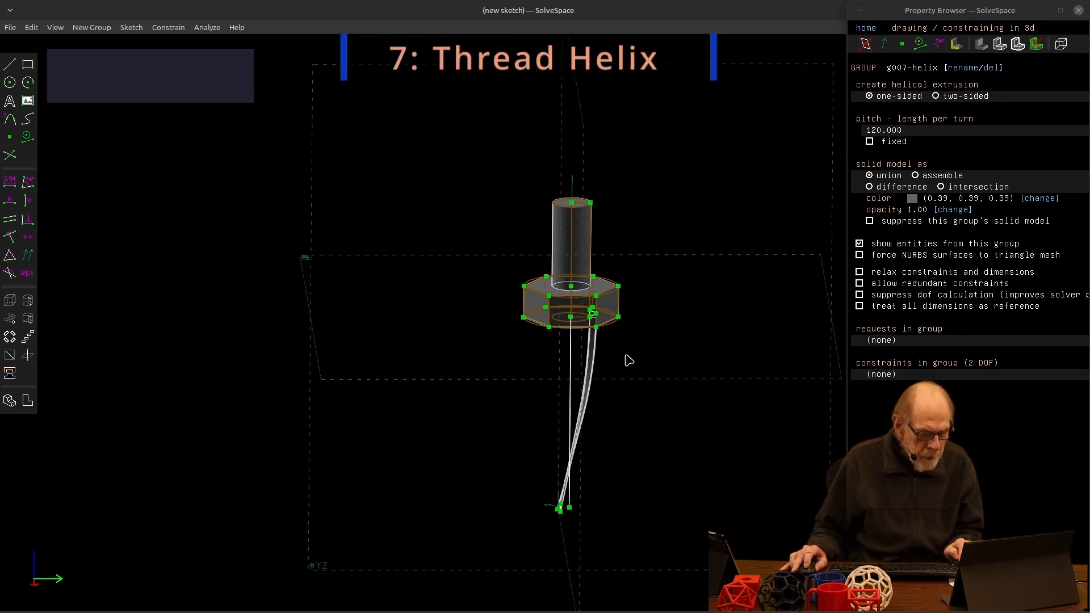
{"action": "left_click", "coordinate": [872, 142]}
{"action": "left_click", "coordinate": [903, 131]}
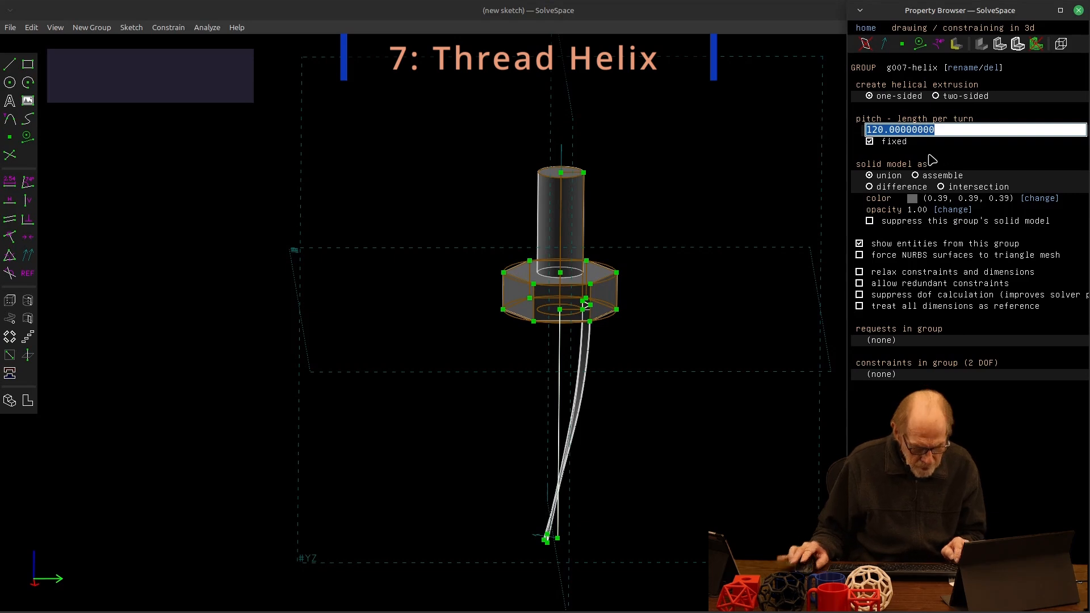
{"action": "type", "text": "1.5"}
{"action": "key", "text": "Return"}
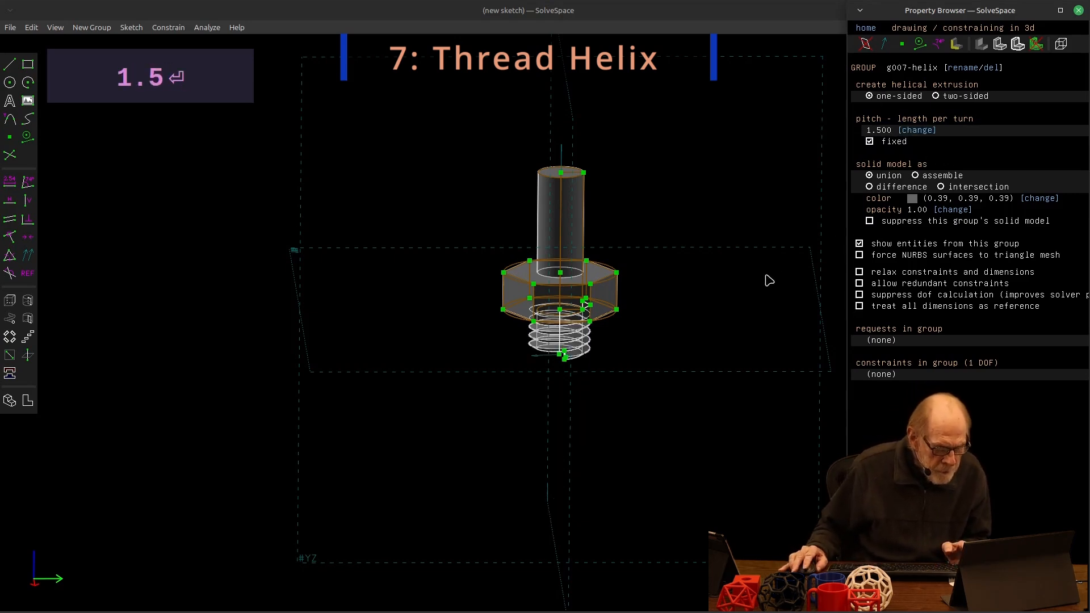
Dimension the distance between the shaft's top centre point and the free end of the helix axis as 0.001
{"action": "scroll", "coordinate": [653, 356], "scroll_direction": "up", "scroll_amount": 2}
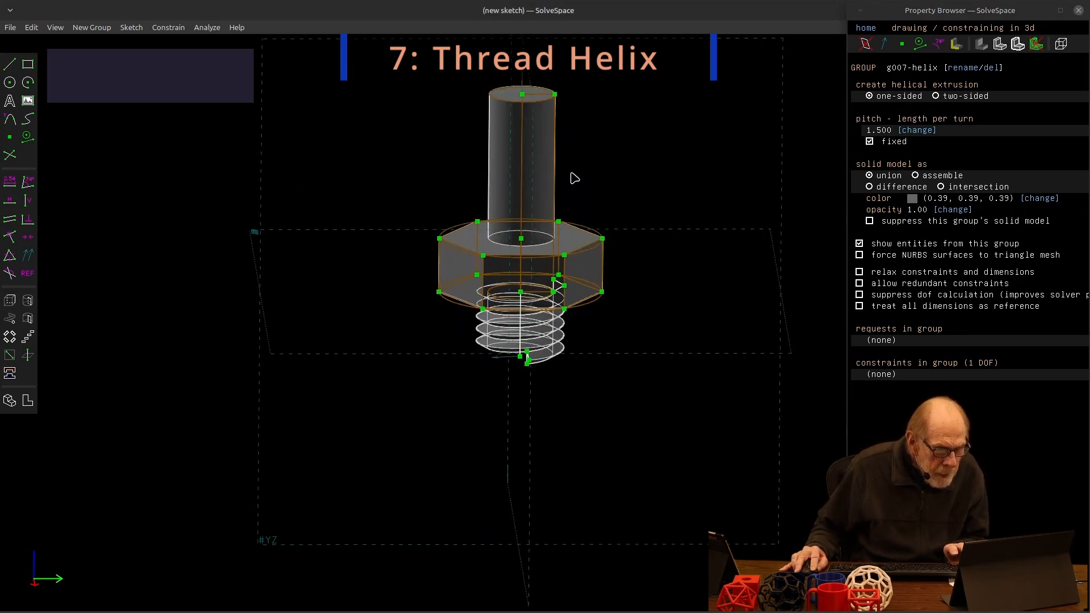
{"action": "left_click", "coordinate": [522, 95]}
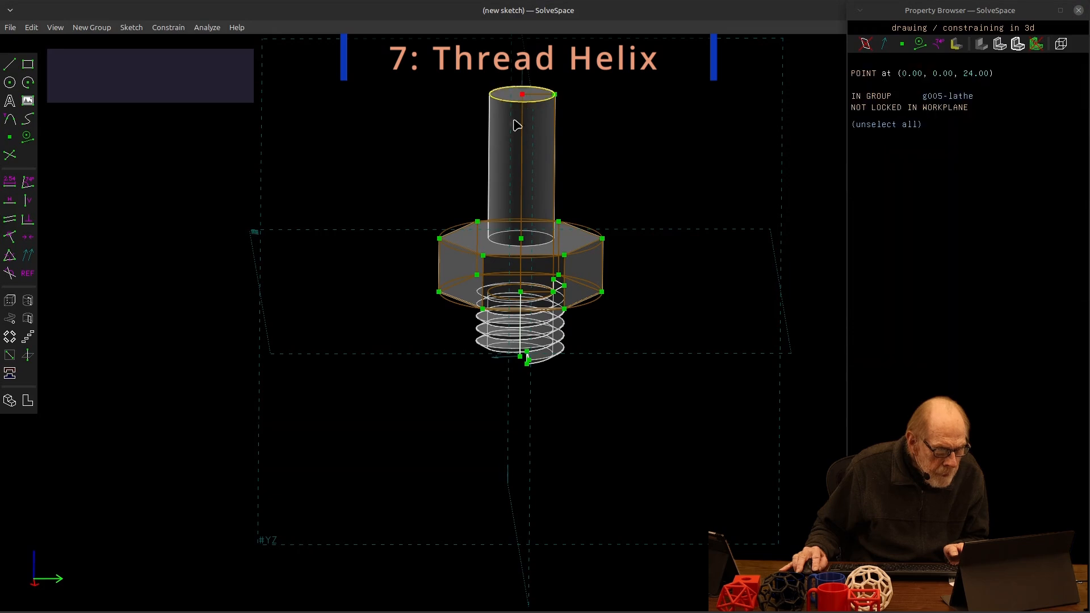
{"action": "left_click", "coordinate": [519, 358]}
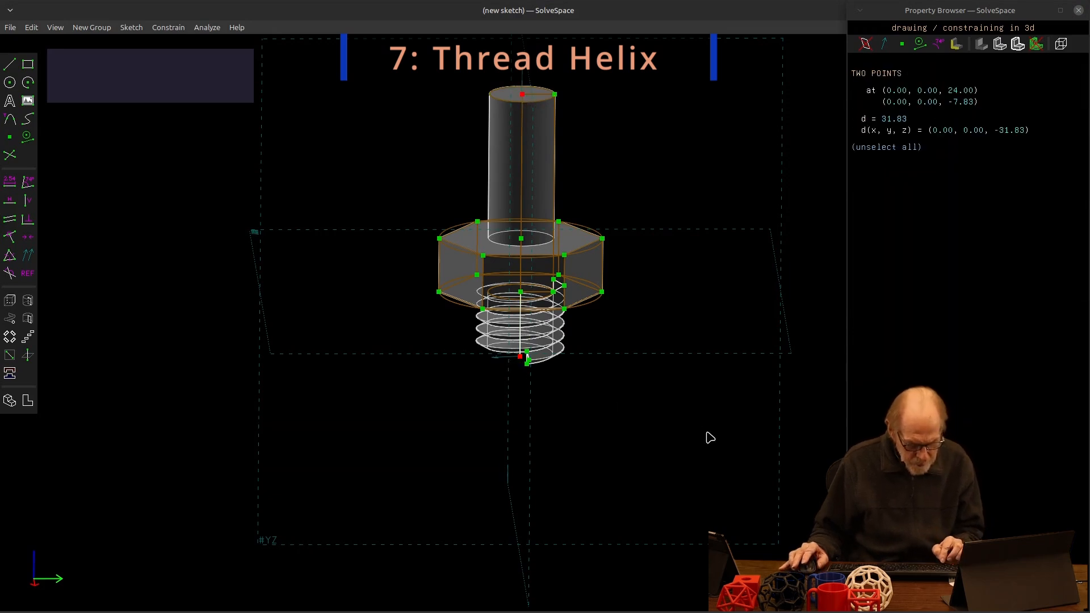
{"action": "type", "text": "d.001"}
{"action": "key", "text": "Return"}
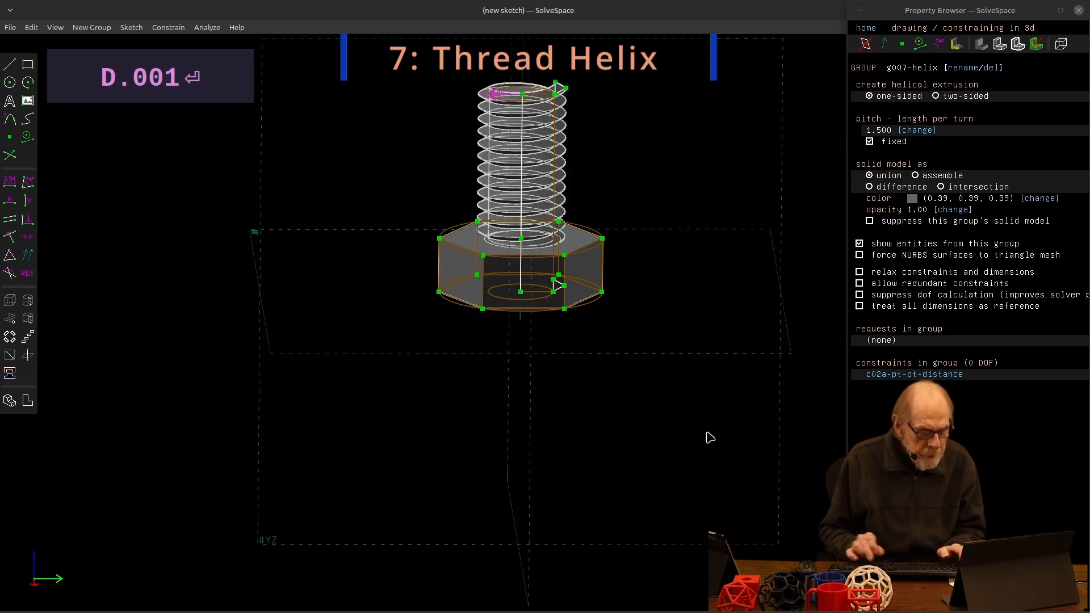
Inspect the threaded bolt as a shaded solid with all groups and edges hidden, and restore their display
{"action": "middle_click_drag", "start_coordinate": [652, 157], "coordinate": [643, 134]}
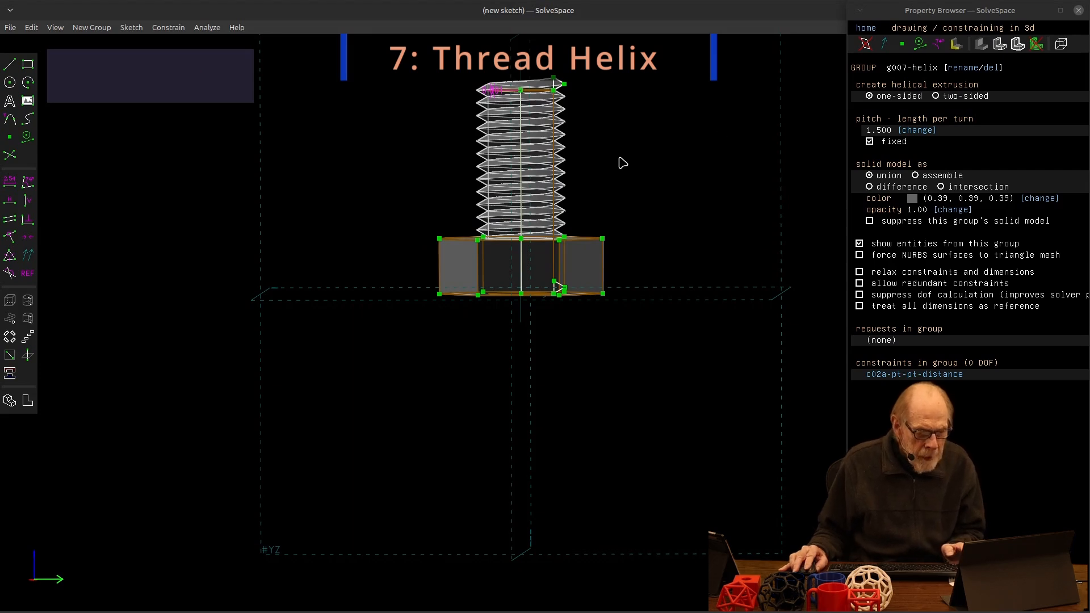
{"action": "left_click", "coordinate": [865, 30]}
{"action": "left_click", "coordinate": [926, 178]}
{"action": "left_click", "coordinate": [999, 46]}
{"action": "mouse_move", "coordinate": [756, 199]}
{"action": "middle_mouse_down"}
{"action": "mouse_move", "coordinate": [745, 206]}
{"action": "mouse_move", "coordinate": [730, 267]}
{"action": "mouse_move", "coordinate": [725, 138]}
{"action": "mouse_move", "coordinate": [730, 258]}
{"action": "mouse_move", "coordinate": [738, 180]}
{"action": "mouse_move", "coordinate": [733, 236]}
{"action": "middle_mouse_up"}
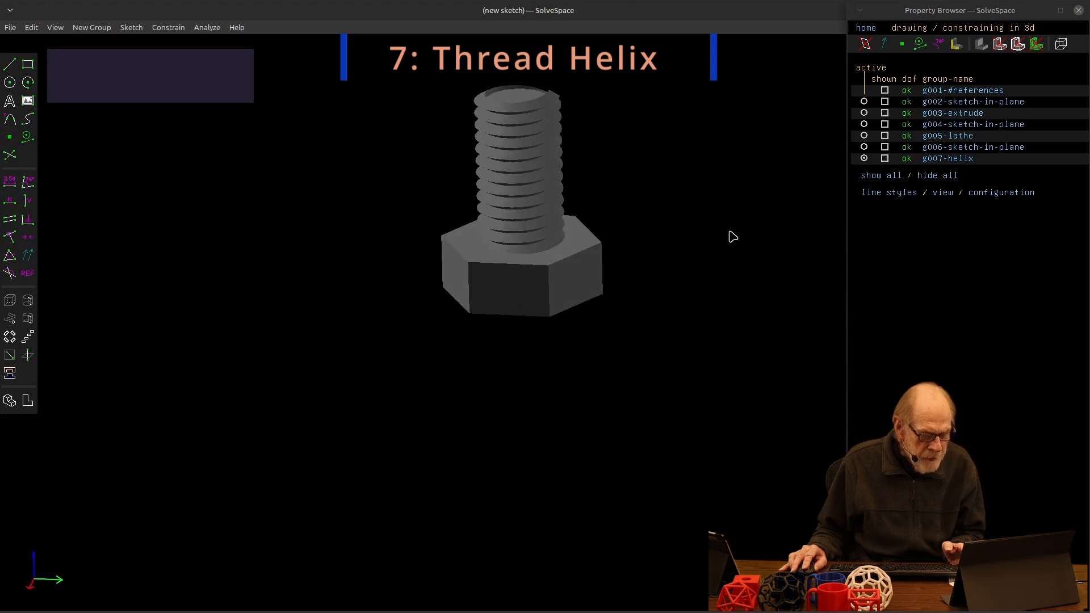
{"action": "left_click", "coordinate": [1018, 45]}
{"action": "left_click", "coordinate": [885, 176]}
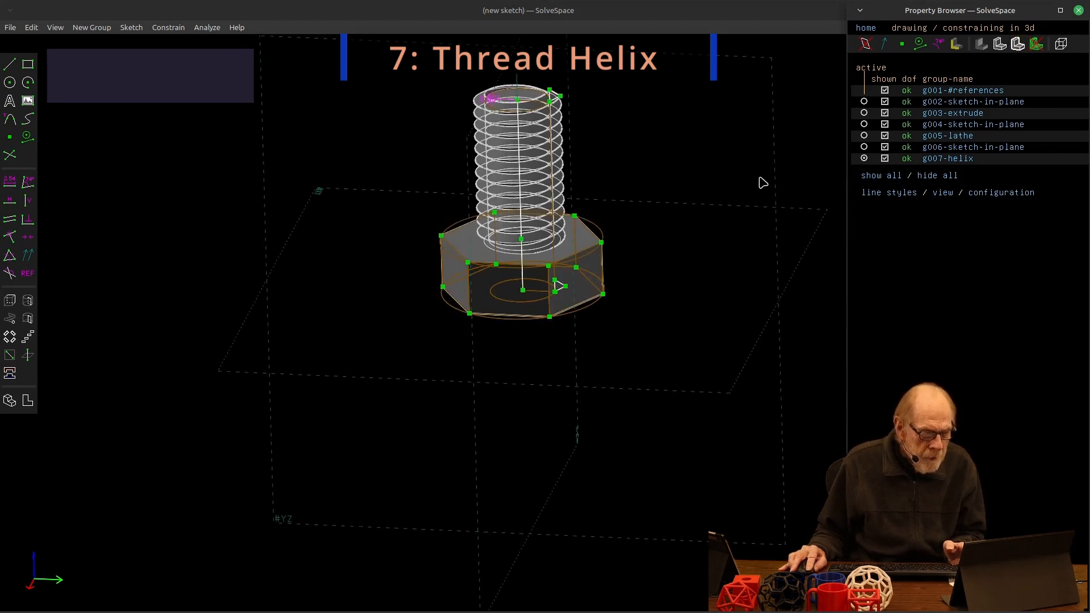
Create a new sketch on the YZ workplane and draw a line from the origin to the shaft's top centre point
{"action": "left_click", "coordinate": [781, 166]}
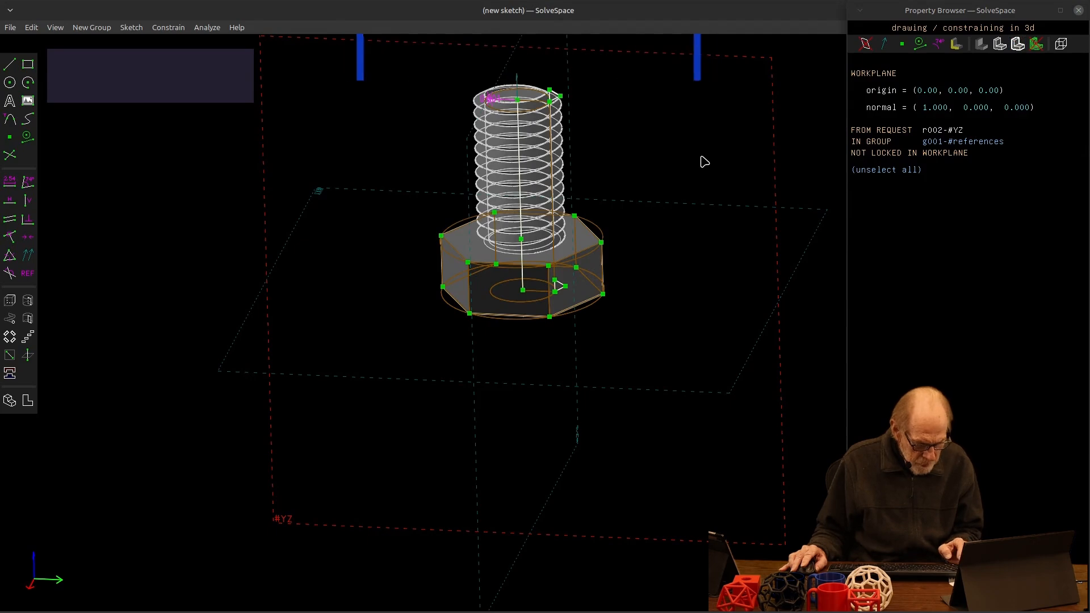
{"action": "key", "text": "shift+w"}
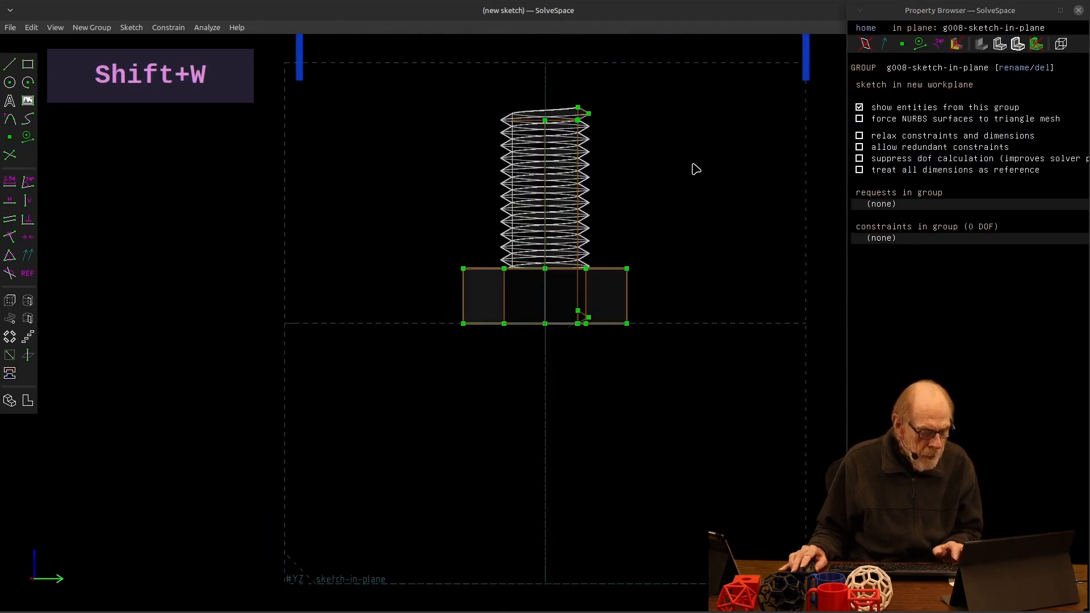
{"action": "left_click", "coordinate": [10, 65]}
{"action": "left_click", "coordinate": [545, 324]}
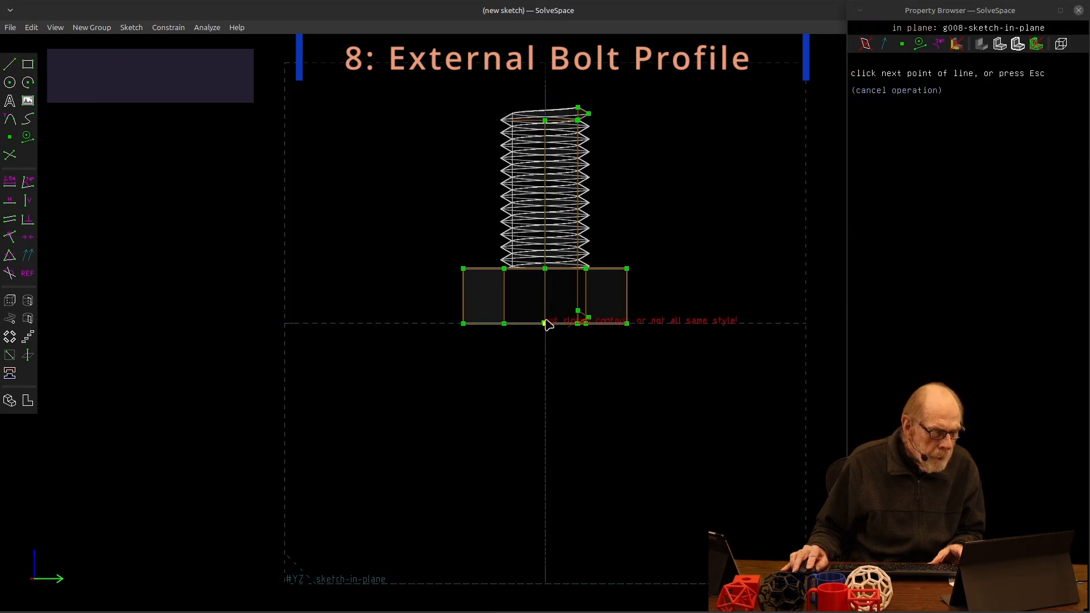
{"action": "key", "text": "Escape"}
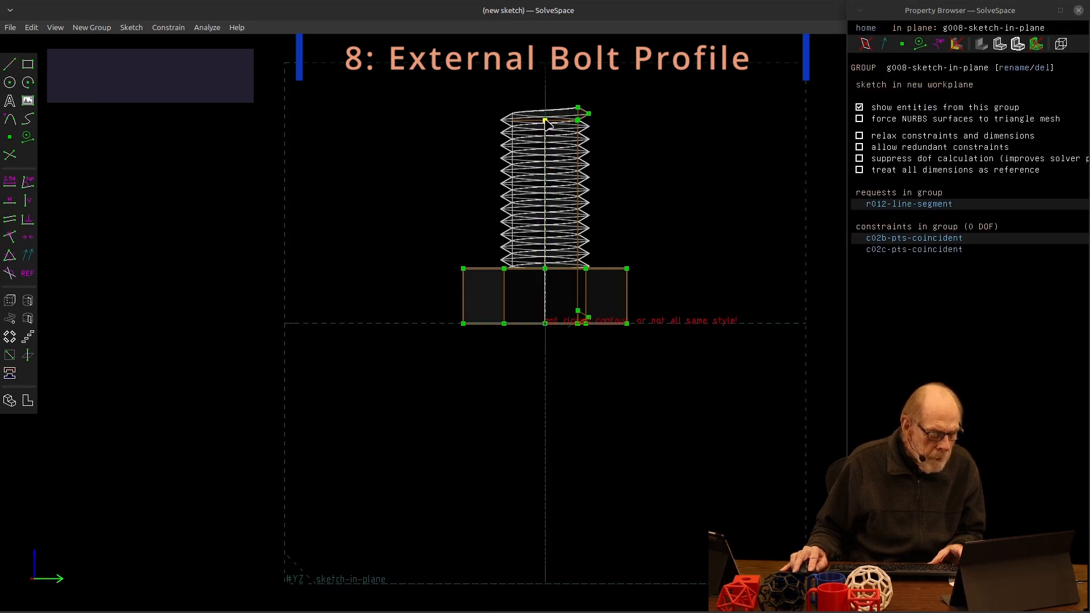
Close the profile with a sloped line from the shaft's top centre, a vertical line to the head's lower outer corner, and a base line to the origin
{"action": "key", "text": "s"}
{"action": "left_click", "coordinate": [545, 121]}
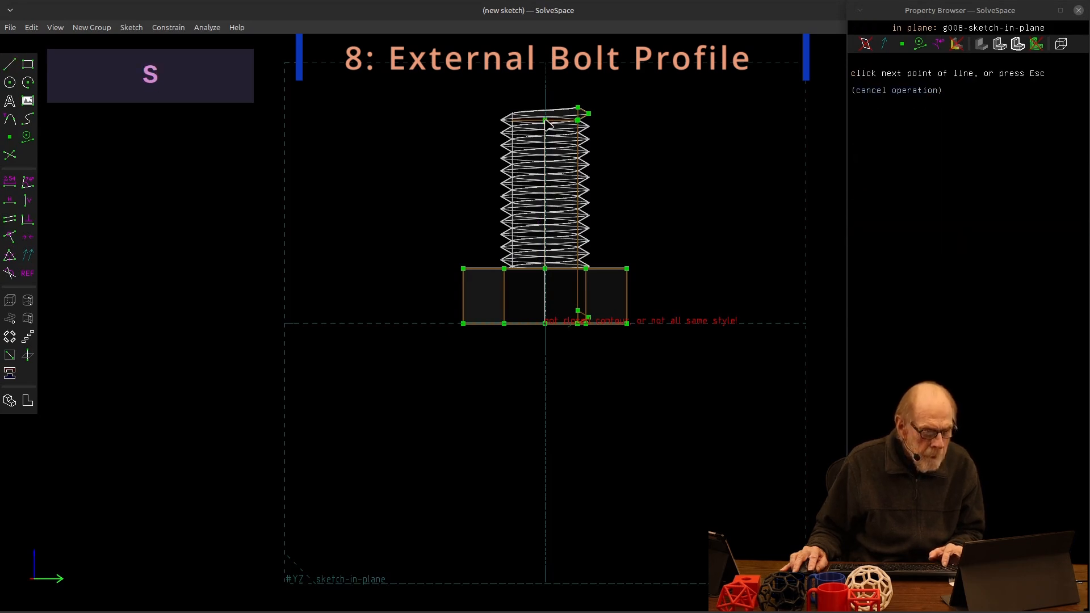
{"action": "left_click", "coordinate": [627, 149]}
{"action": "key", "text": "s"}
{"action": "left_click", "coordinate": [627, 149]}
{"action": "left_click", "coordinate": [627, 324]}
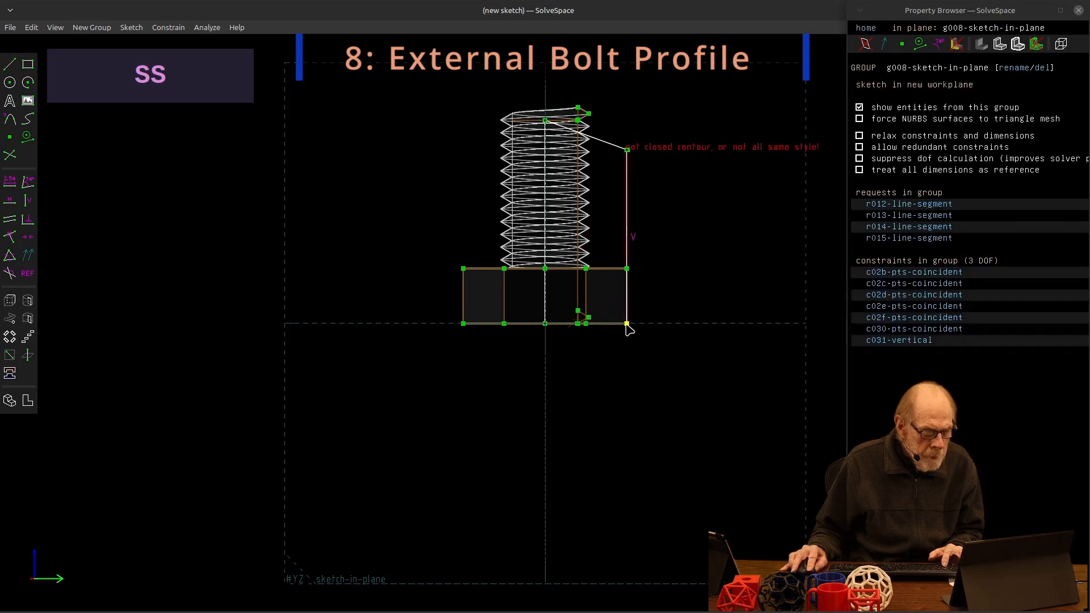
{"action": "key", "text": "s"}
{"action": "left_click", "coordinate": [626, 323]}
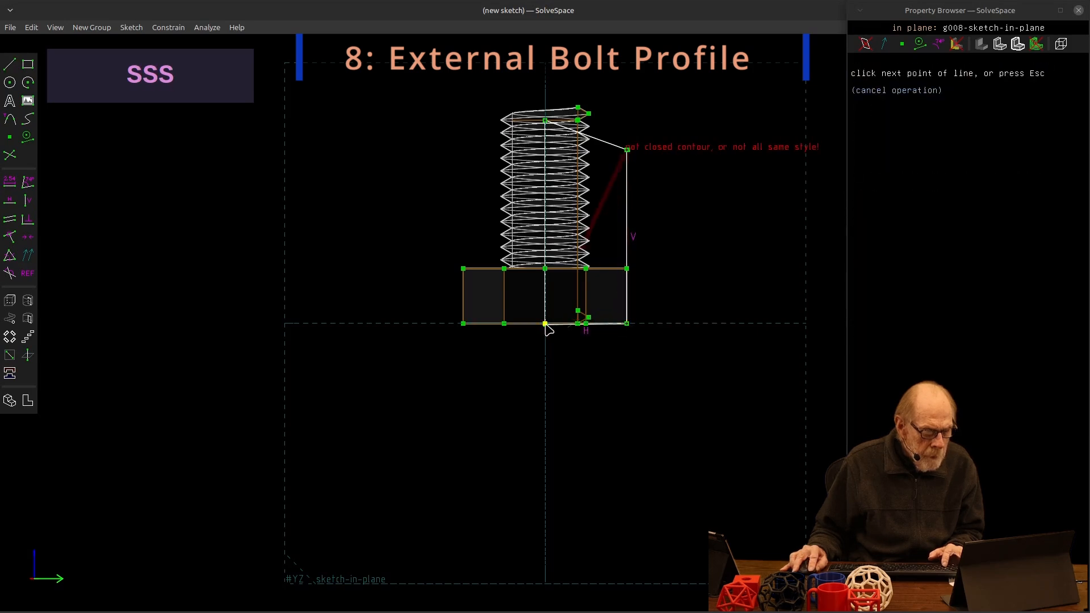
{"action": "left_click", "coordinate": [545, 324]}
Dimension the profile's outer vertical line as 19
{"action": "left_click", "coordinate": [625, 232]}
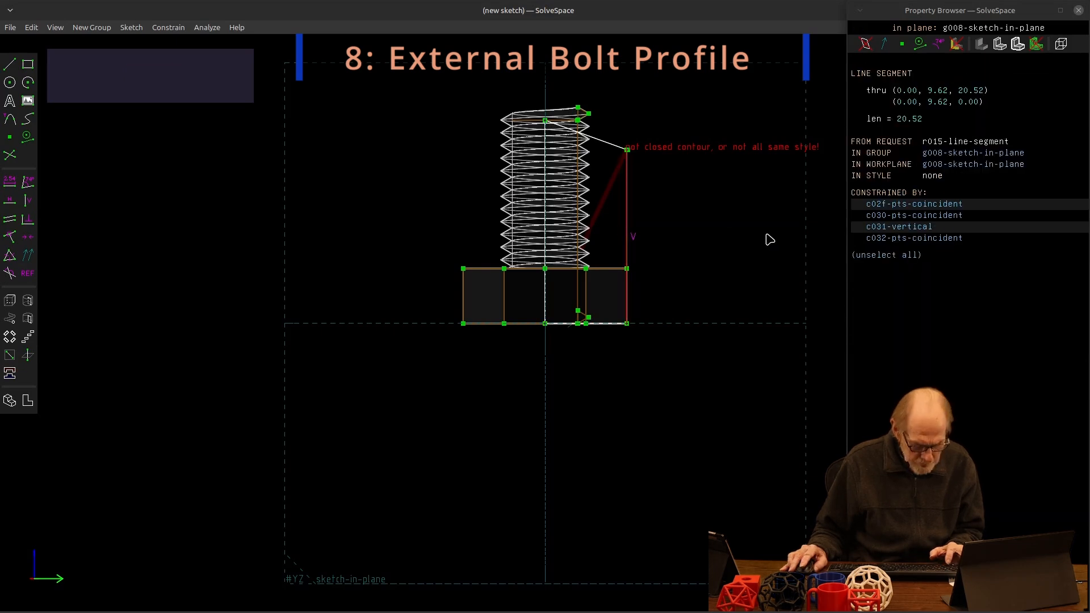
{"action": "type", "text": "d19"}
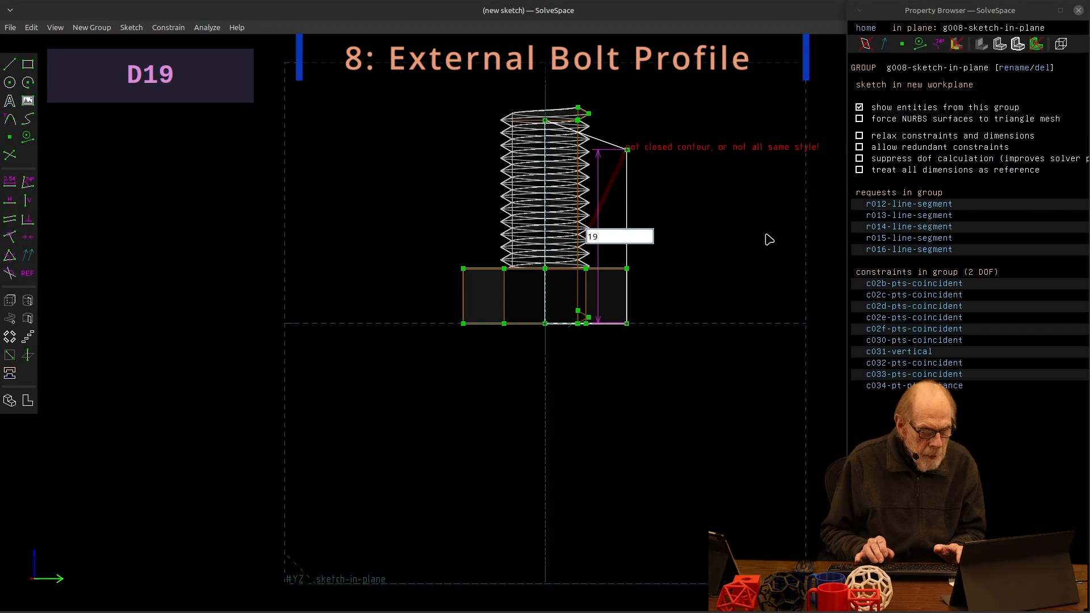
{"action": "key", "text": "Return"}
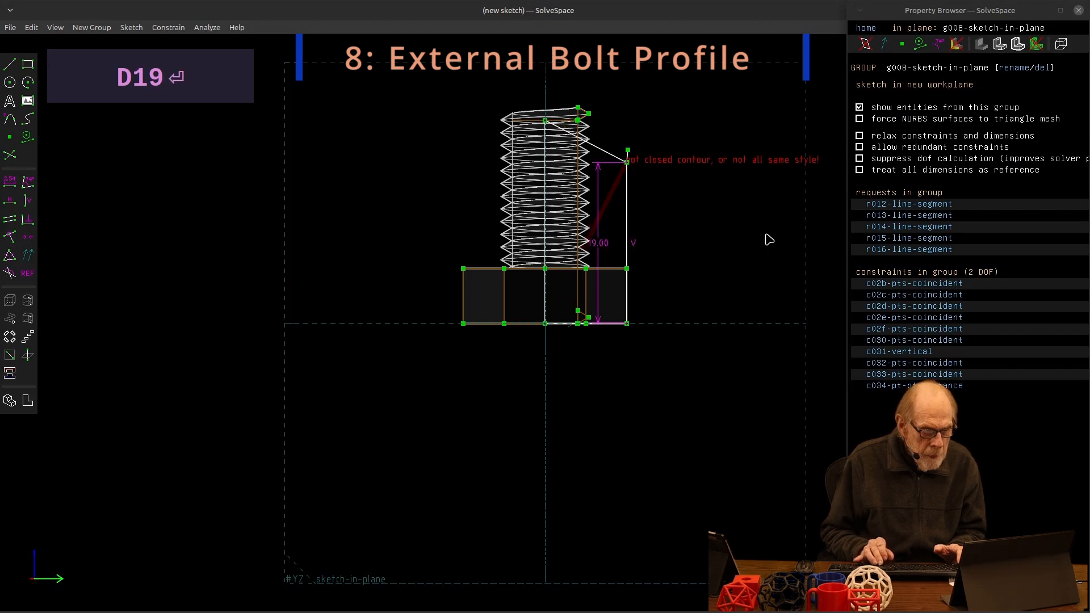
Delete the stray extra line segment at the profile's upper outer corner
{"action": "left_click", "coordinate": [627, 150]}
{"action": "left_click_drag", "start_coordinate": [628, 150], "coordinate": [674, 123]}
{"action": "left_click", "coordinate": [656, 143]}
{"action": "key", "text": "Delete"}
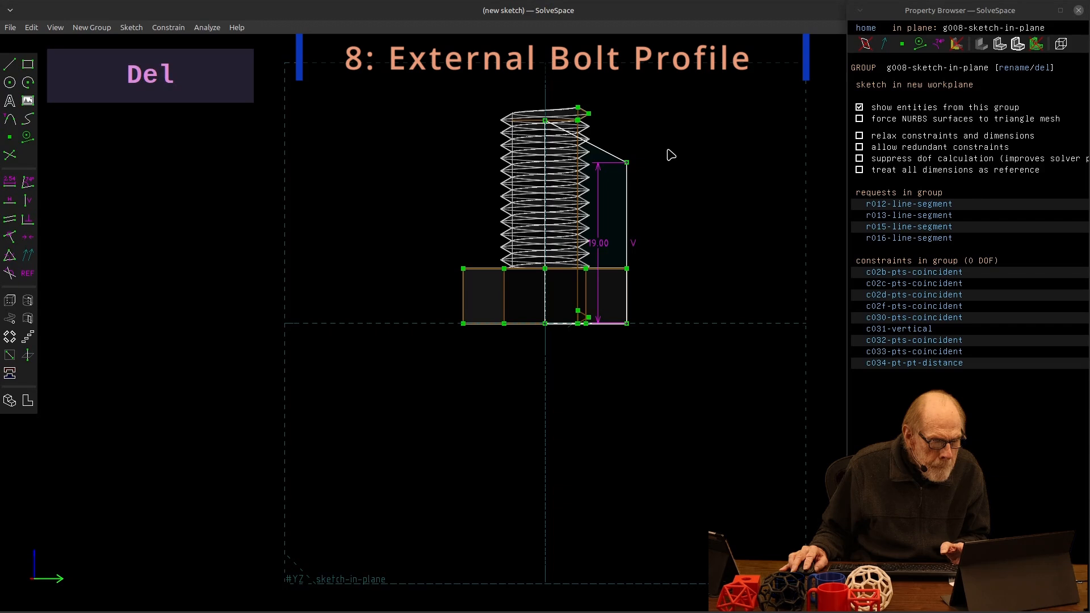
Round the profile's lower outer corner with a tangent arc of radius 1.5
{"action": "left_click", "coordinate": [627, 323]}
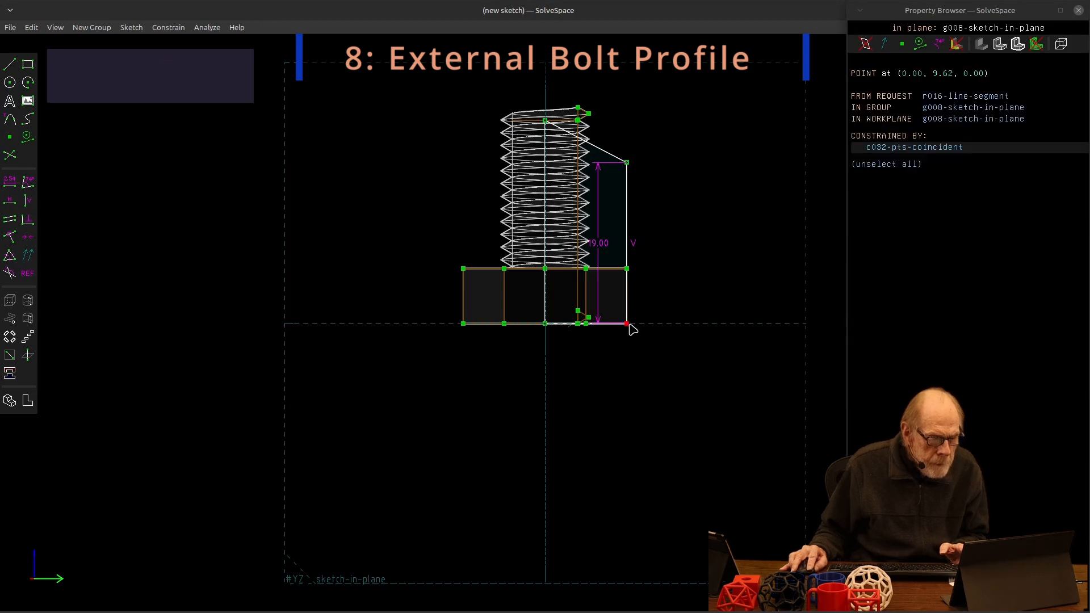
{"action": "left_click", "coordinate": [11, 119]}
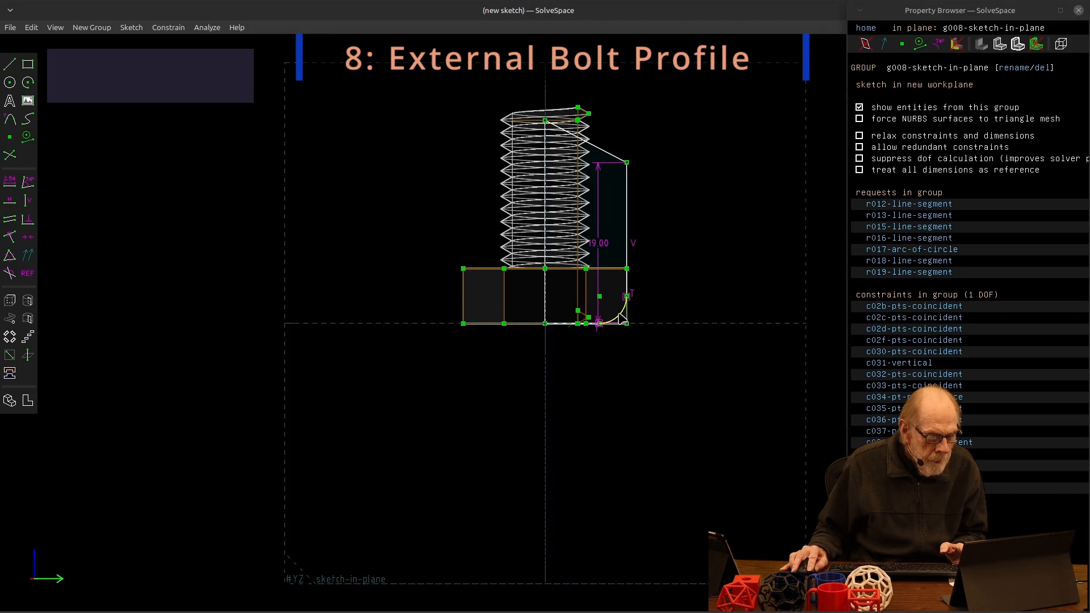
{"action": "left_click", "coordinate": [620, 322]}
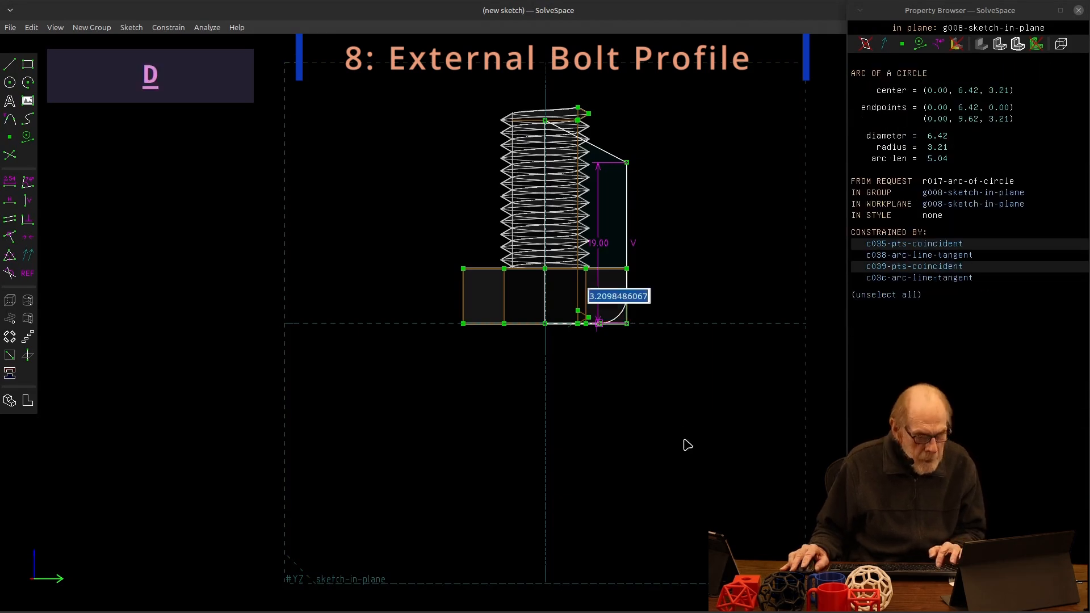
{"action": "type", "text": "d"}
{"action": "type", "text": "1.5"}
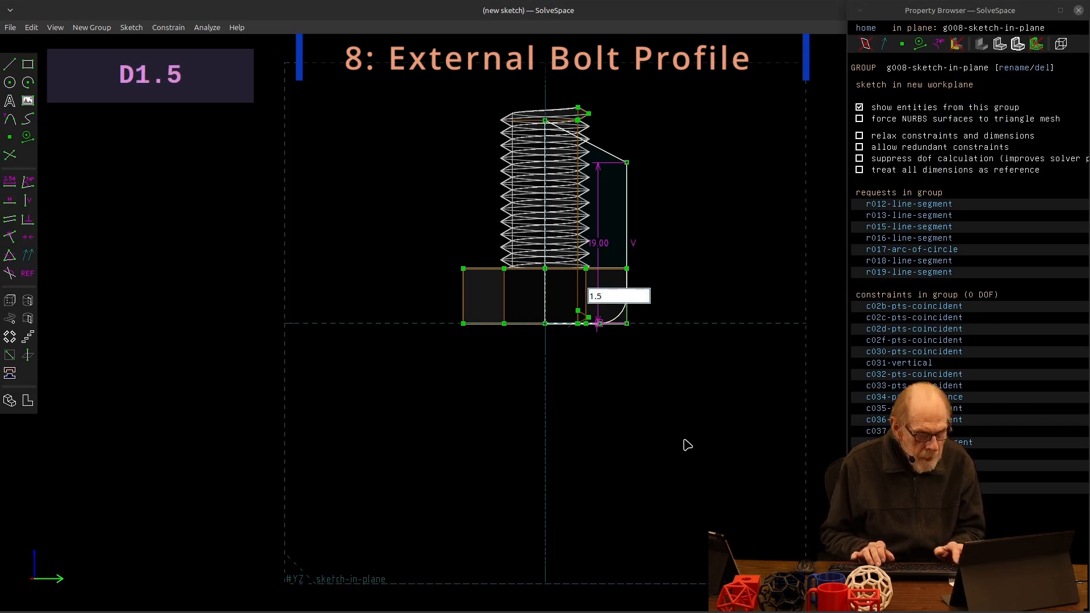
{"action": "key", "text": "Return"}
Lathe the outer profile around its central axis line
{"action": "middle_click_drag", "start_coordinate": [708, 235], "coordinate": [691, 277]}
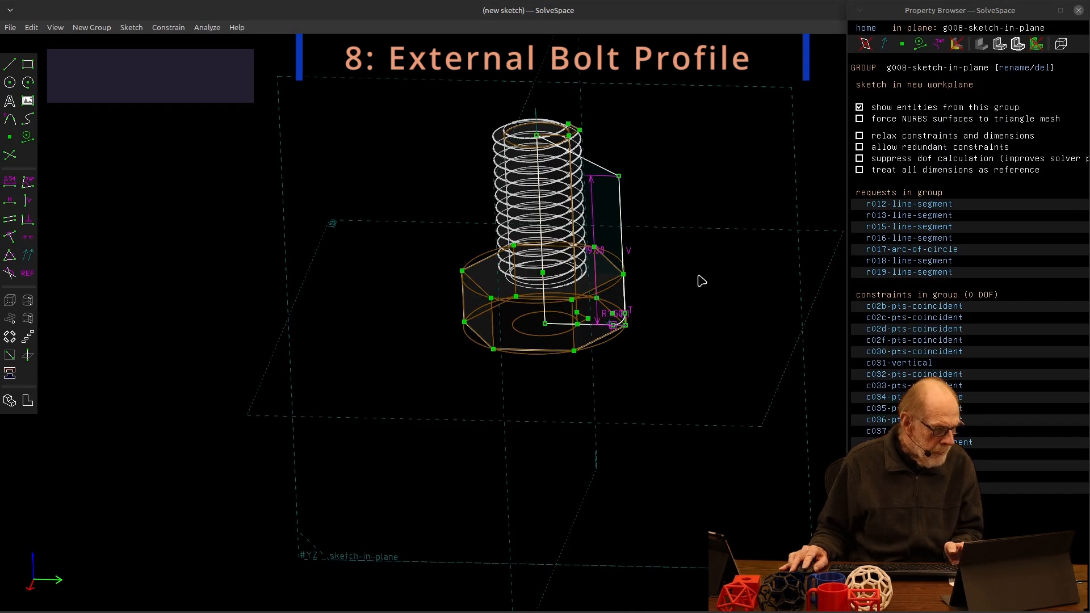
{"action": "left_click", "coordinate": [28, 301]}
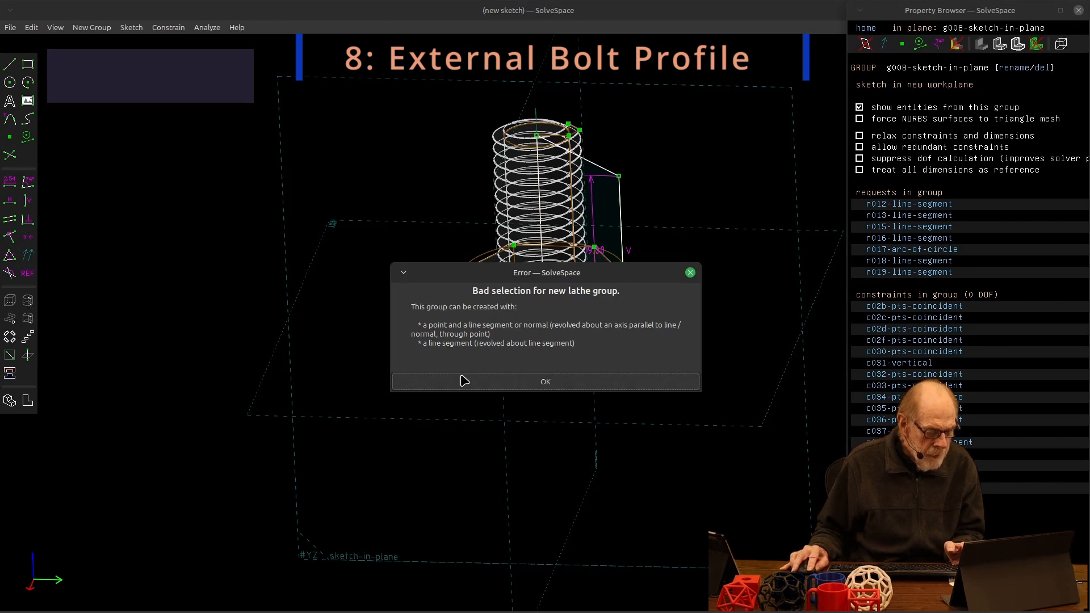
{"action": "left_click", "coordinate": [464, 381]}
{"action": "left_click", "coordinate": [540, 245]}
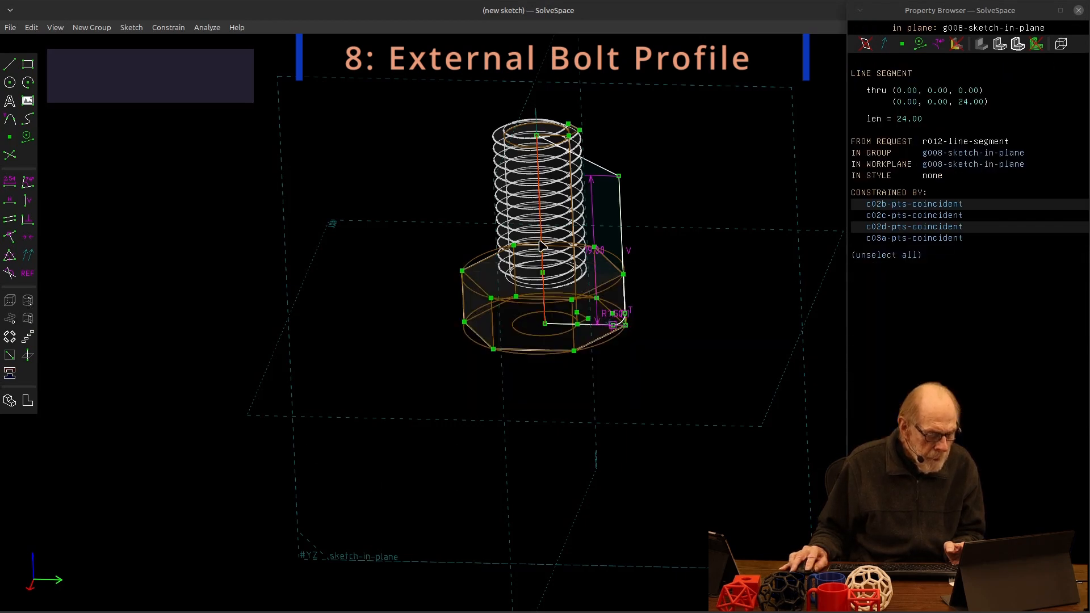
{"action": "left_click", "coordinate": [28, 301]}
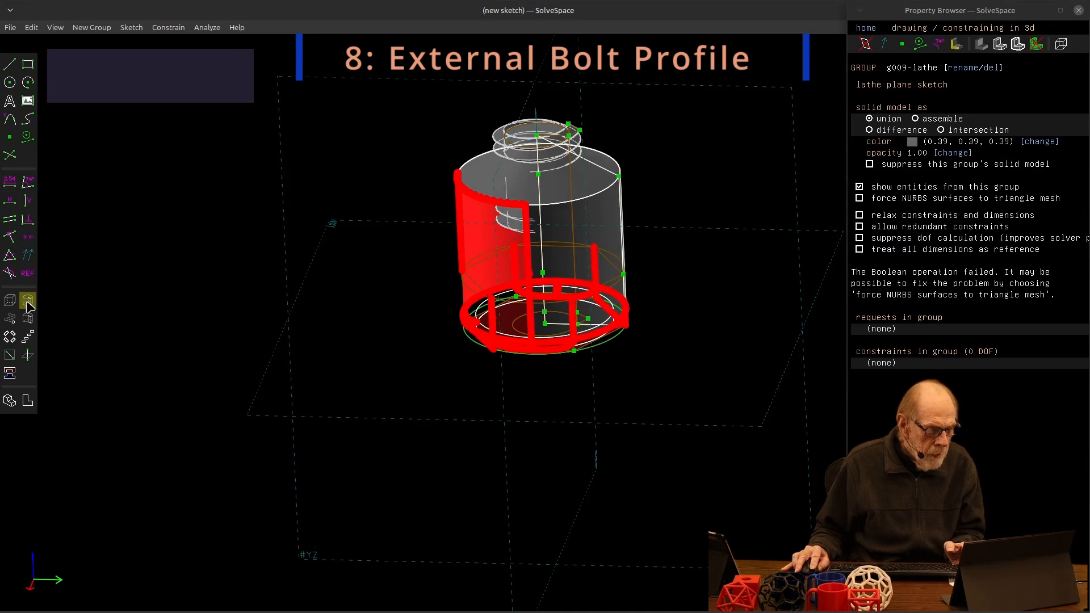
Force NURBS surfaces to triangle mesh for group g002-sketch-in-plane and reactivate the outer profile's lathe group
{"action": "left_click", "coordinate": [860, 28]}
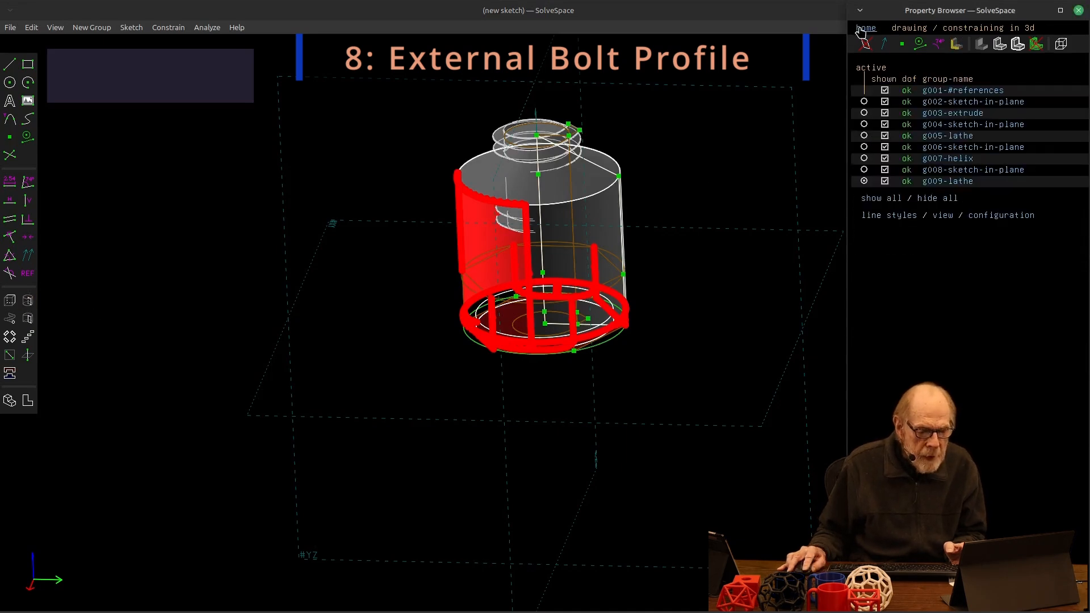
{"action": "left_click", "coordinate": [863, 102]}
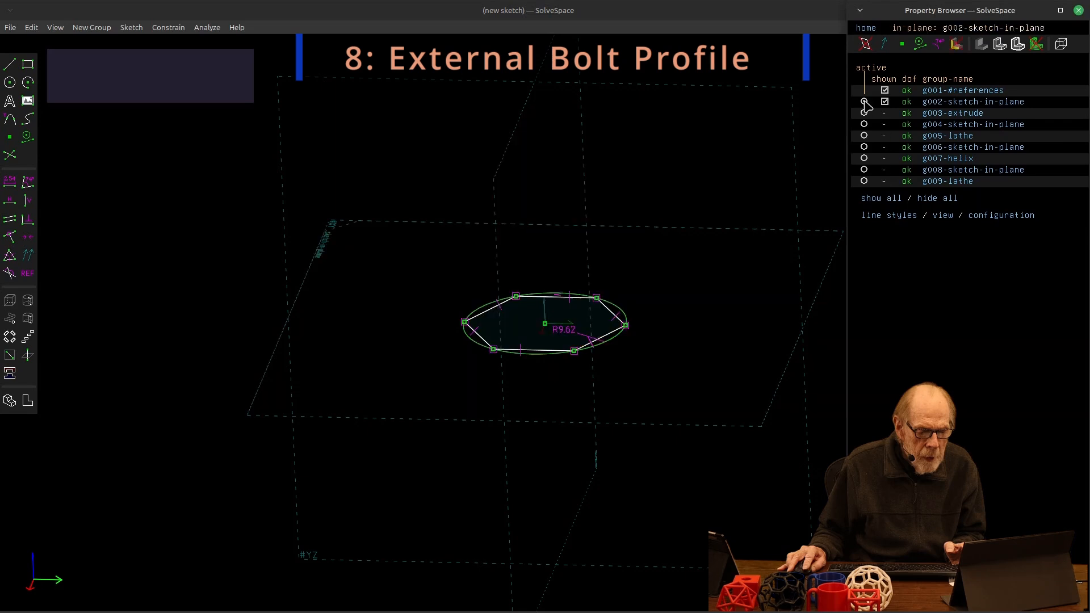
{"action": "left_click", "coordinate": [934, 103]}
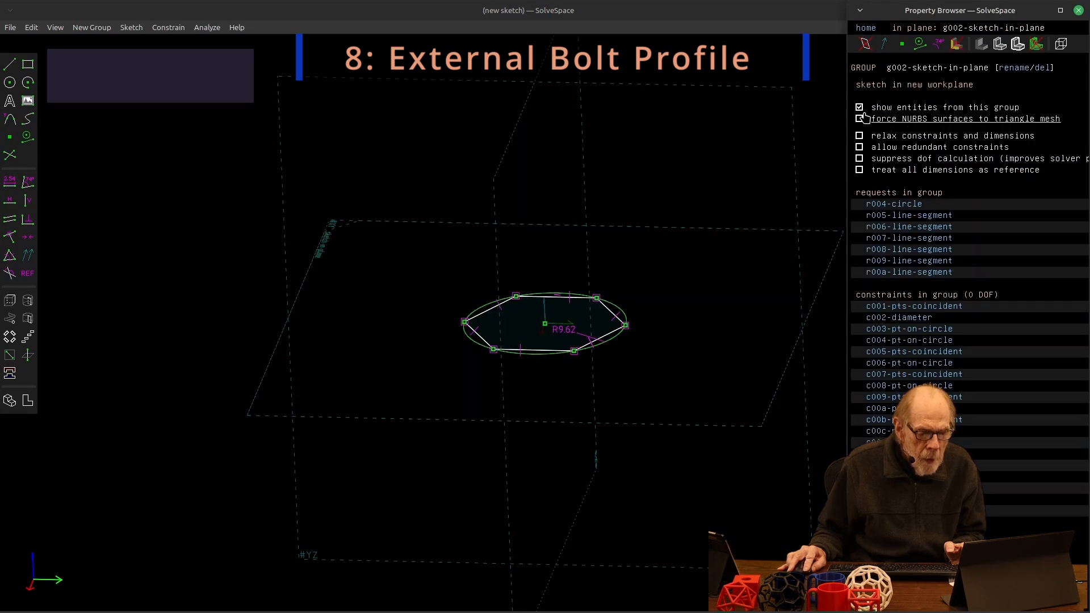
{"action": "left_click", "coordinate": [864, 28]}
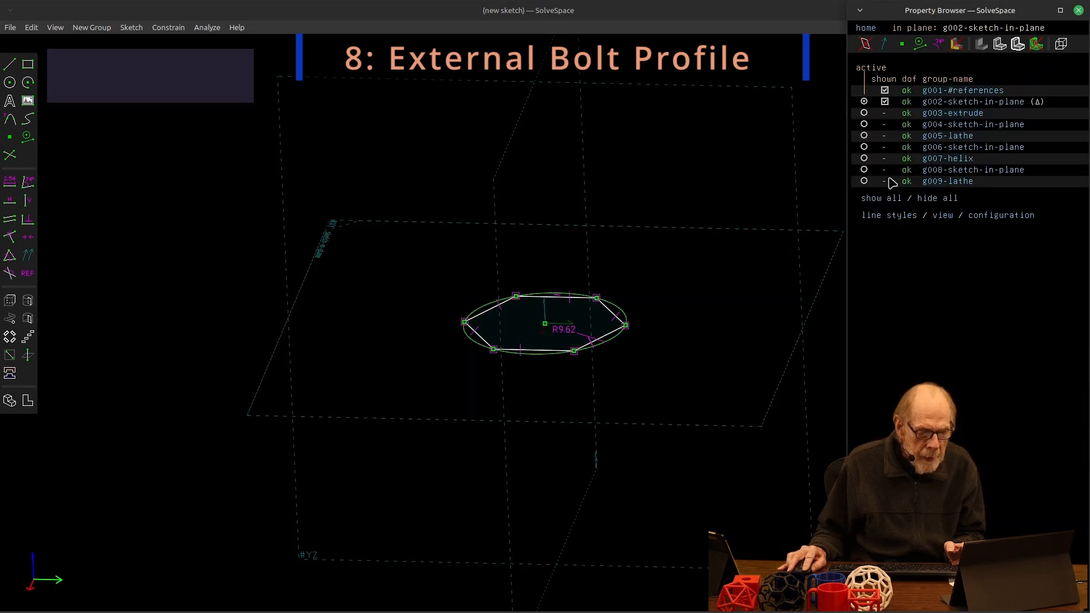
{"action": "left_click", "coordinate": [864, 181]}
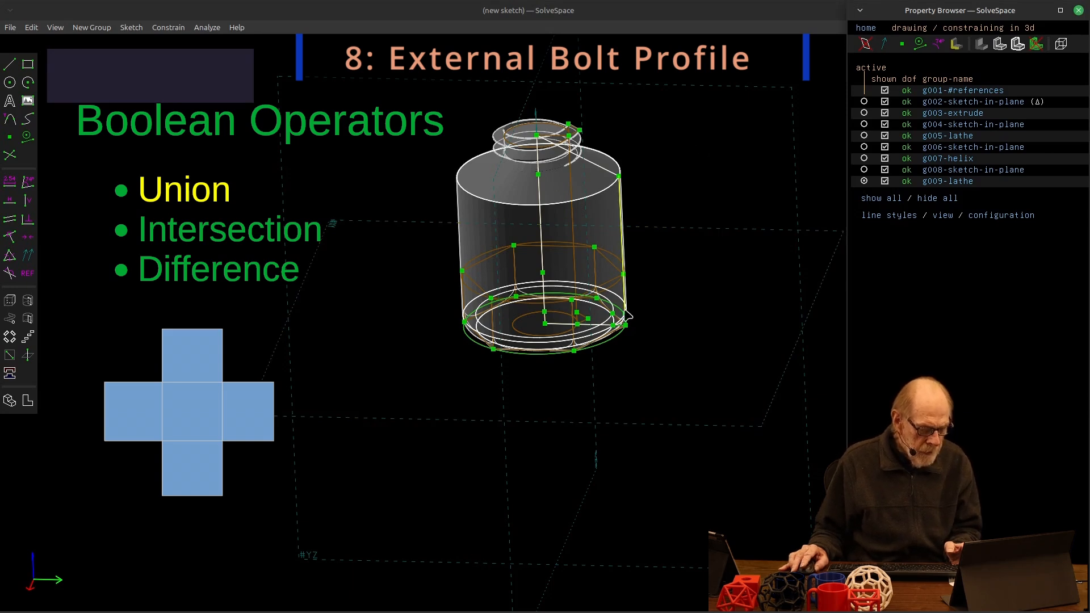
Set the outer profile lathe's solid model to intersection and turn off the display of the model's edges and outlines
{"action": "left_click", "coordinate": [938, 184]}
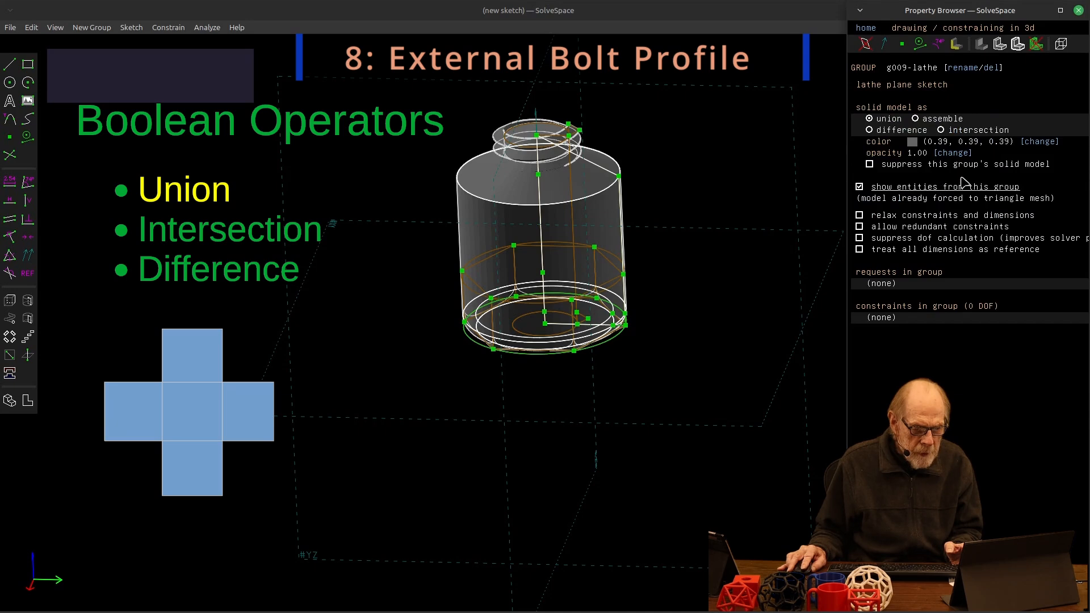
{"action": "left_click", "coordinate": [942, 130]}
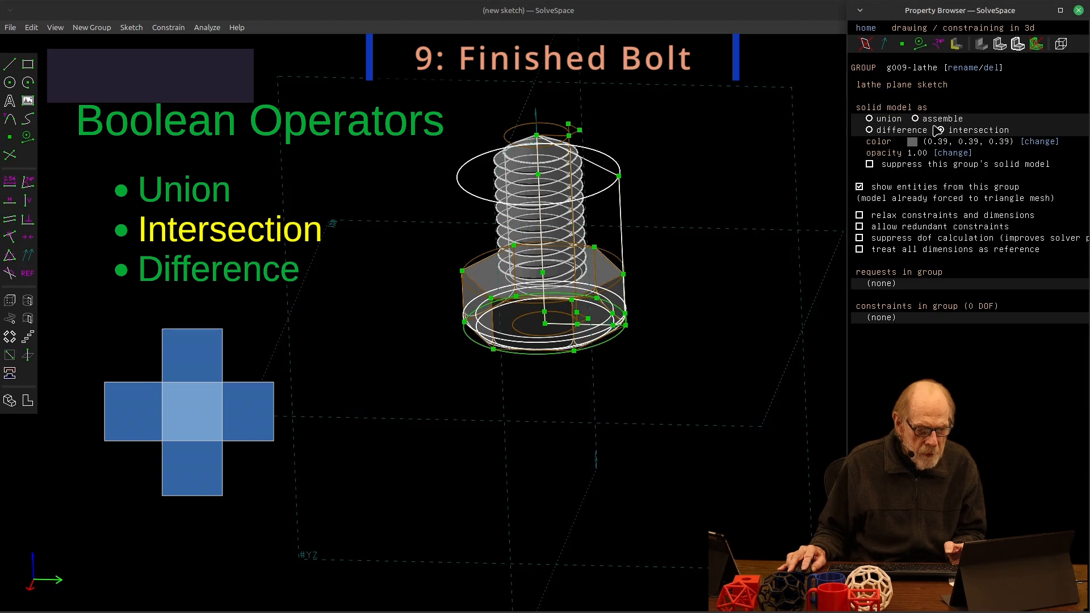
{"action": "left_click", "coordinate": [1000, 44]}
{"action": "left_click", "coordinate": [1017, 44]}
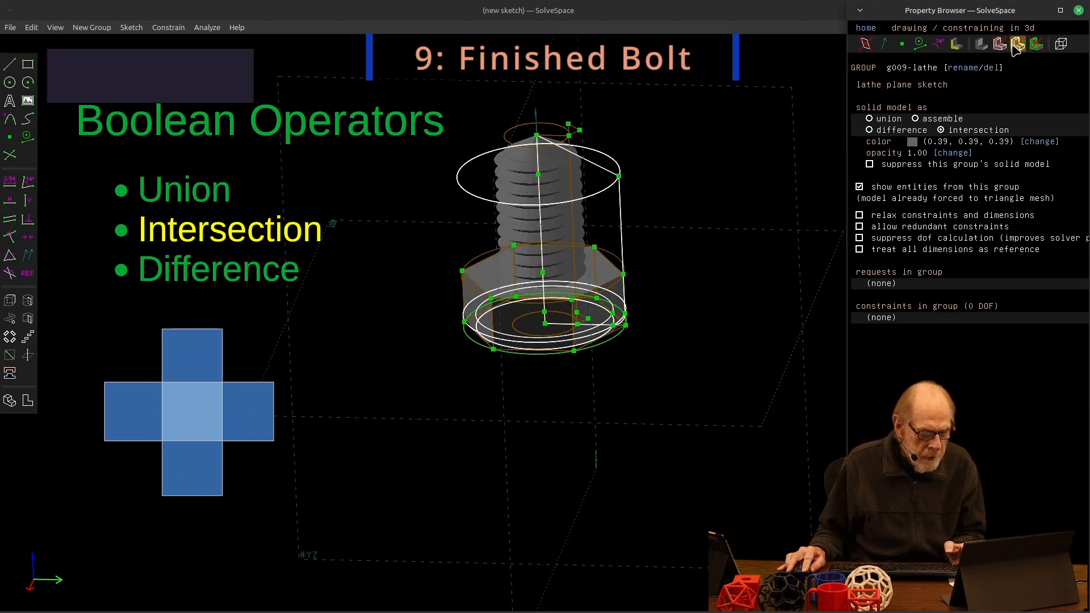